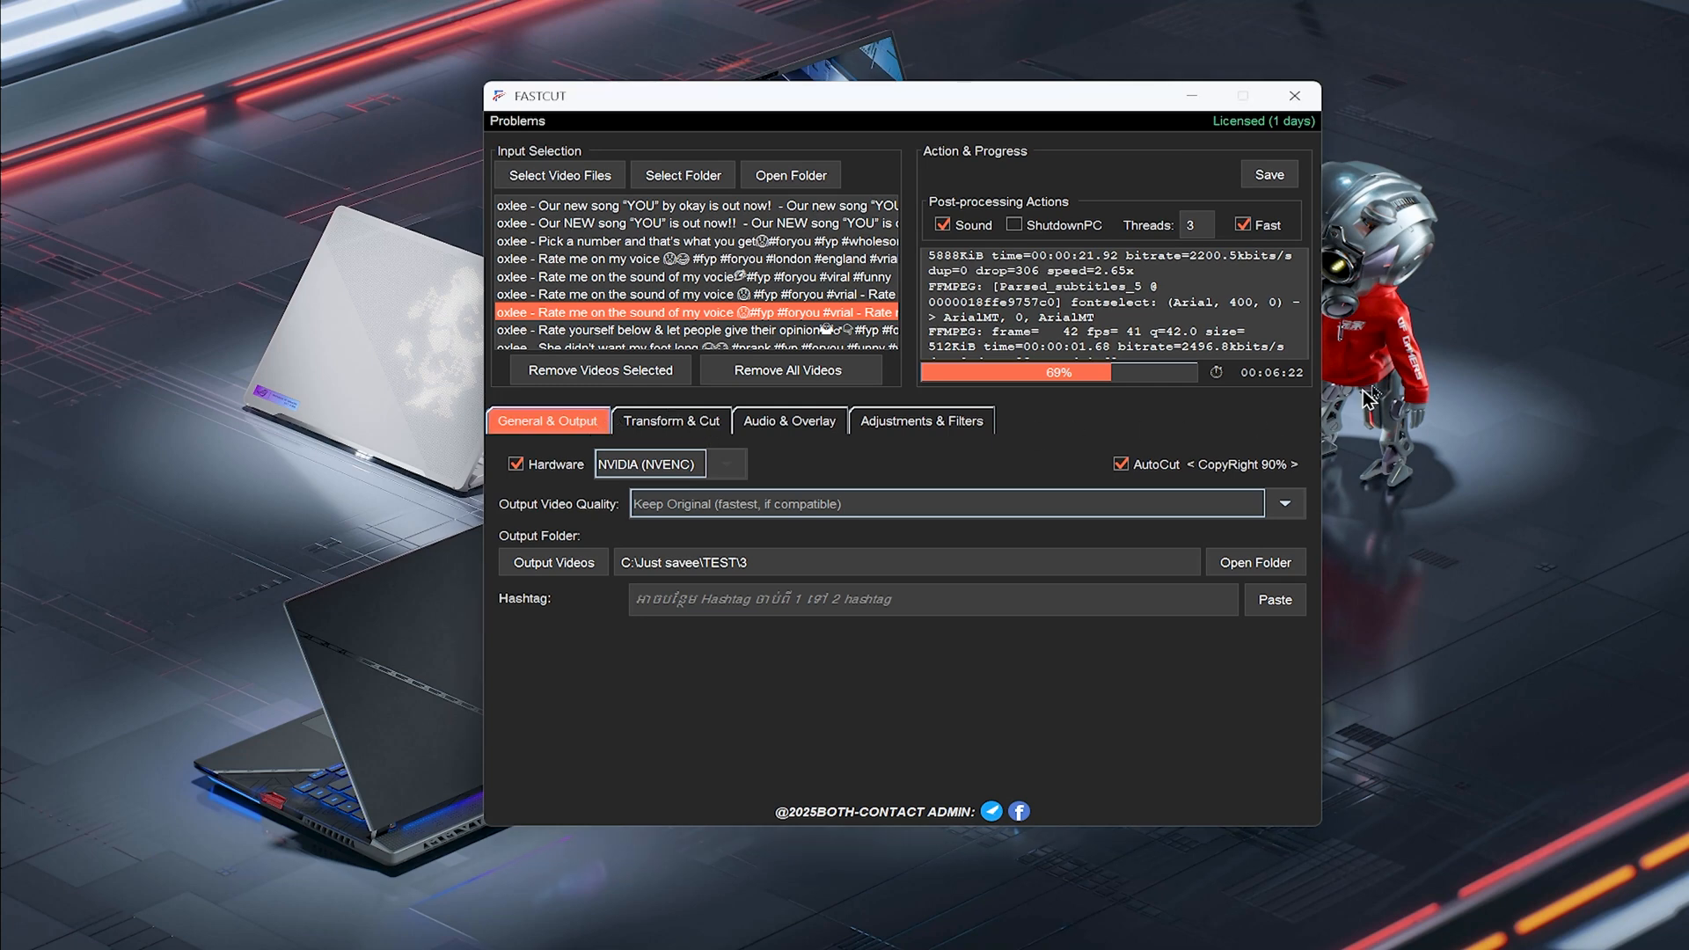
Set the hardware encoder to None CPU
{"action": "left_click_drag", "start_coordinate": [1038, 101], "coordinate": [1069, 87]}
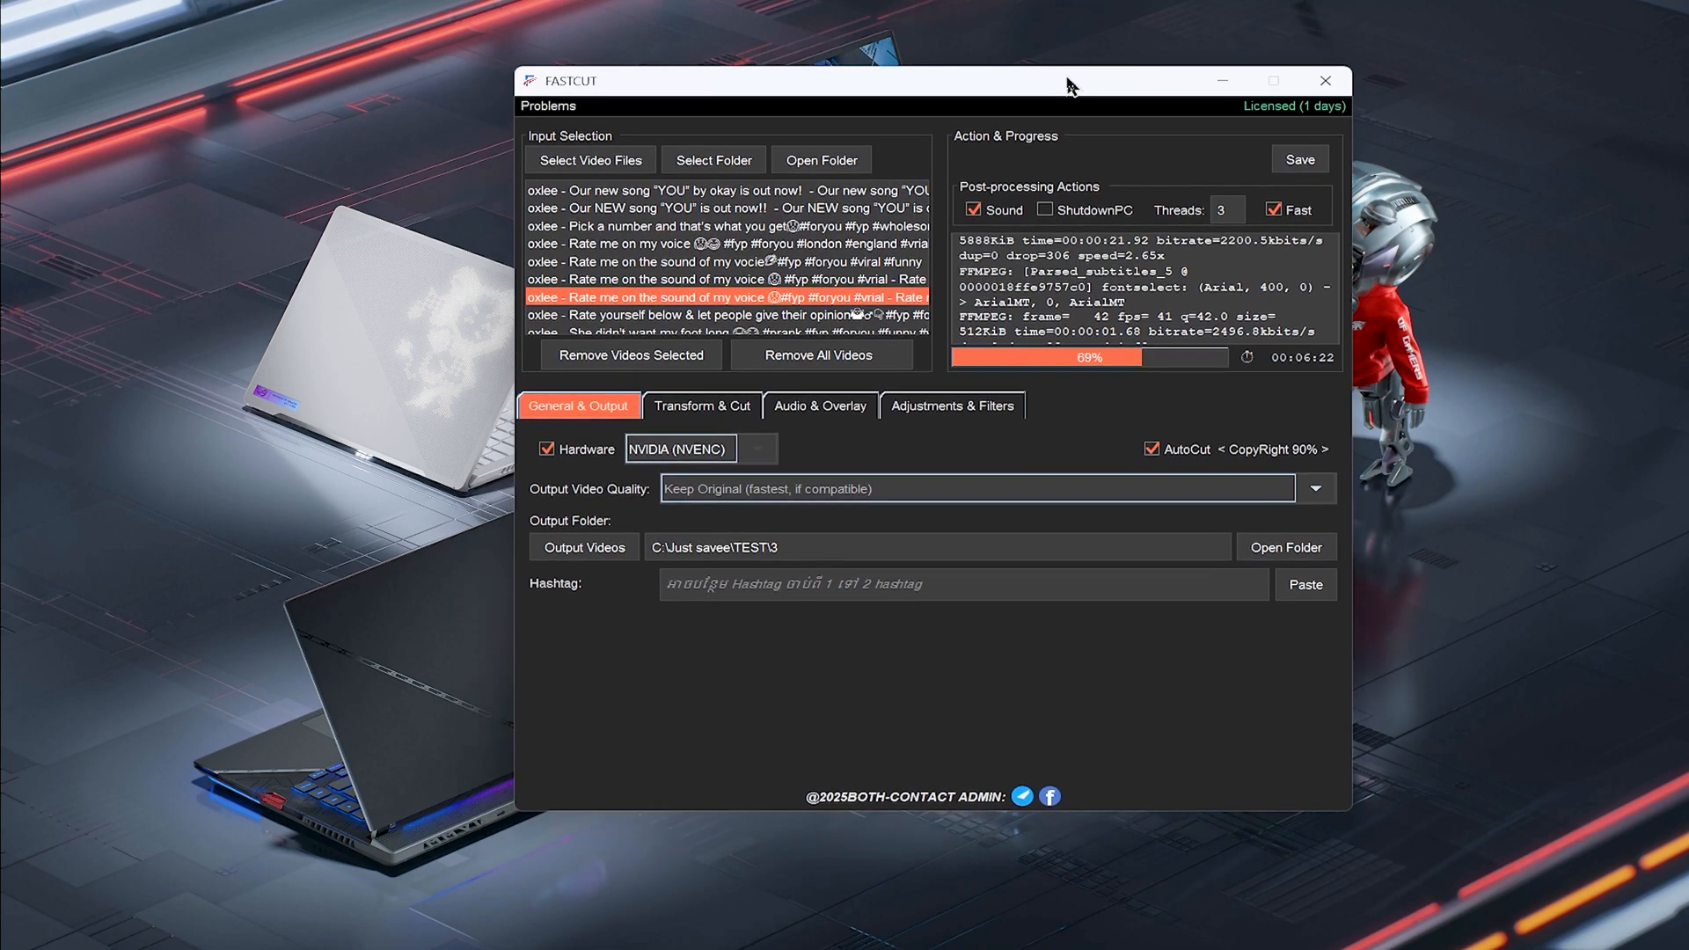
{"action": "left_click", "coordinate": [718, 412]}
{"action": "left_click", "coordinate": [621, 410]}
{"action": "left_click", "coordinate": [717, 453]}
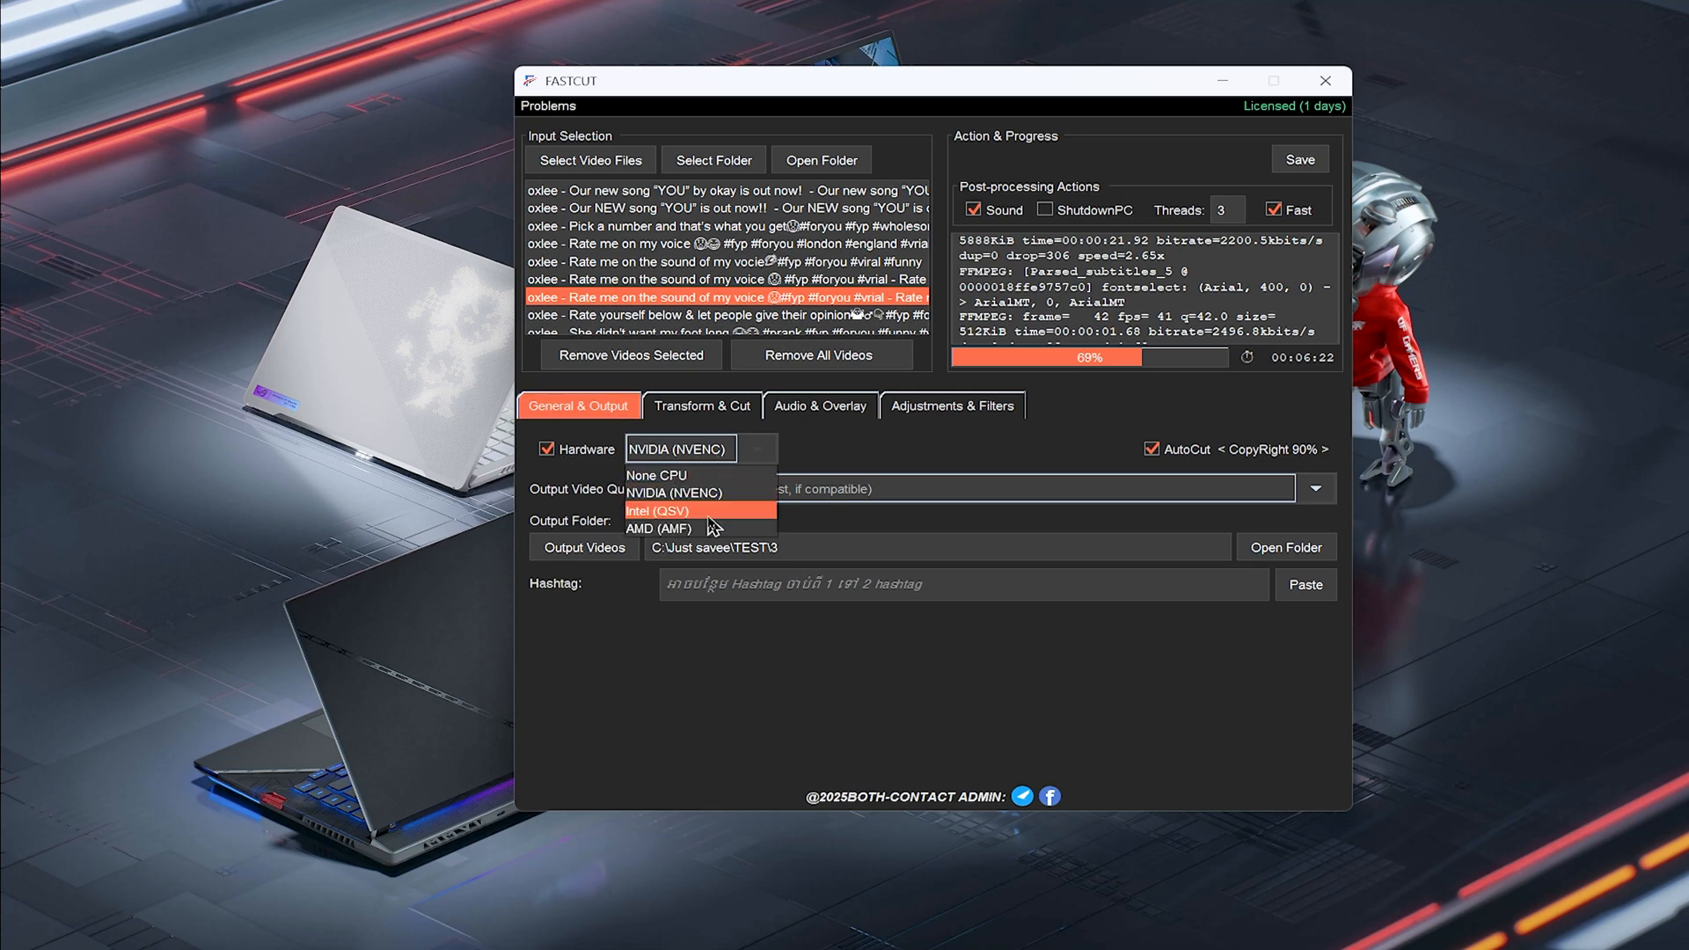
{"action": "left_click", "coordinate": [680, 475]}
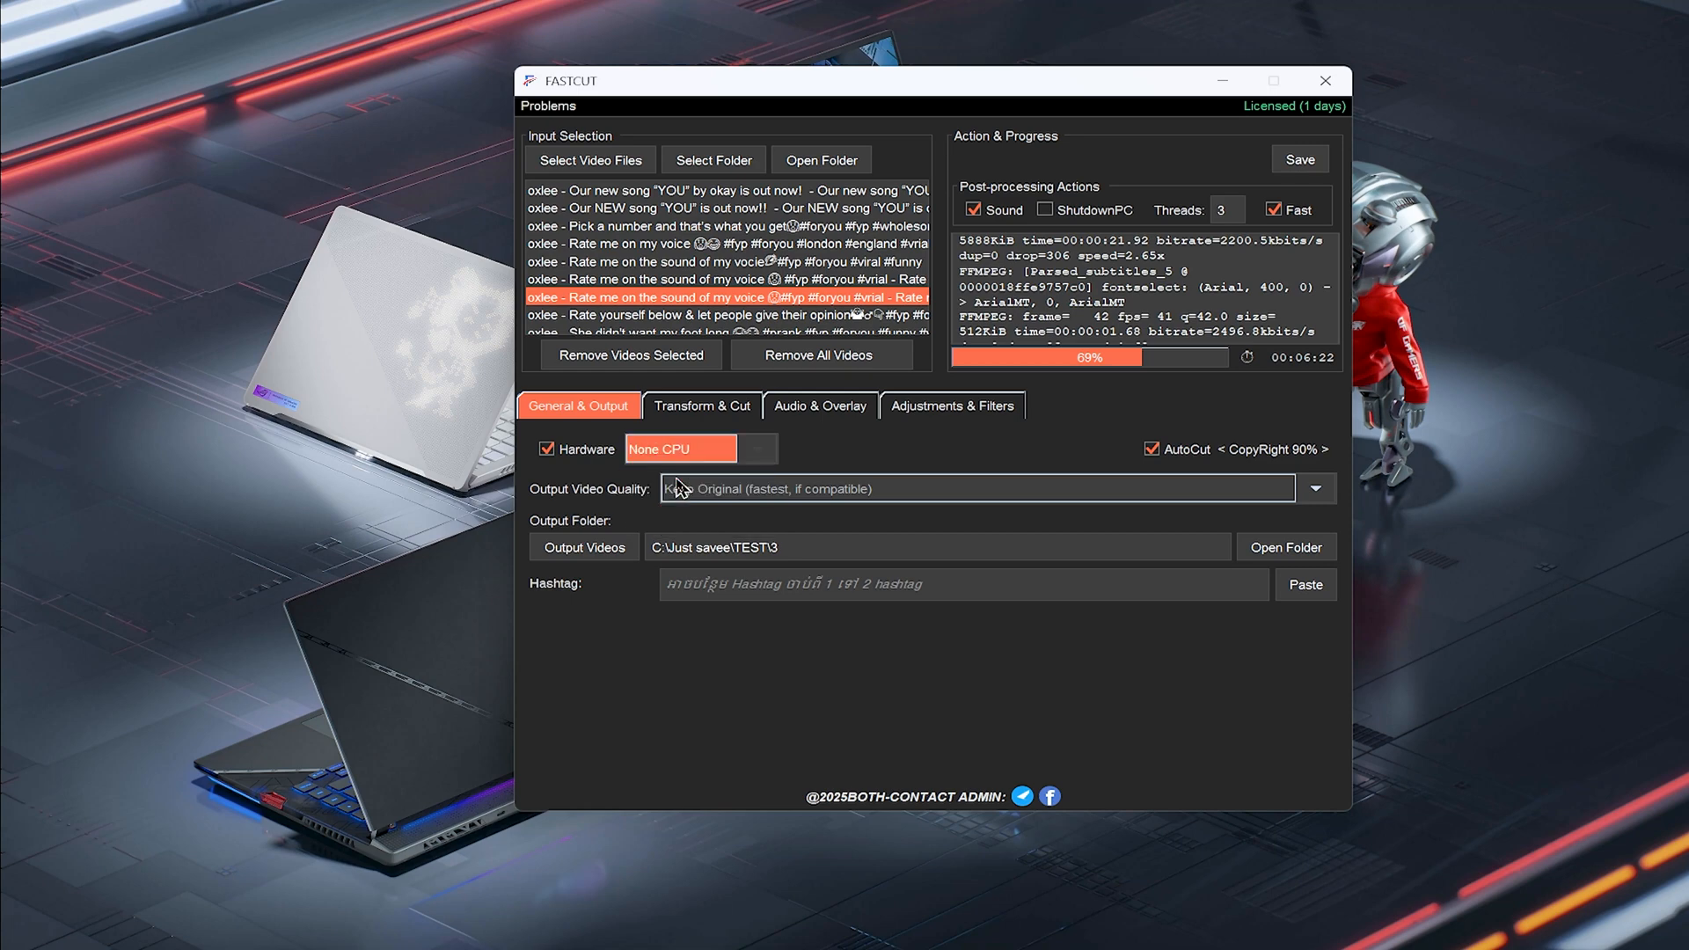
Turn off AutoCut and the Fast post-processing option
{"action": "left_click", "coordinate": [1167, 455]}
{"action": "left_click", "coordinate": [1166, 456]}
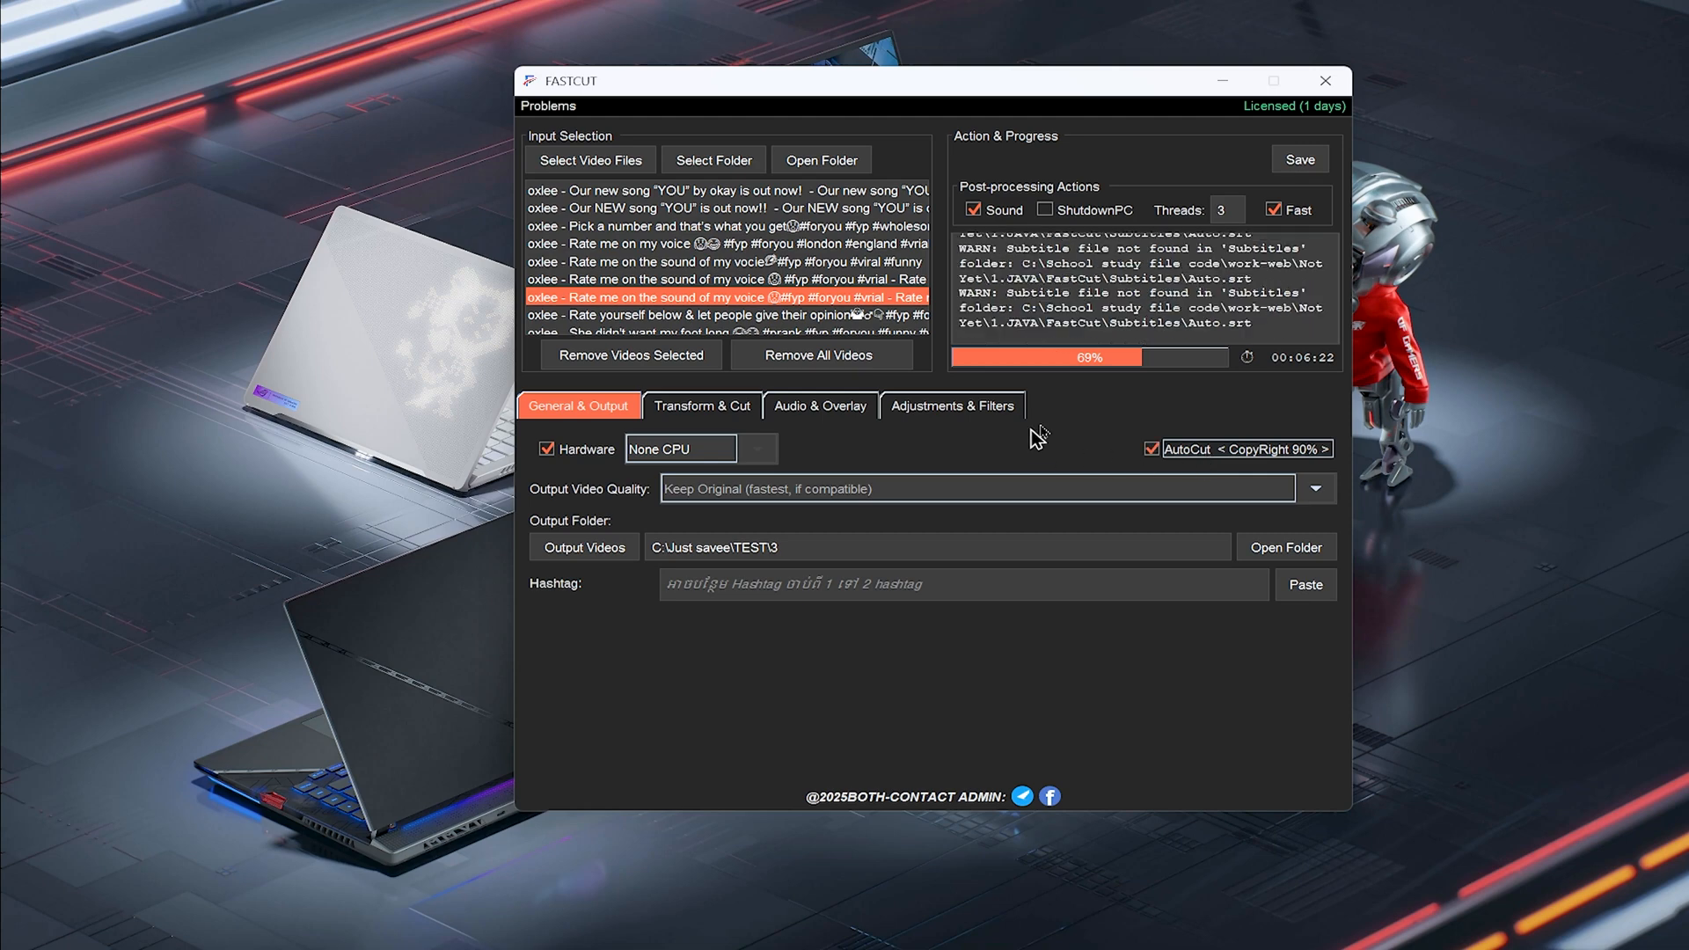
{"action": "left_click", "coordinate": [1168, 453]}
{"action": "left_click", "coordinate": [1171, 462]}
{"action": "left_click", "coordinate": [1285, 210]}
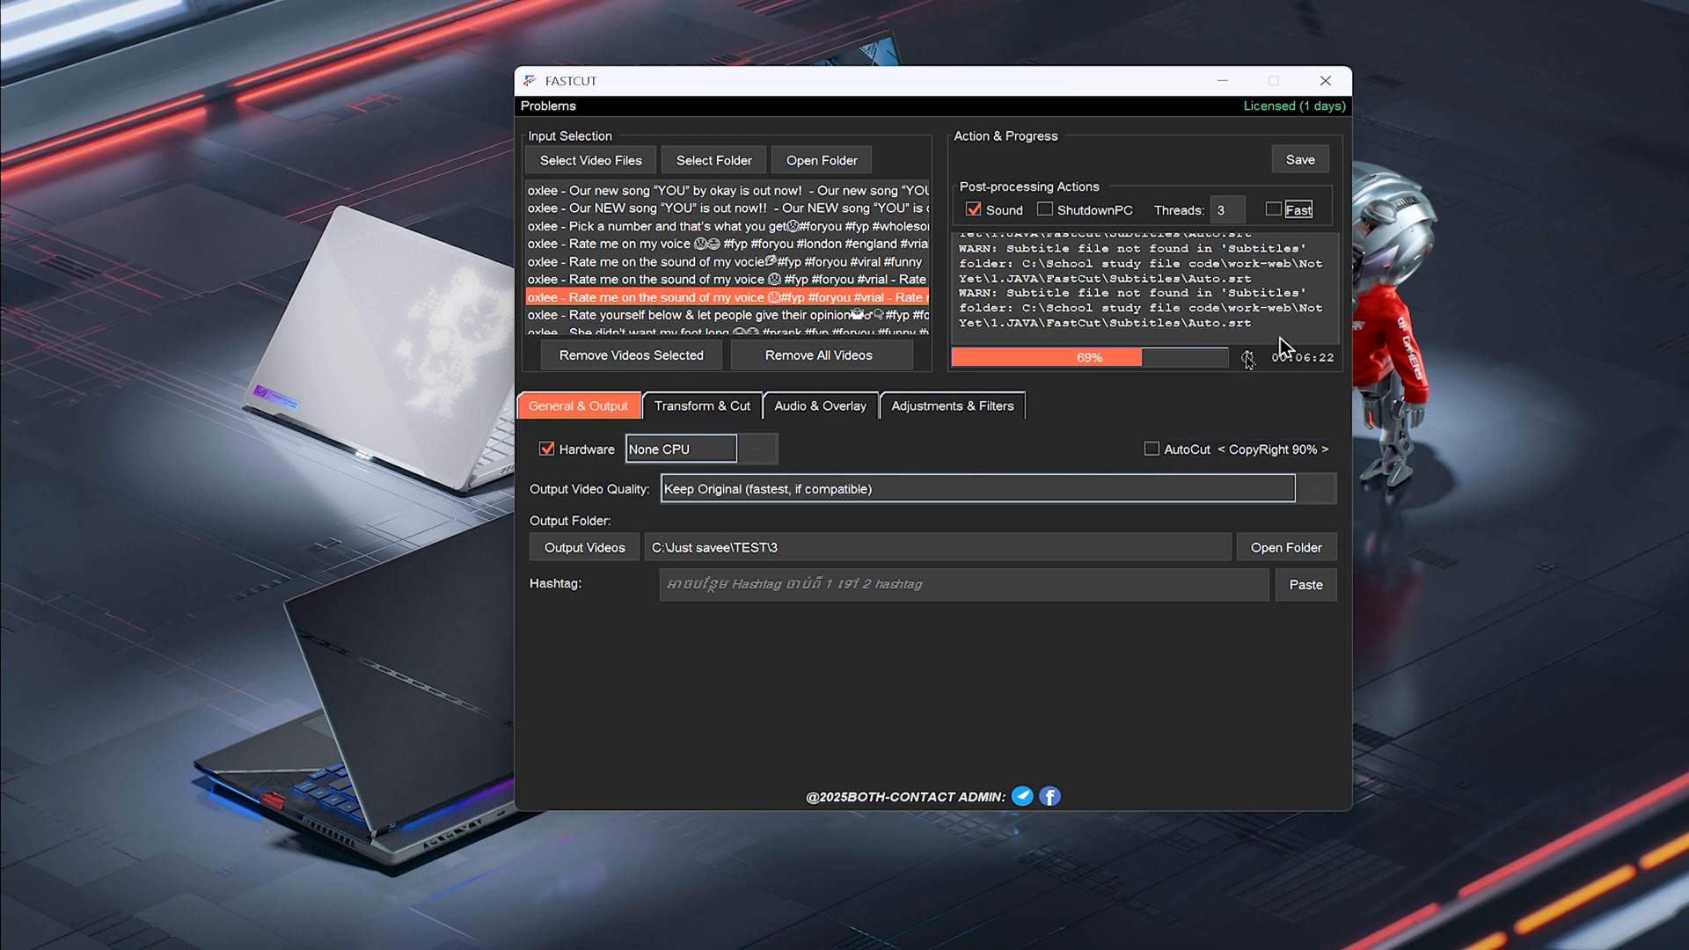
{"action": "left_click", "coordinate": [732, 491]}
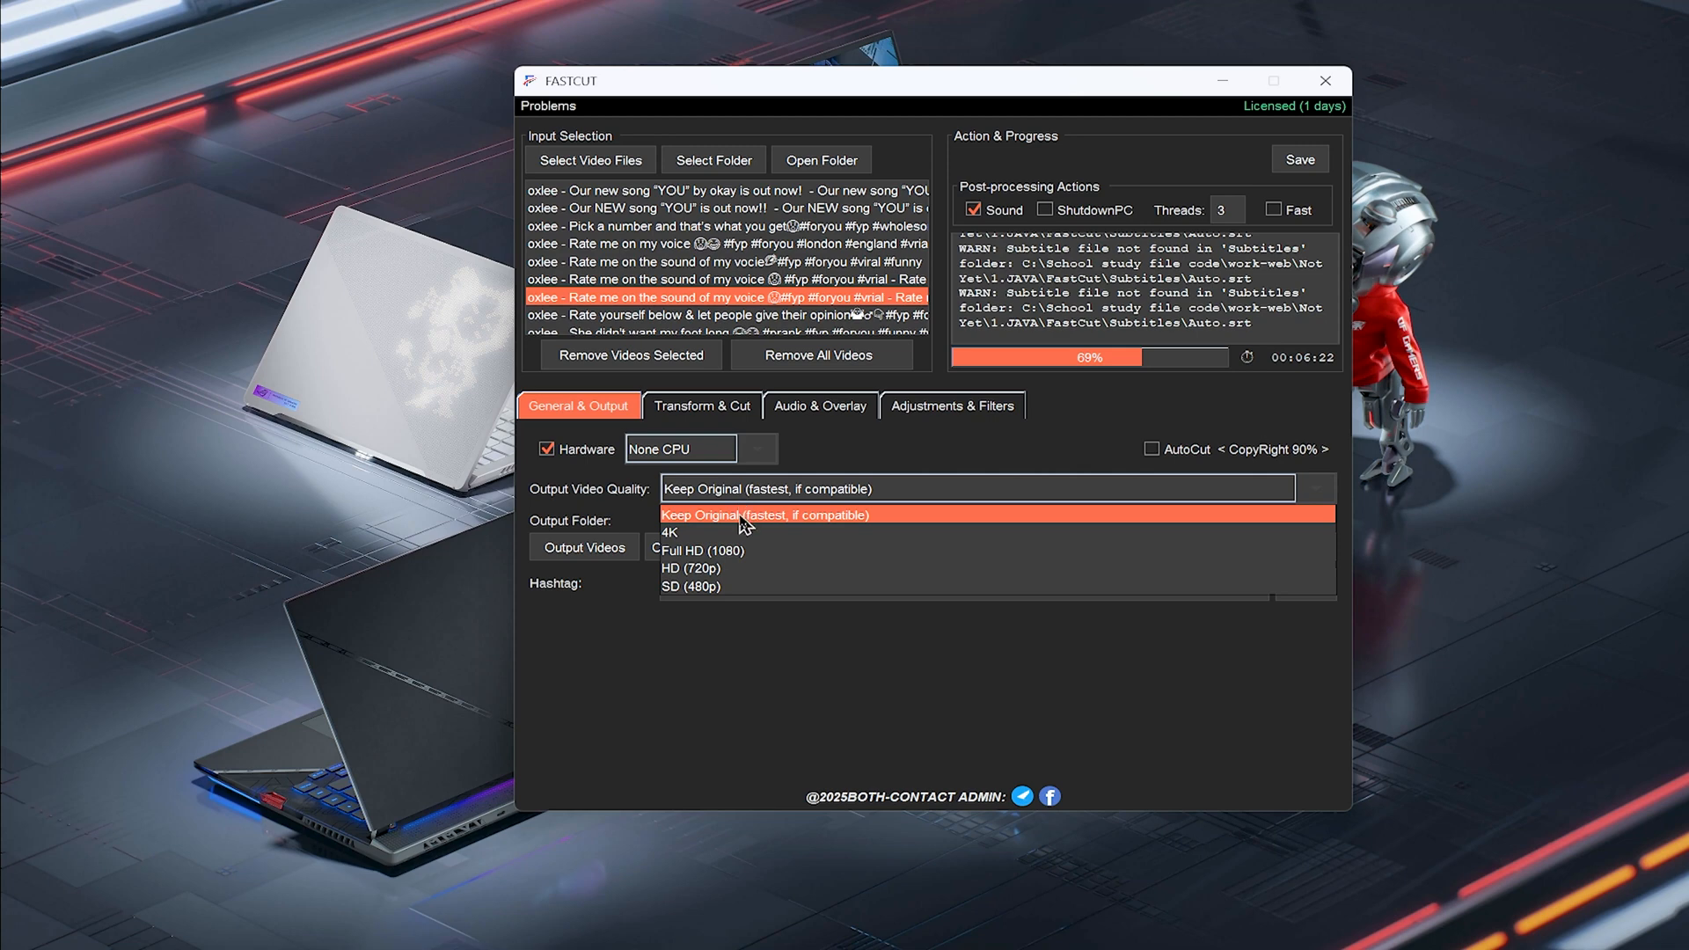
{"action": "left_click", "coordinate": [789, 516]}
{"action": "left_click", "coordinate": [591, 555]}
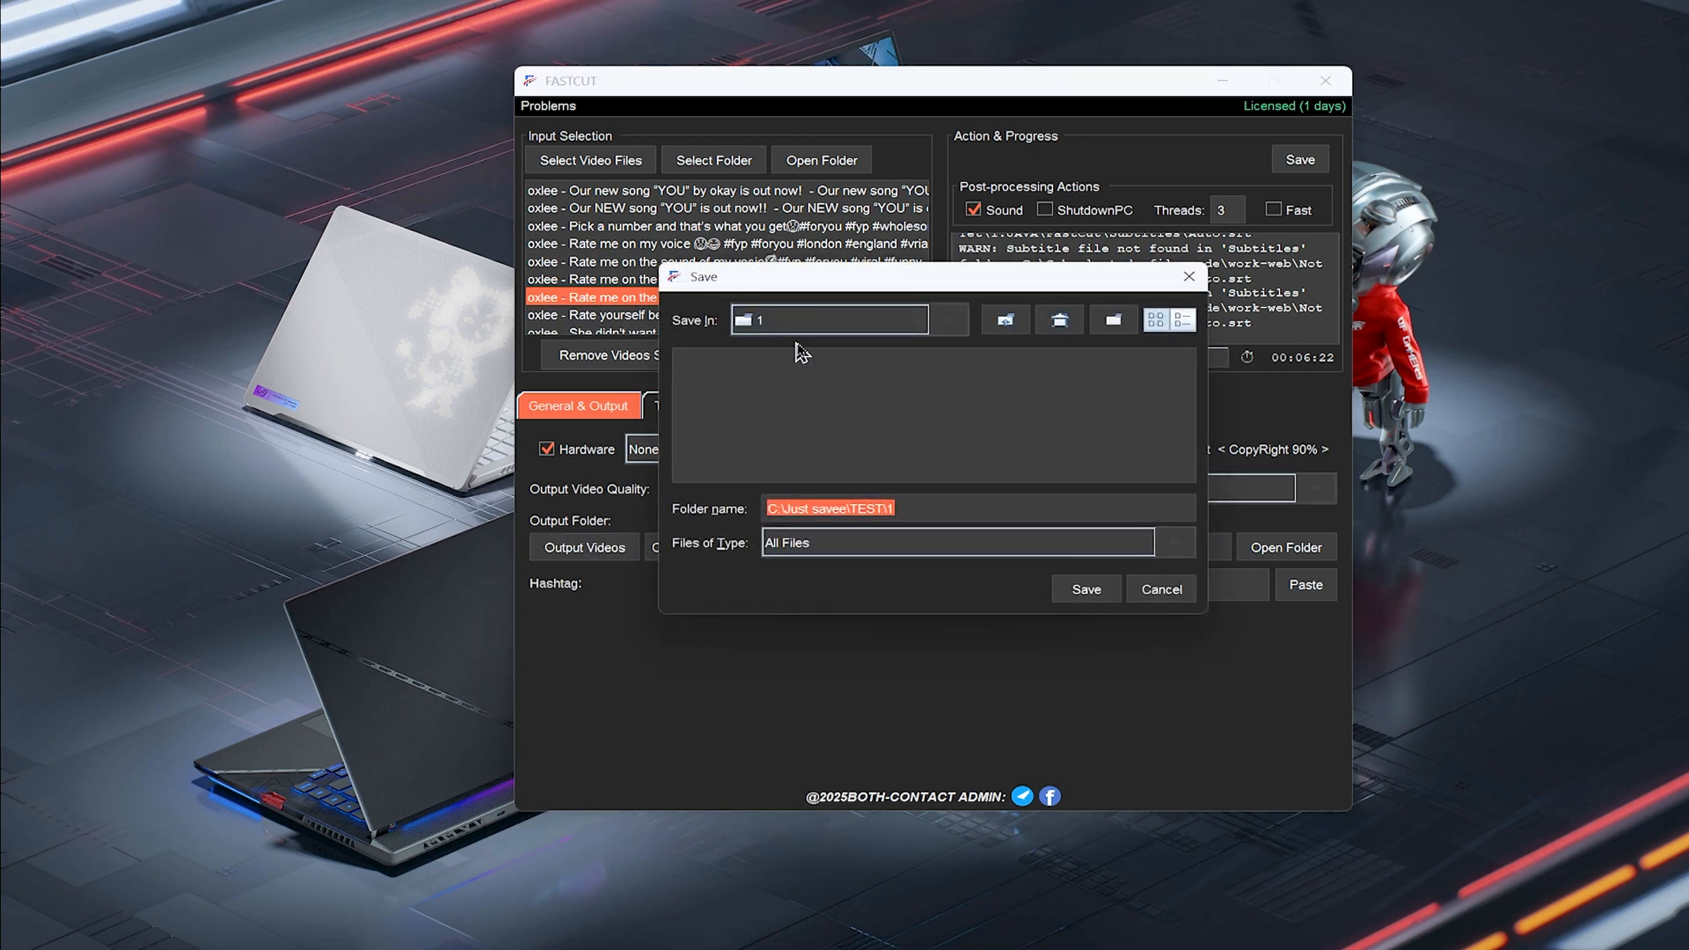
{"action": "left_click", "coordinate": [841, 324]}
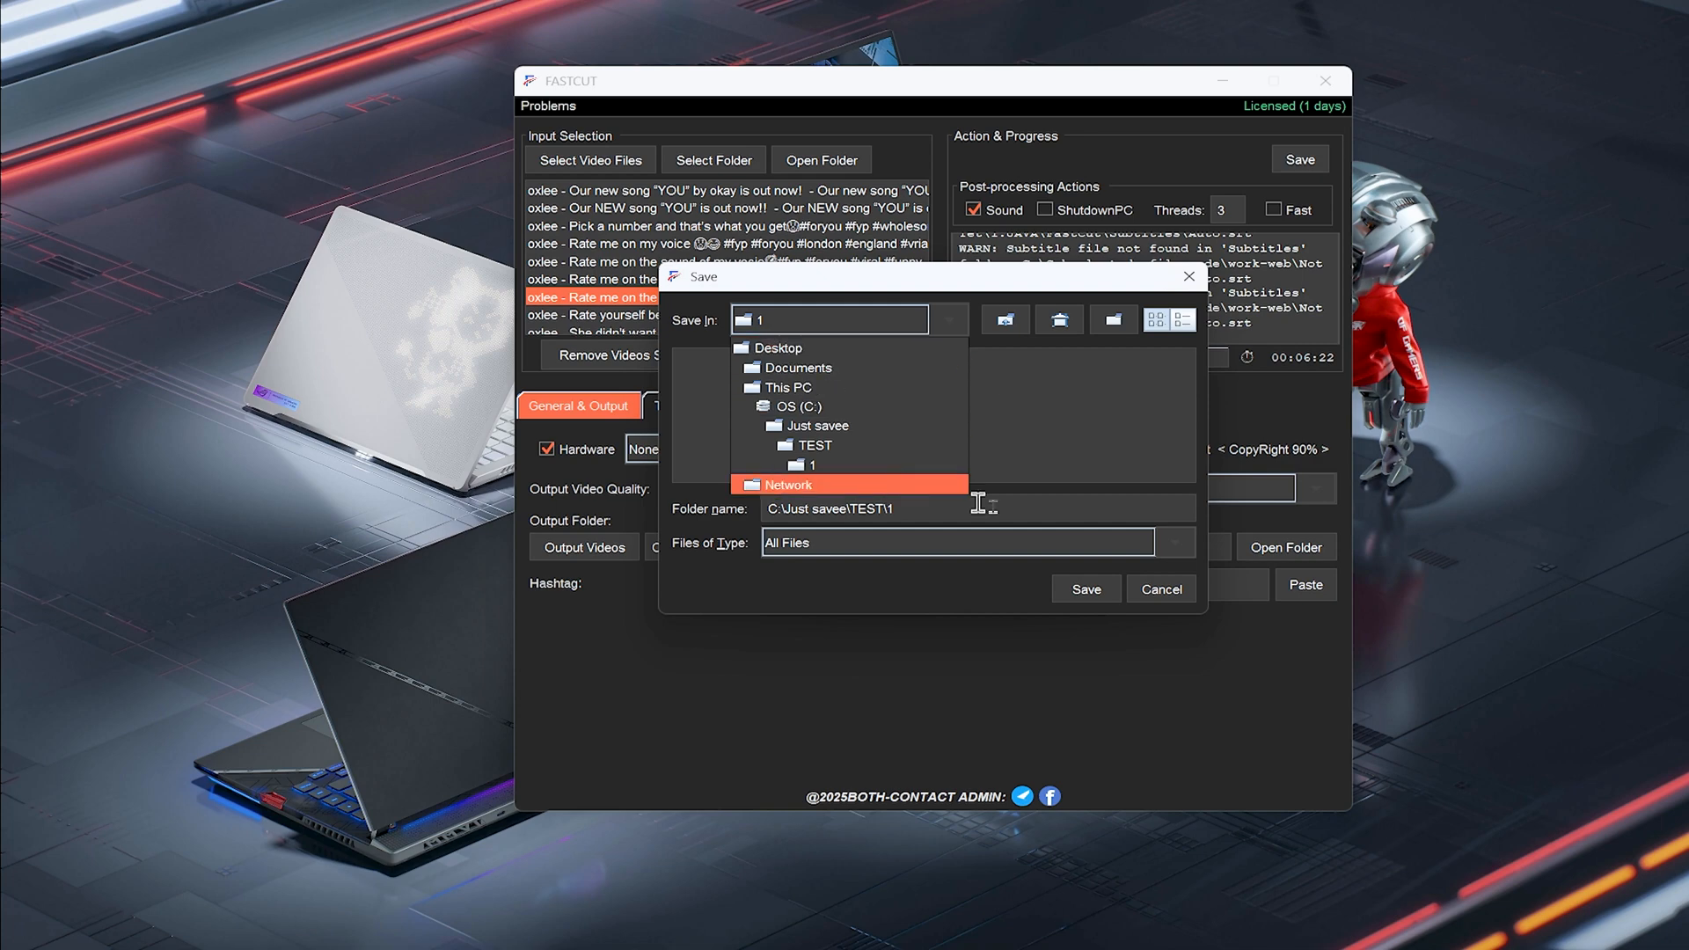
{"action": "left_click", "coordinate": [1162, 589]}
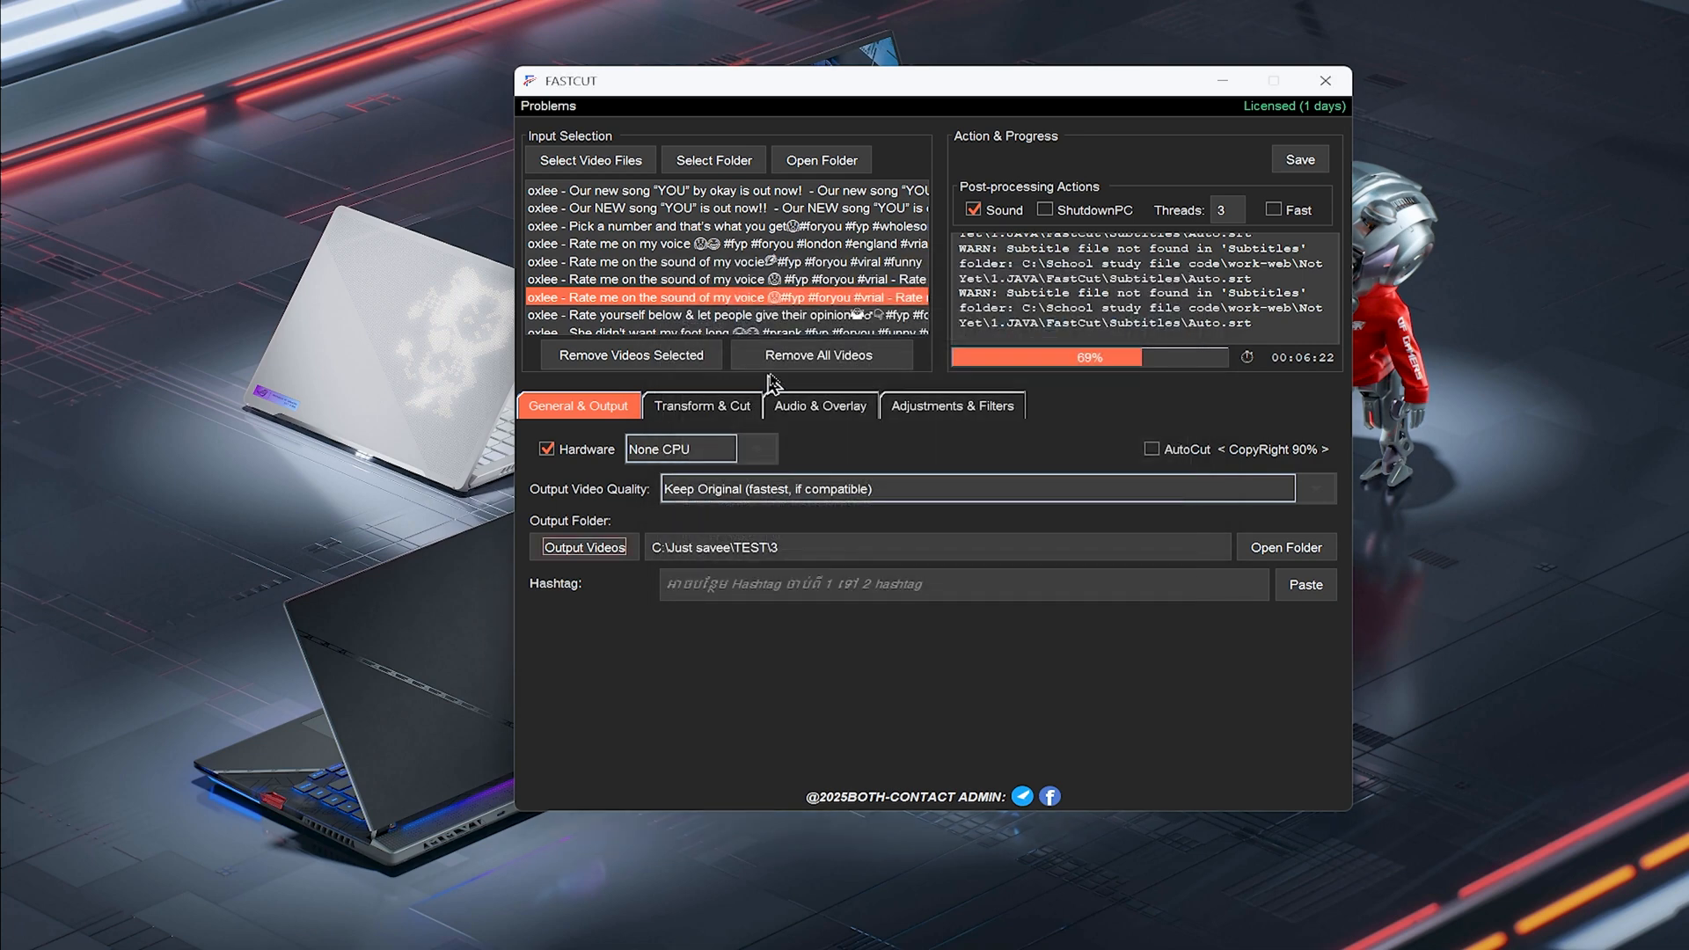
Enter the hashtag #funny in the Hashtag field
{"action": "left_click", "coordinate": [747, 581]}
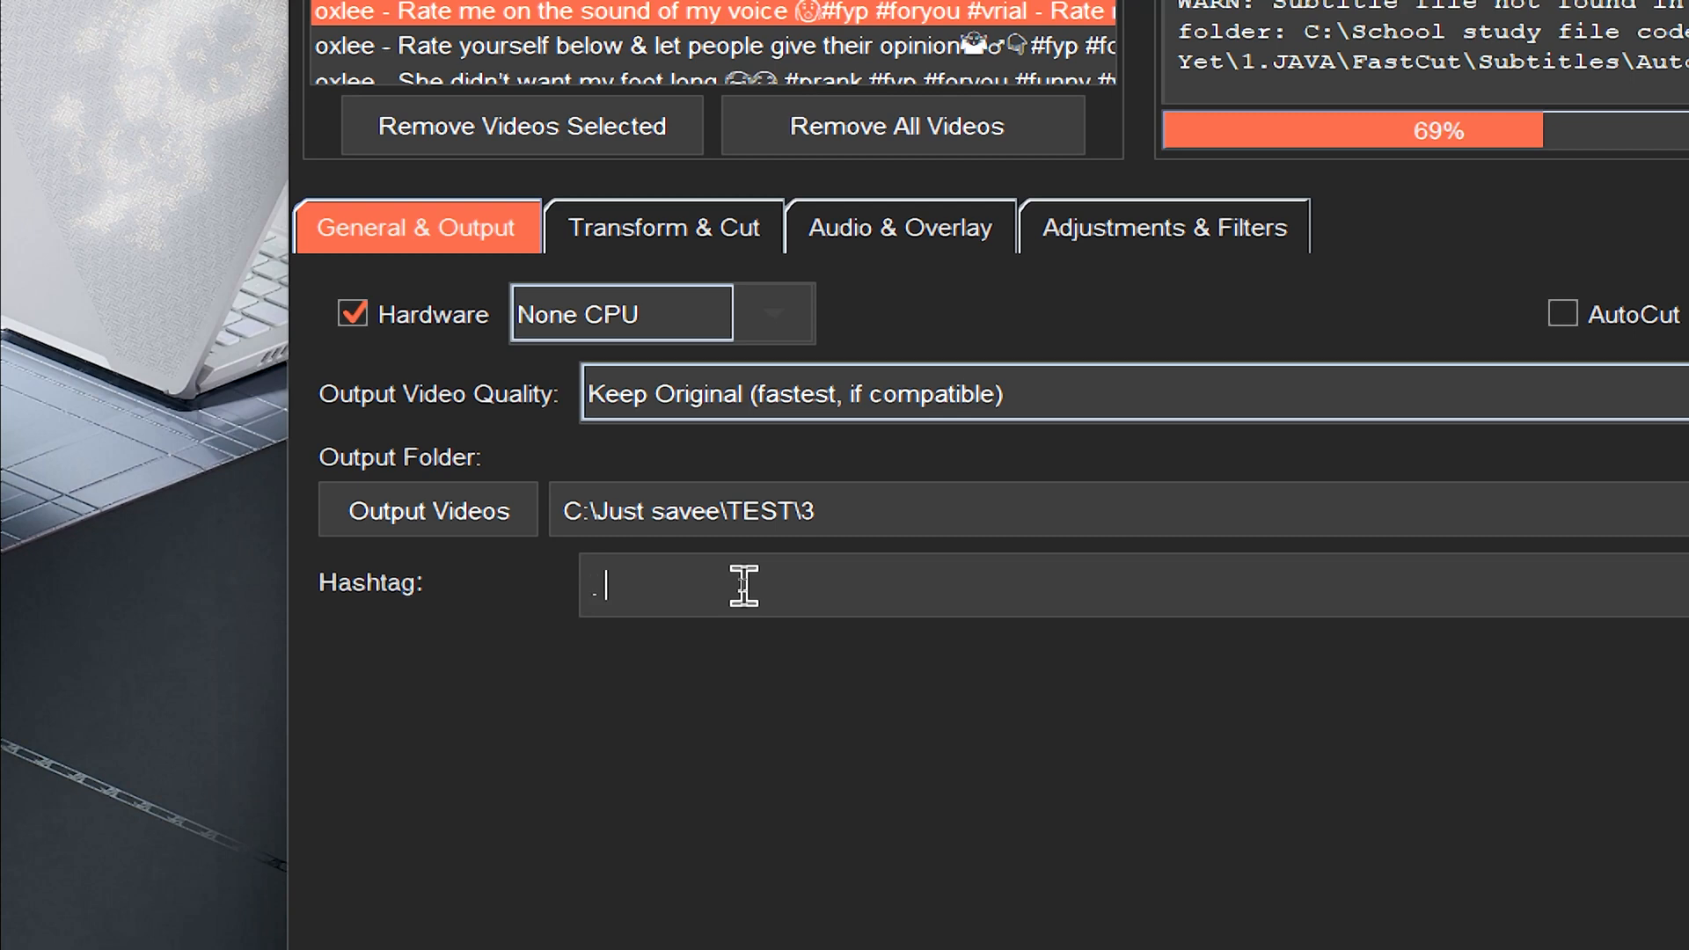
{"action": "type", "text": "#funny"}
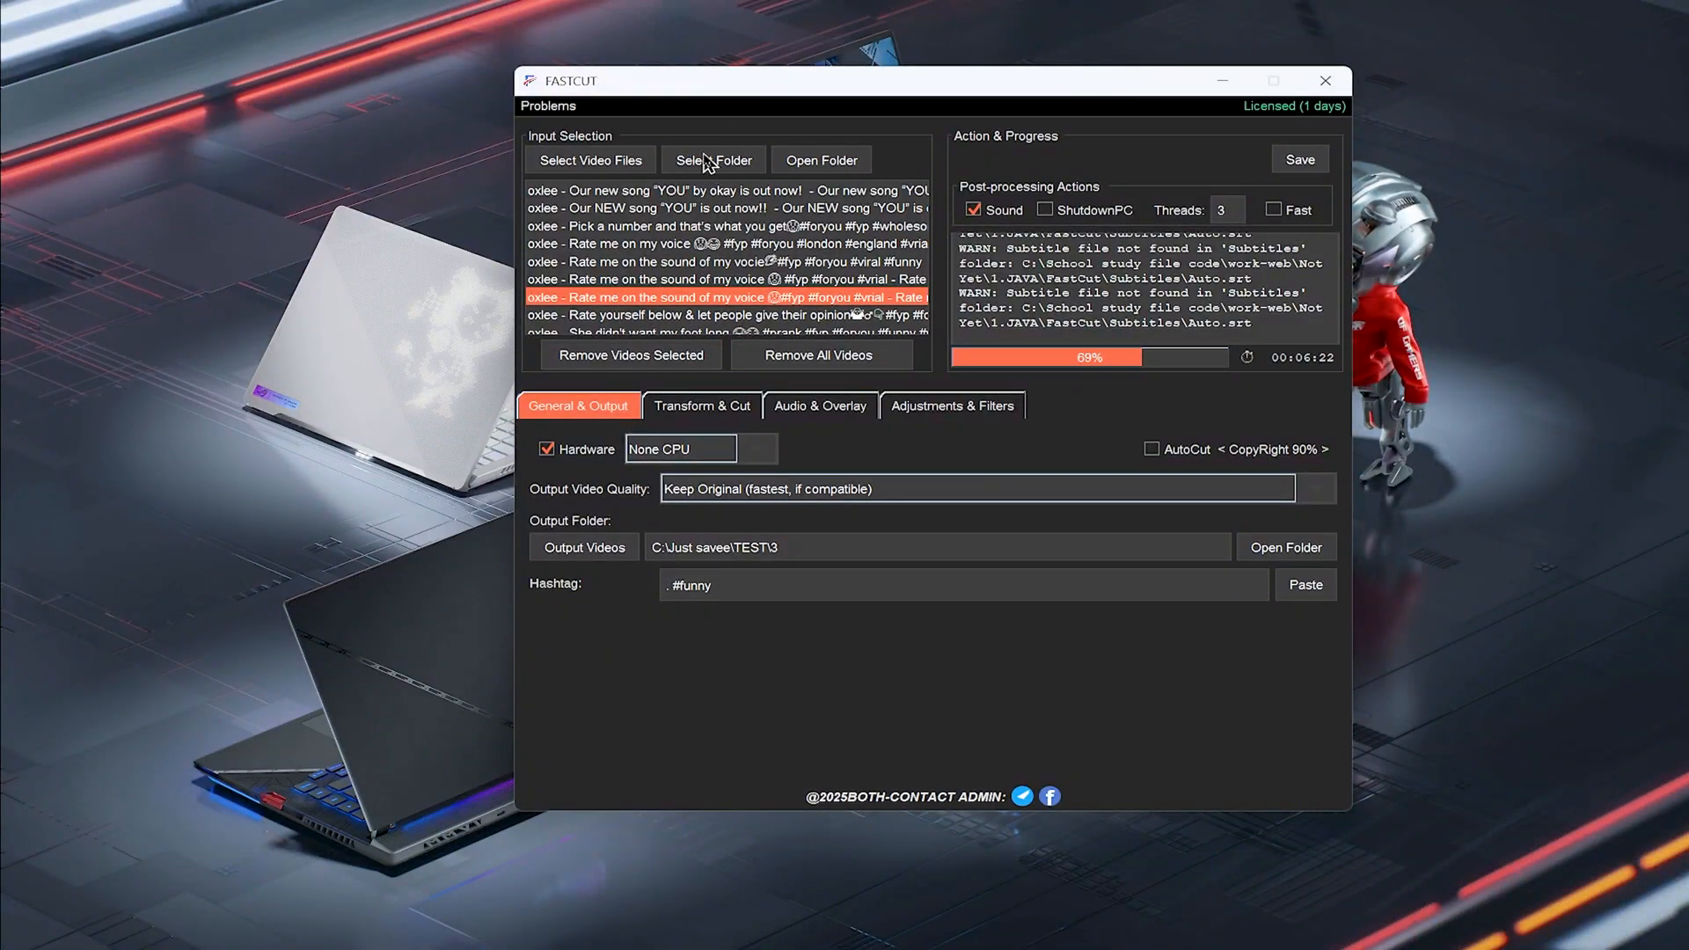
Remove all videos from the input list
{"action": "left_click", "coordinate": [823, 357]}
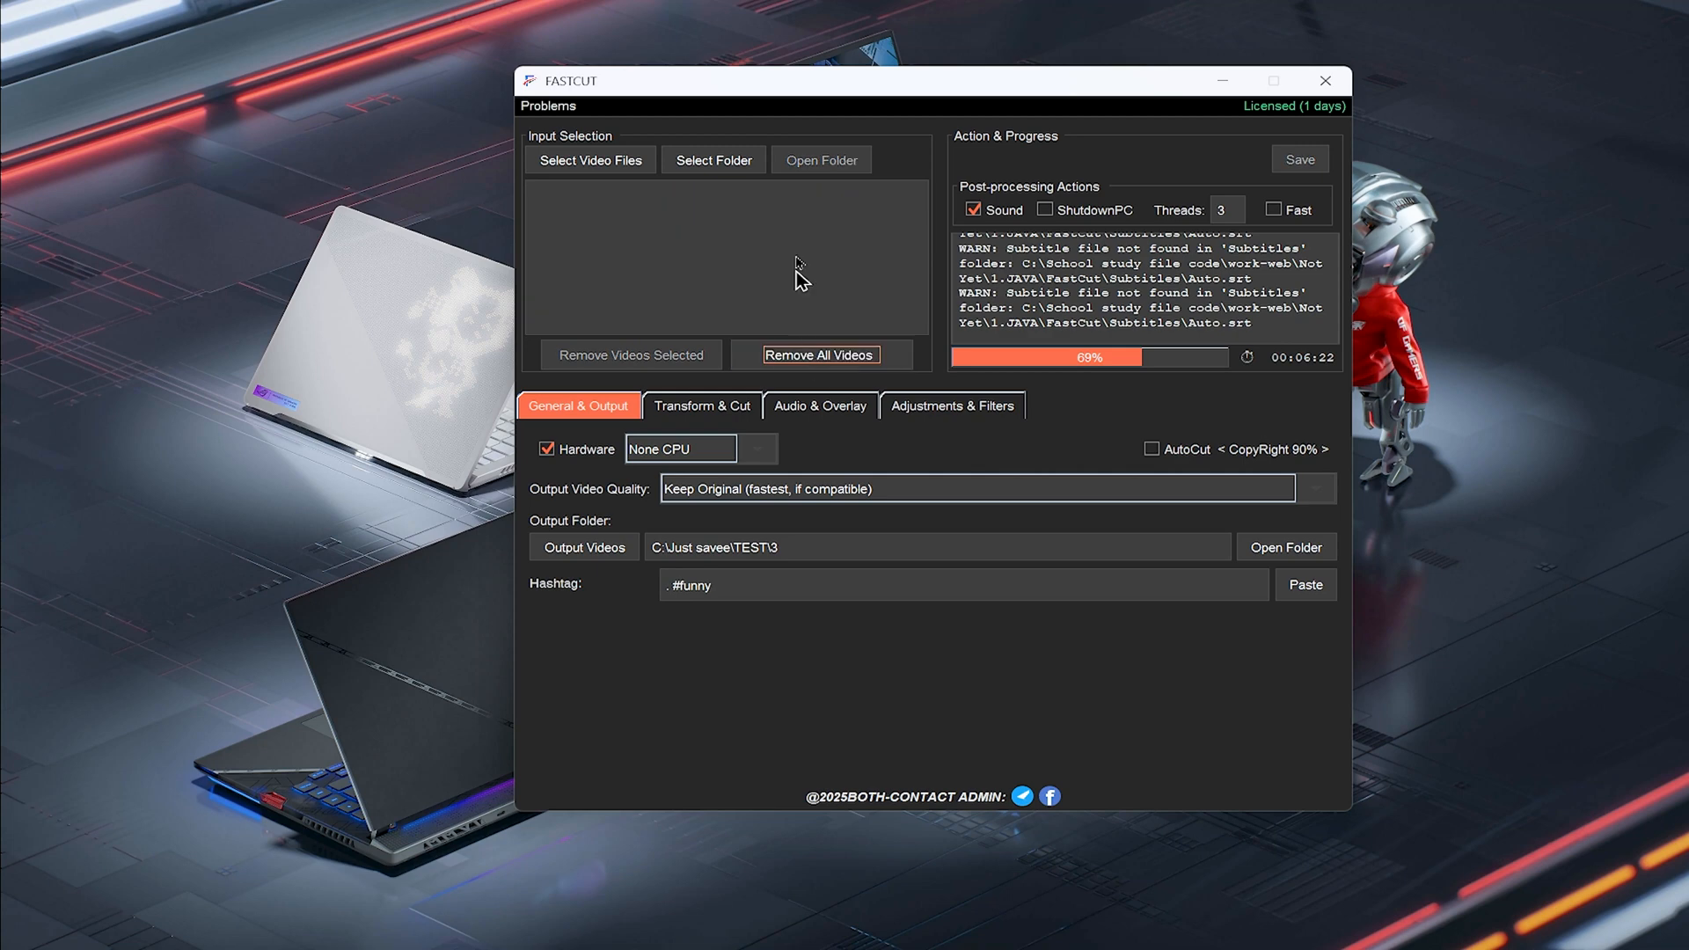
{"action": "left_click", "coordinate": [729, 168]}
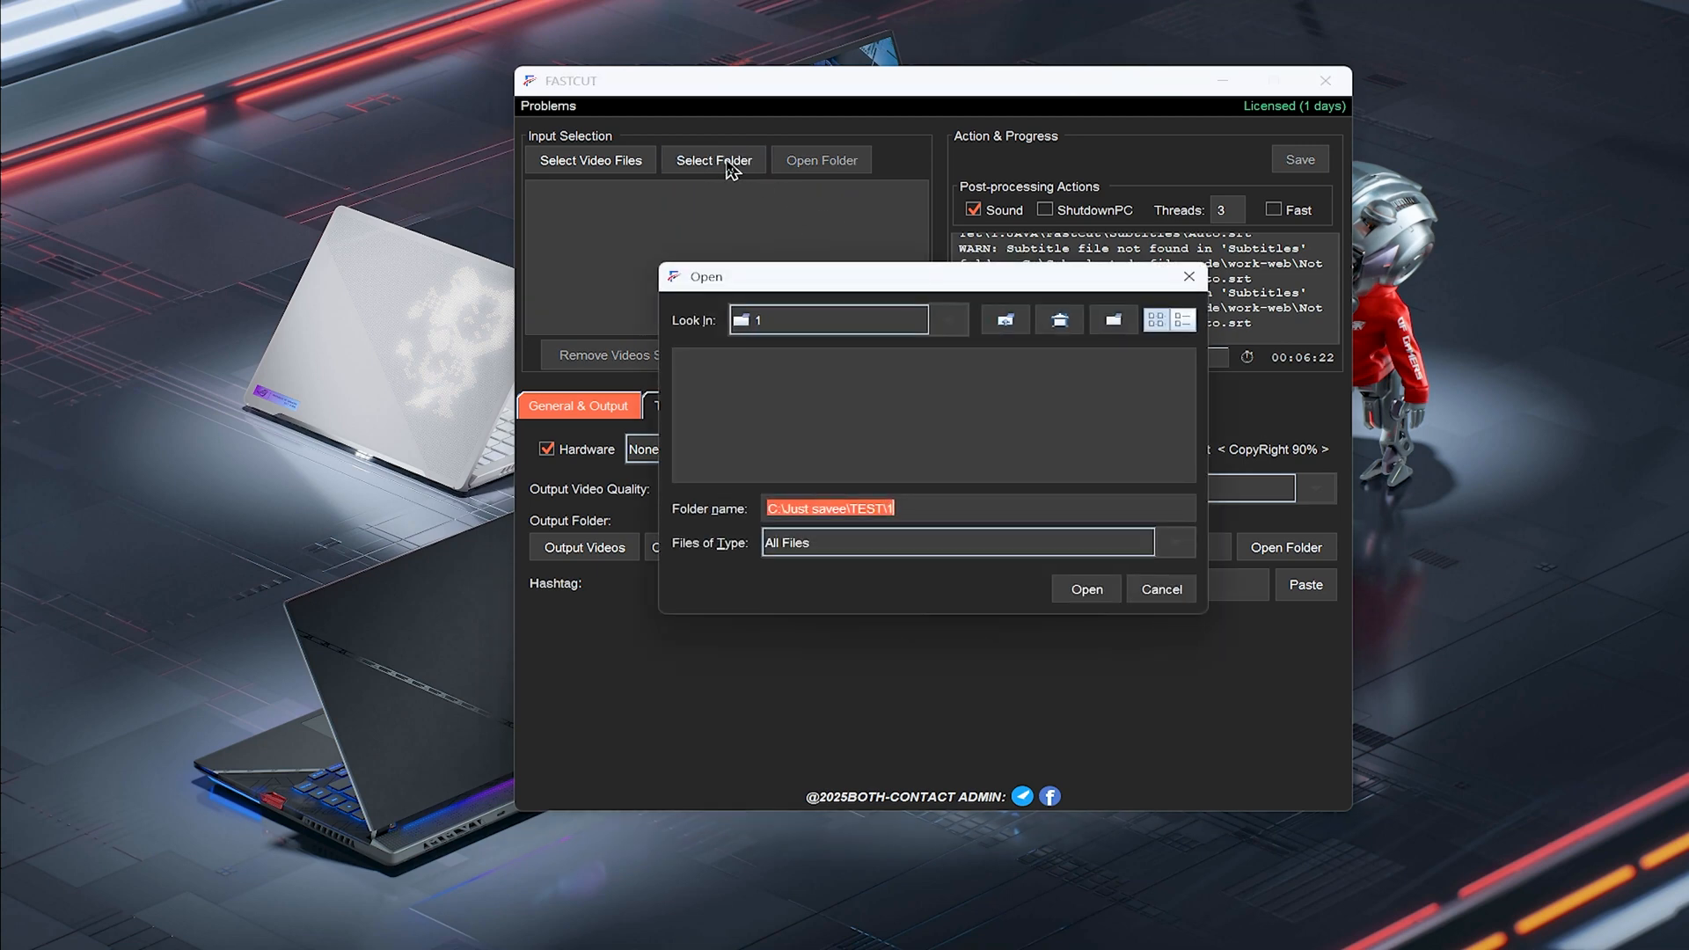
{"action": "left_click", "coordinate": [796, 320]}
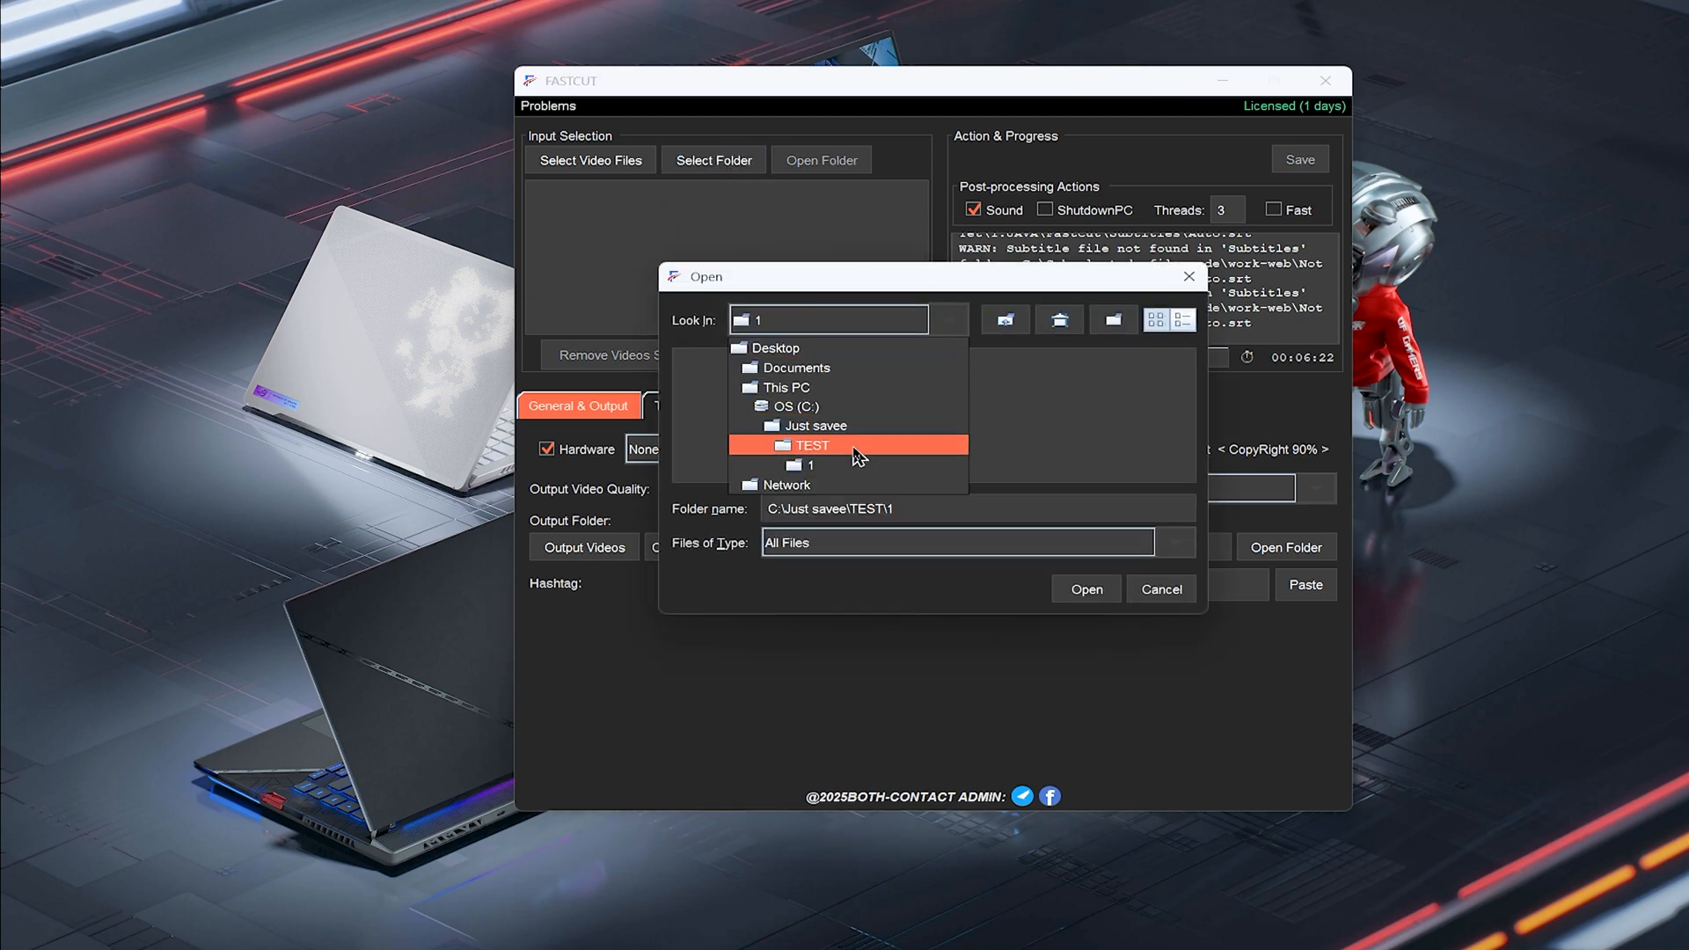
{"action": "scroll", "coordinate": [845, 439], "scroll_direction": "down", "scroll_amount": 1}
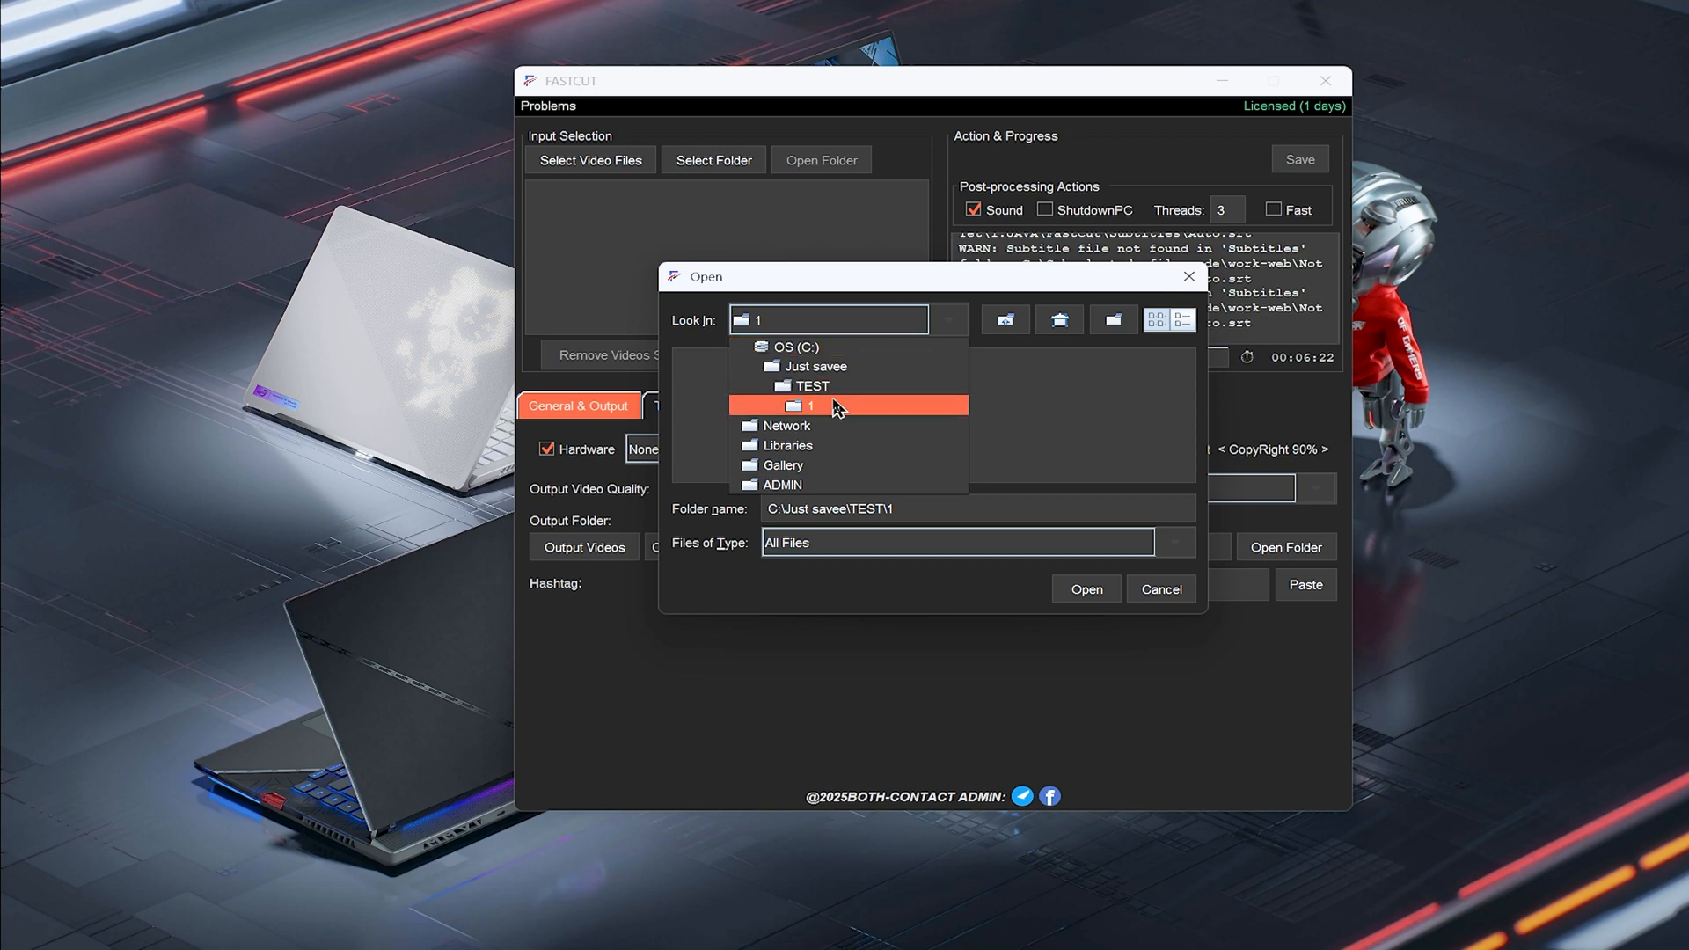
{"action": "left_click", "coordinate": [833, 414]}
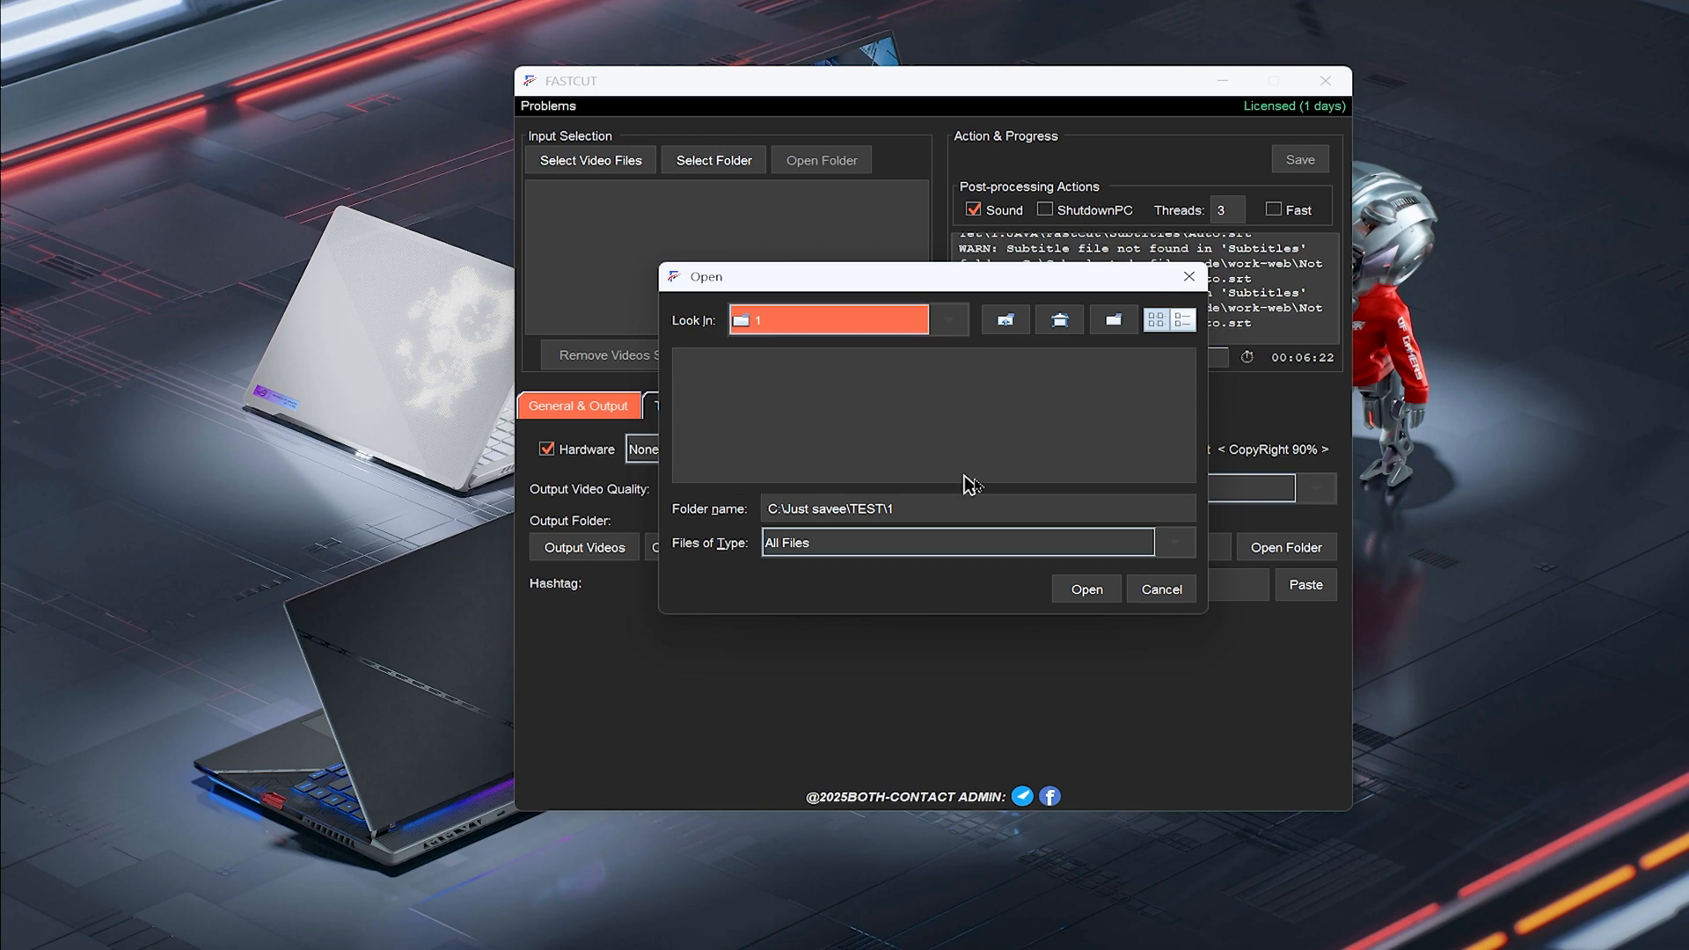
{"action": "left_click", "coordinate": [1189, 278]}
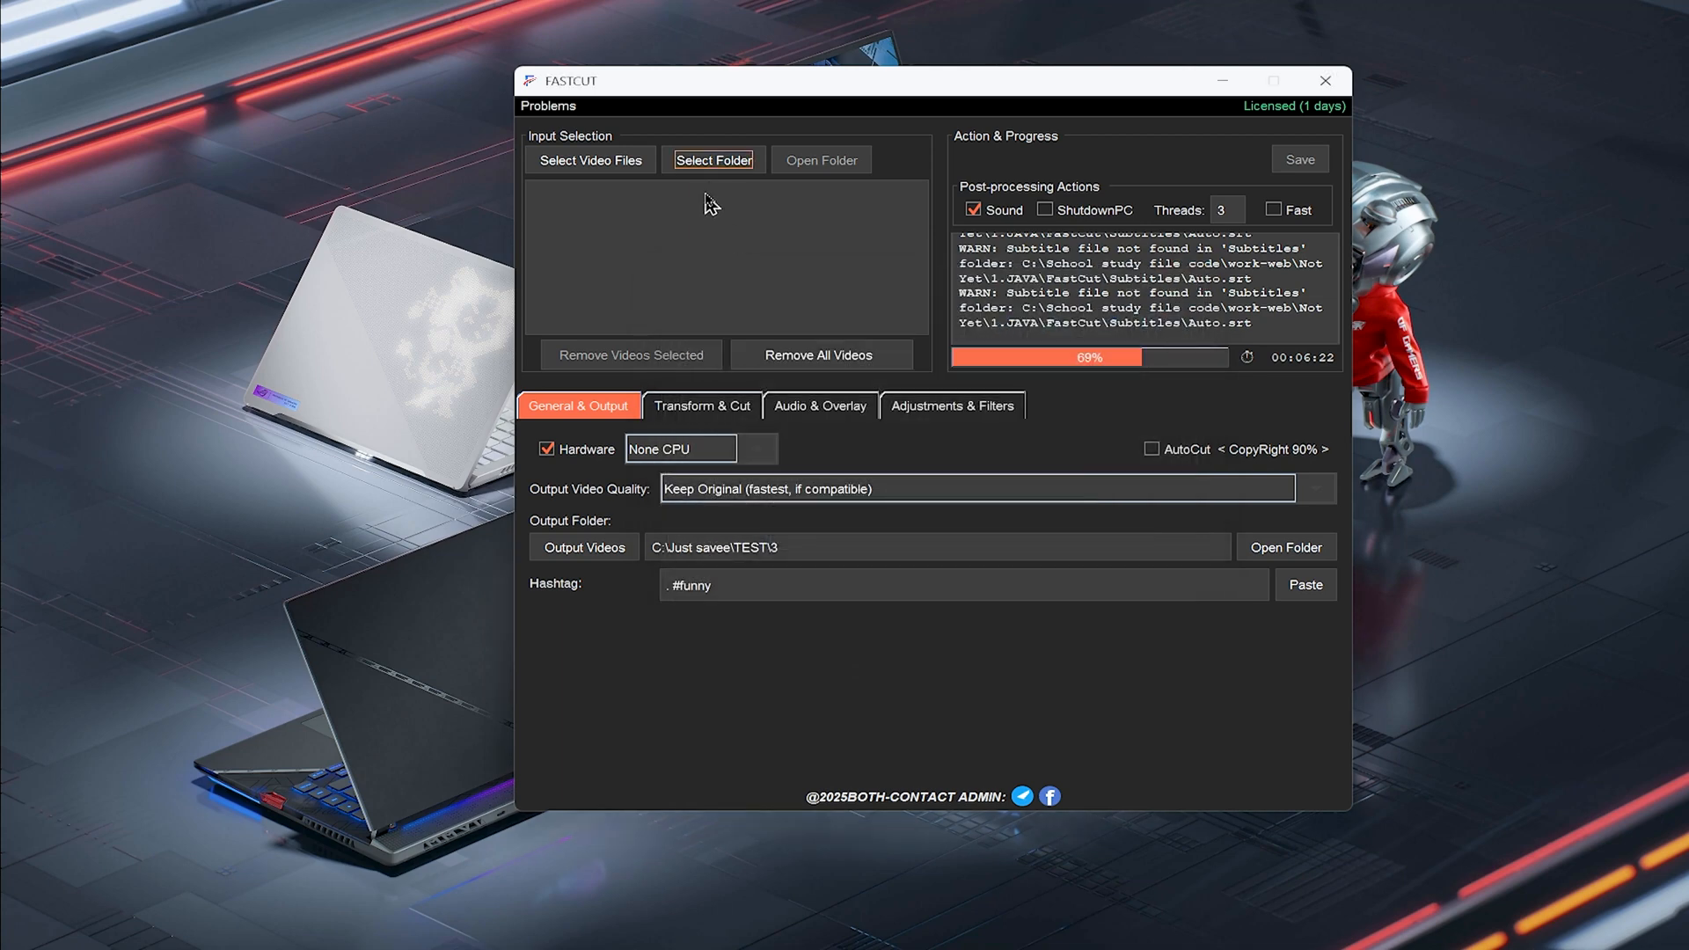
{"action": "left_click", "coordinate": [613, 160]}
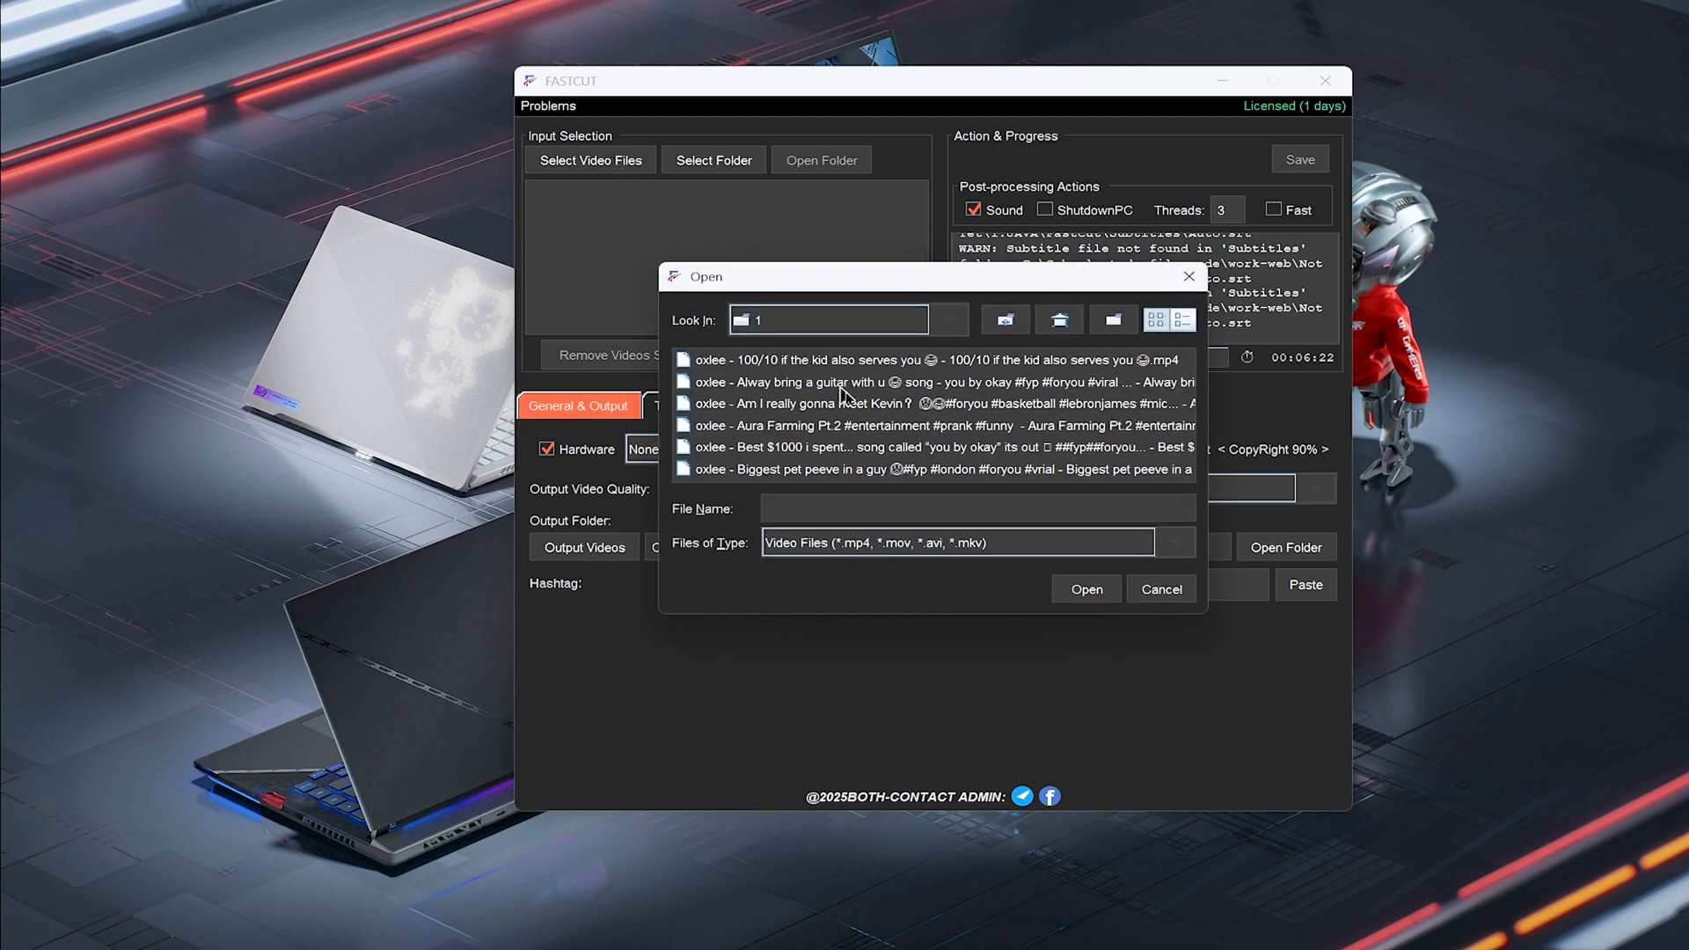
{"action": "left_click", "coordinate": [858, 385]}
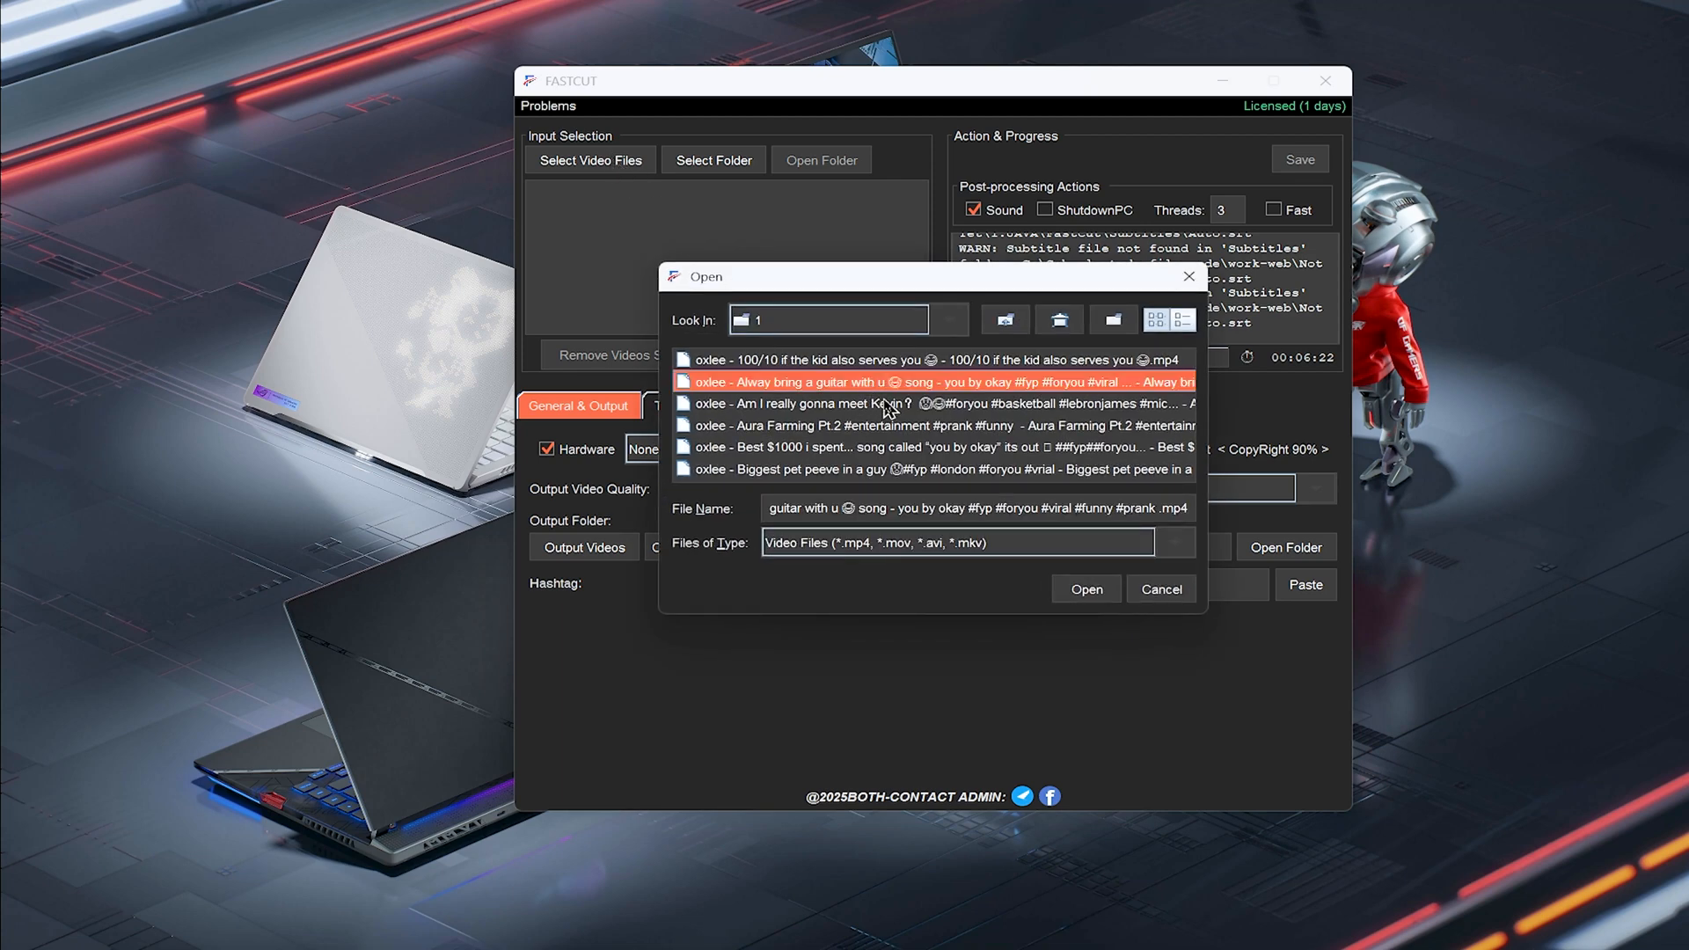
{"action": "left_click", "coordinate": [952, 425]}
{"action": "left_click", "coordinate": [966, 447]}
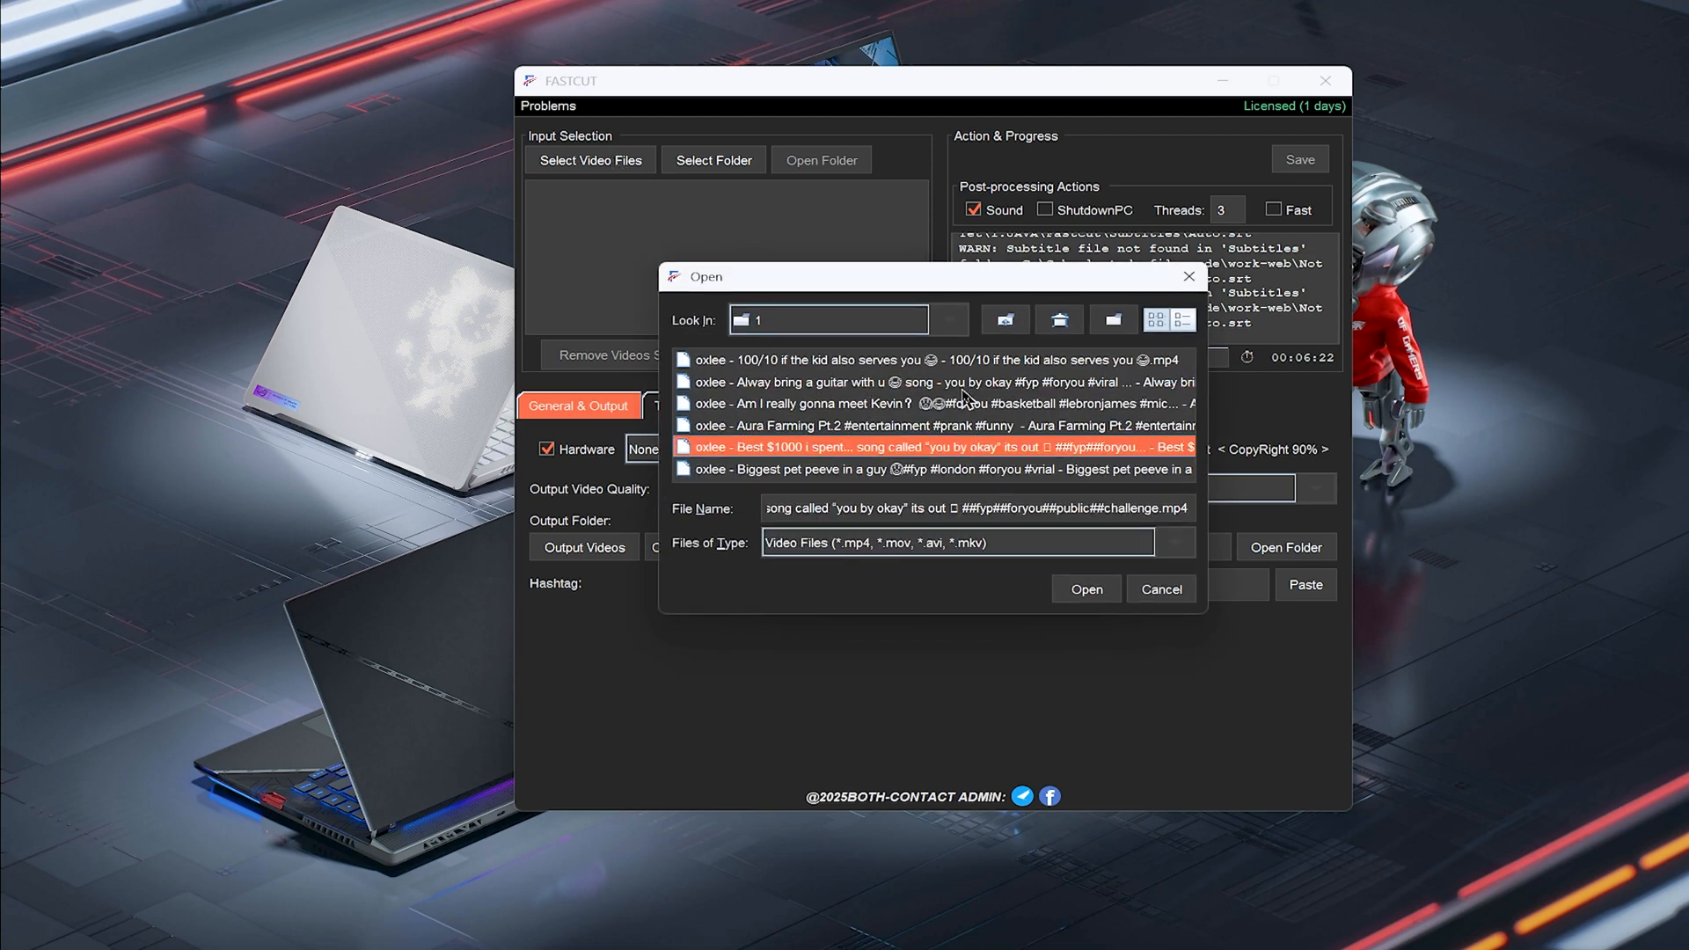
{"action": "left_click", "coordinate": [972, 383]}
{"action": "left_click", "coordinate": [991, 450]}
{"action": "key", "text": "ctrl+a"}
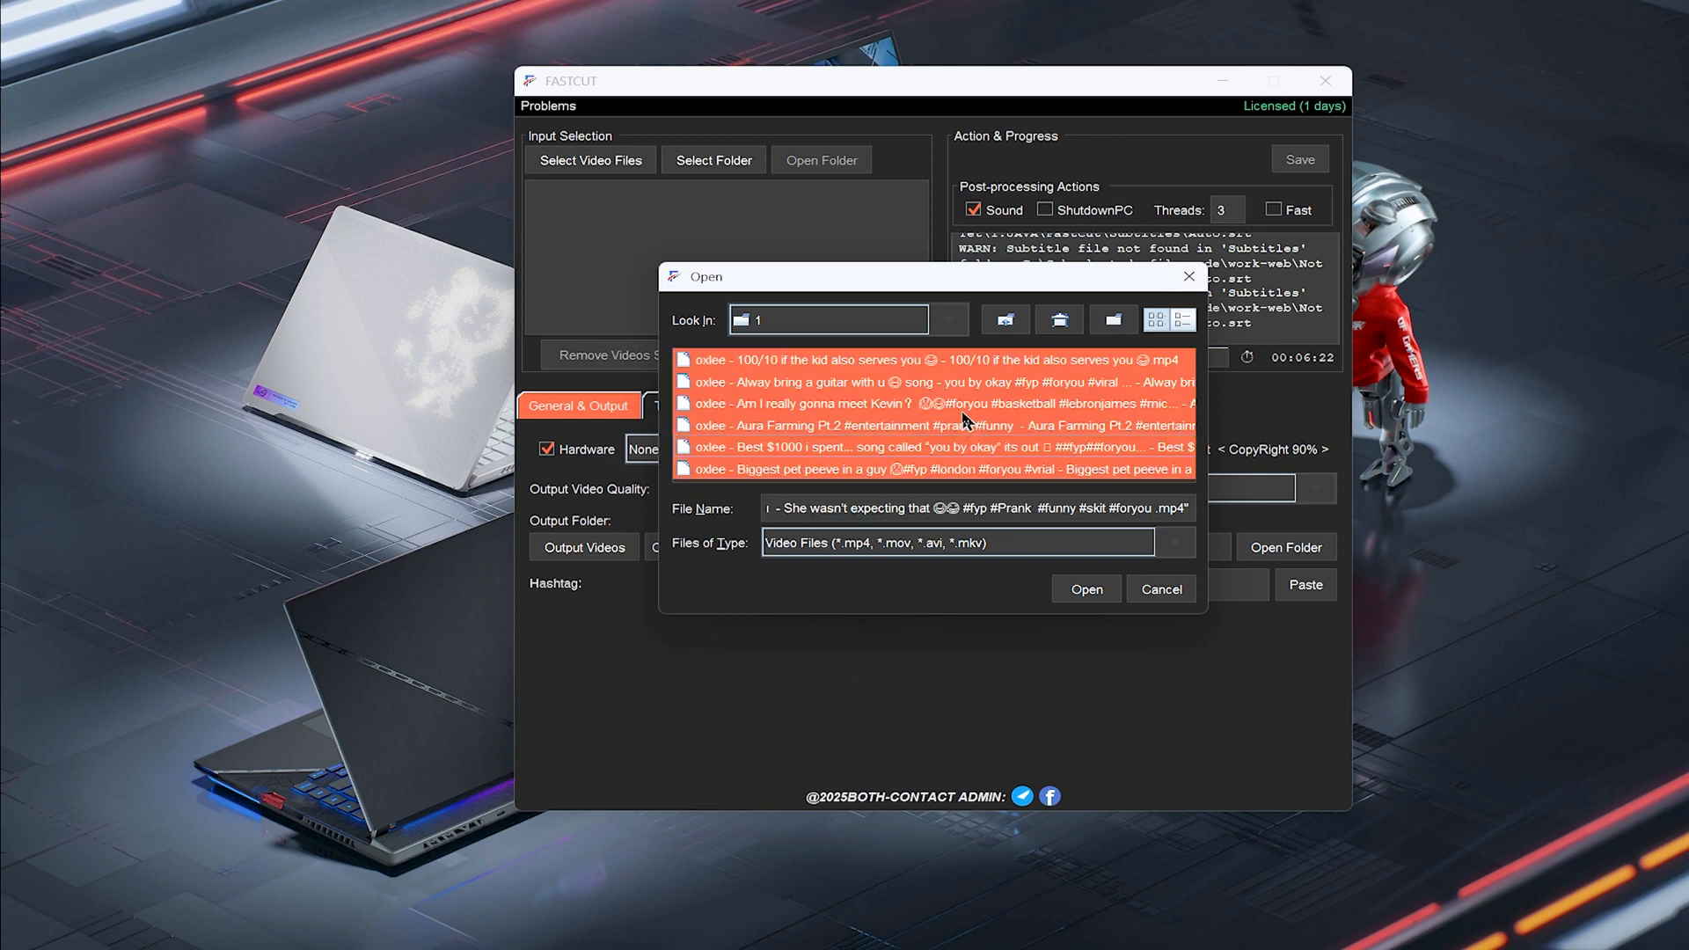
{"action": "left_click", "coordinate": [1002, 403]}
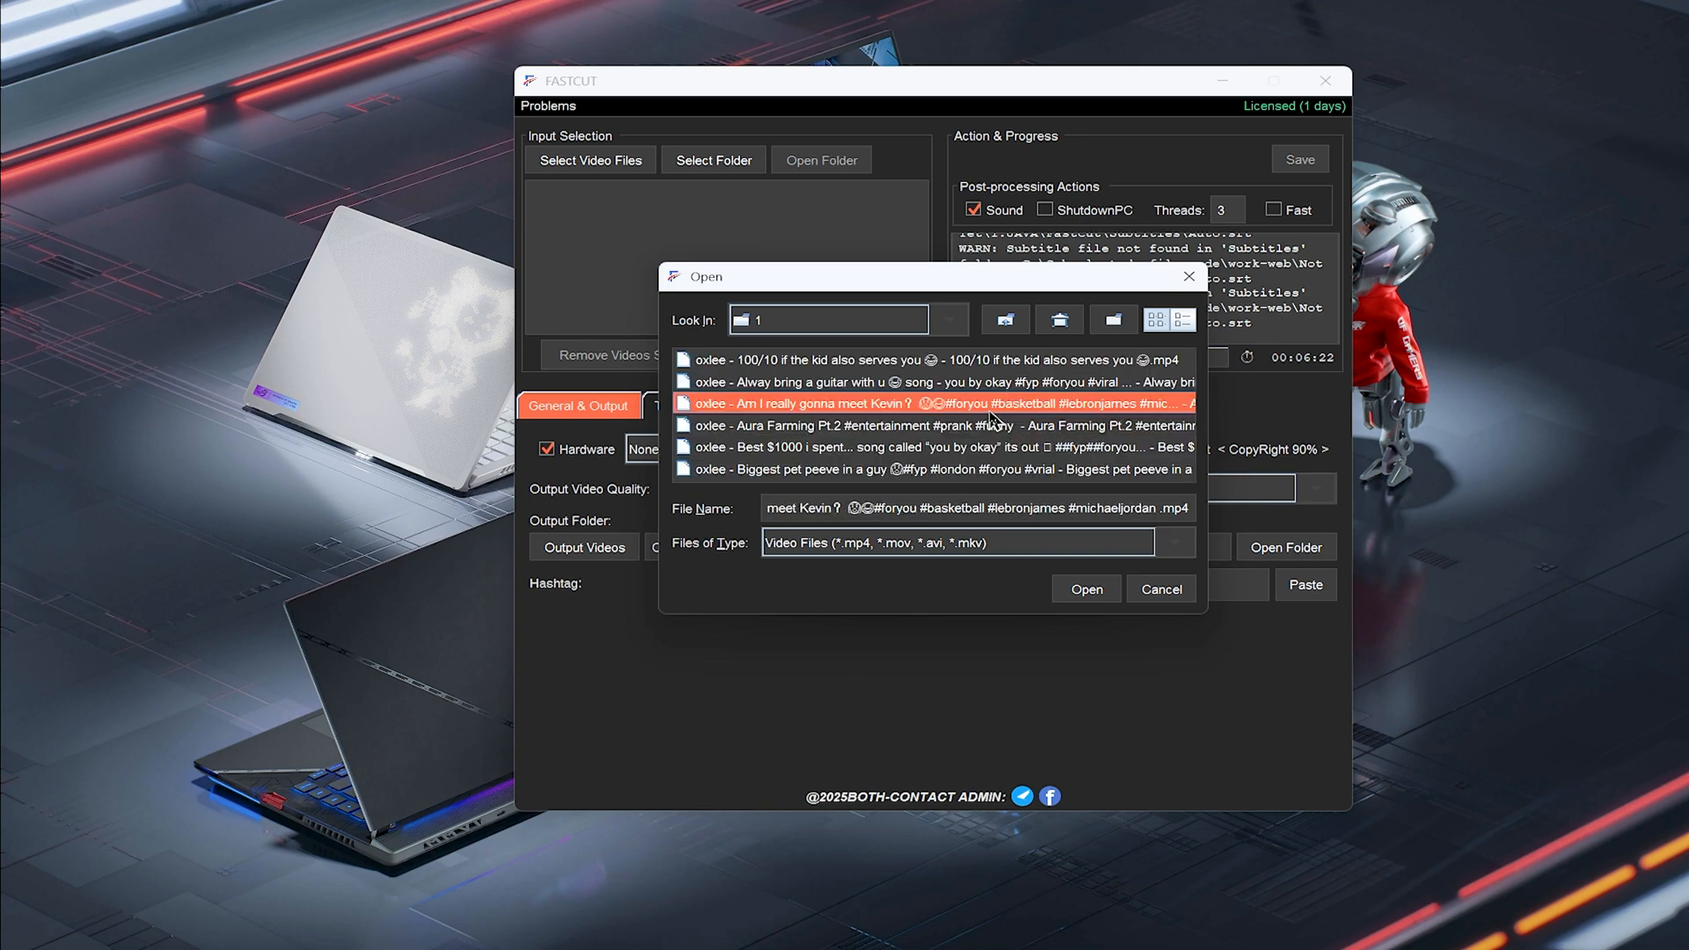
{"action": "left_click", "coordinate": [983, 403]}
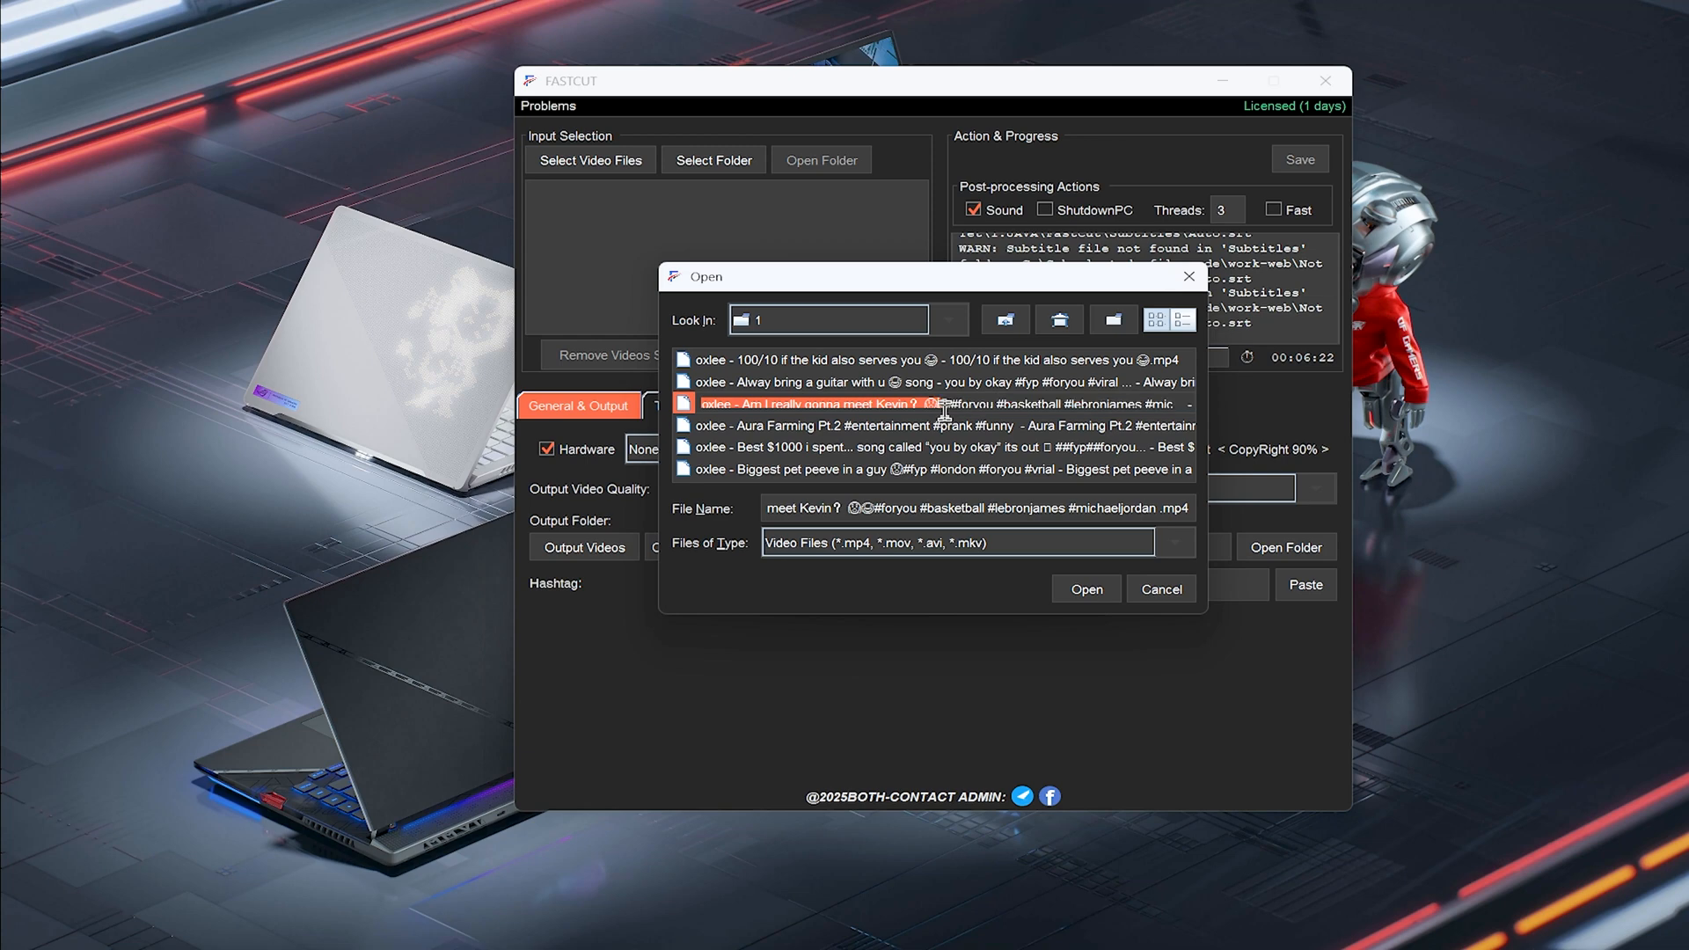
{"action": "left_click", "coordinate": [955, 426], "text": "shift"}
{"action": "left_click", "coordinate": [974, 431]}
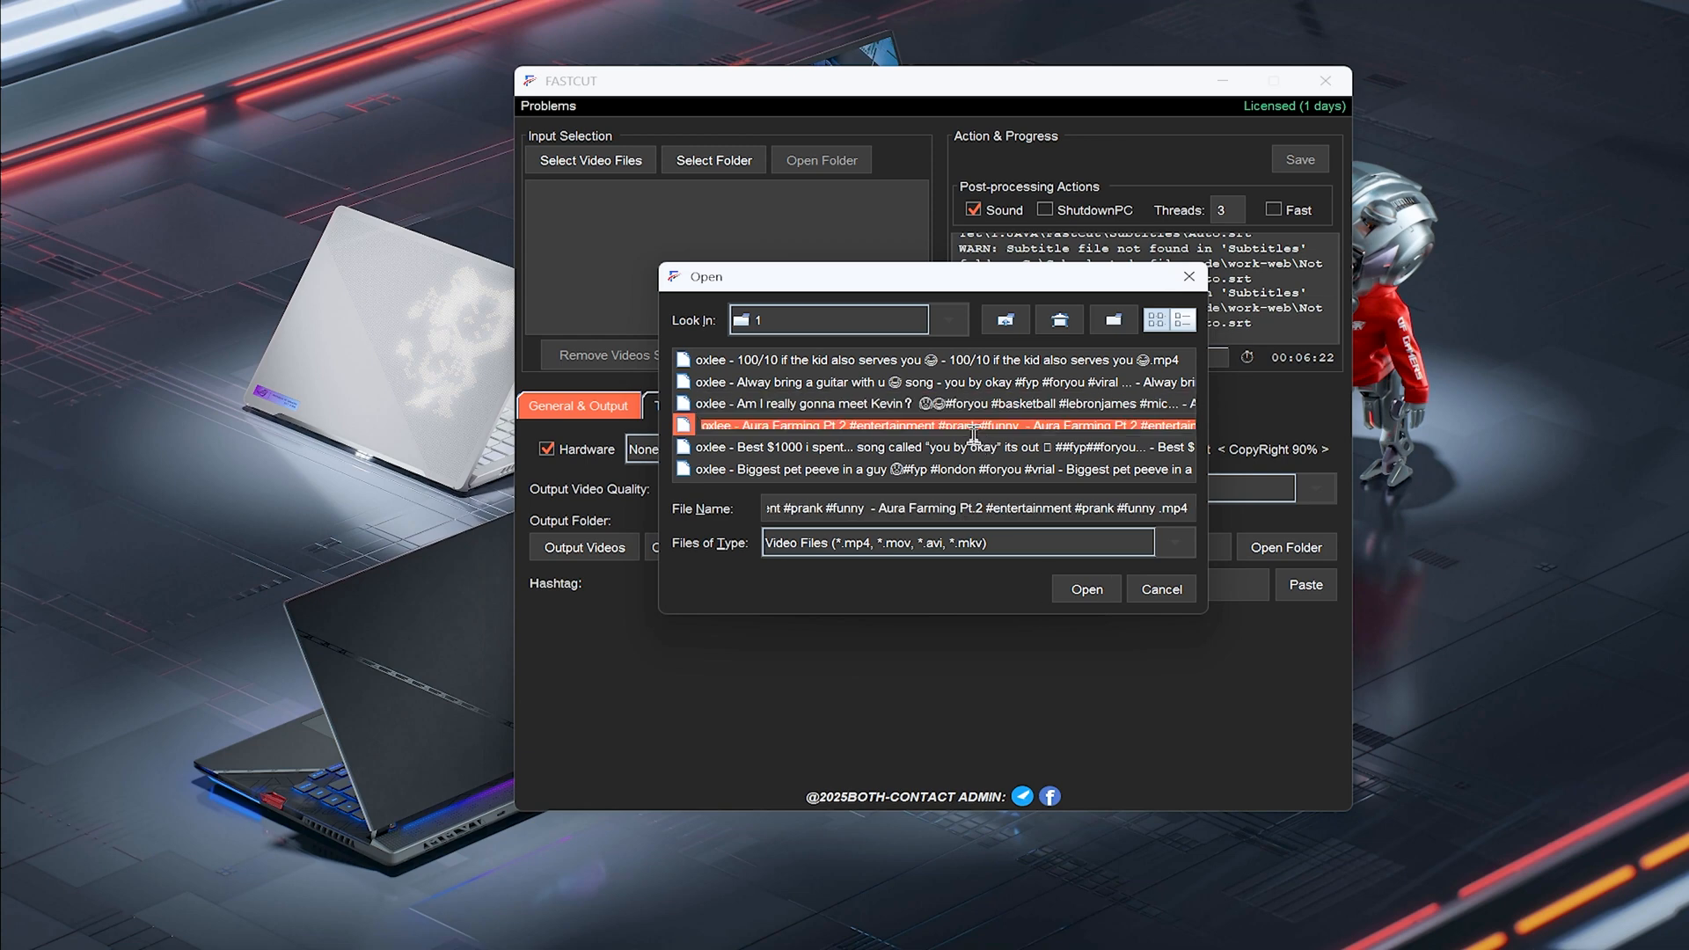
{"action": "left_click", "coordinate": [949, 469], "text": "ctrl"}
{"action": "left_click", "coordinate": [957, 430]}
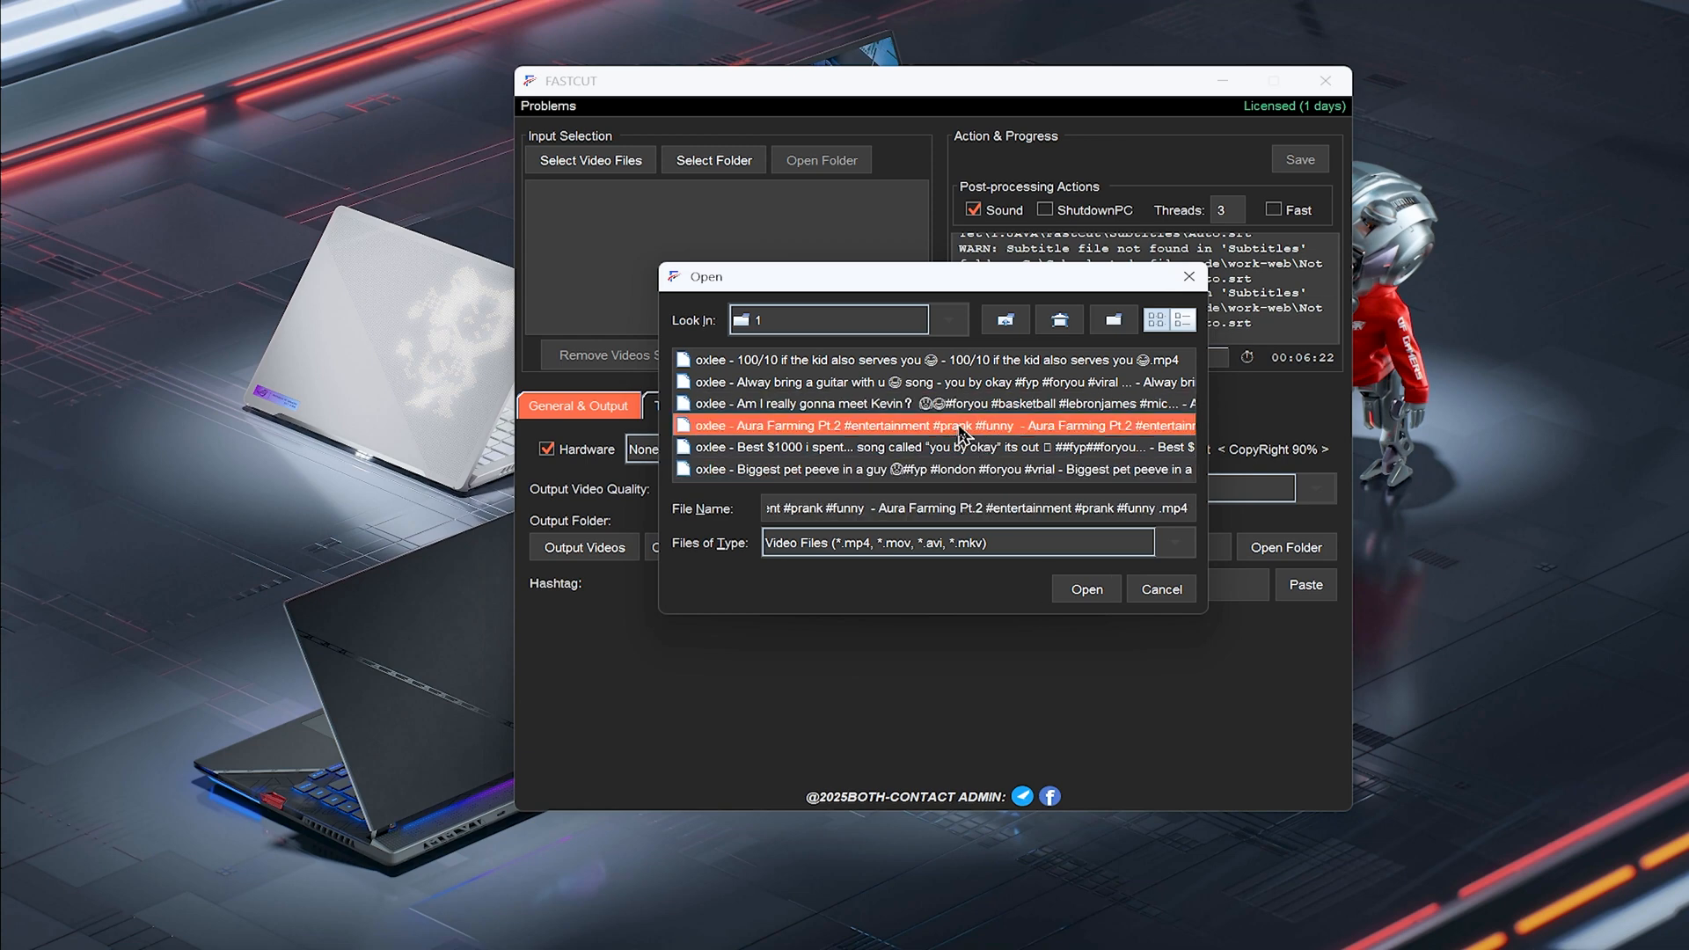
{"action": "left_click", "coordinate": [969, 464], "text": "ctrl"}
{"action": "left_click", "coordinate": [993, 386], "text": "ctrl"}
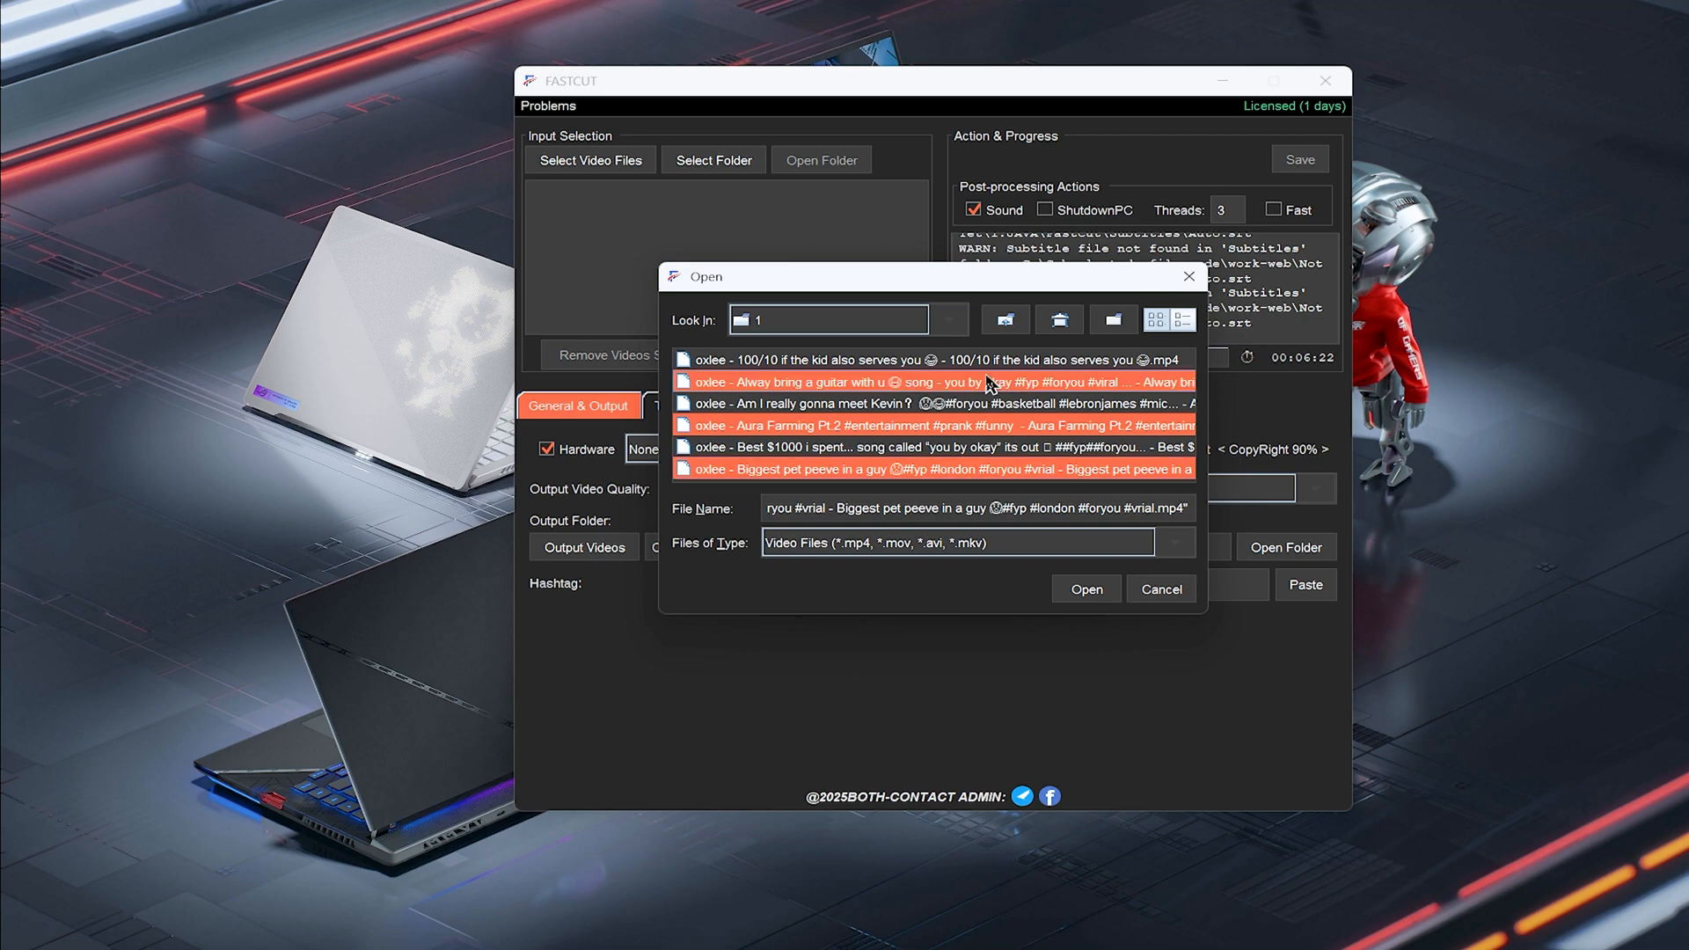
{"action": "left_click", "coordinate": [1161, 587]}
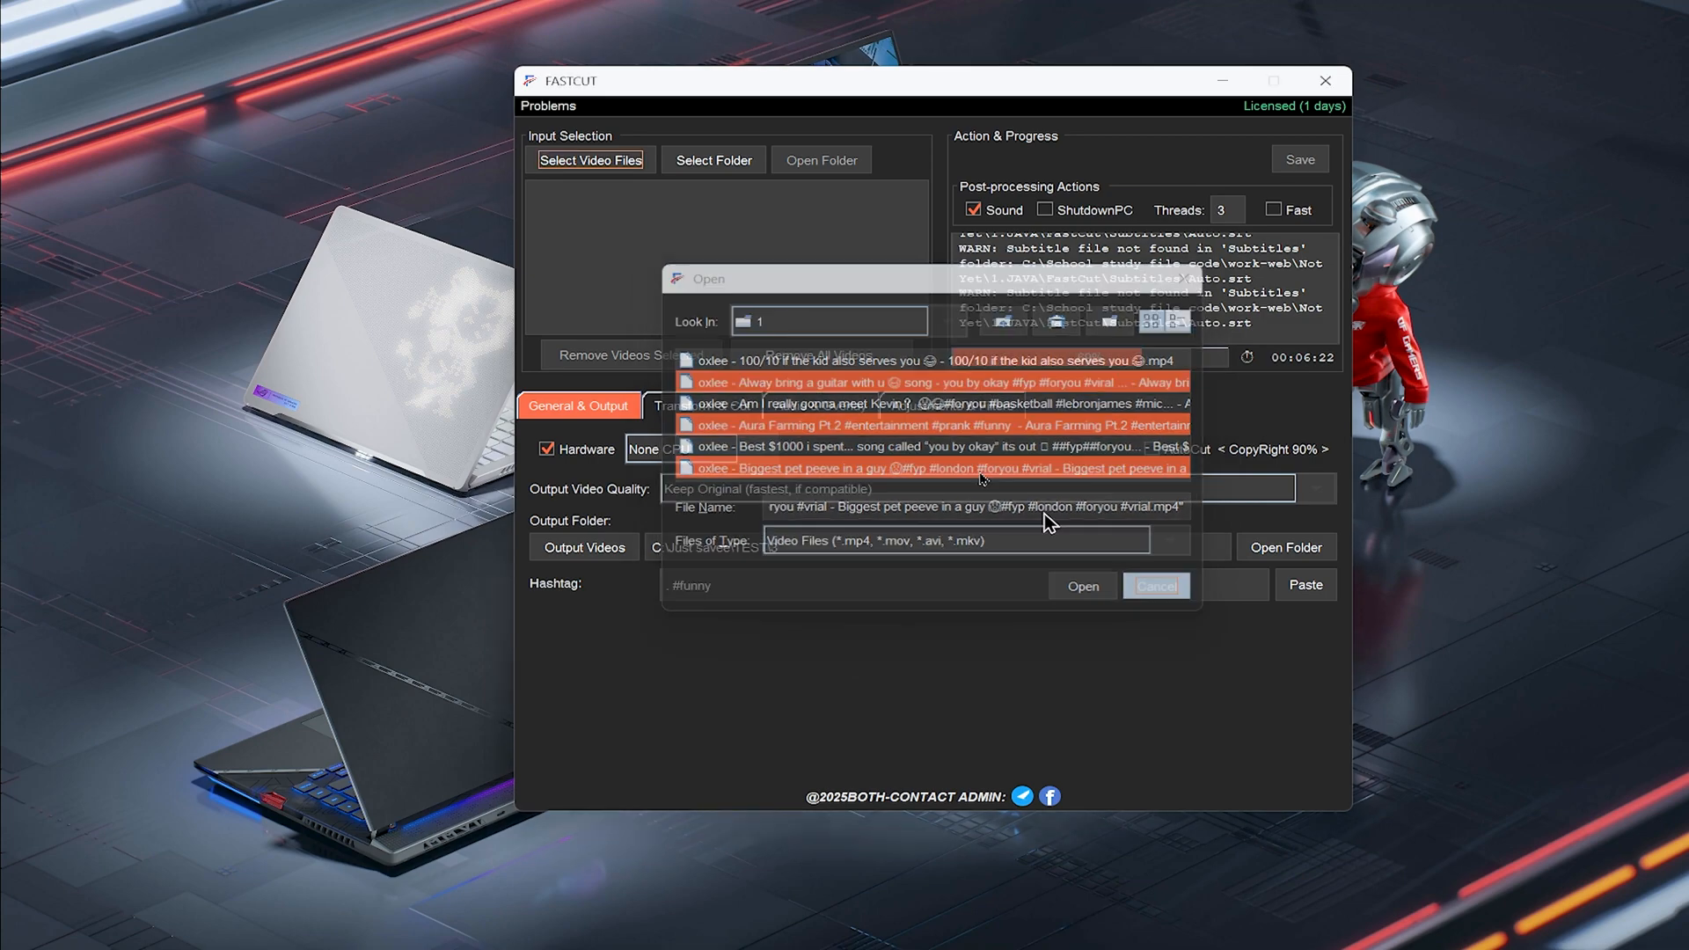
Try to load the folder 1 inside TEST as the input folder
{"action": "left_click", "coordinate": [691, 160]}
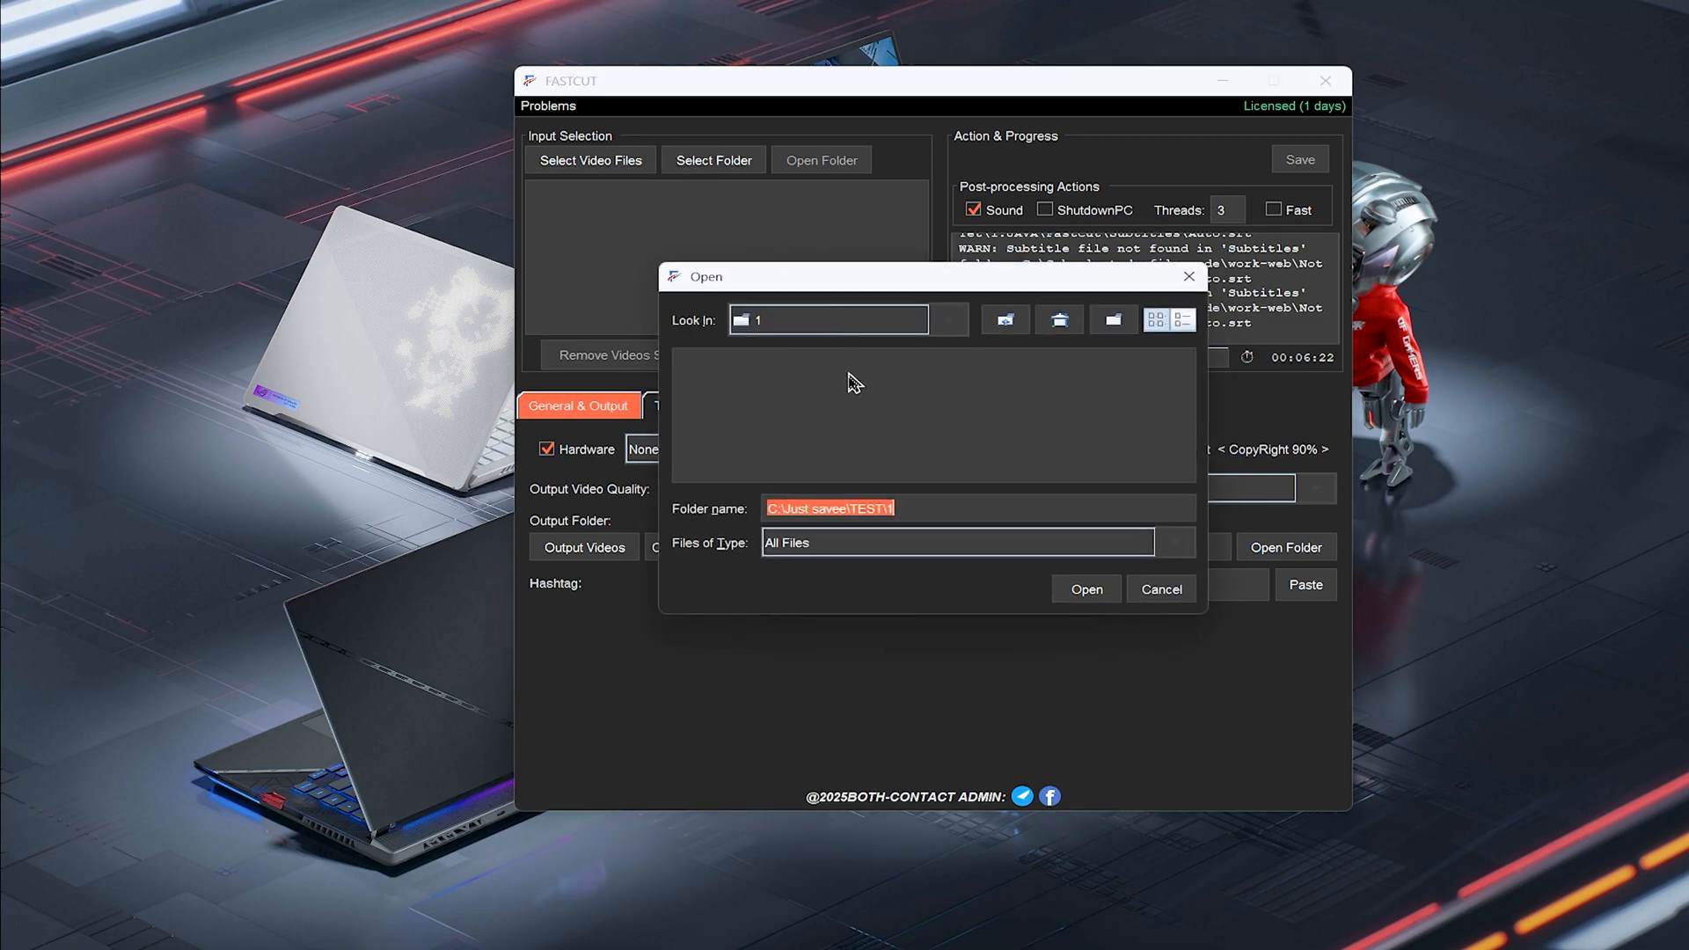
{"action": "left_click", "coordinate": [805, 327]}
{"action": "left_click", "coordinate": [807, 386]}
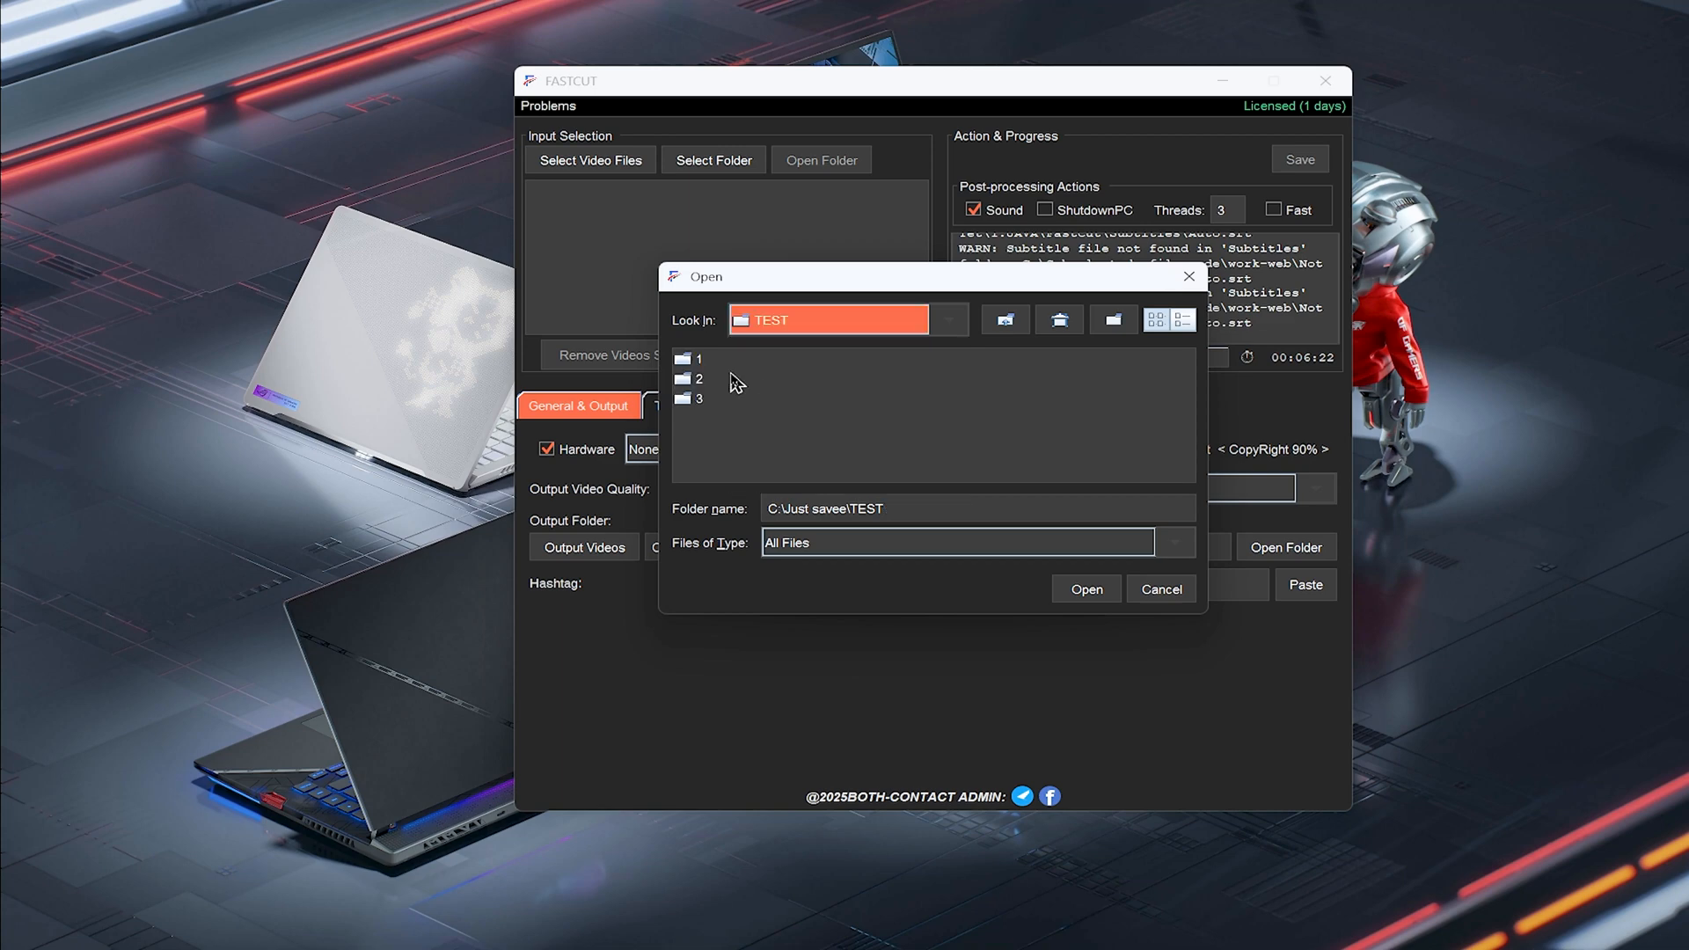
{"action": "left_click", "coordinate": [702, 361]}
{"action": "left_click", "coordinate": [1087, 590]}
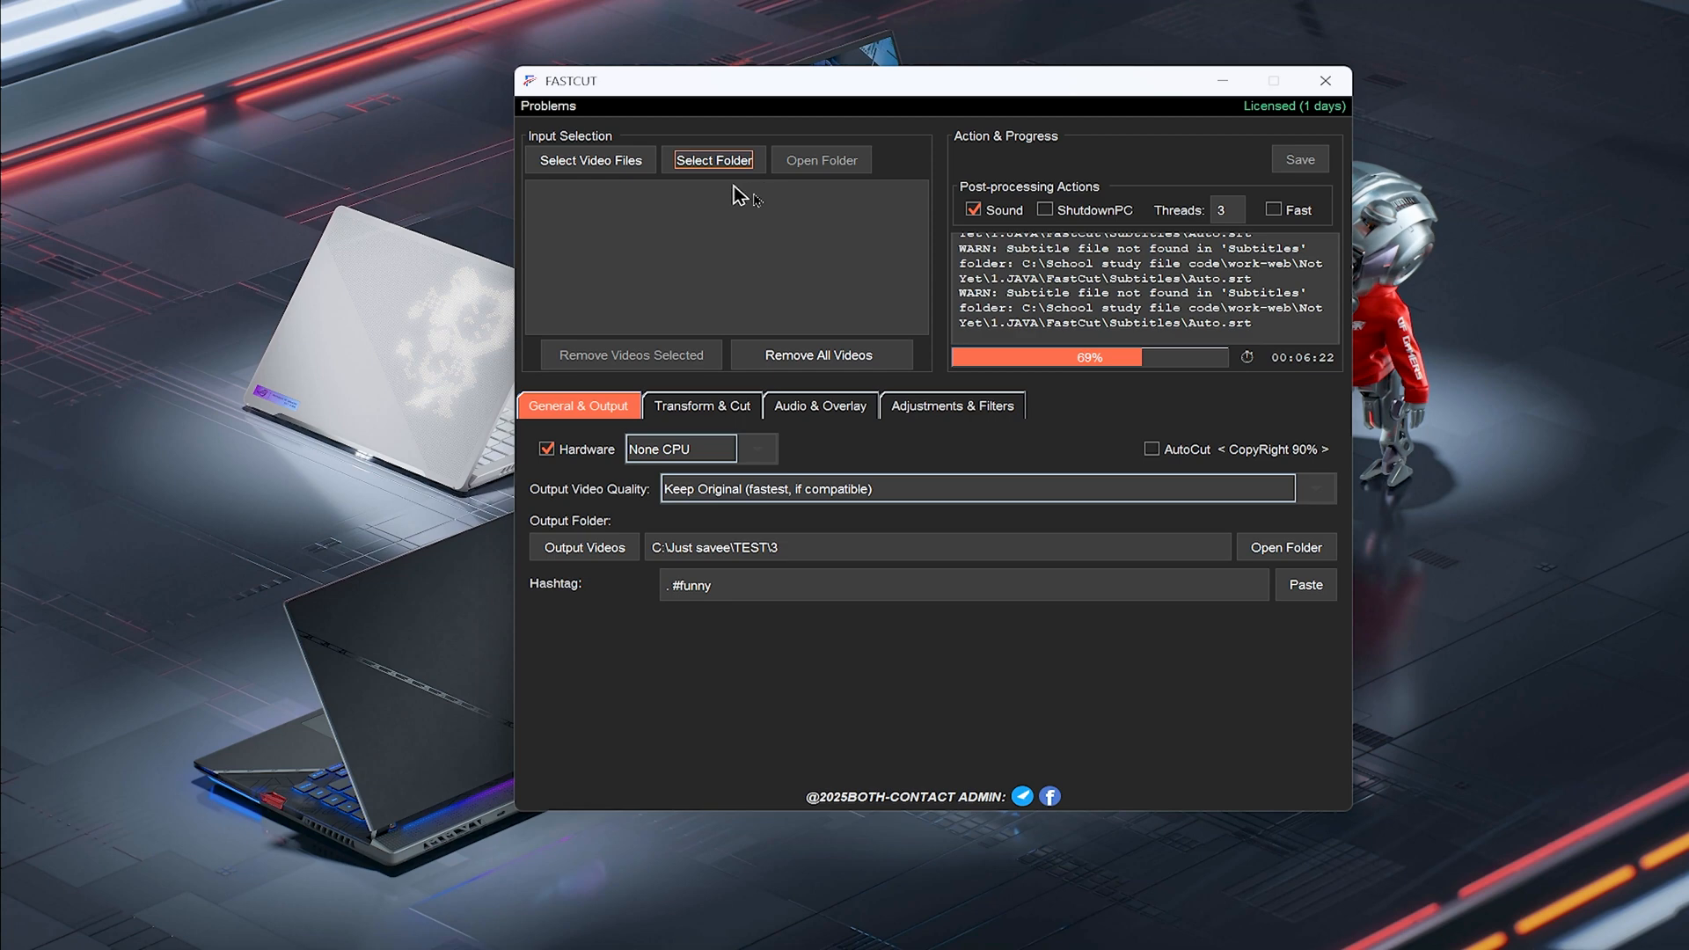
{"action": "right_click", "coordinate": [1499, 339]}
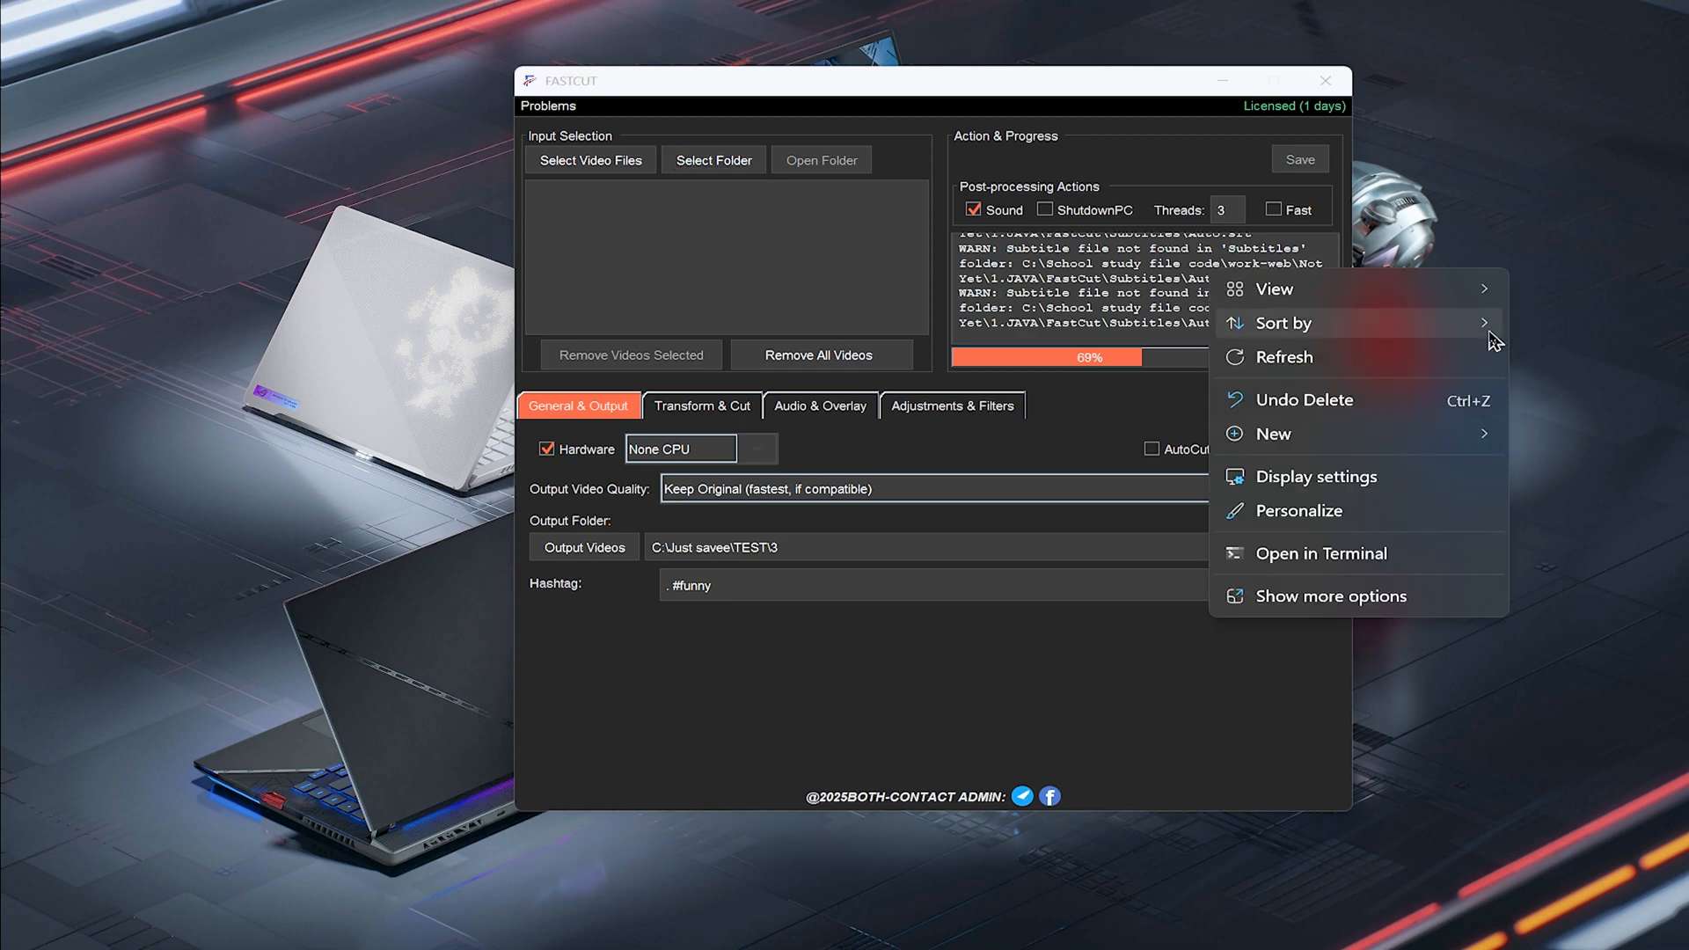
{"action": "left_click", "coordinate": [1432, 369]}
Load the videos from folder 1 inside TEST as the input folder
{"action": "left_click", "coordinate": [737, 169]}
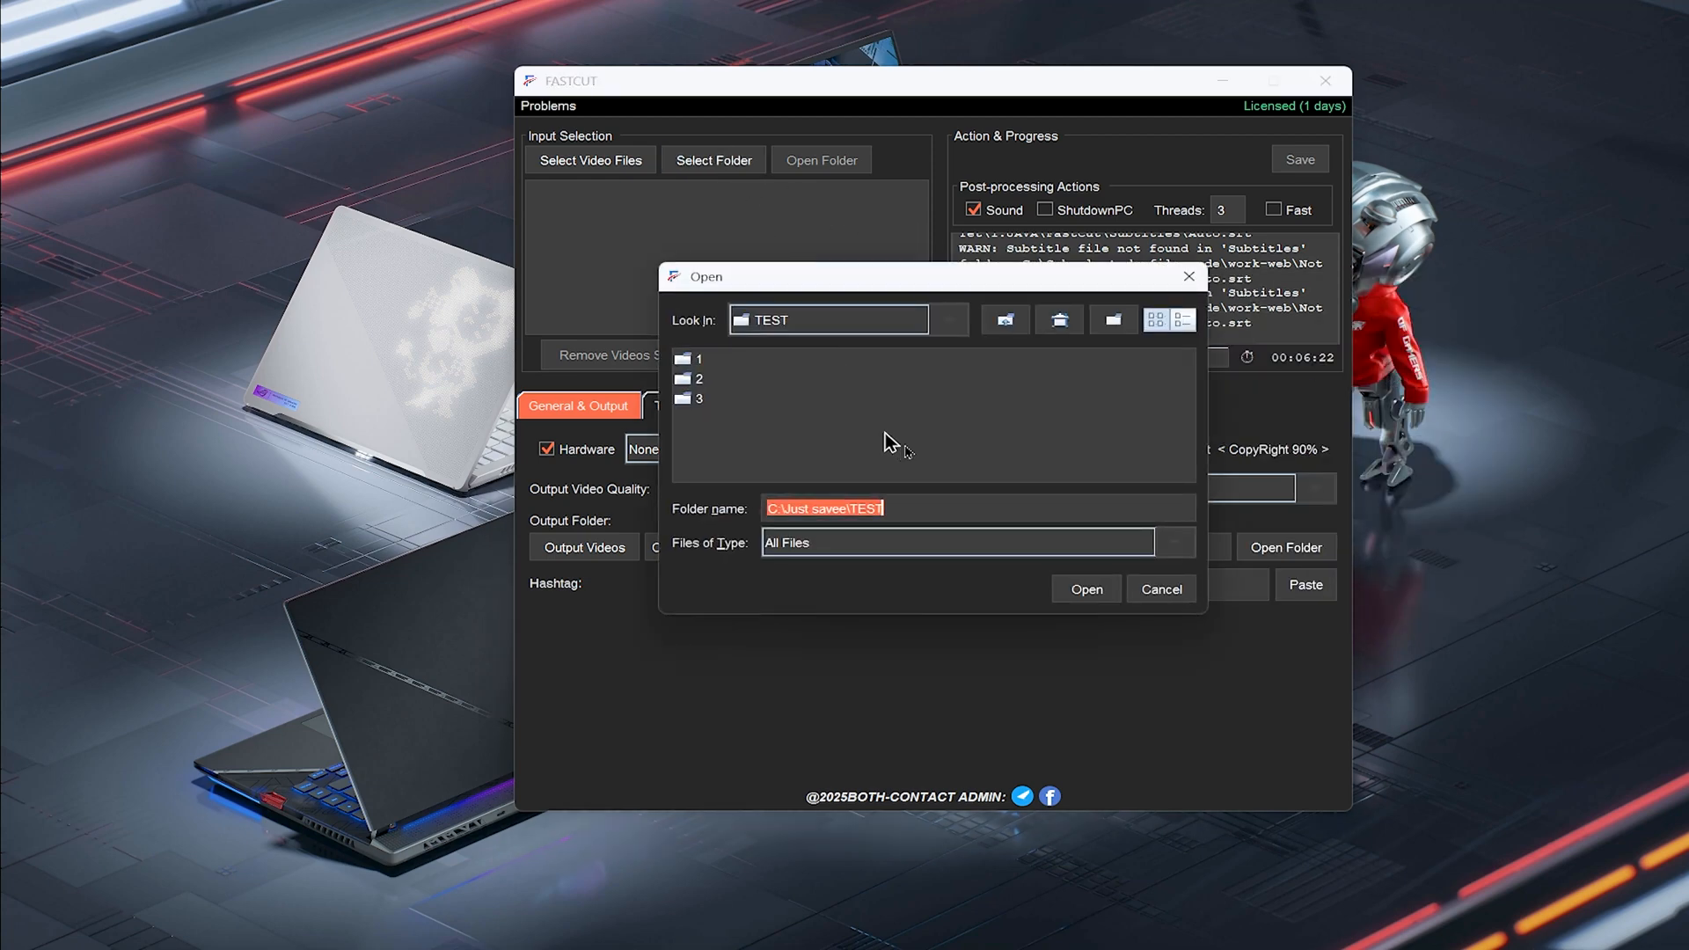
{"action": "left_click", "coordinate": [695, 360]}
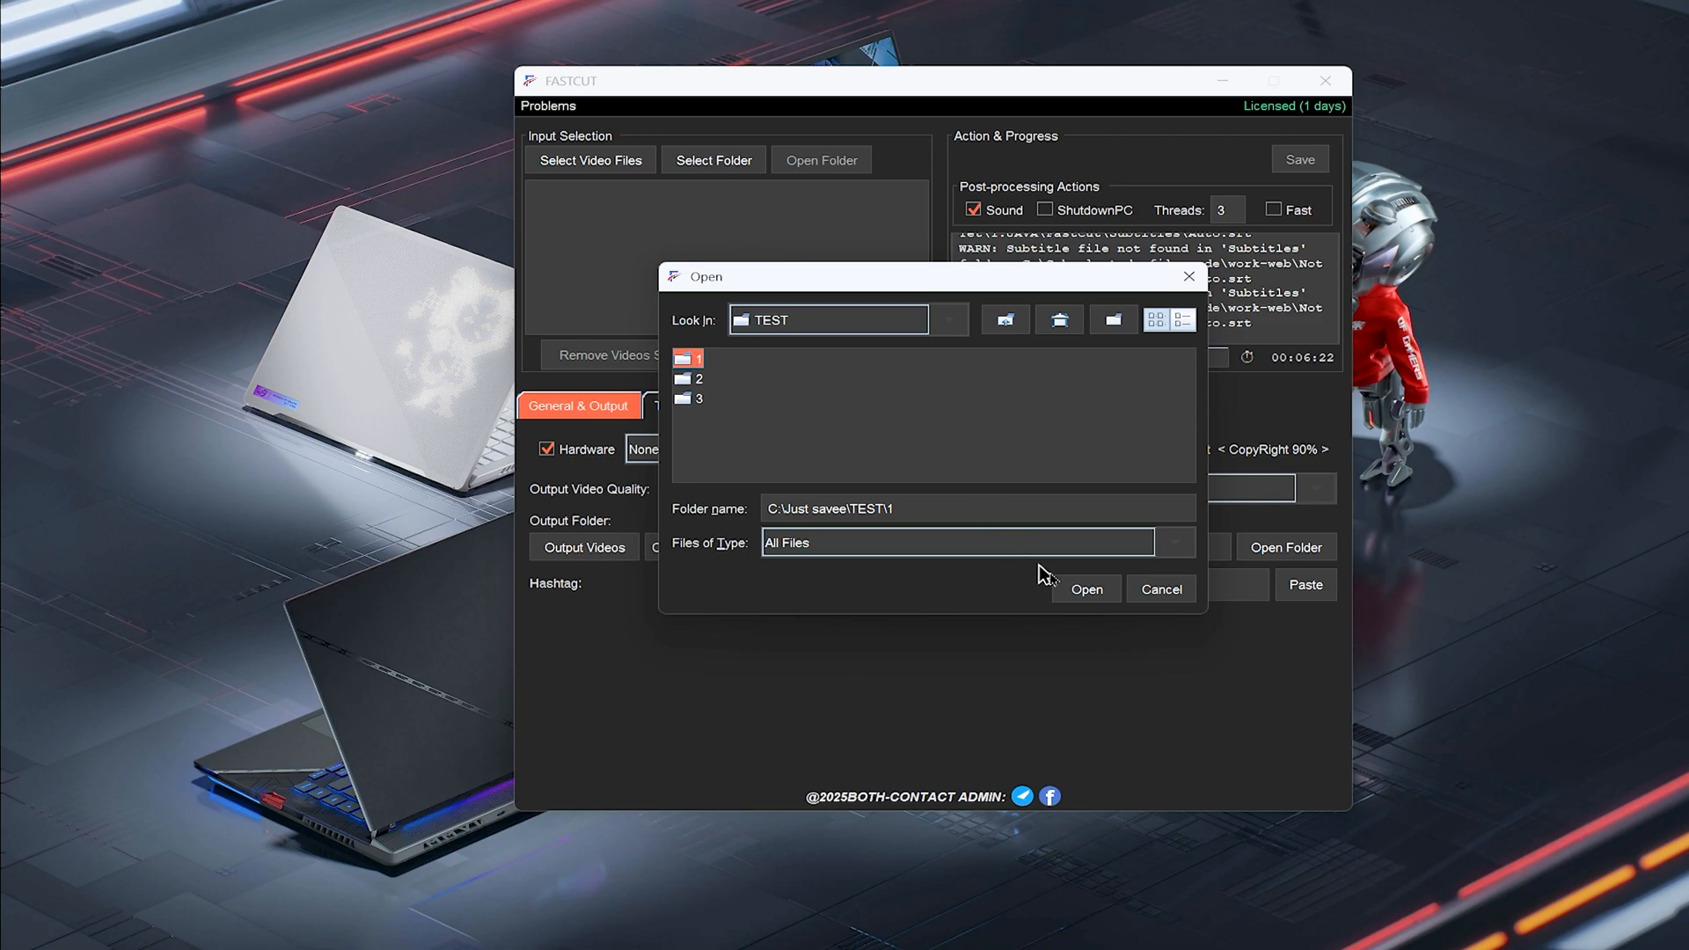
{"action": "left_click", "coordinate": [1085, 589]}
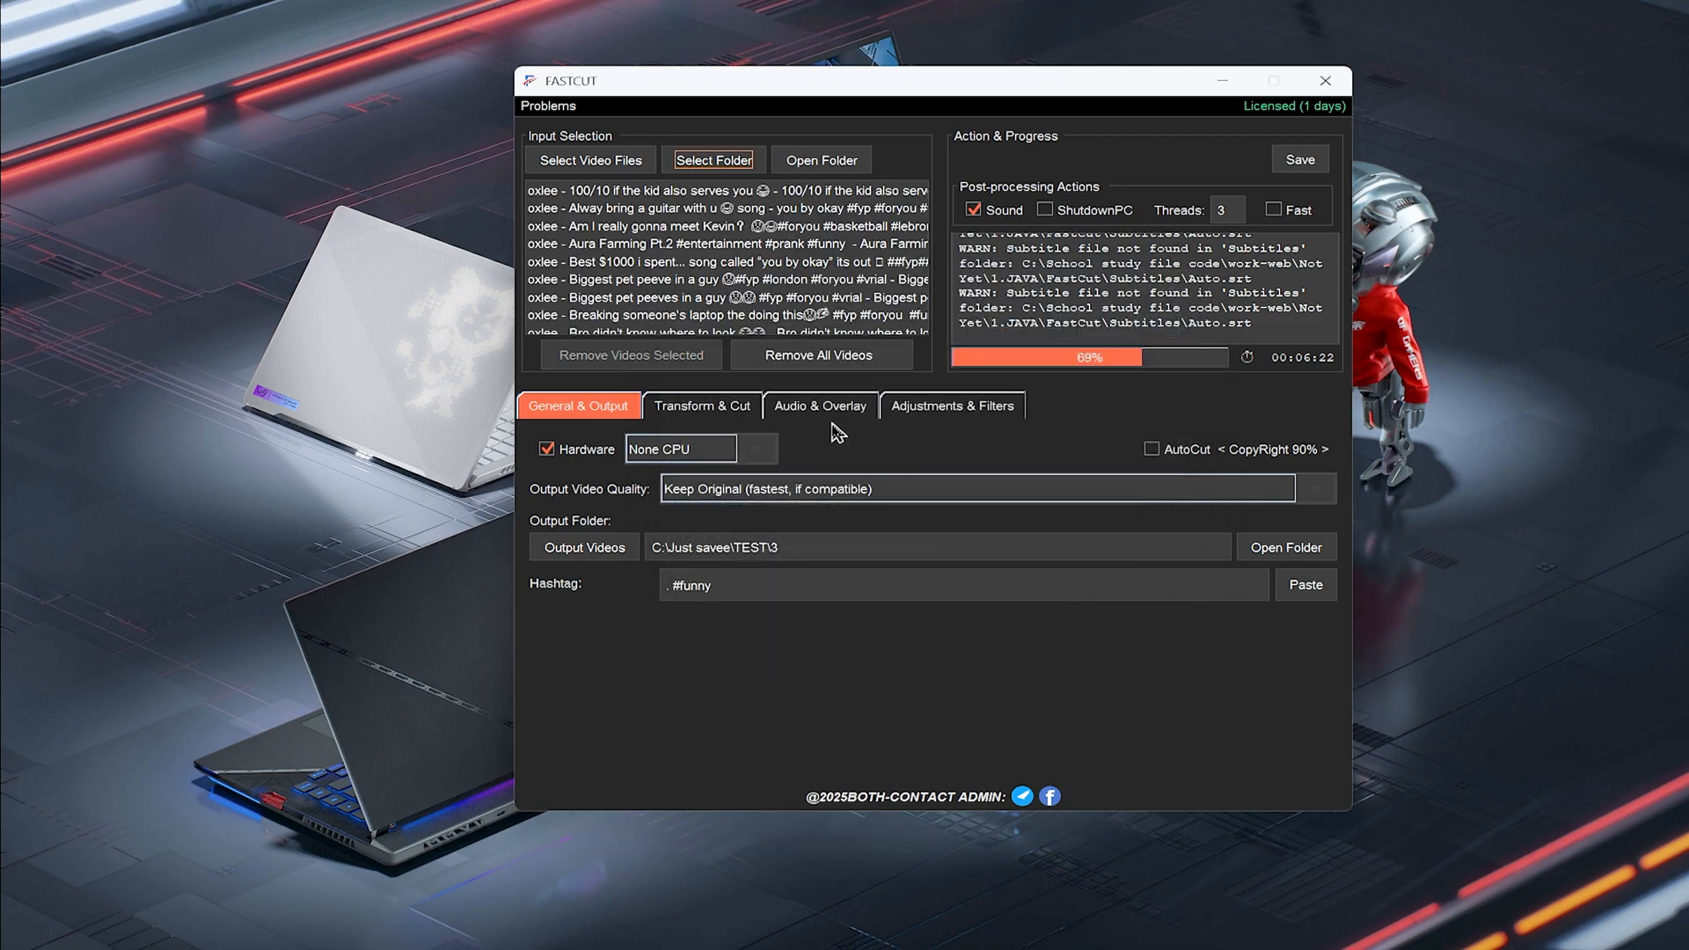
{"action": "scroll", "coordinate": [785, 256], "scroll_direction": "down", "scroll_amount": 10}
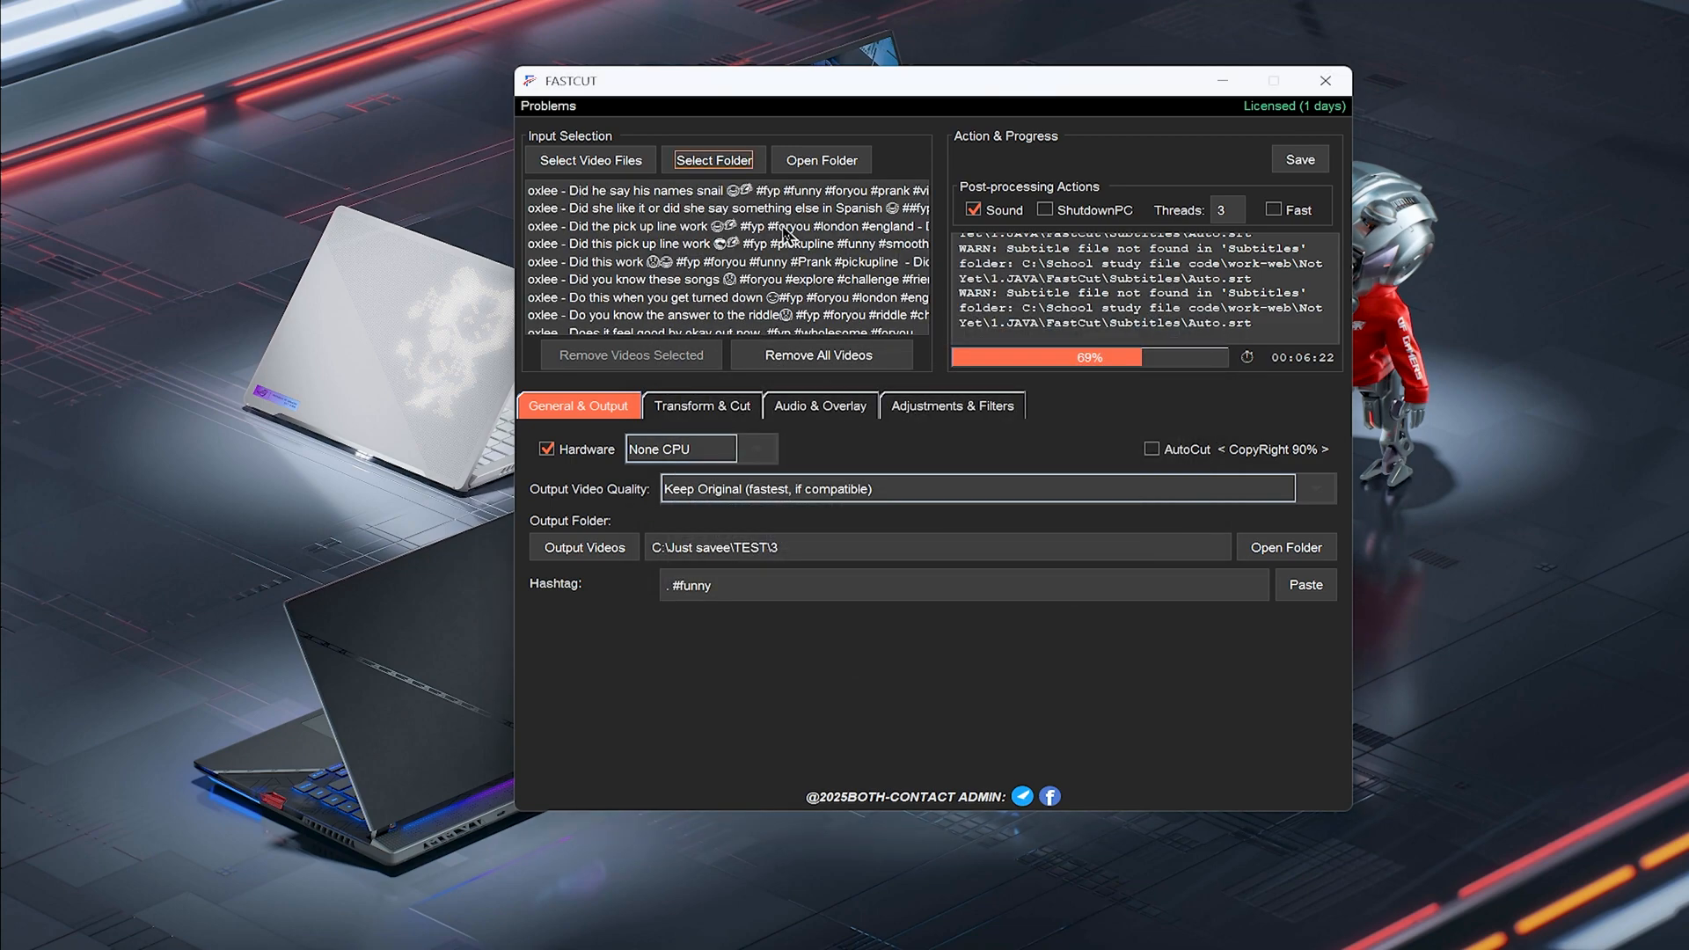
Remove two selected videos from the input list
{"action": "scroll", "coordinate": [786, 261], "scroll_direction": "down", "scroll_amount": 3}
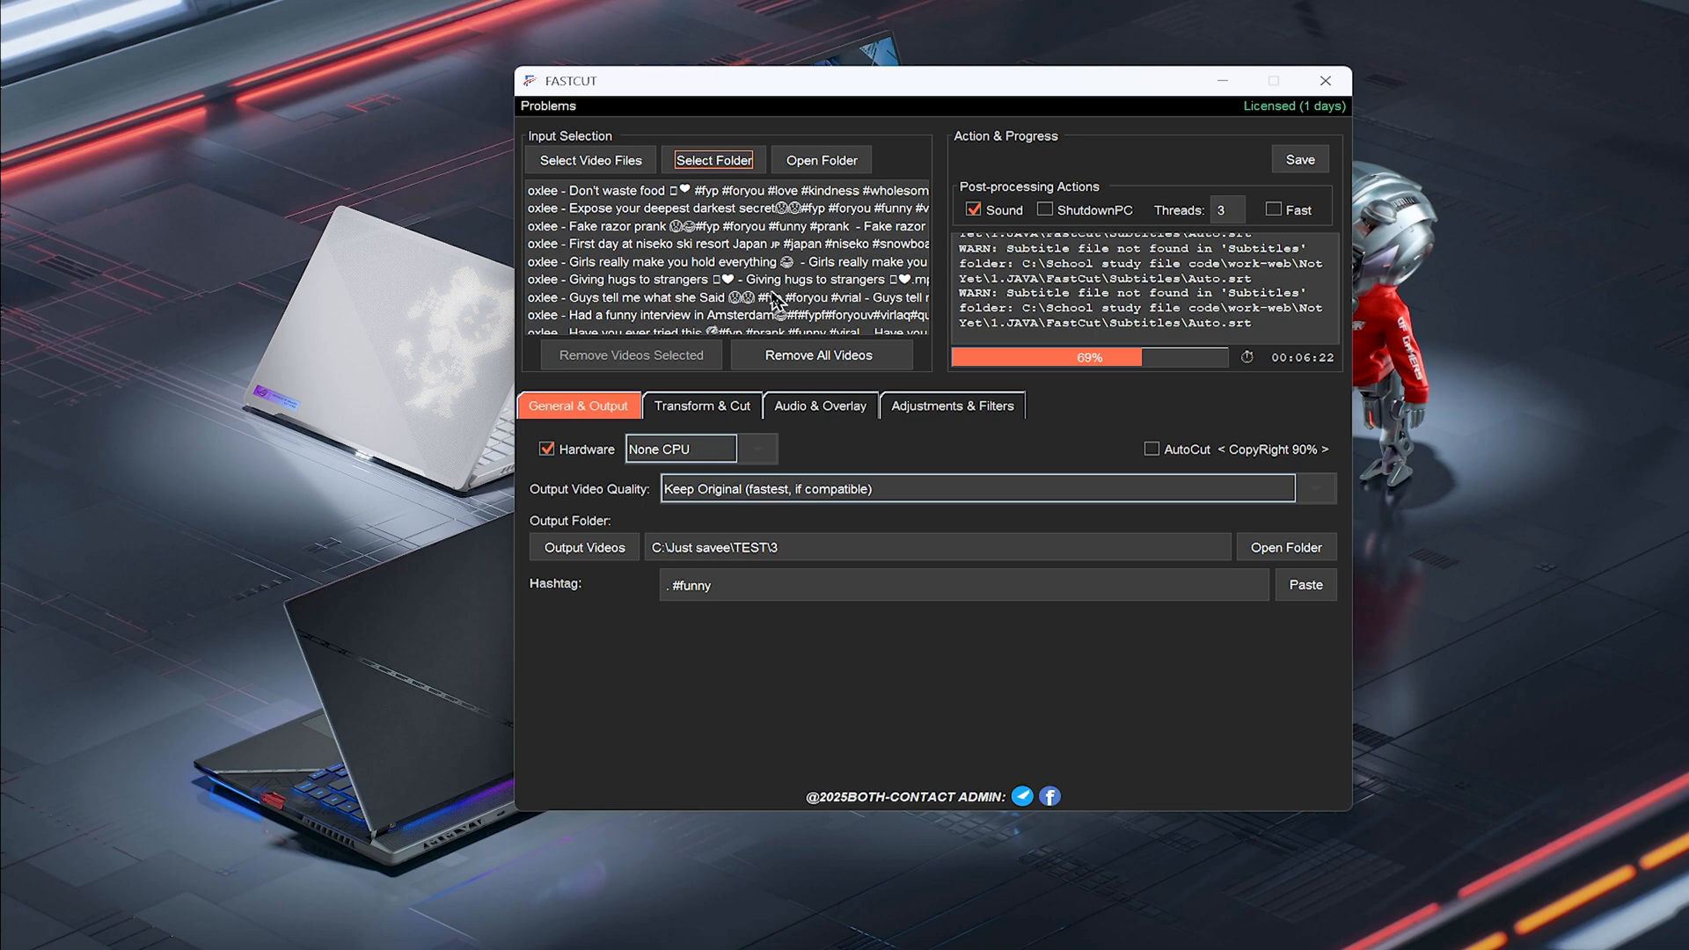
{"action": "left_click", "coordinate": [749, 230]}
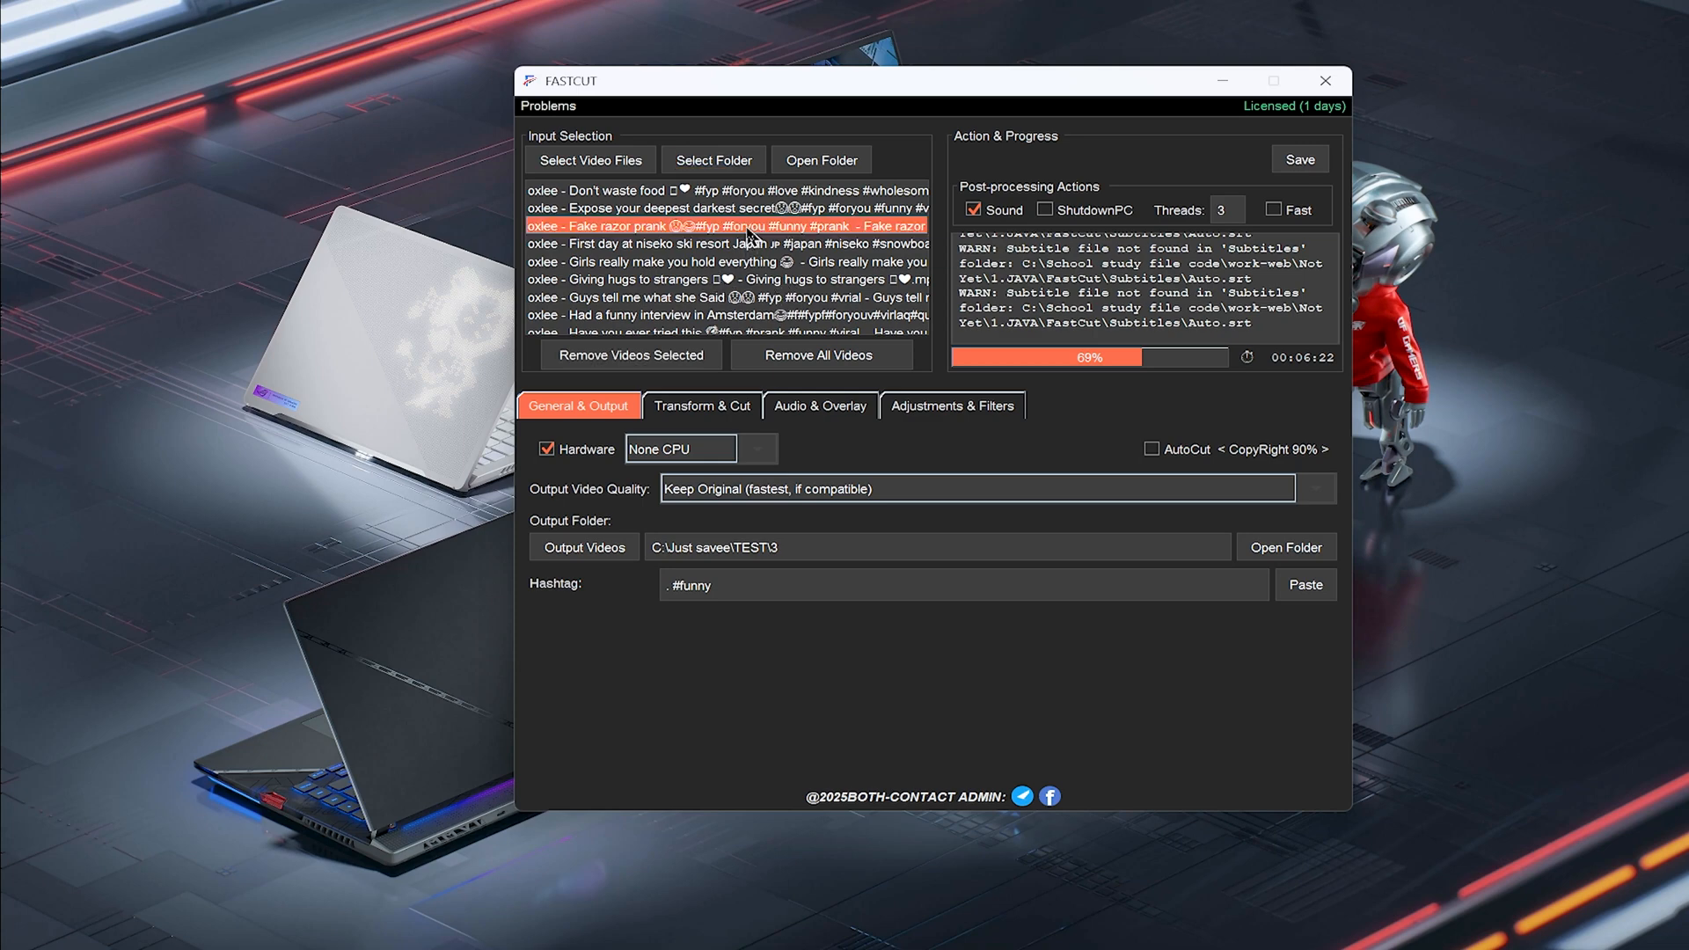
{"action": "left_click", "coordinate": [632, 359]}
{"action": "left_click", "coordinate": [742, 209]}
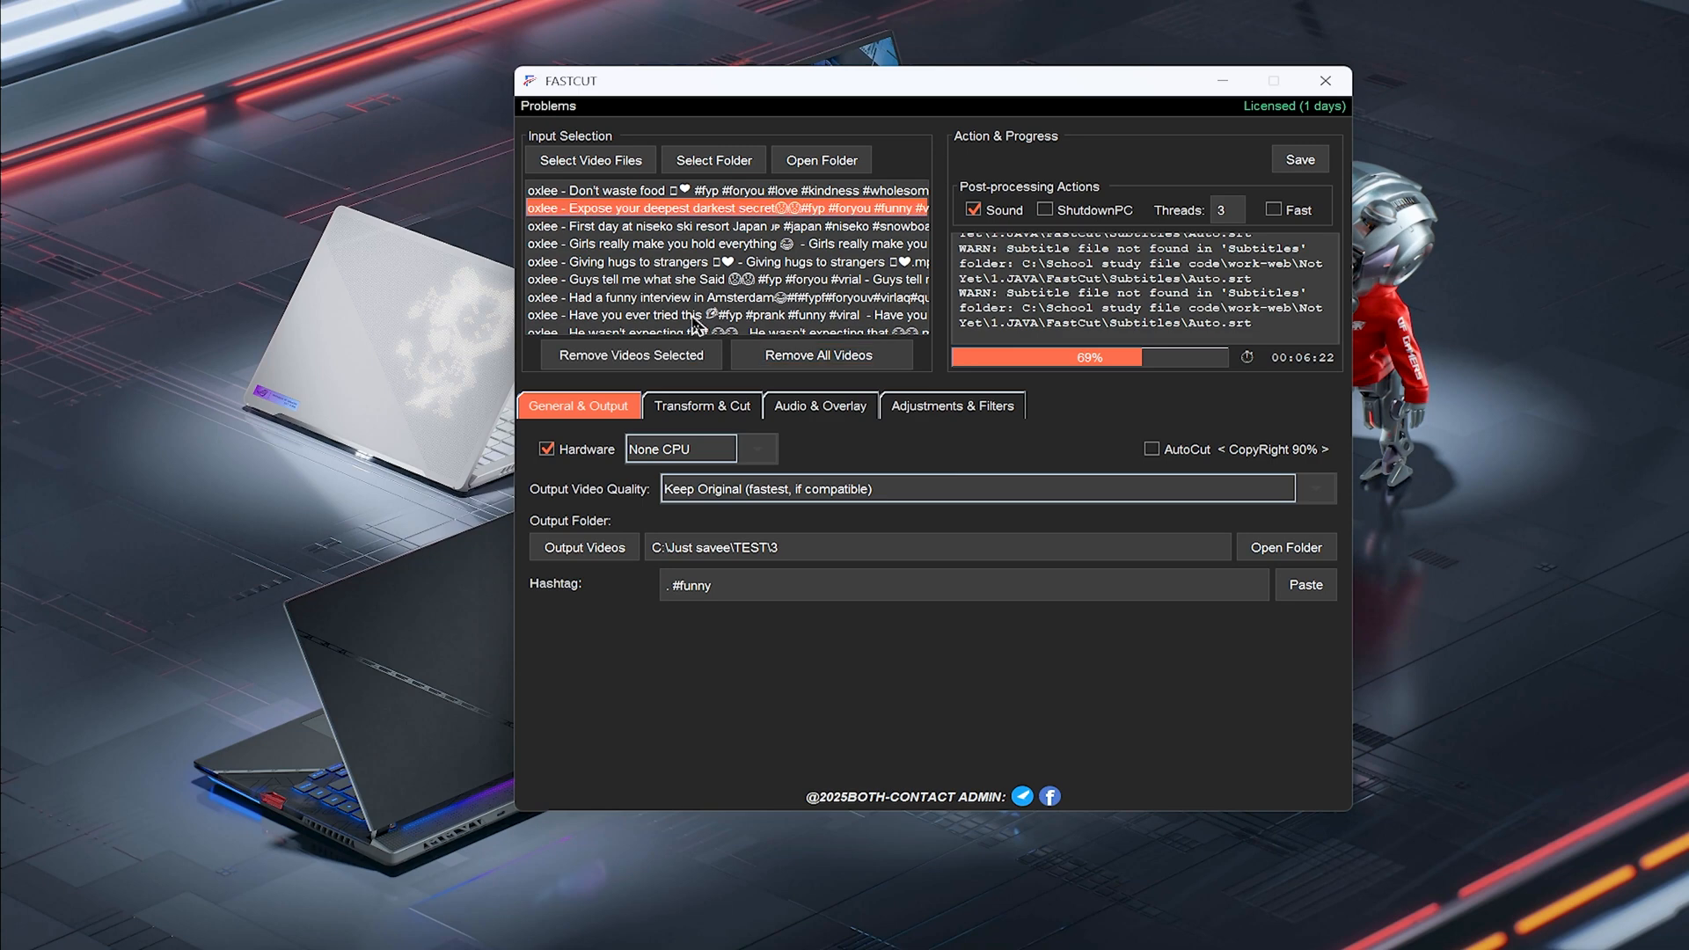
{"action": "left_click", "coordinate": [678, 356]}
Clear the input list, reload folder 1 inside TEST as the input folder, and open it to check its videos
{"action": "scroll", "coordinate": [718, 295], "scroll_direction": "up", "scroll_amount": 2}
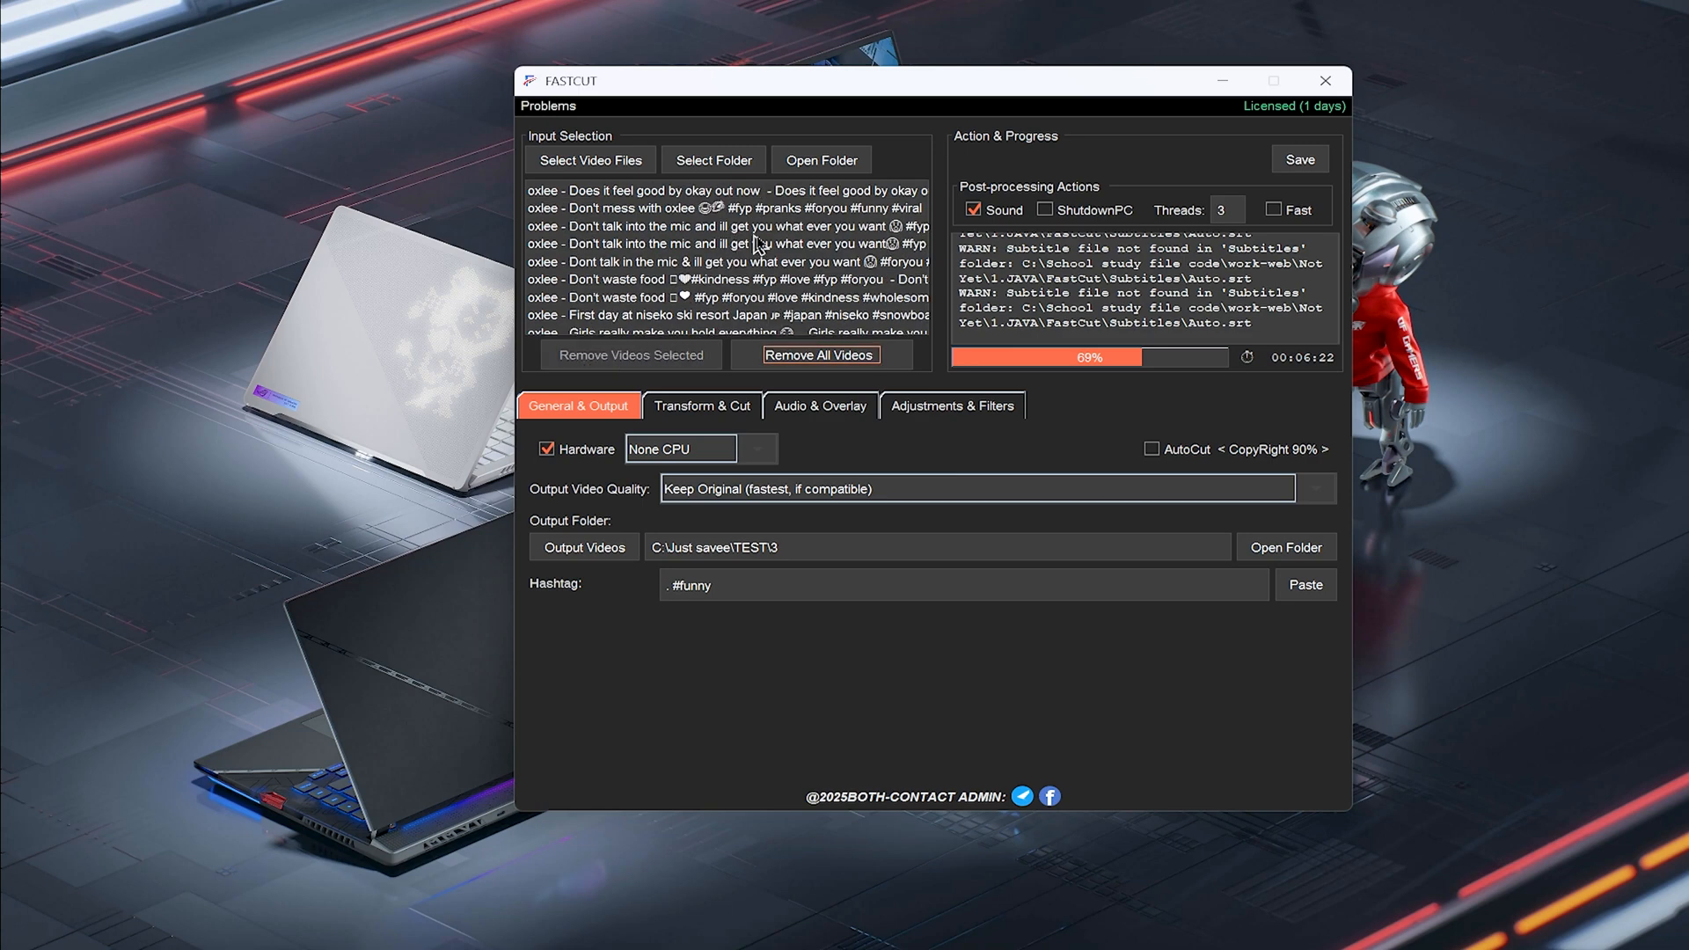
{"action": "left_click", "coordinate": [825, 366]}
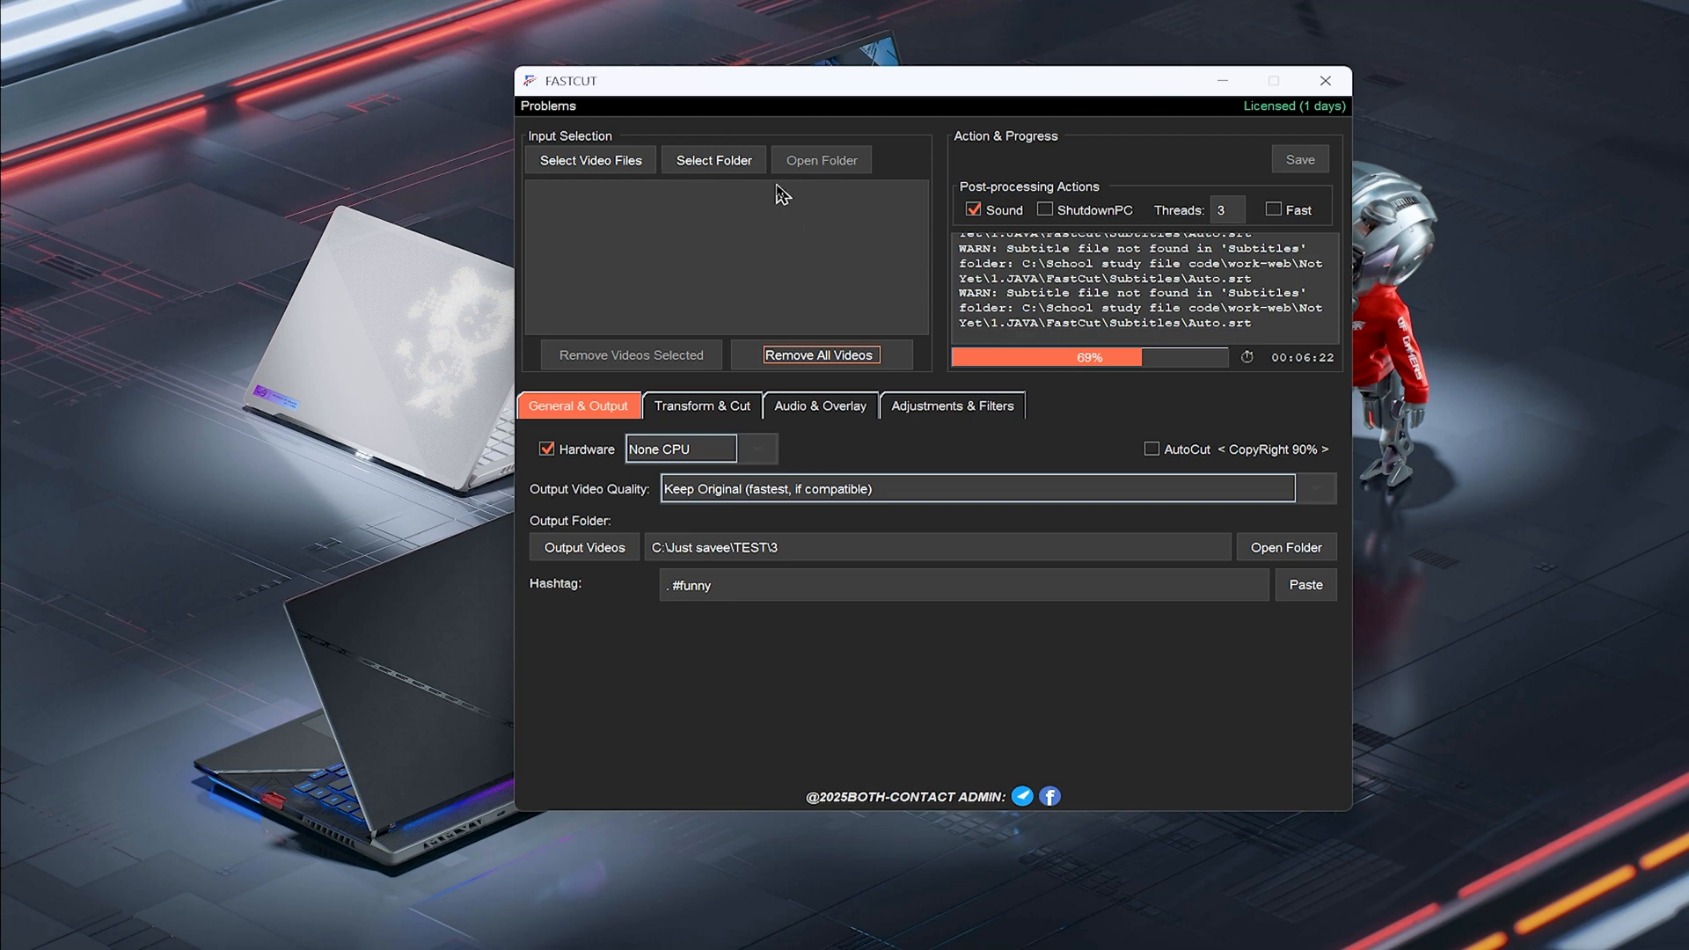
{"action": "left_click", "coordinate": [741, 162]}
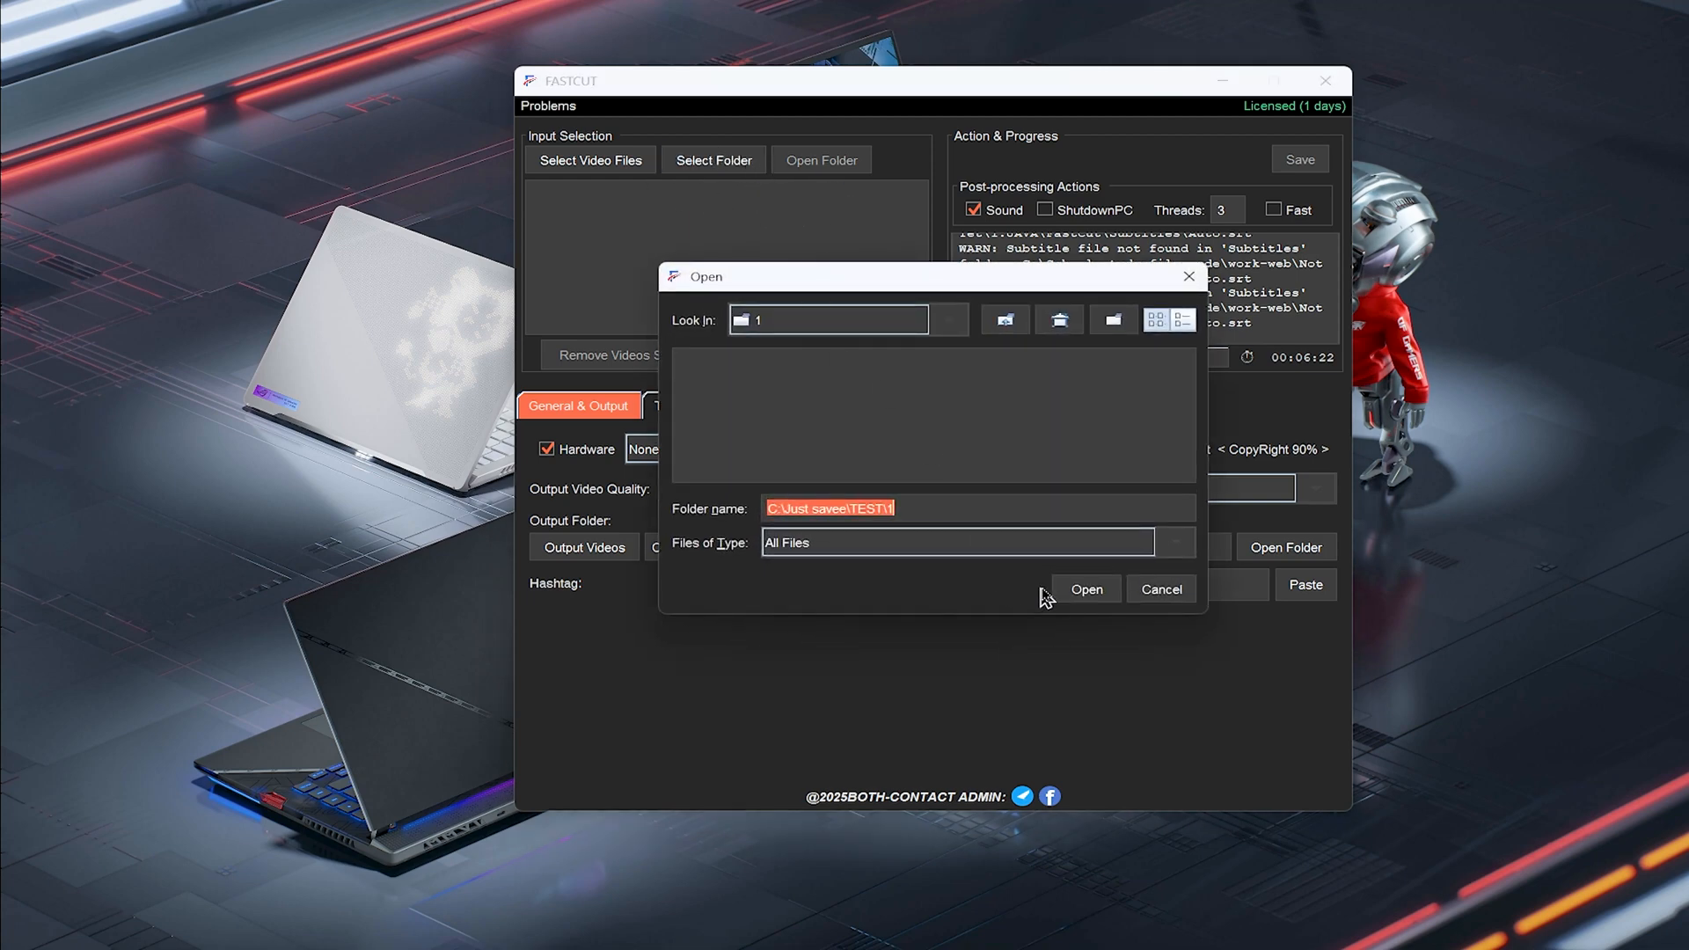
{"action": "left_click", "coordinate": [1084, 589]}
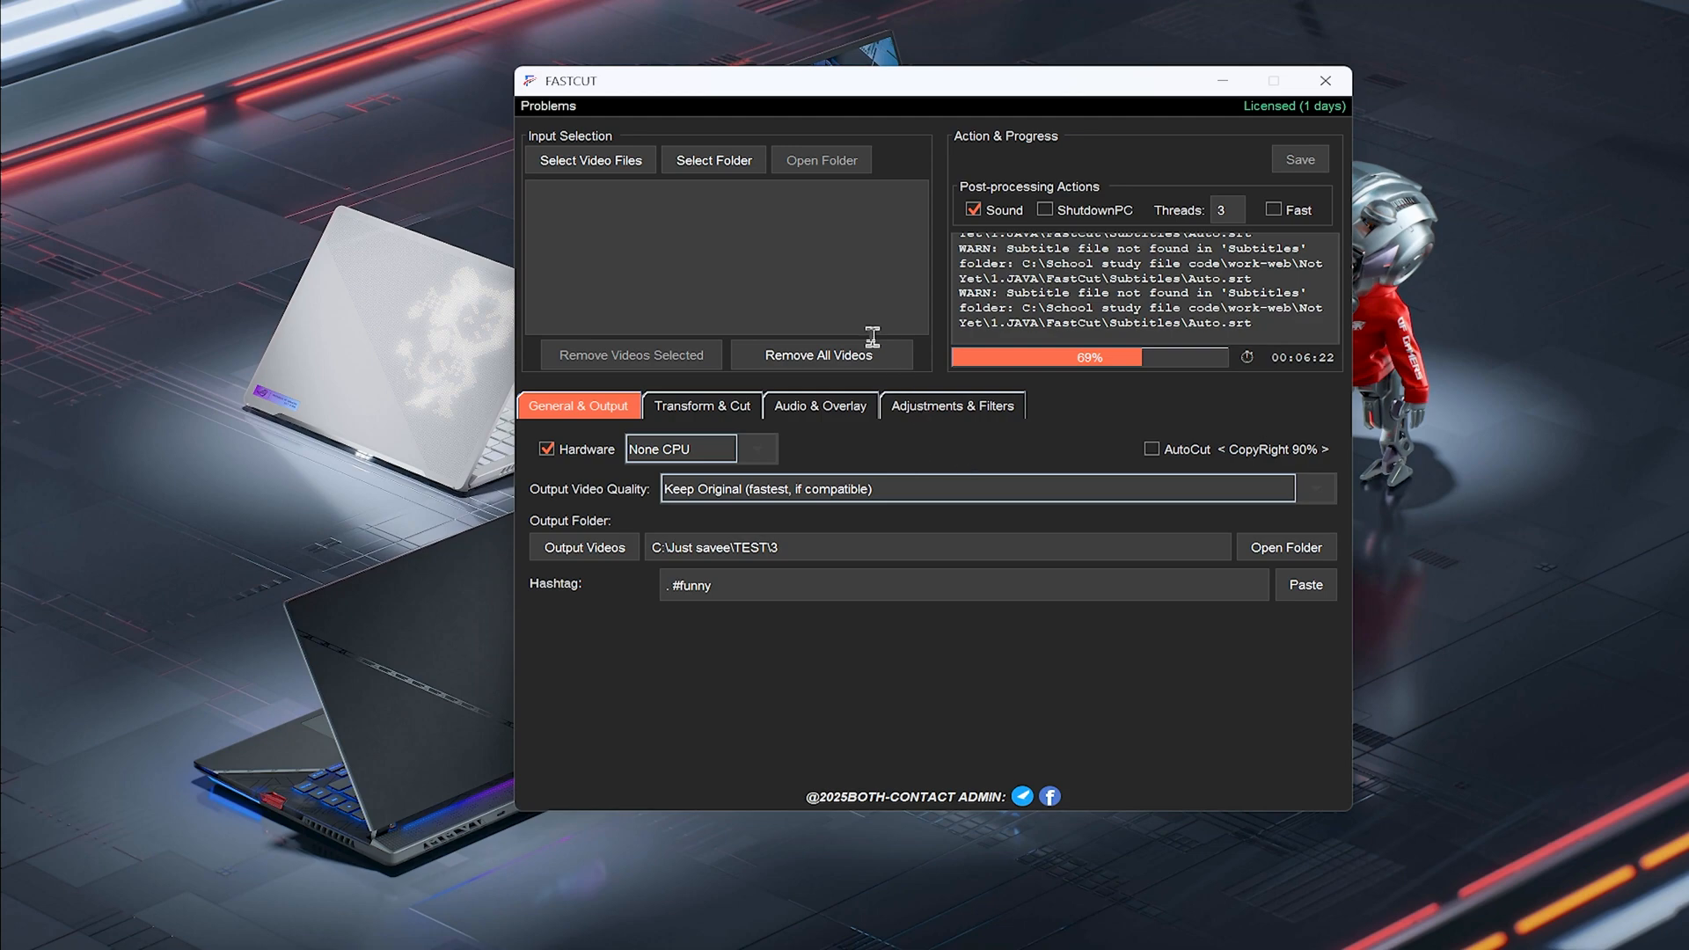
{"action": "left_click", "coordinate": [875, 245]}
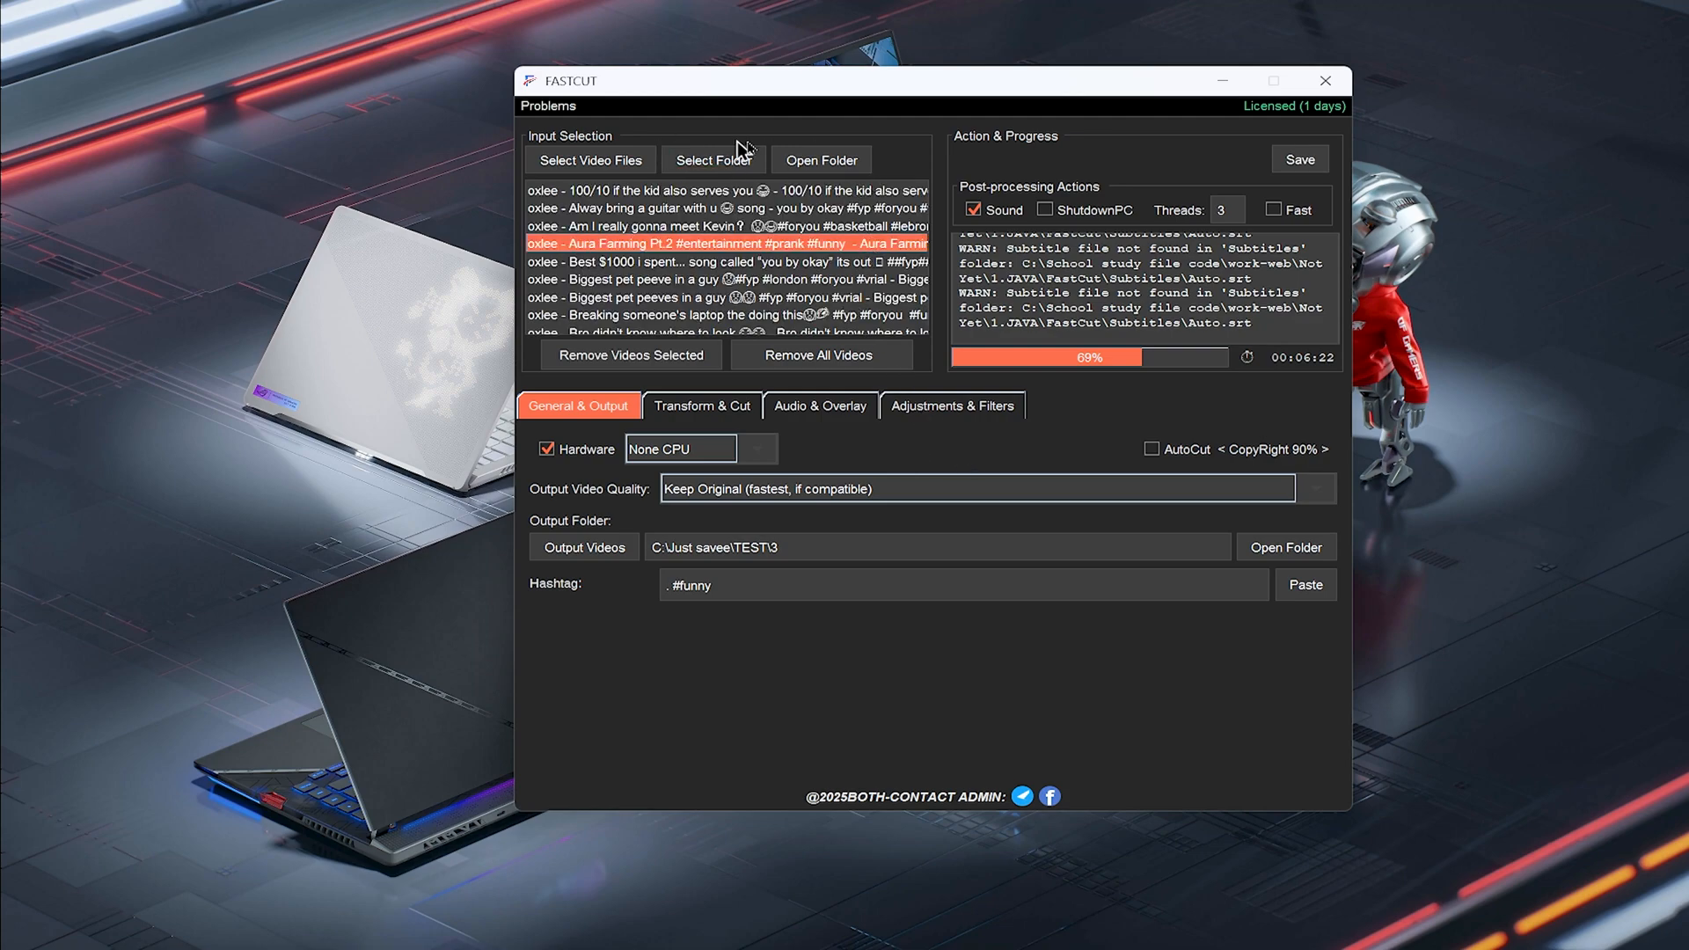
{"action": "left_click", "coordinate": [832, 162]}
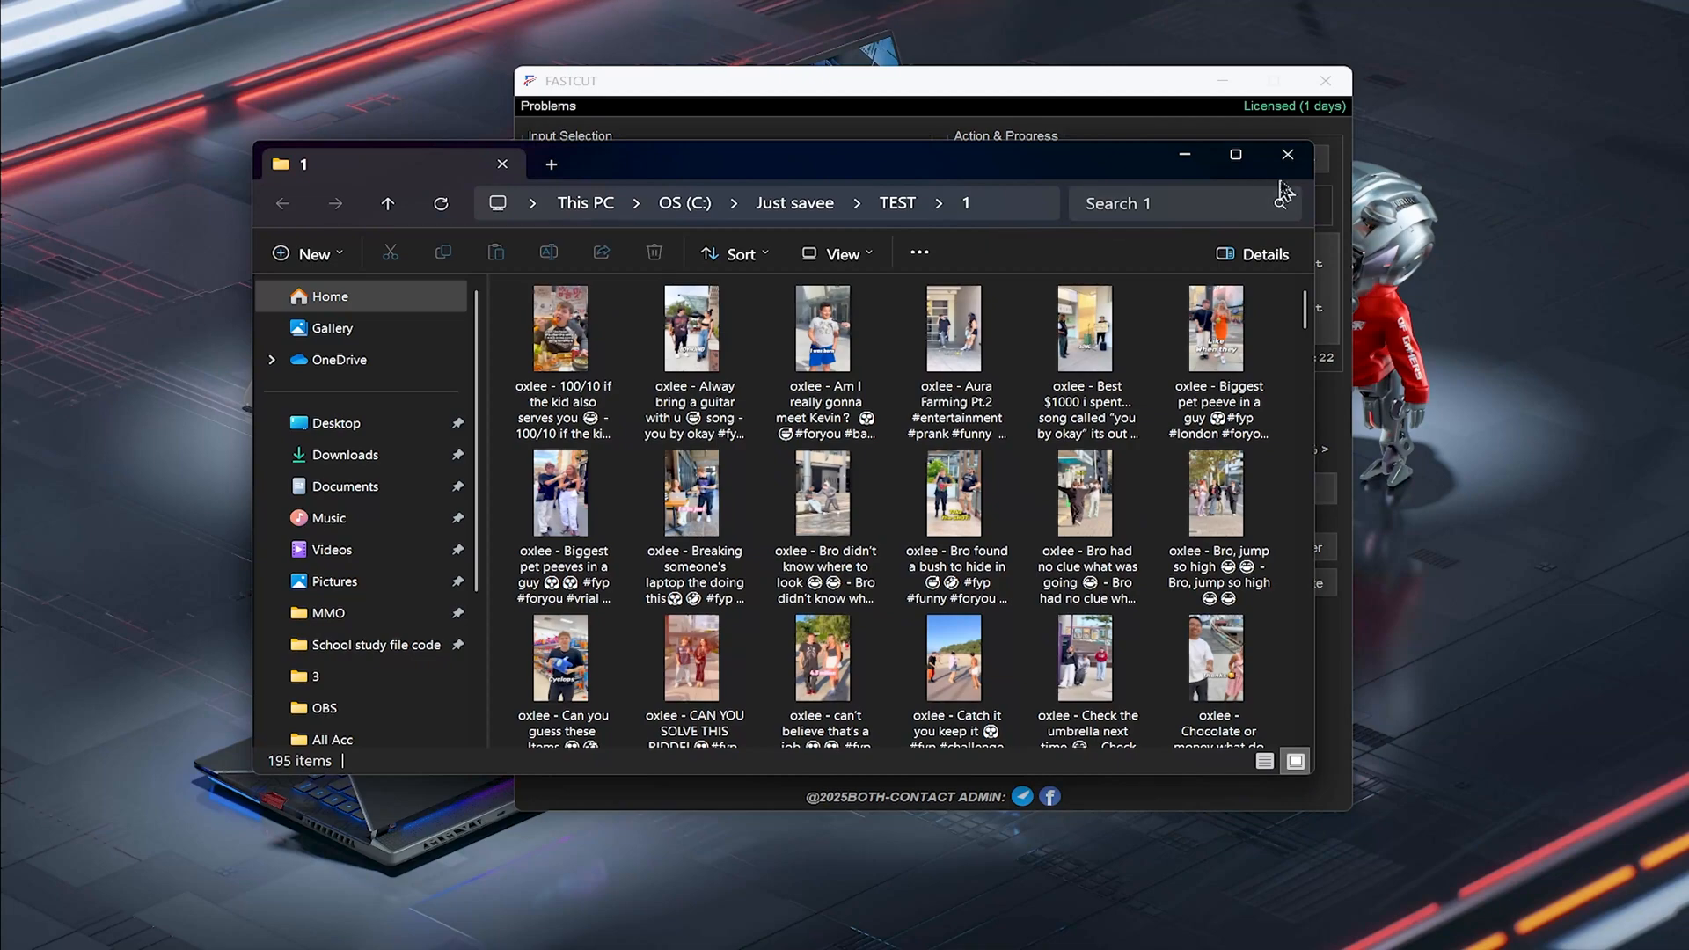
{"action": "left_click", "coordinate": [1298, 164]}
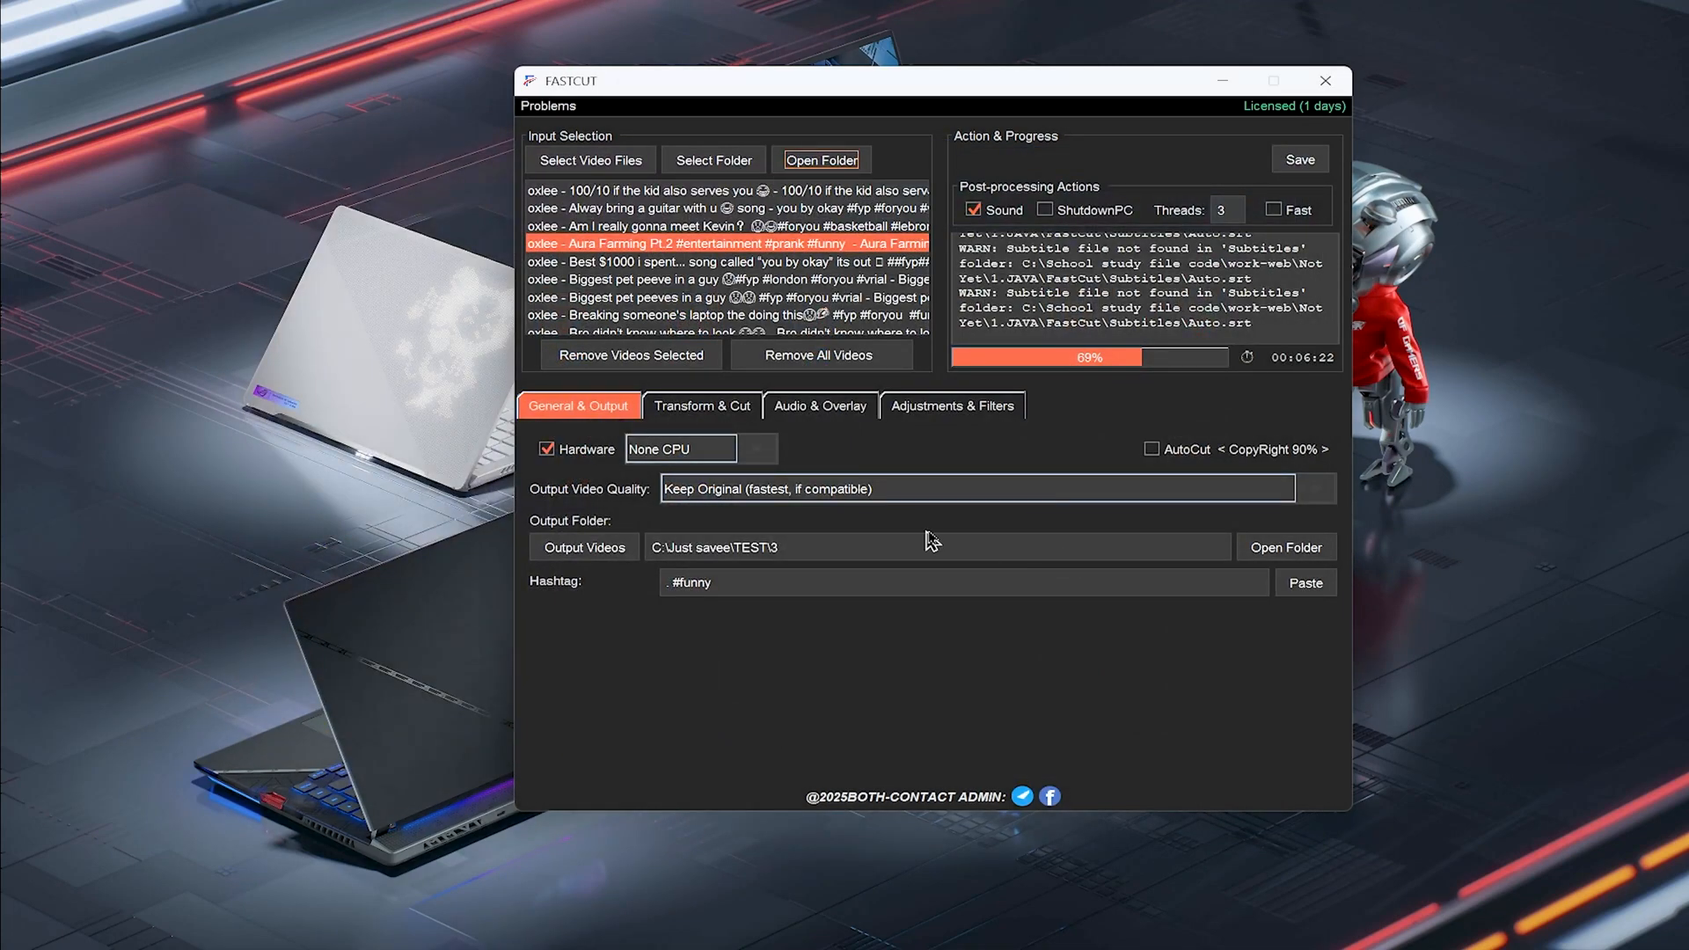
Open the output folder TEST\3, permanently delete all files in it, and close the folder window
{"action": "left_click", "coordinate": [1280, 555]}
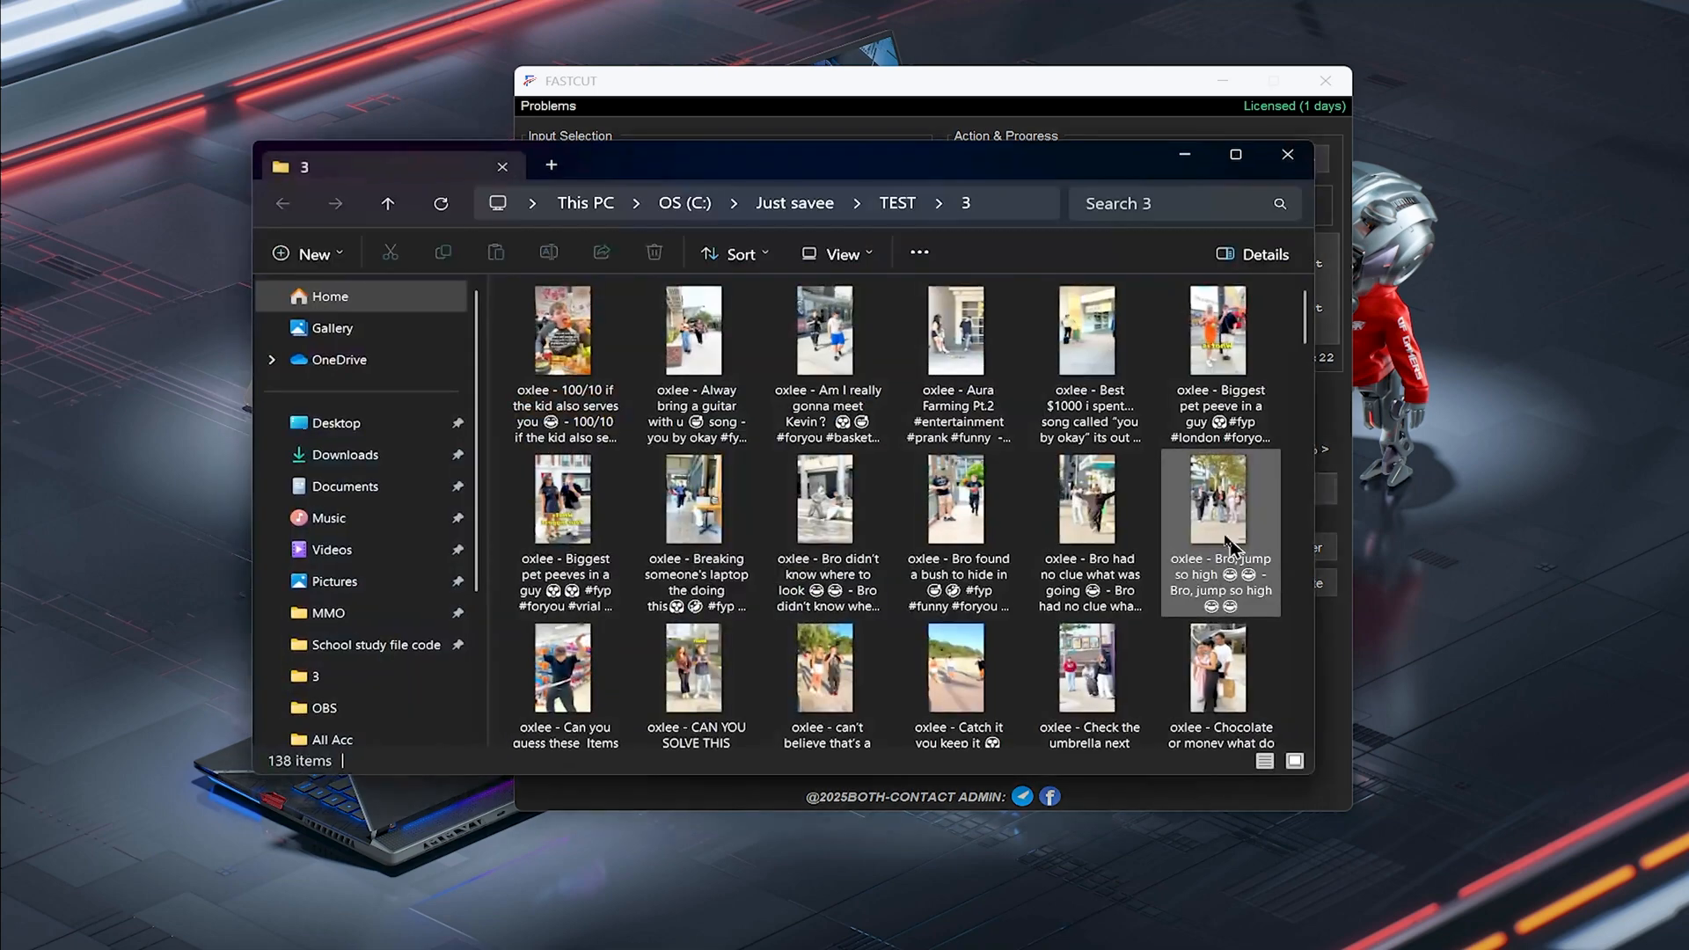
{"action": "scroll", "coordinate": [1208, 505], "scroll_direction": "down", "scroll_amount": 5}
{"action": "left_click", "coordinate": [1208, 505]}
{"action": "key", "text": "ctrl+a"}
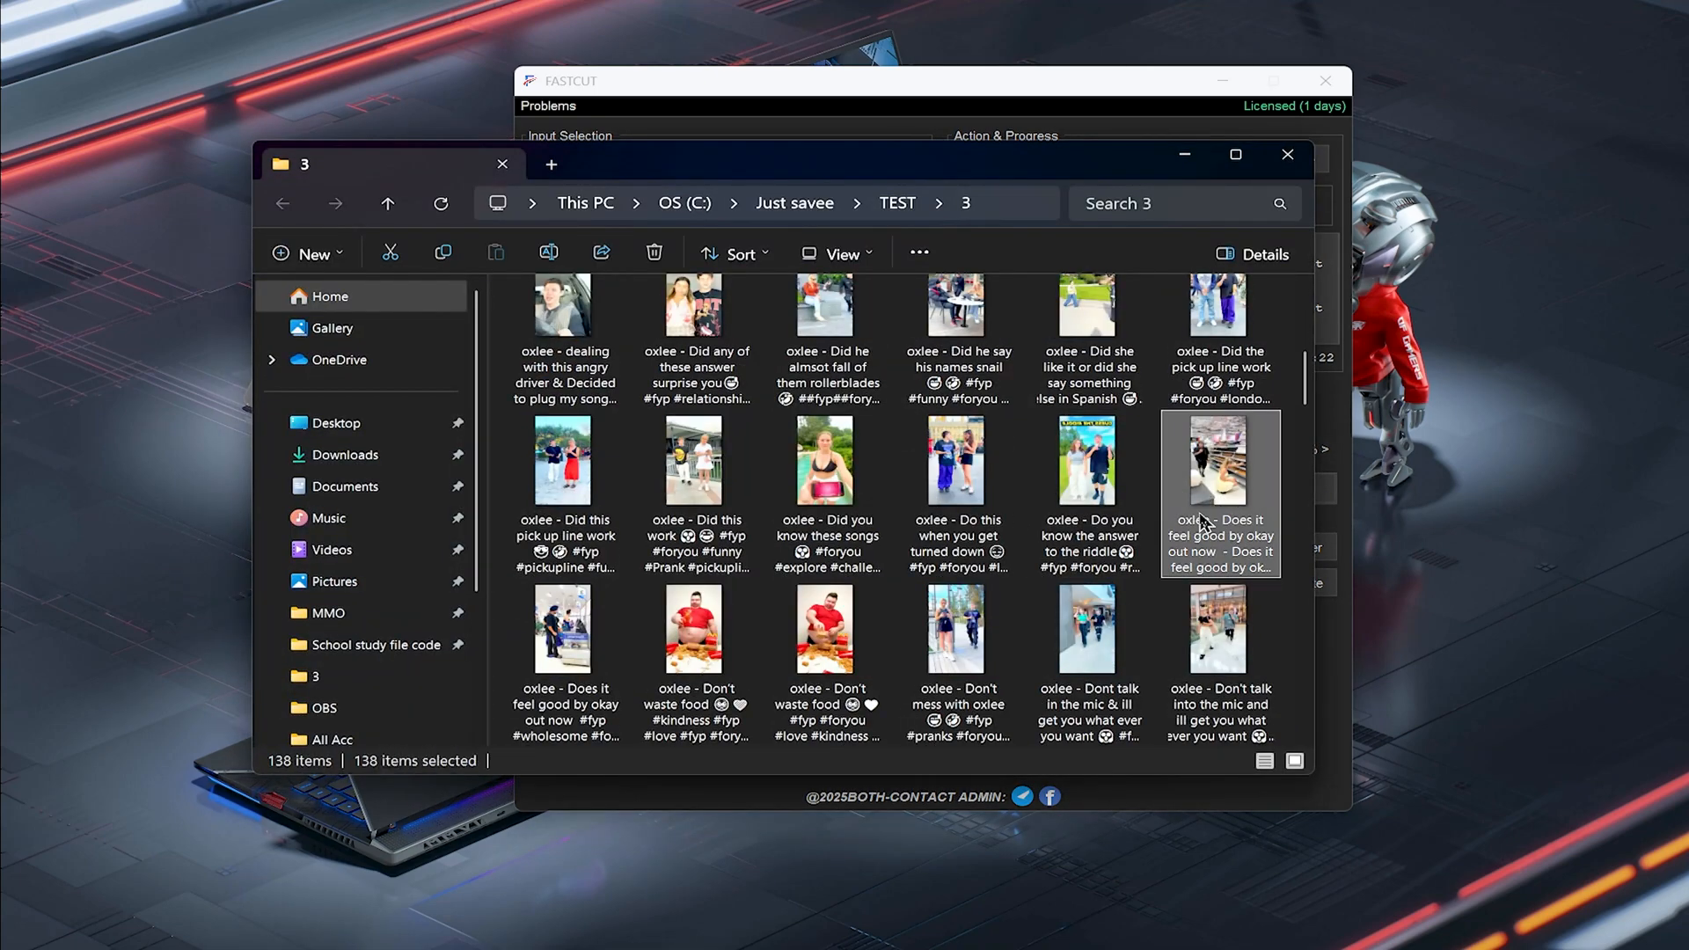
{"action": "key", "text": "shift+Delete"}
{"action": "key", "text": "Return"}
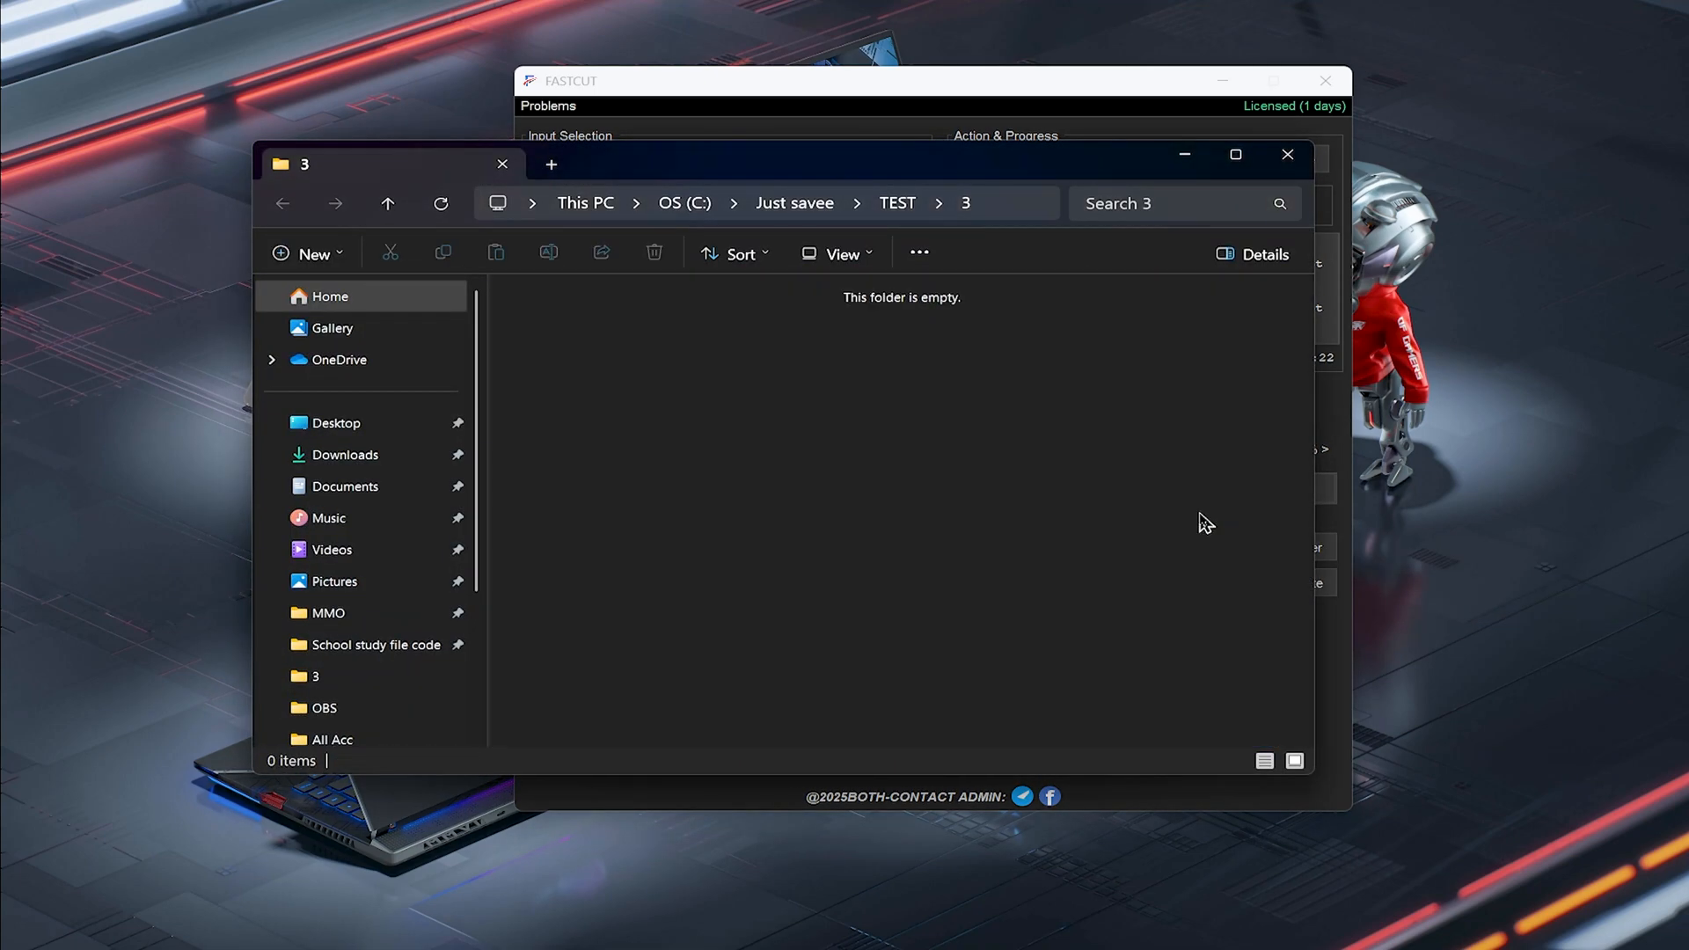
{"action": "double_click", "coordinate": [1268, 177]}
{"action": "double_click", "coordinate": [1333, 22]}
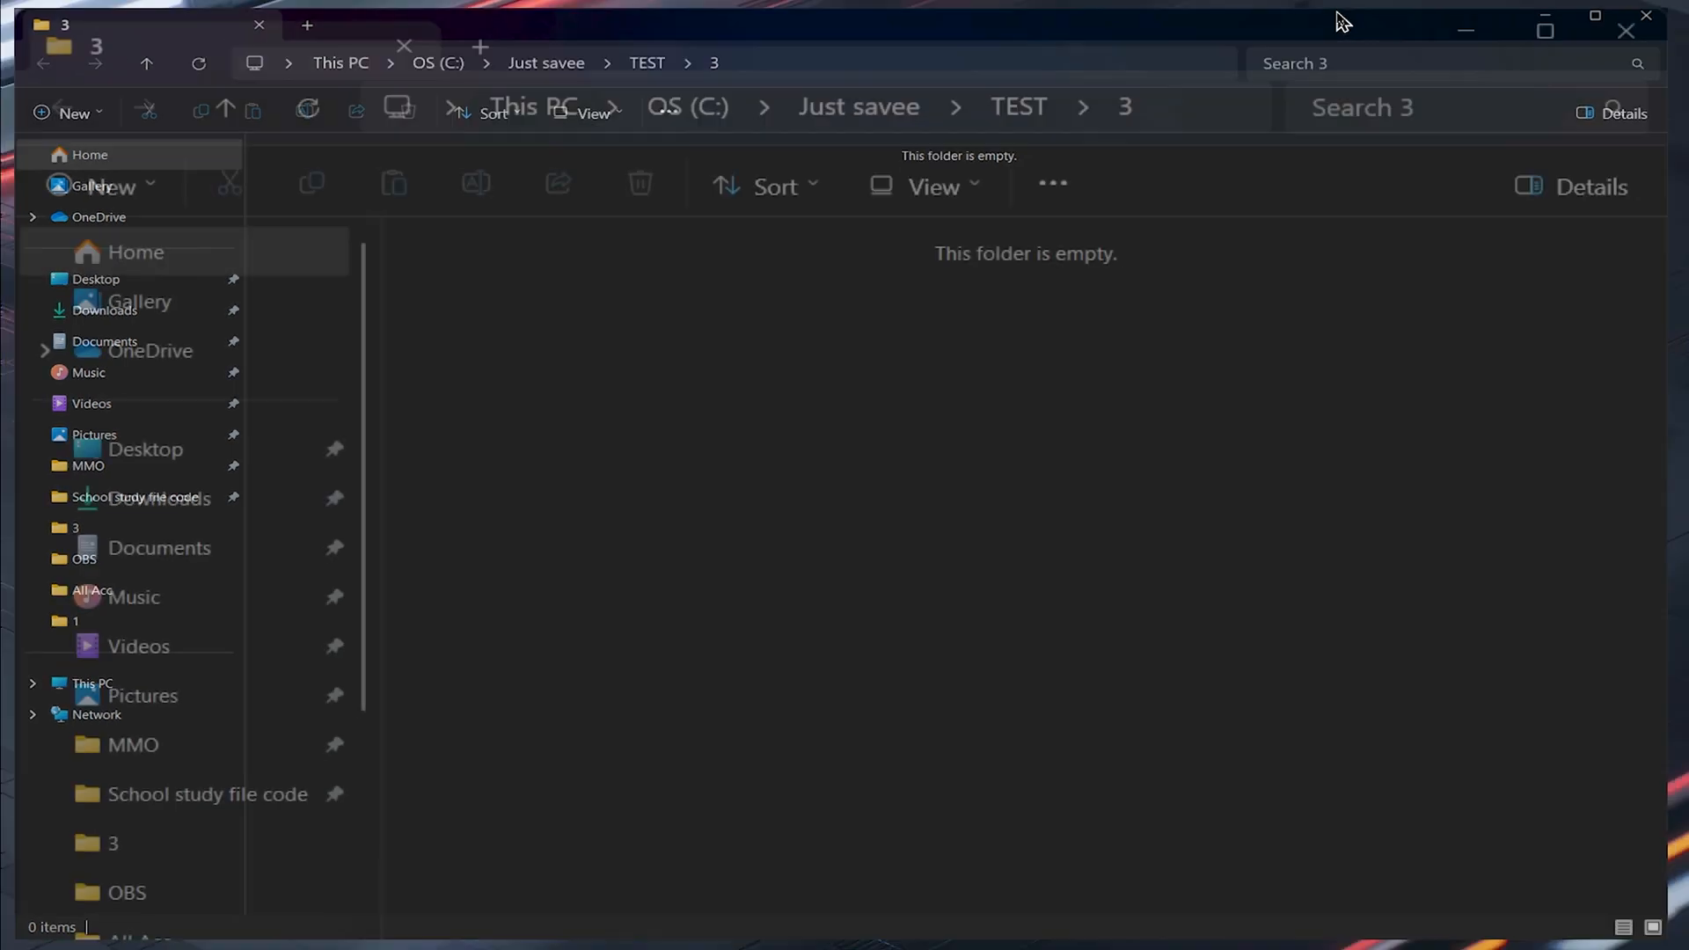
{"action": "left_click", "coordinate": [1288, 155]}
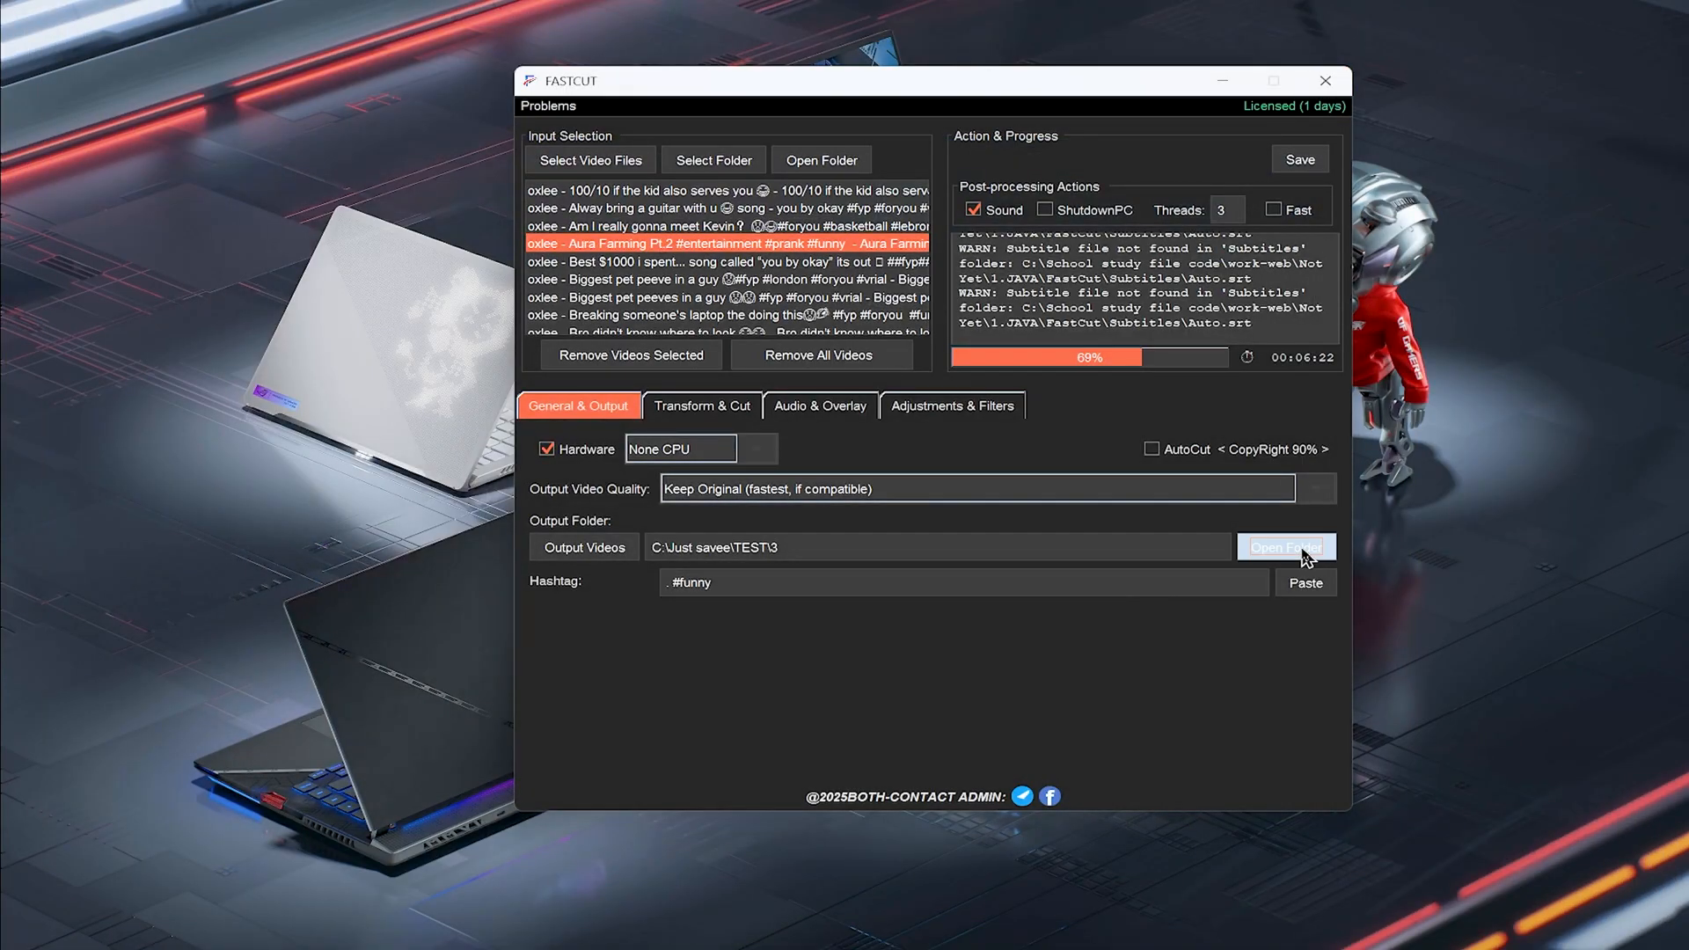
{"action": "left_click", "coordinate": [1293, 553]}
{"action": "left_click", "coordinate": [1288, 155]}
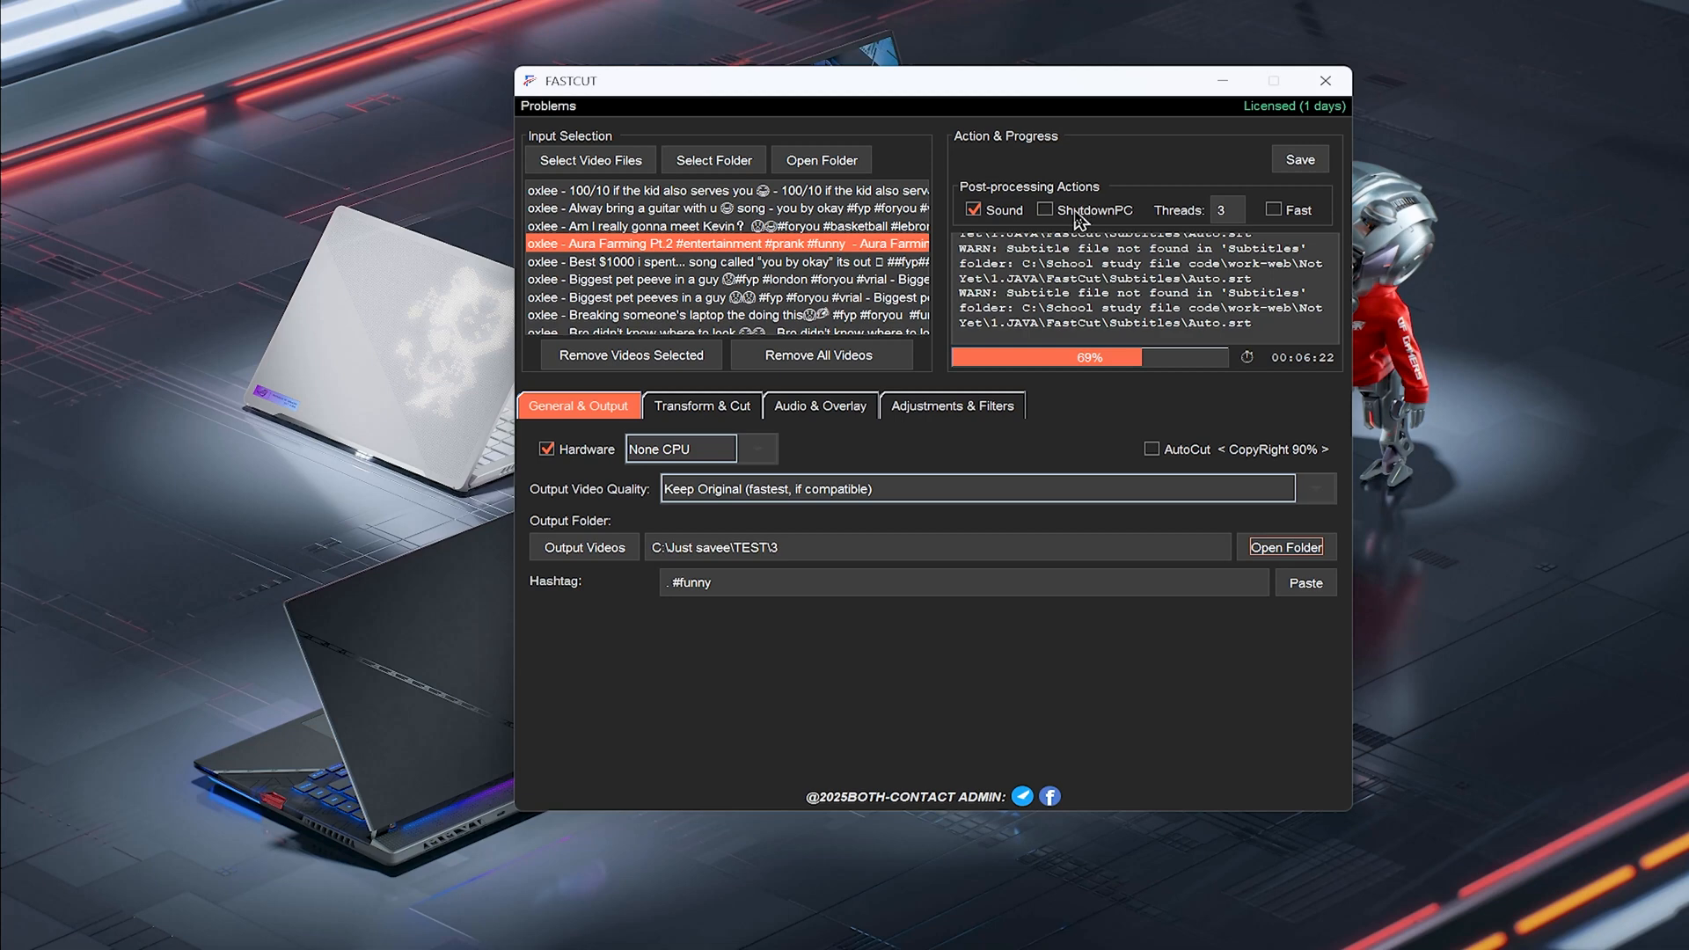
{"action": "left_click", "coordinate": [1236, 208]}
{"action": "left_click_drag", "start_coordinate": [1169, 92], "coordinate": [1056, 99]}
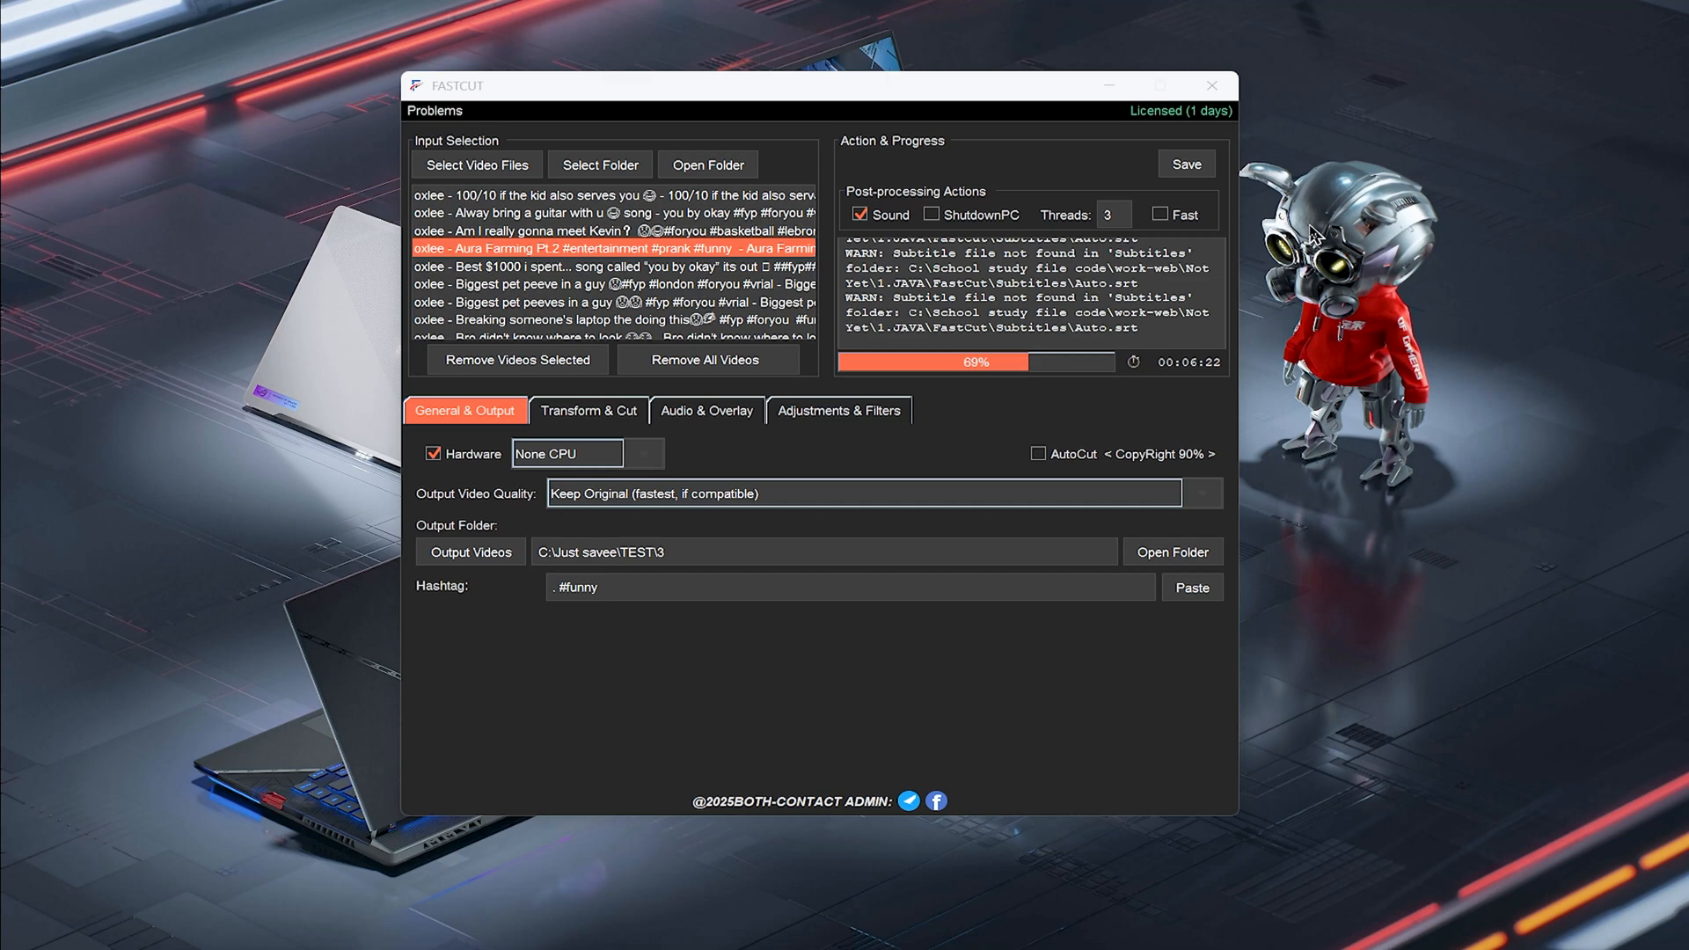
{"action": "left_click_drag", "start_coordinate": [994, 109], "coordinate": [1019, 130]}
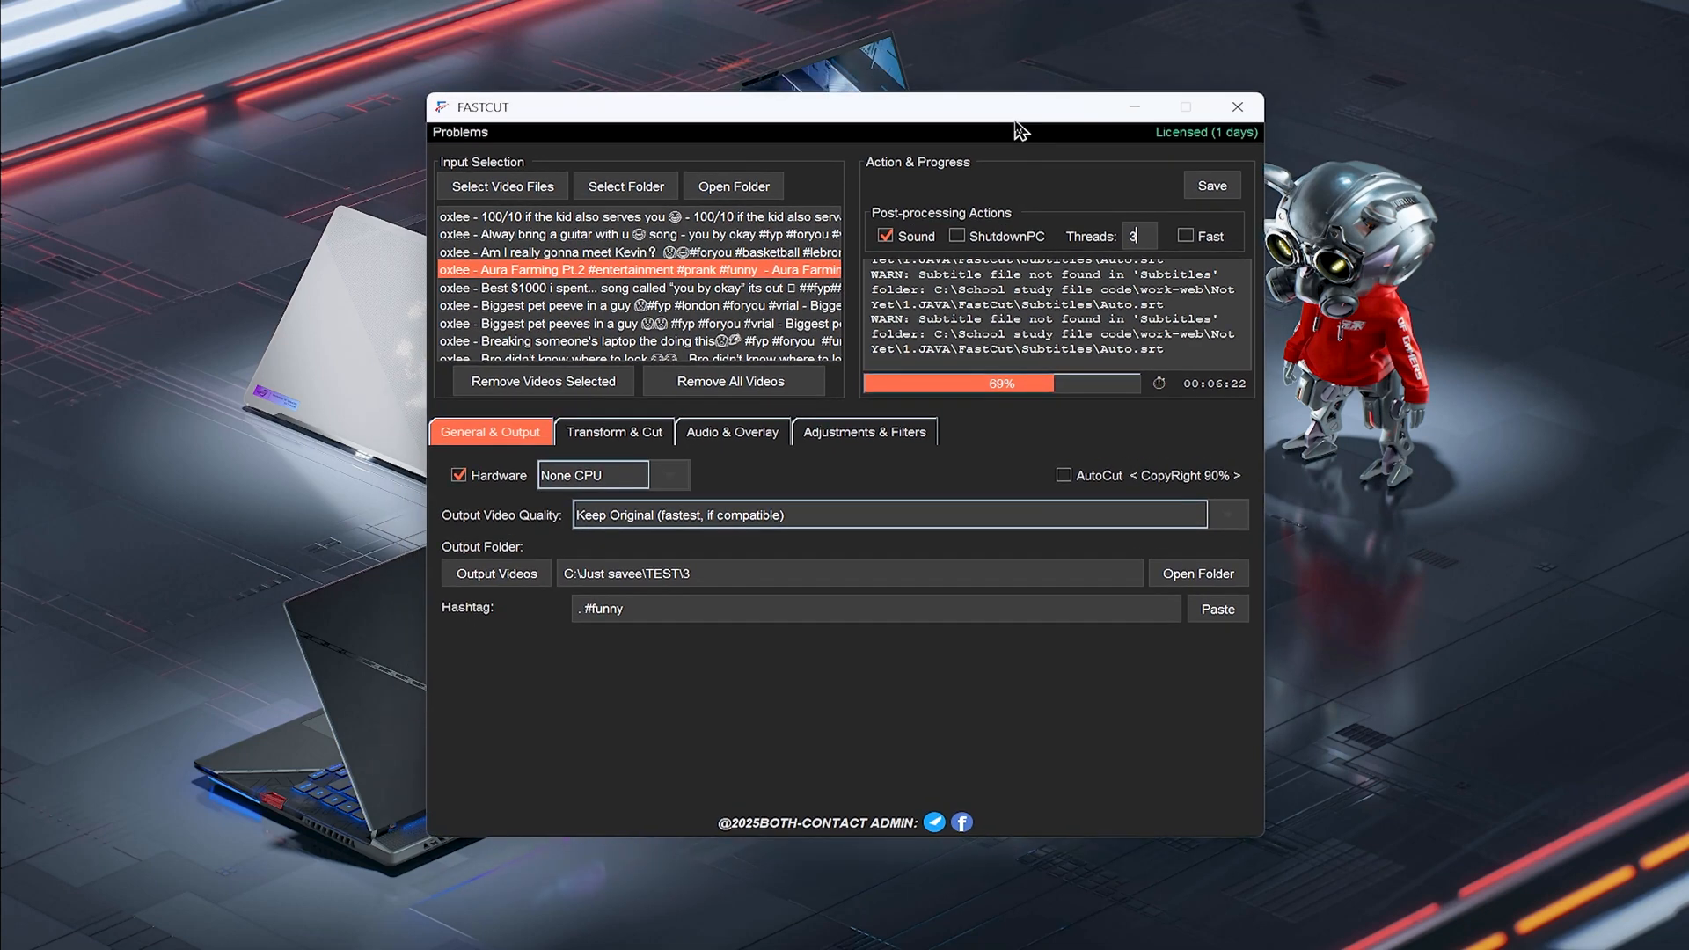
{"action": "right_click", "coordinate": [1343, 182]}
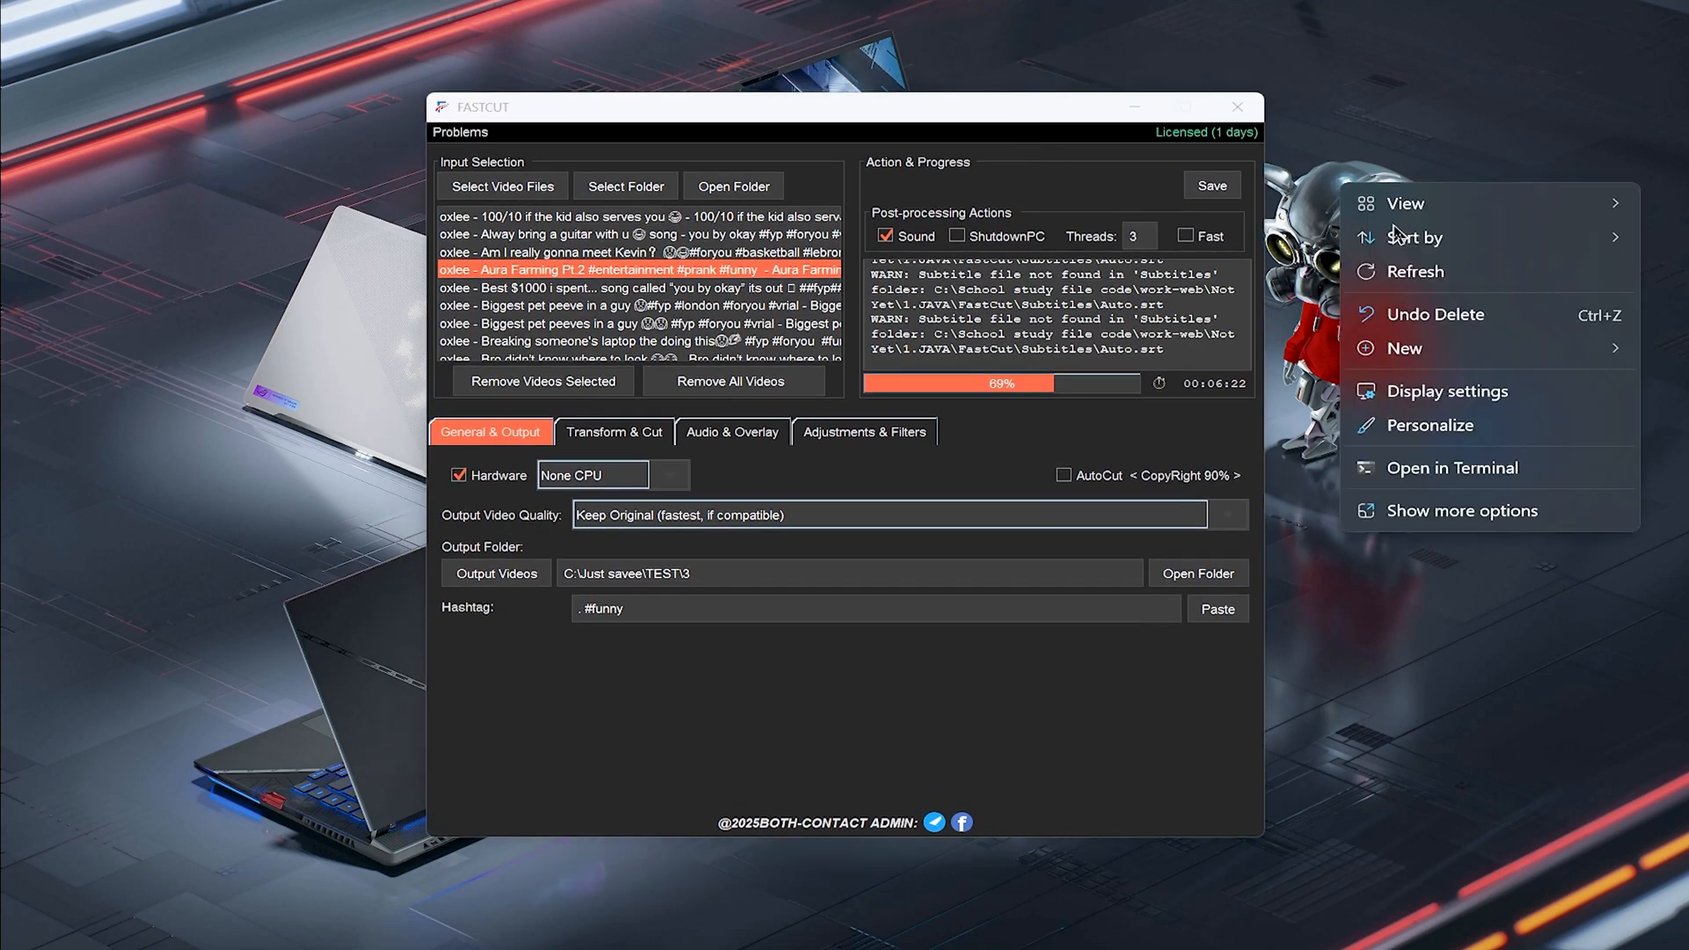
{"action": "left_click", "coordinate": [1412, 271]}
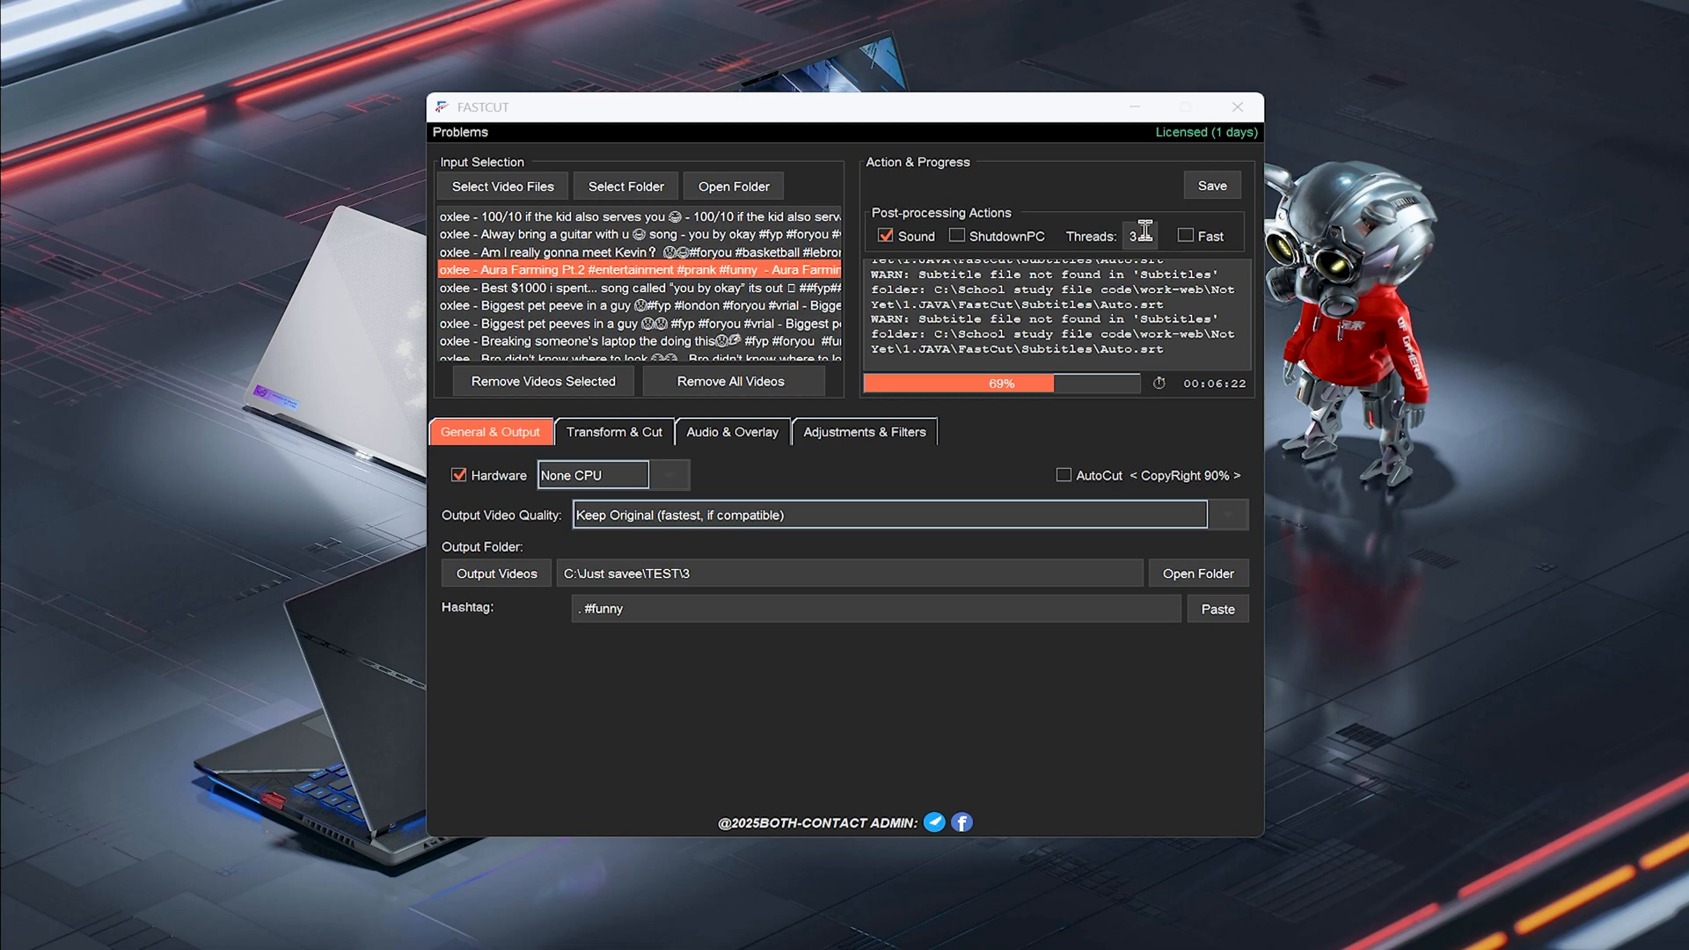
Set the number of processing threads to 1
{"action": "double_click", "coordinate": [1144, 231]}
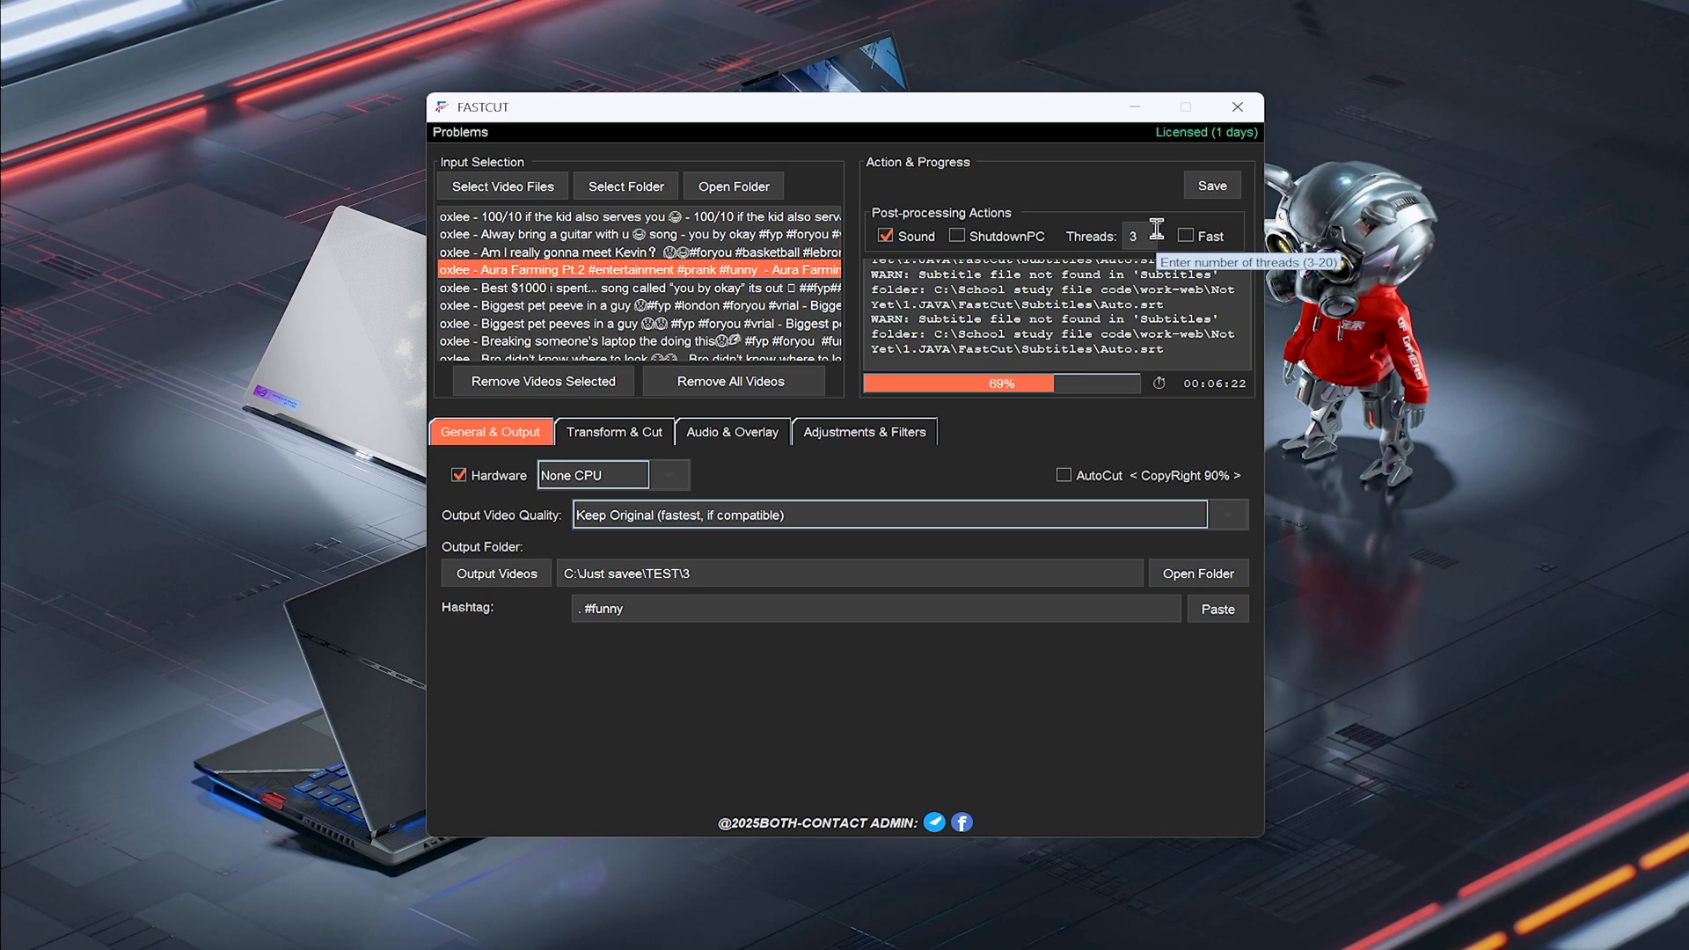
{"action": "right_click", "coordinate": [1378, 253]}
{"action": "left_click", "coordinate": [1451, 341]}
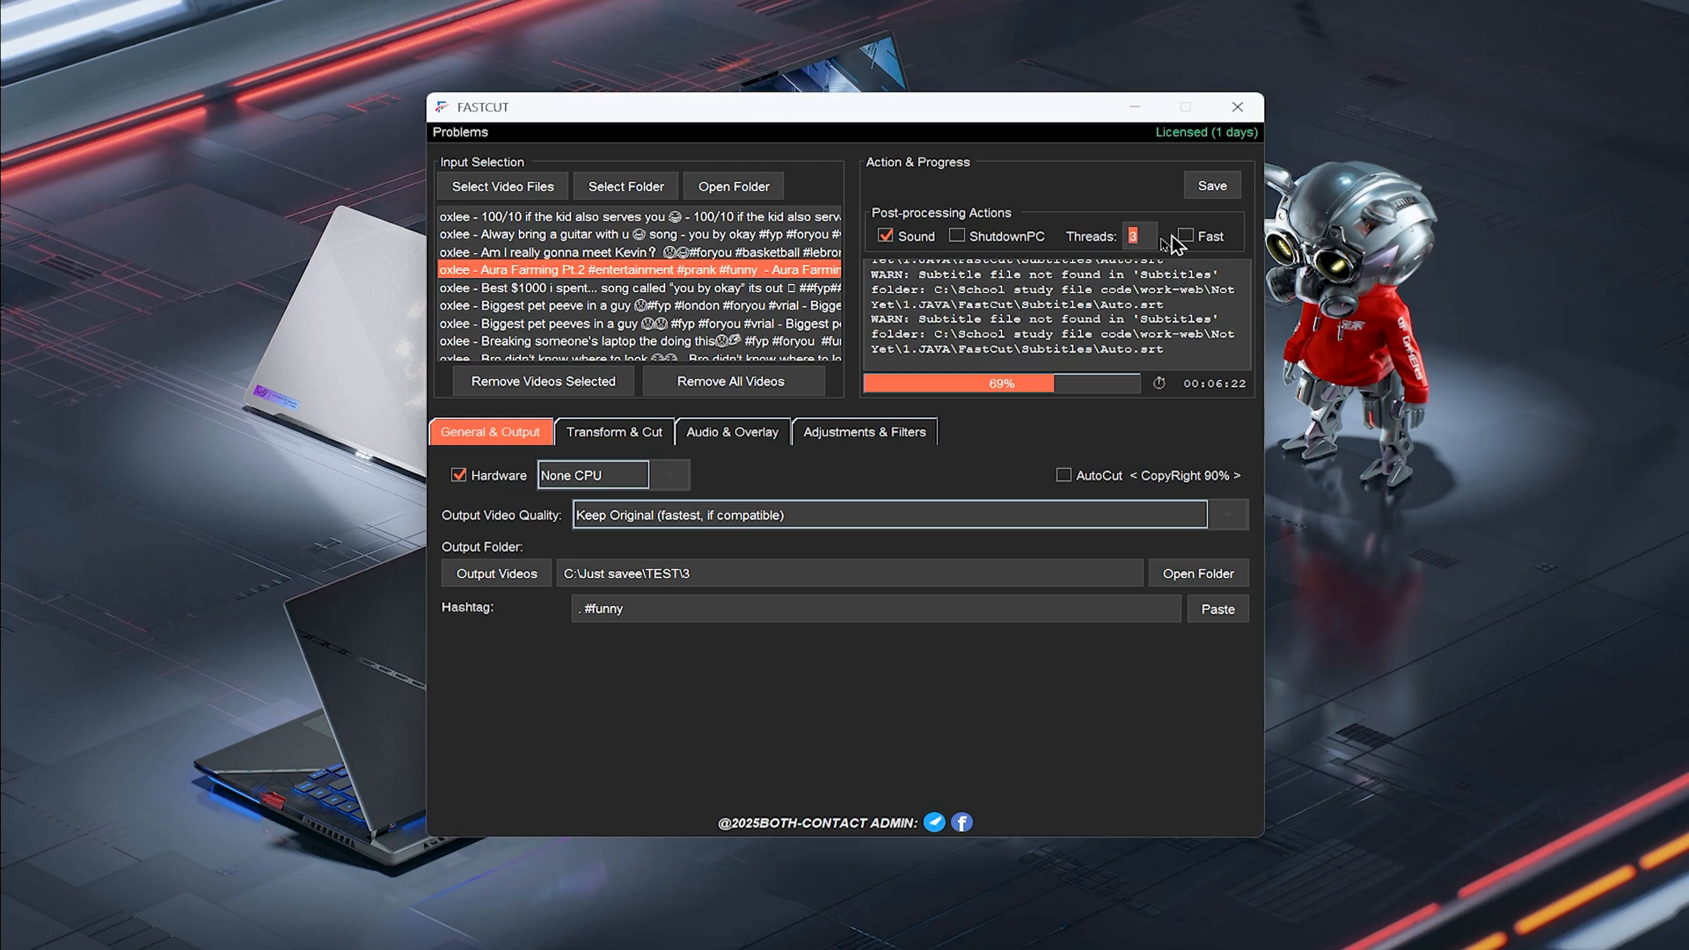
{"action": "double_click", "coordinate": [1146, 236]}
{"action": "type", "text": "1"}
{"action": "left_click_drag", "start_coordinate": [1041, 113], "coordinate": [1054, 80]}
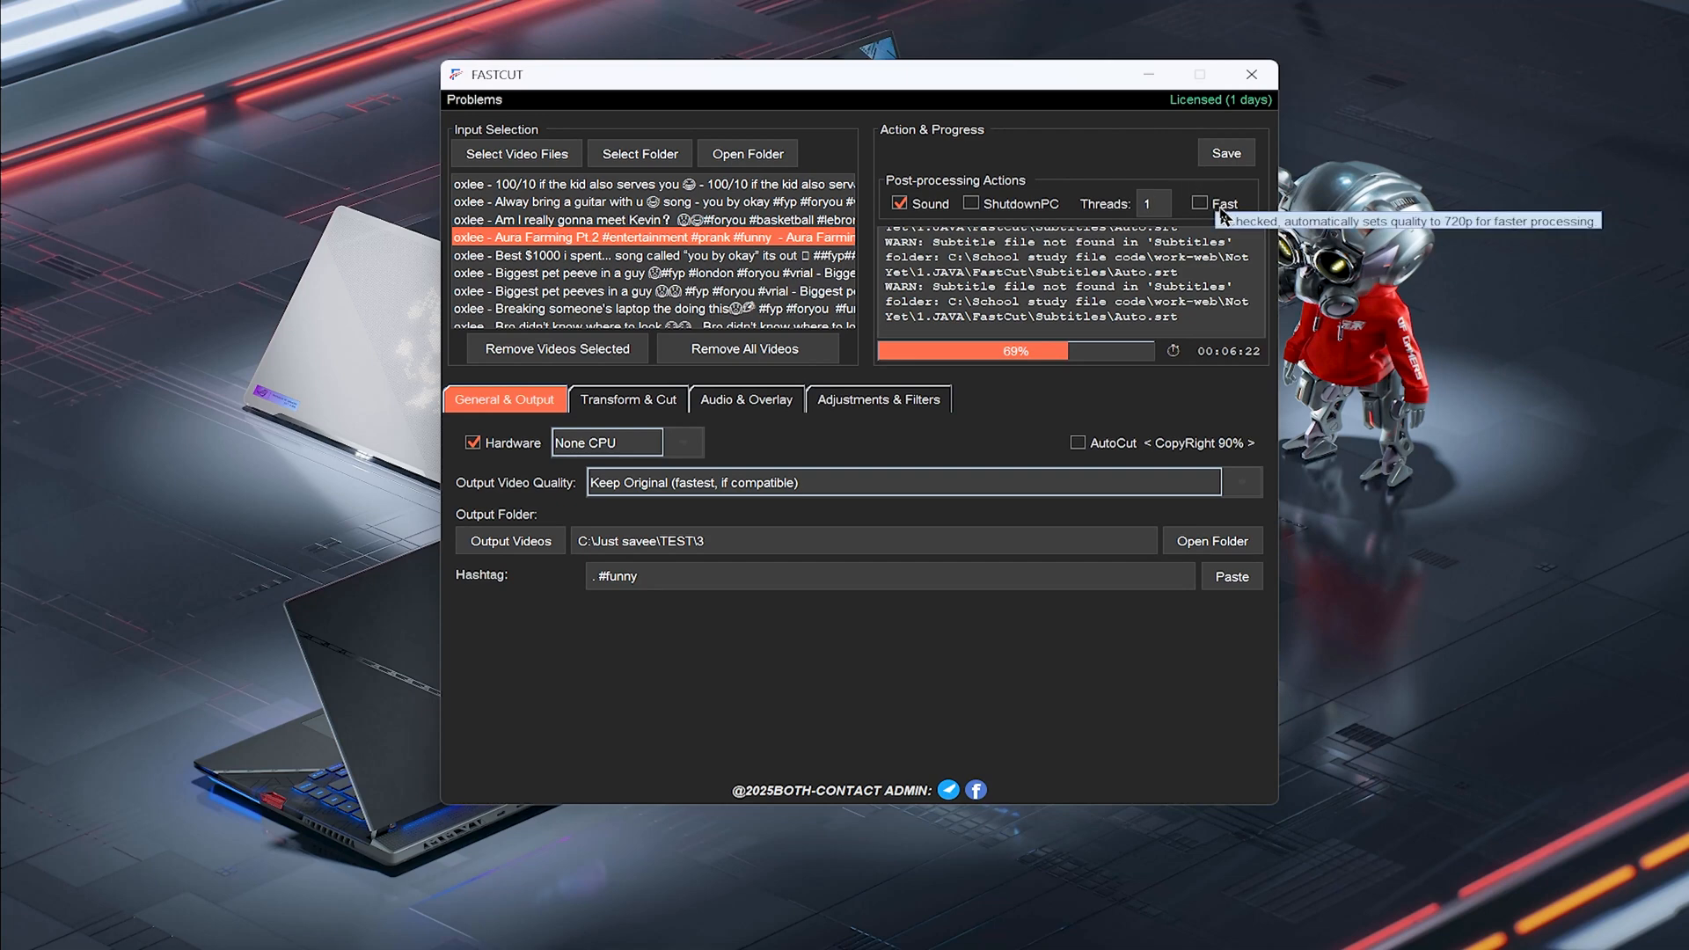
Enable the Fast post-processing option
{"action": "left_click", "coordinate": [1224, 211]}
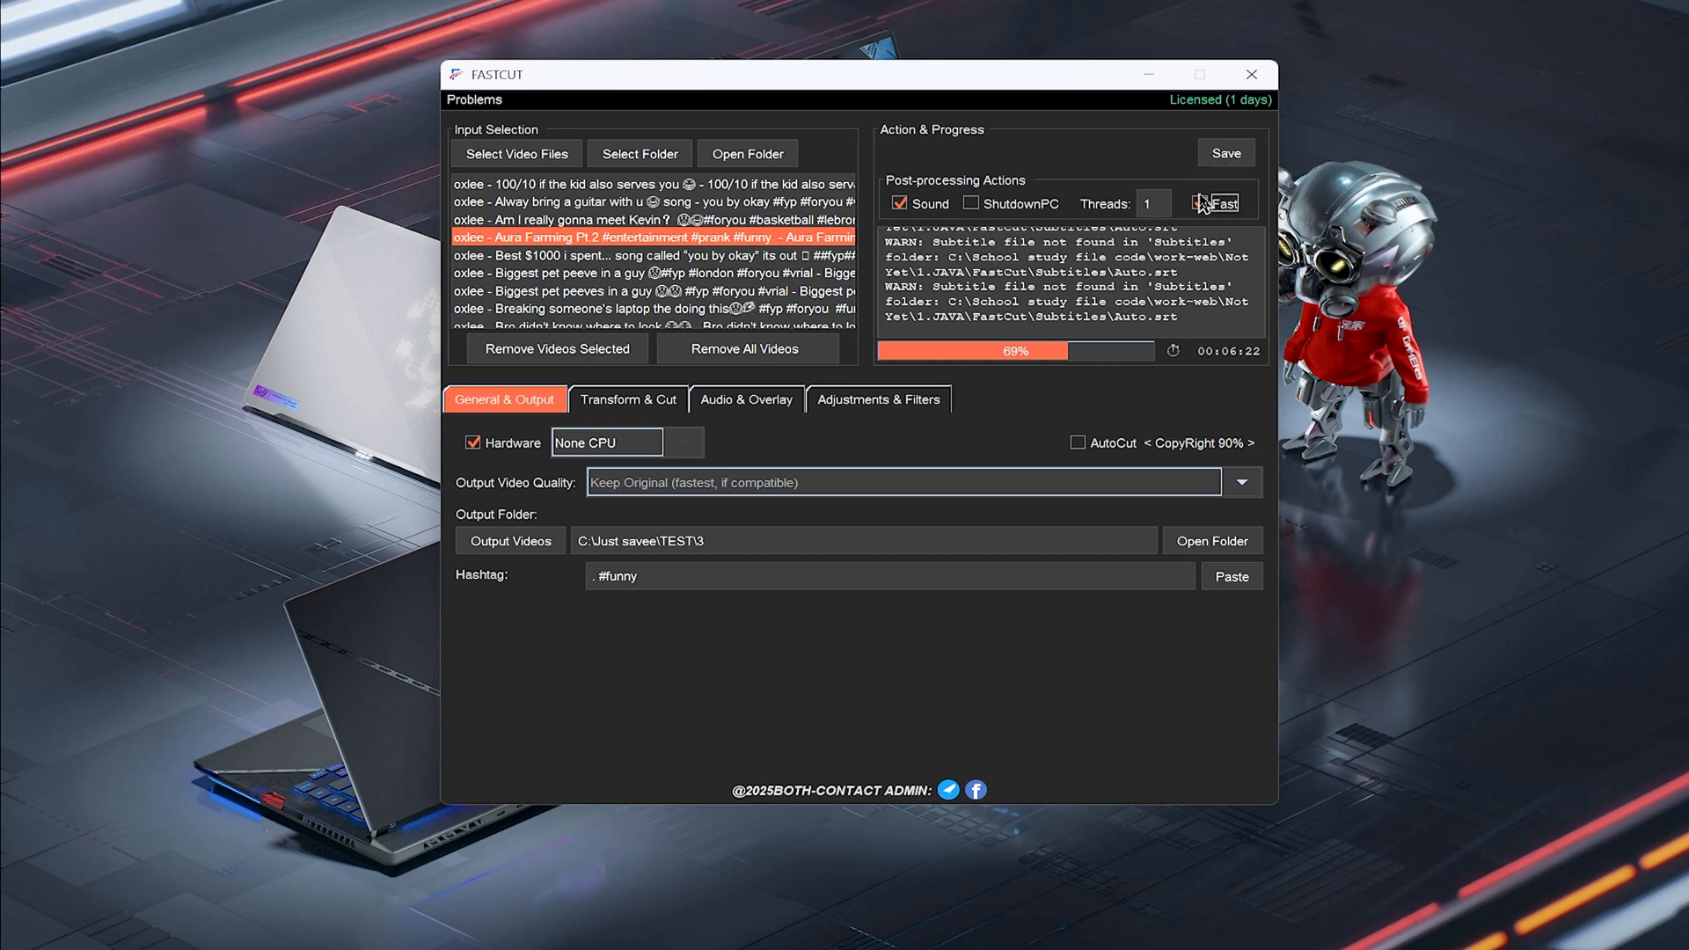
{"action": "left_click", "coordinate": [1206, 202]}
{"action": "left_click", "coordinate": [1212, 203]}
Set the playback speed on the Transform & Cut settings to about 1.46x
{"action": "left_click", "coordinate": [653, 407]}
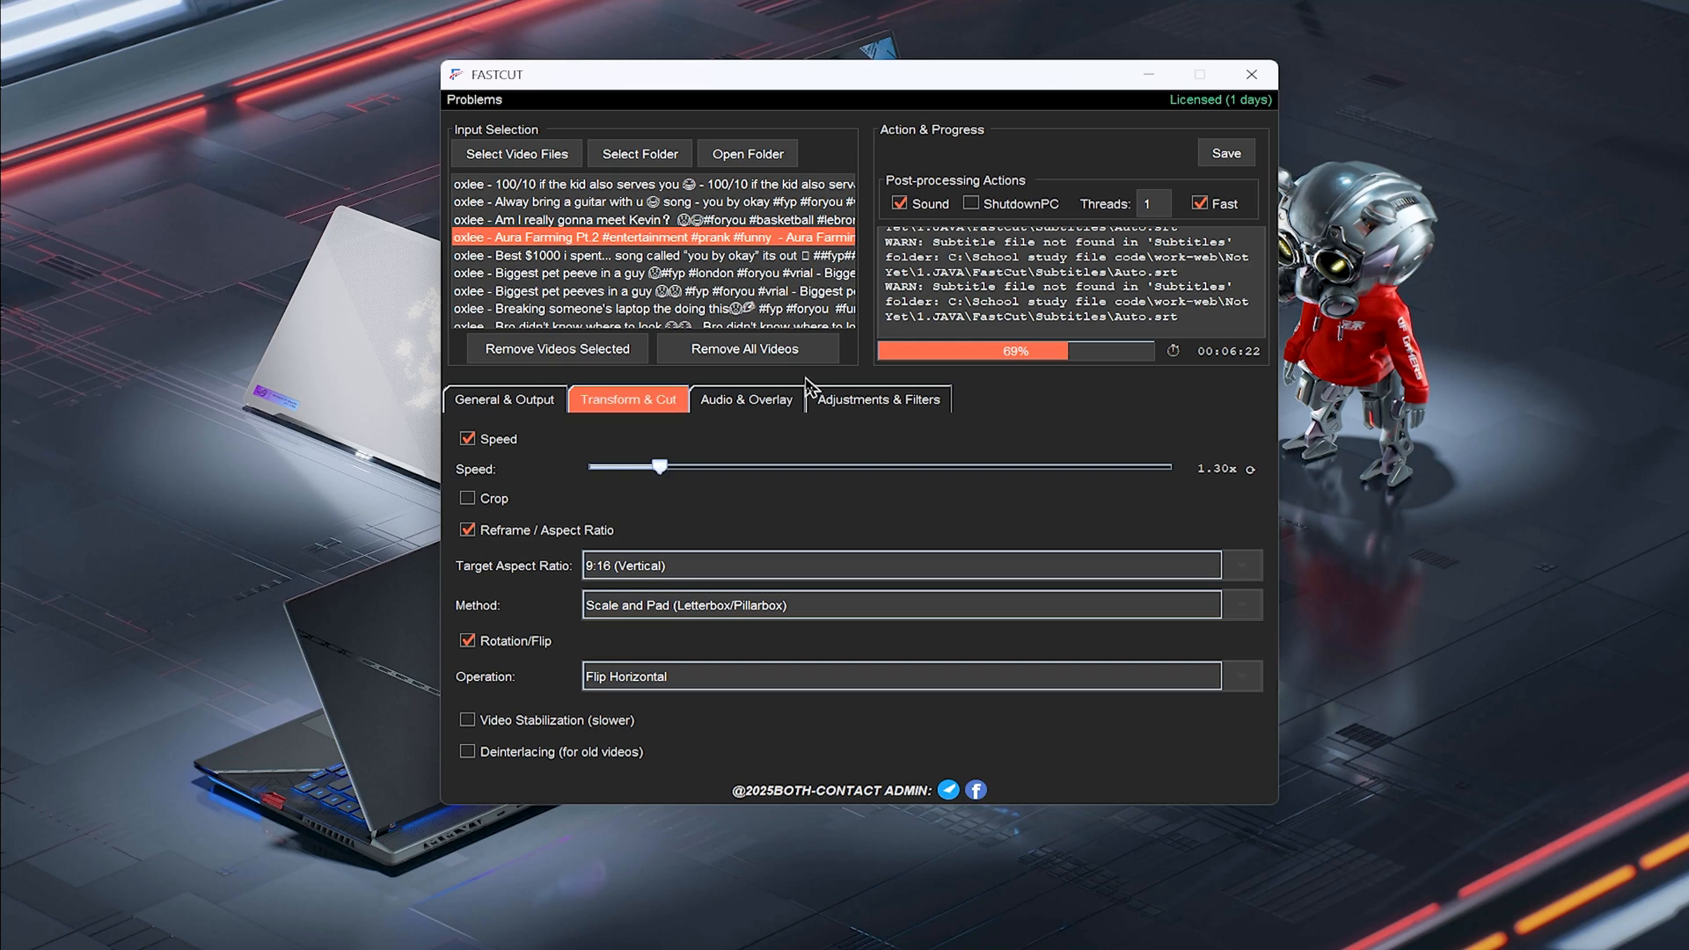
{"action": "left_click", "coordinate": [544, 407]}
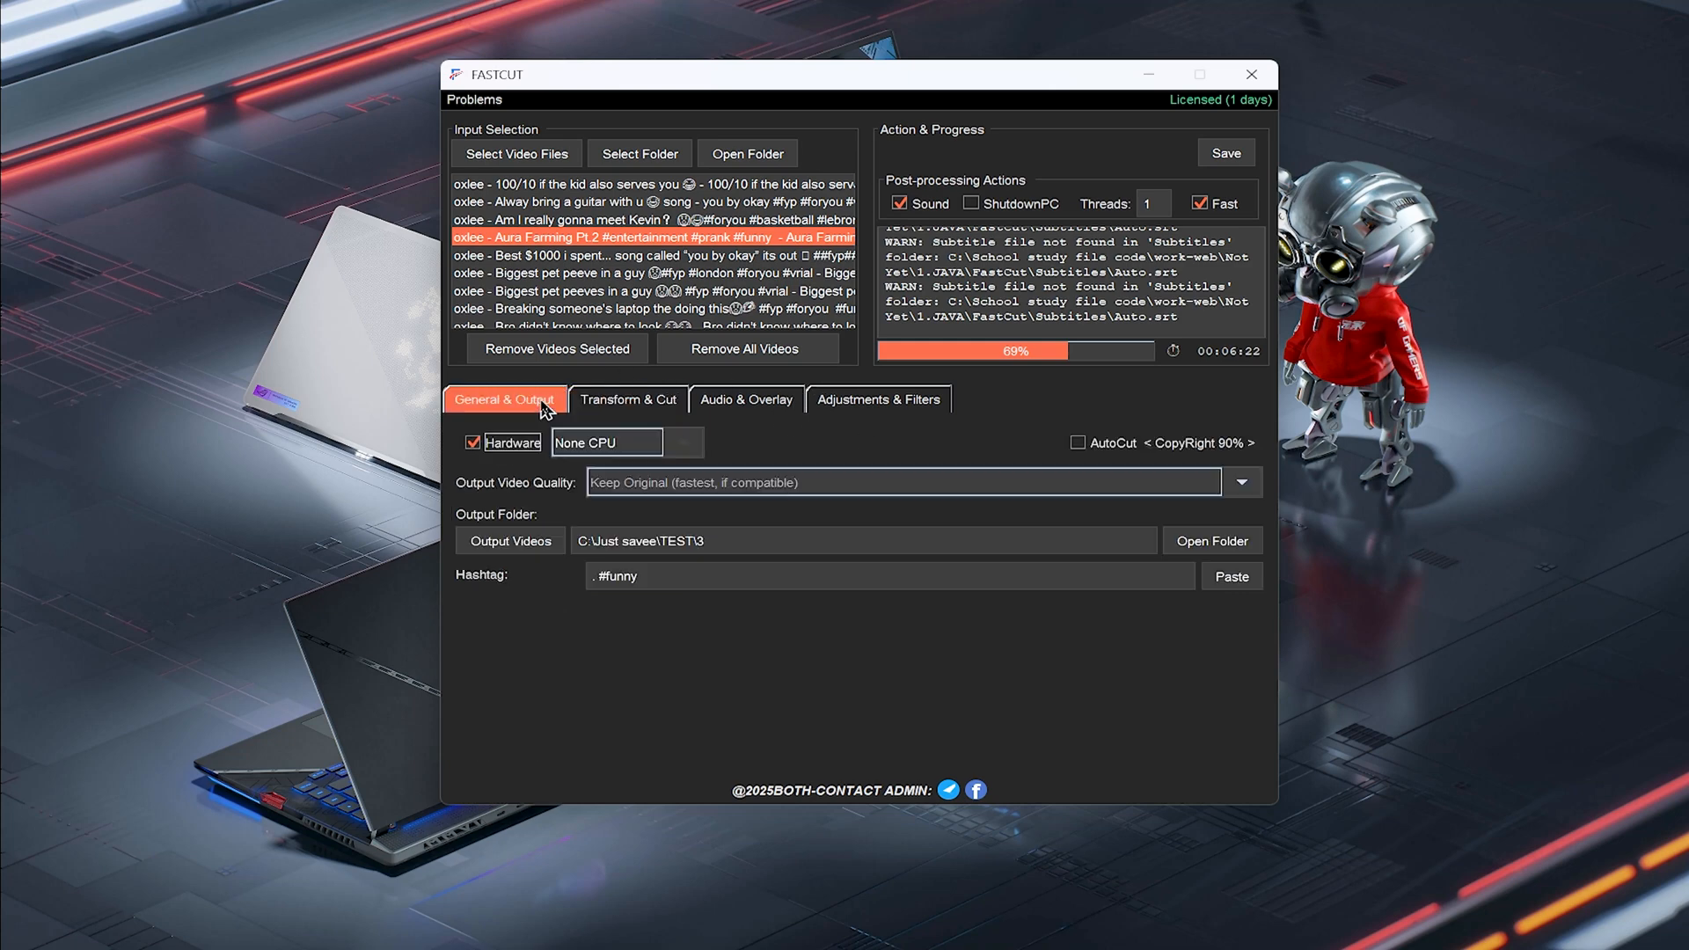
{"action": "left_click", "coordinate": [629, 401]}
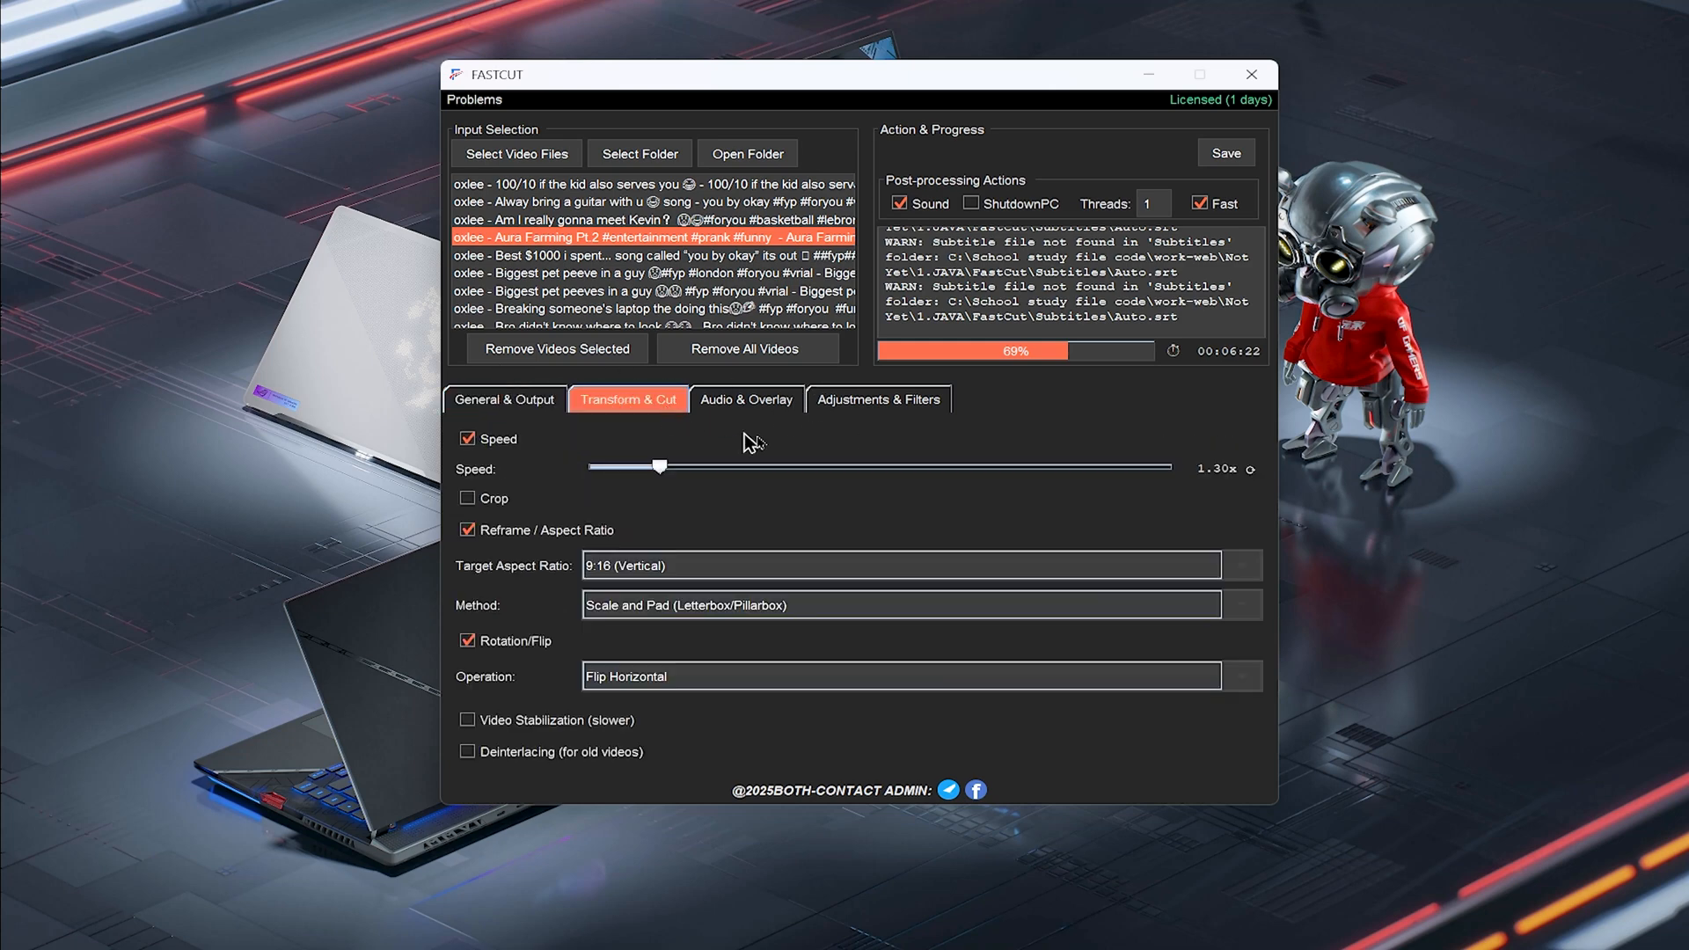
{"action": "left_click", "coordinate": [1253, 471]}
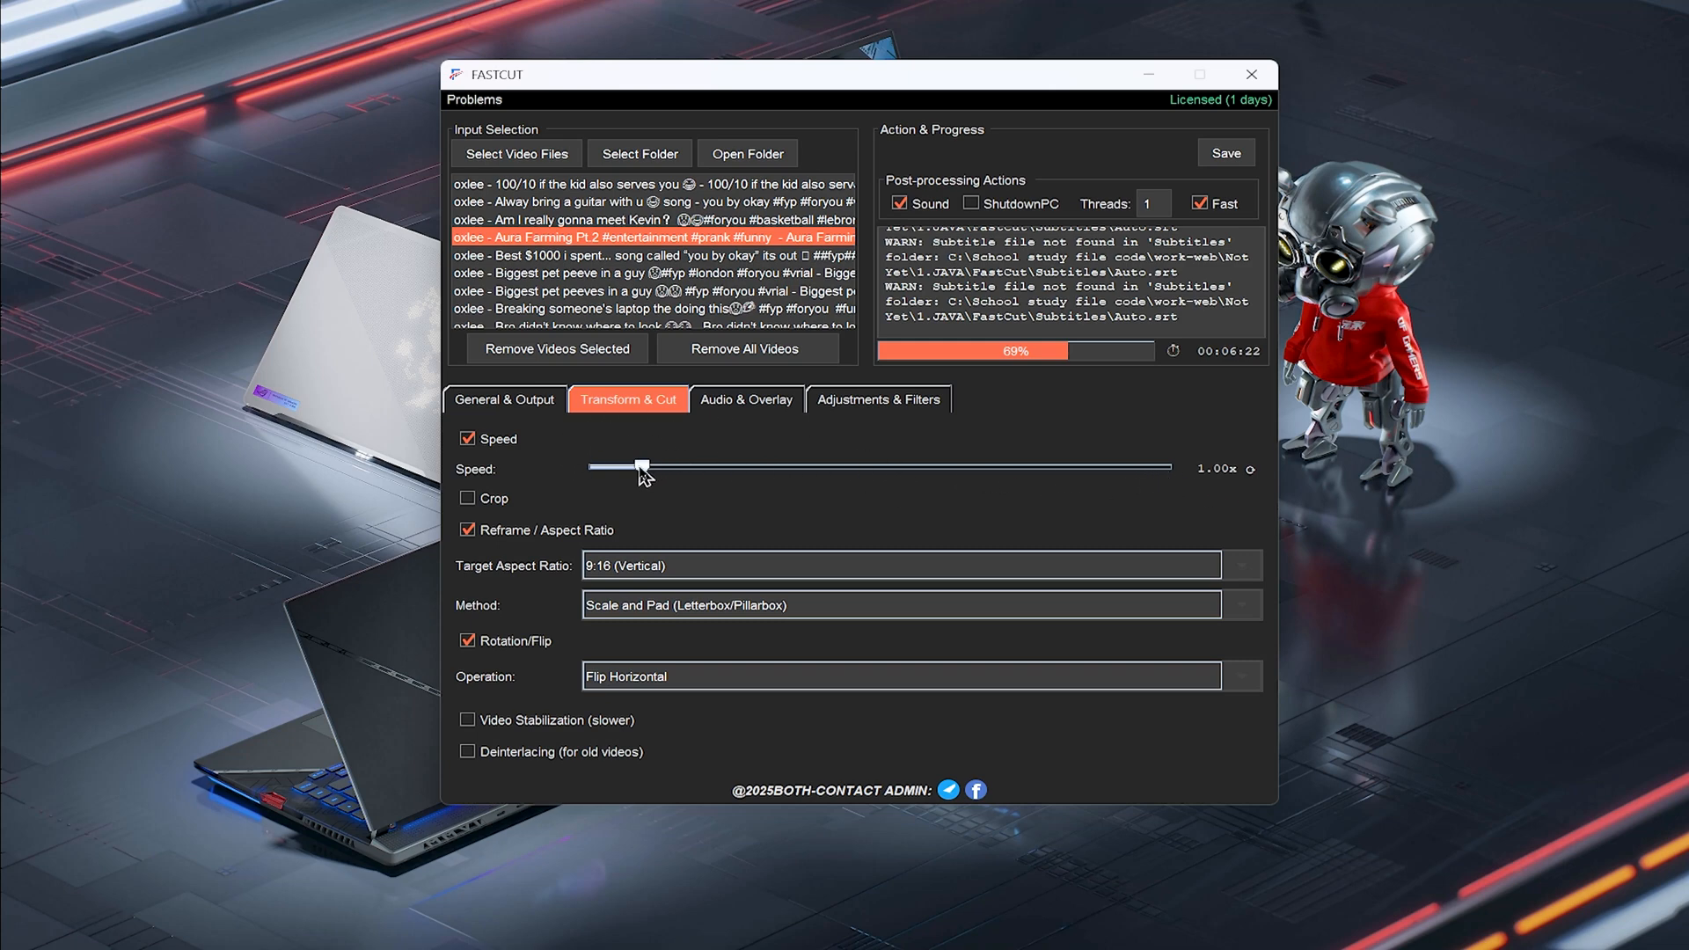
{"action": "left_click_drag", "start_coordinate": [645, 476], "coordinate": [673, 509]}
{"action": "scroll", "coordinate": [847, 510], "scroll_direction": "down", "scroll_amount": 1}
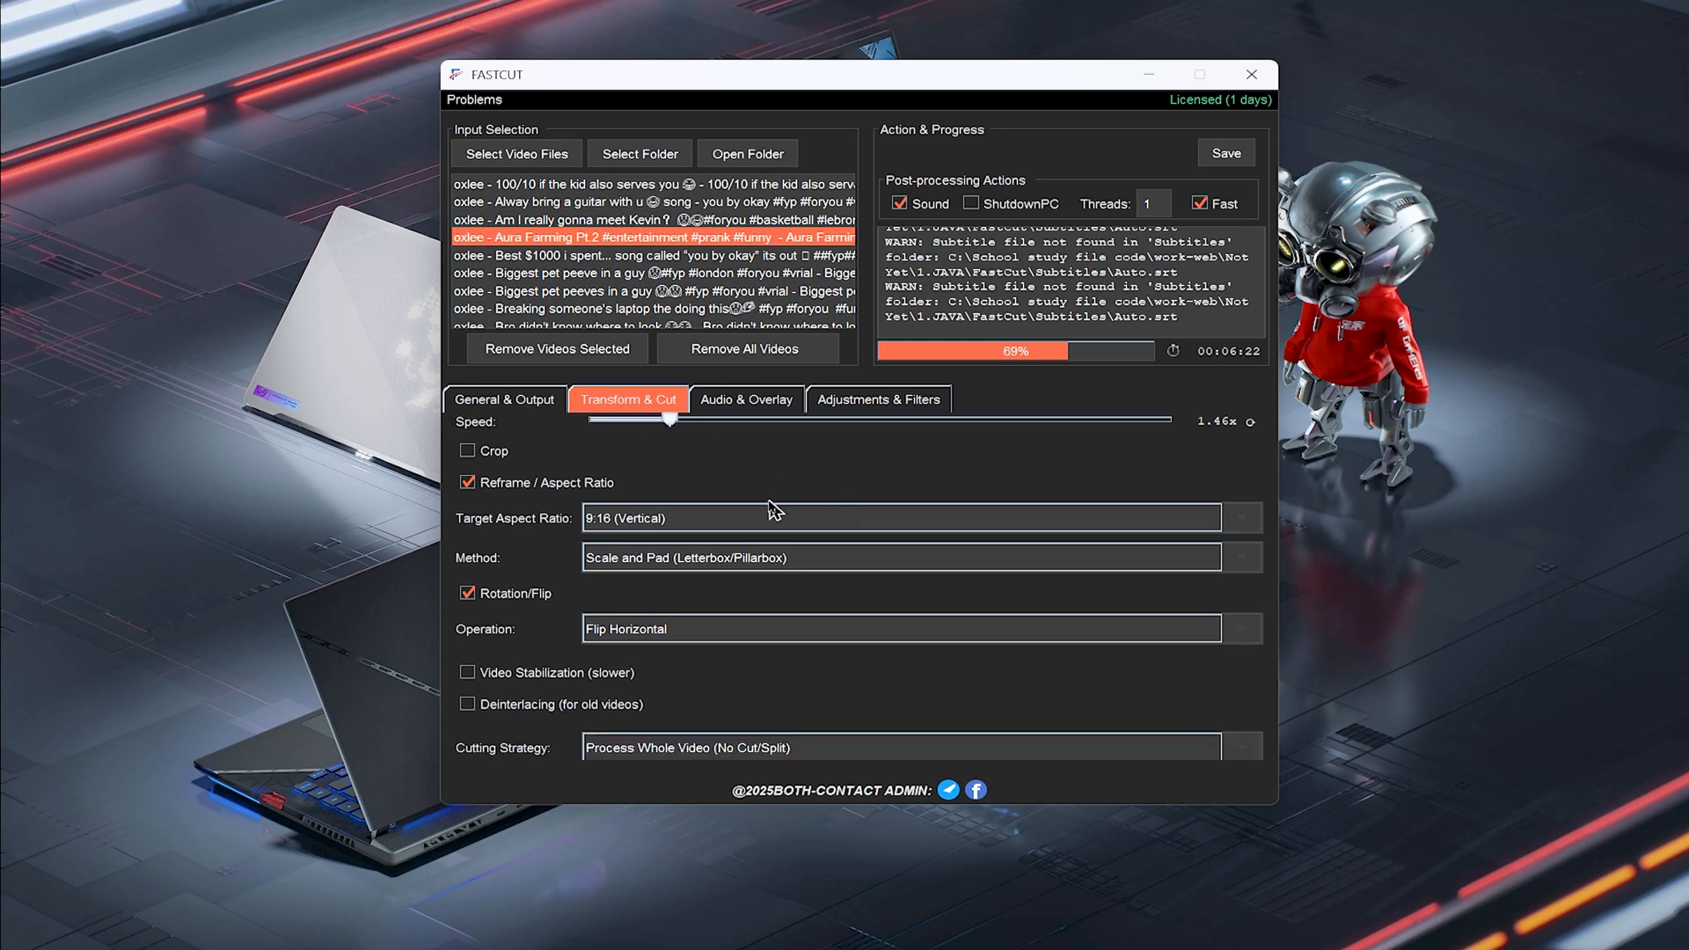
Set the target aspect ratio to 9:16 (Vertical) and review the reframe method options
{"action": "left_click", "coordinate": [736, 516]}
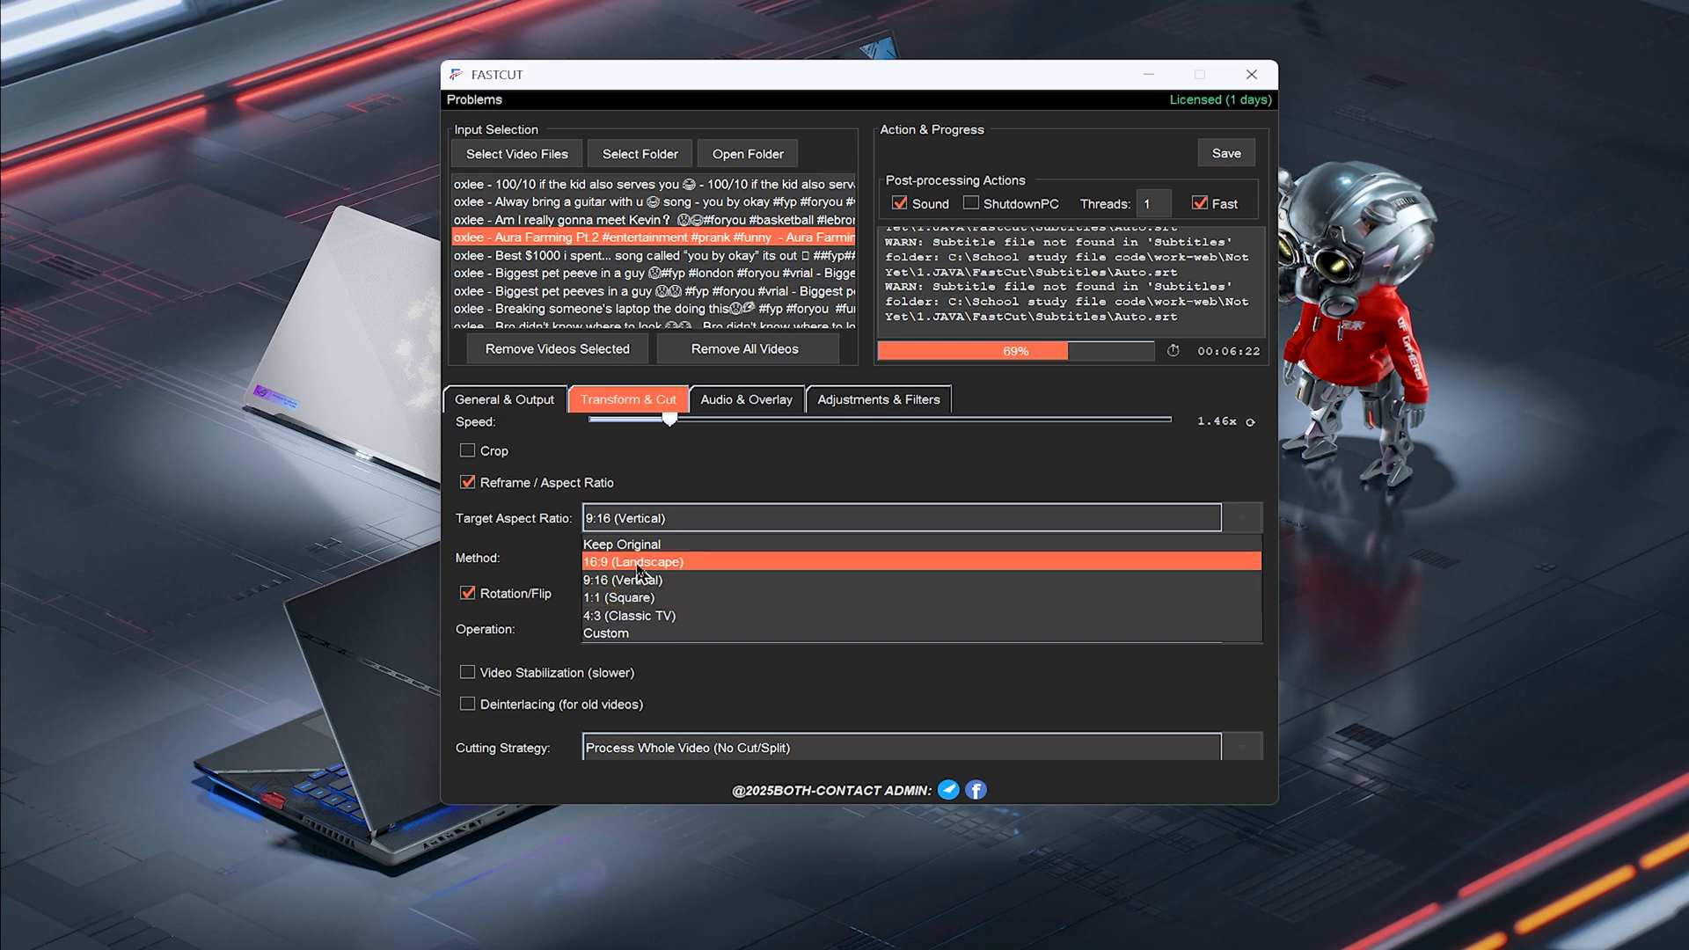
{"action": "left_click", "coordinate": [640, 583]}
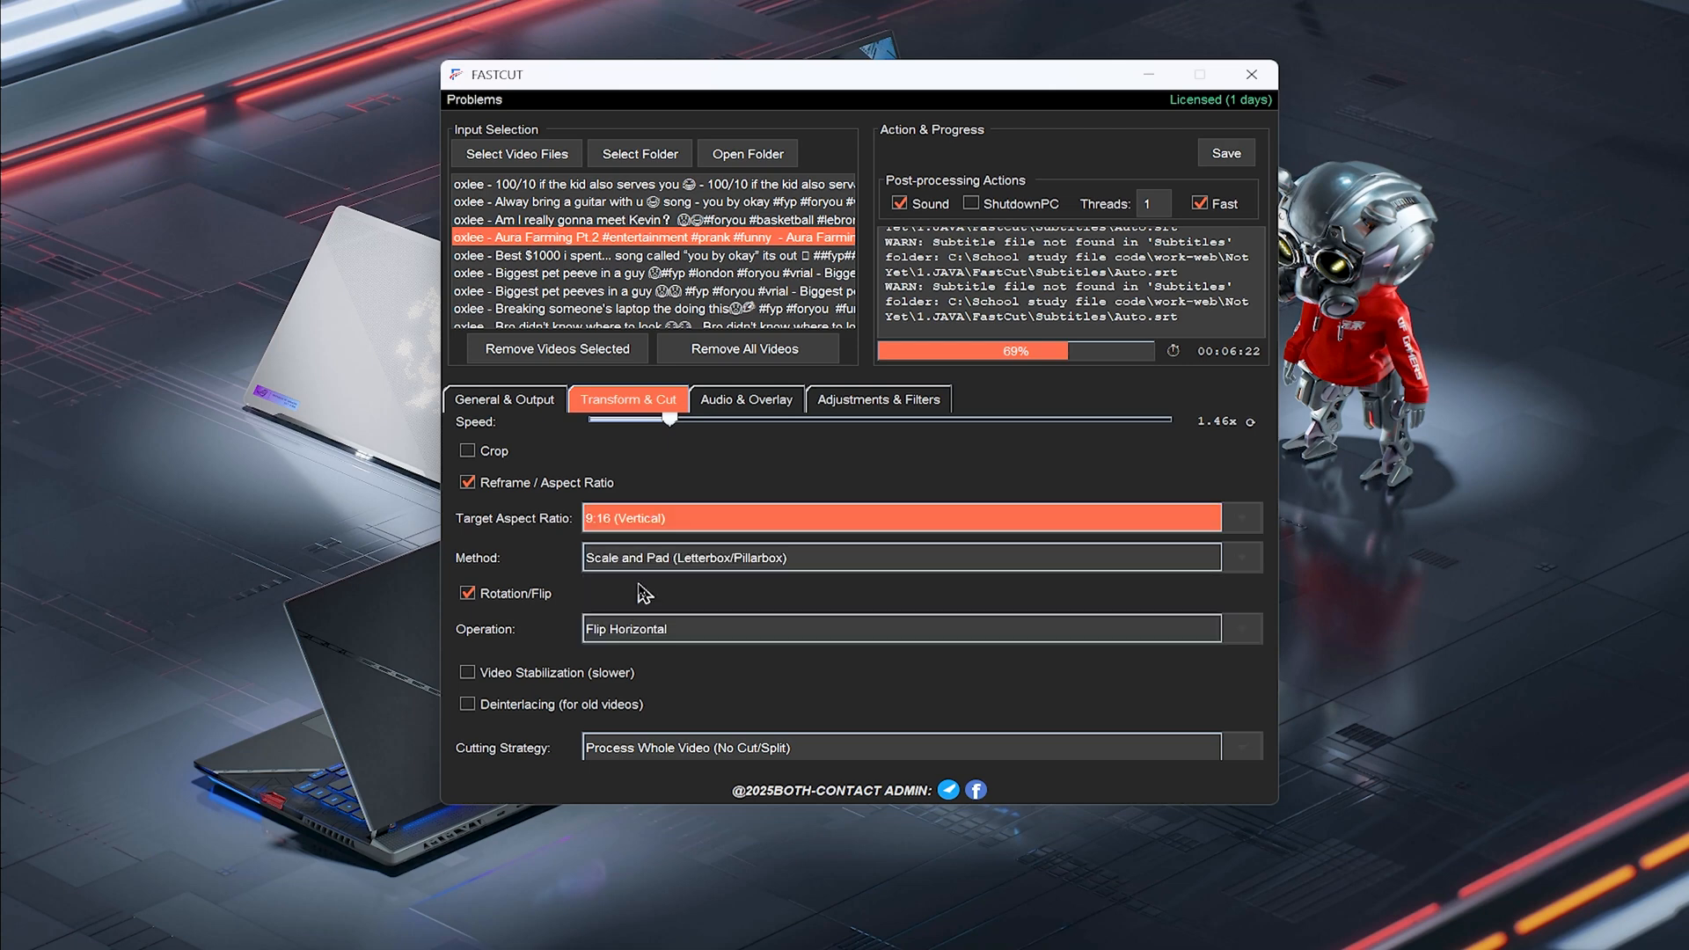
{"action": "scroll", "coordinate": [825, 484], "scroll_direction": "down", "scroll_amount": 2}
{"action": "left_click", "coordinate": [734, 463]}
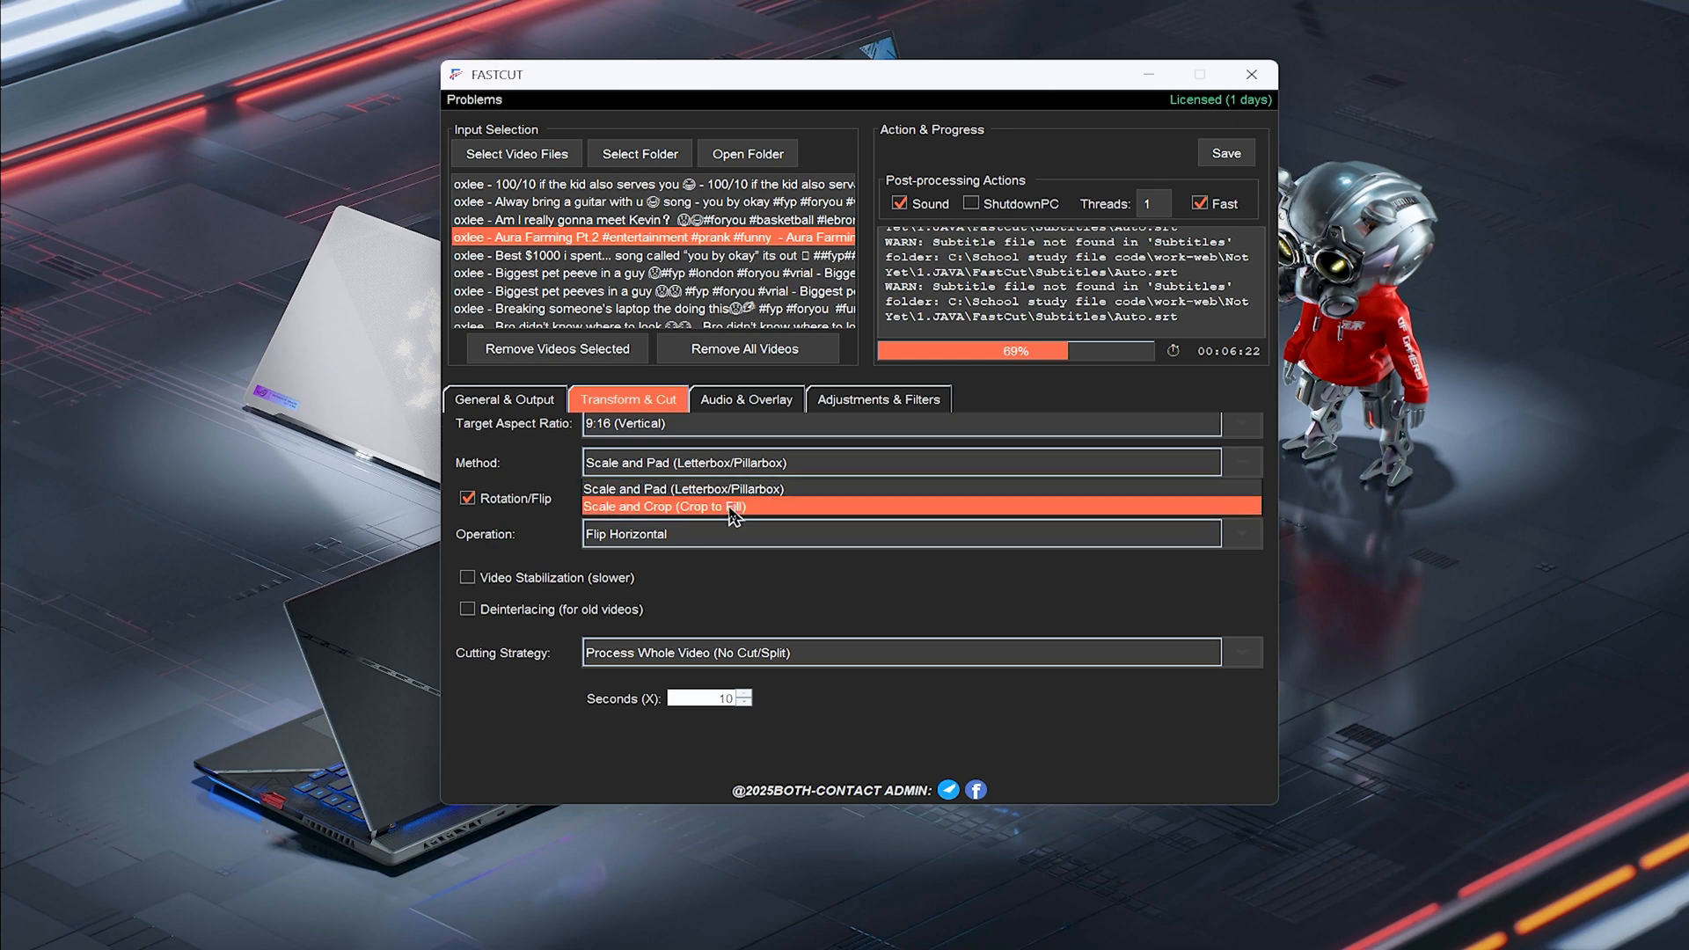
{"action": "left_click", "coordinate": [563, 472]}
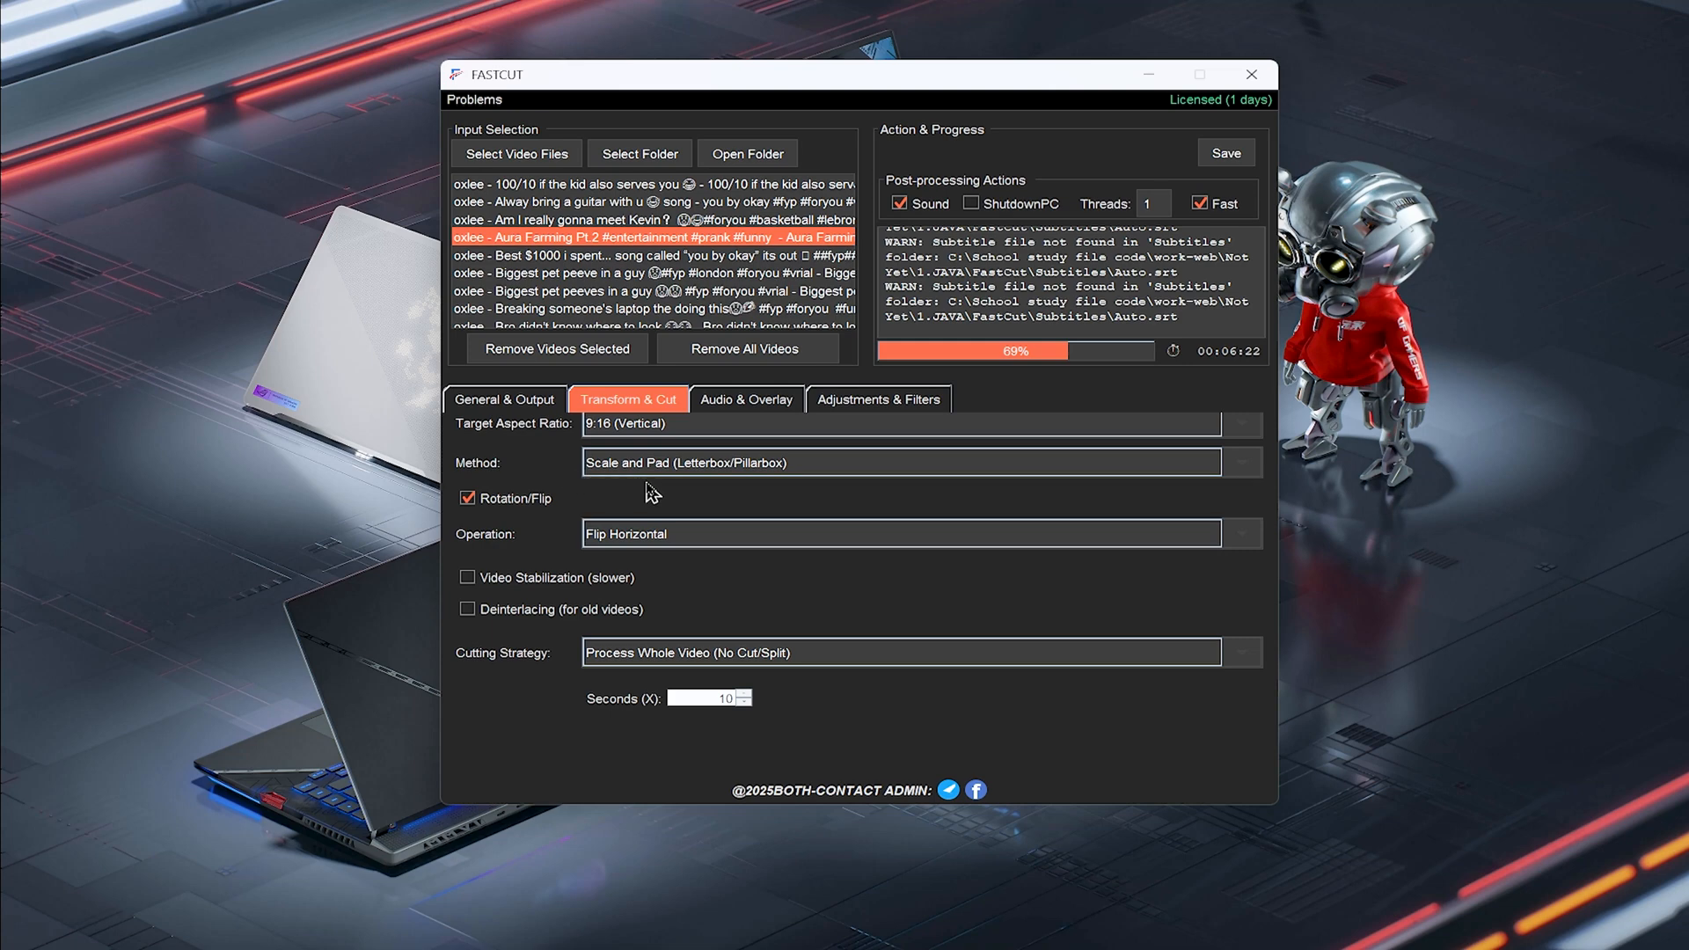
Set the rotation/flip operation to Flip Horizontal and enable Video Stabilization (slower)
{"action": "left_click", "coordinate": [715, 537]}
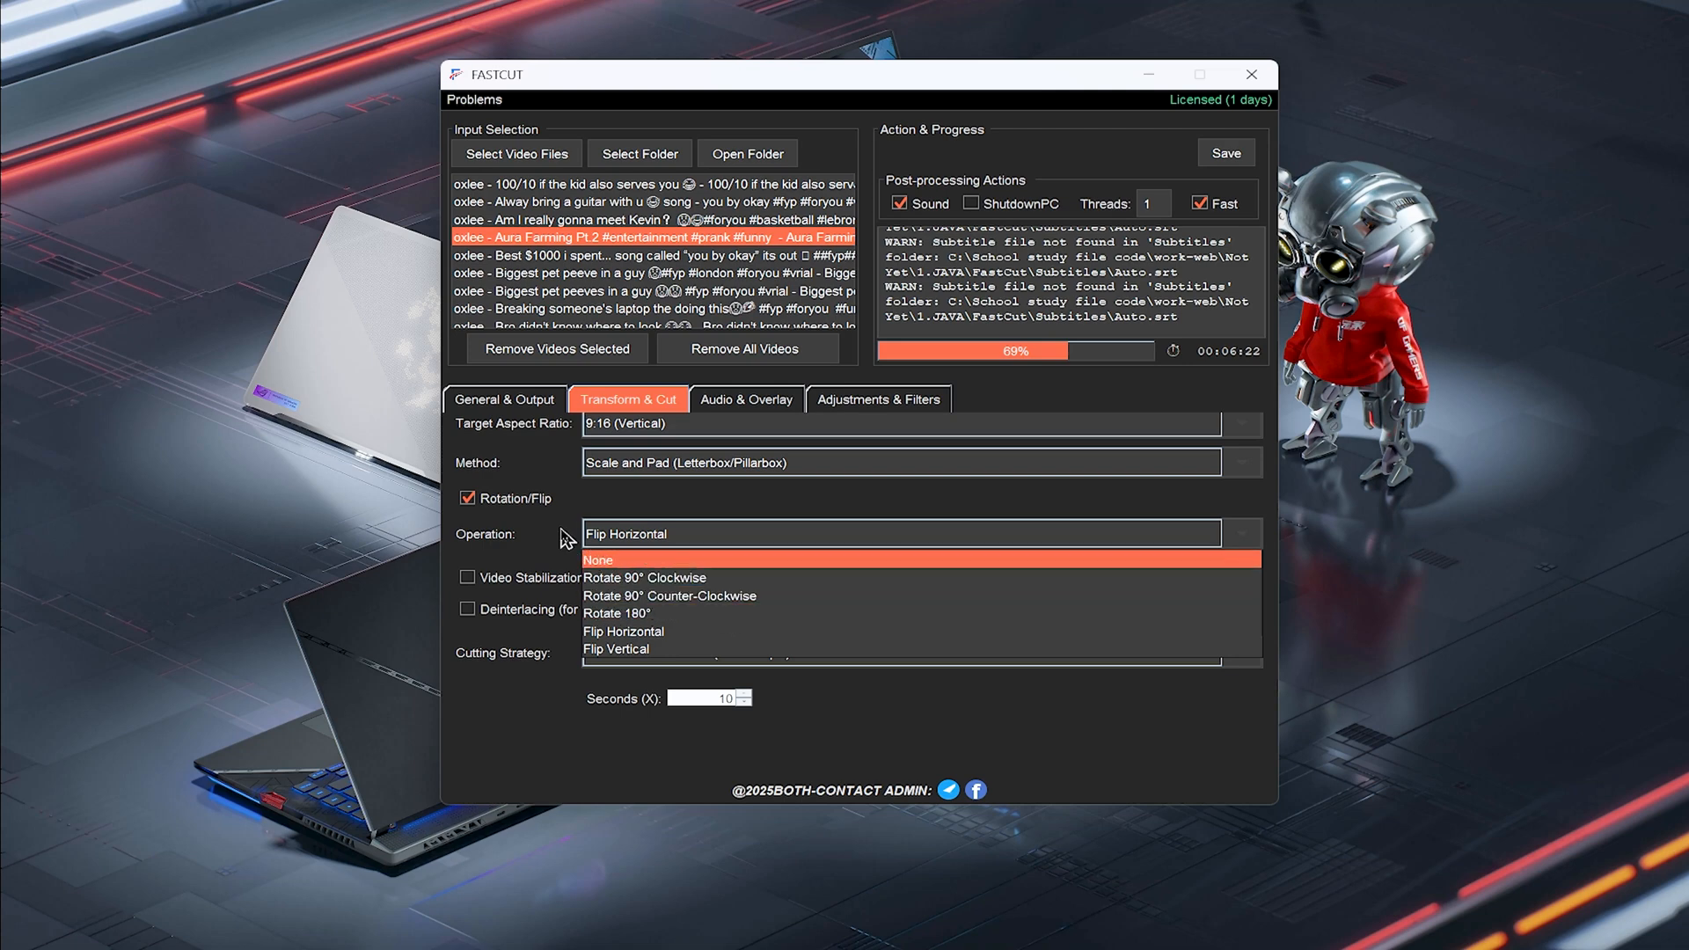
{"action": "left_click", "coordinate": [699, 639]}
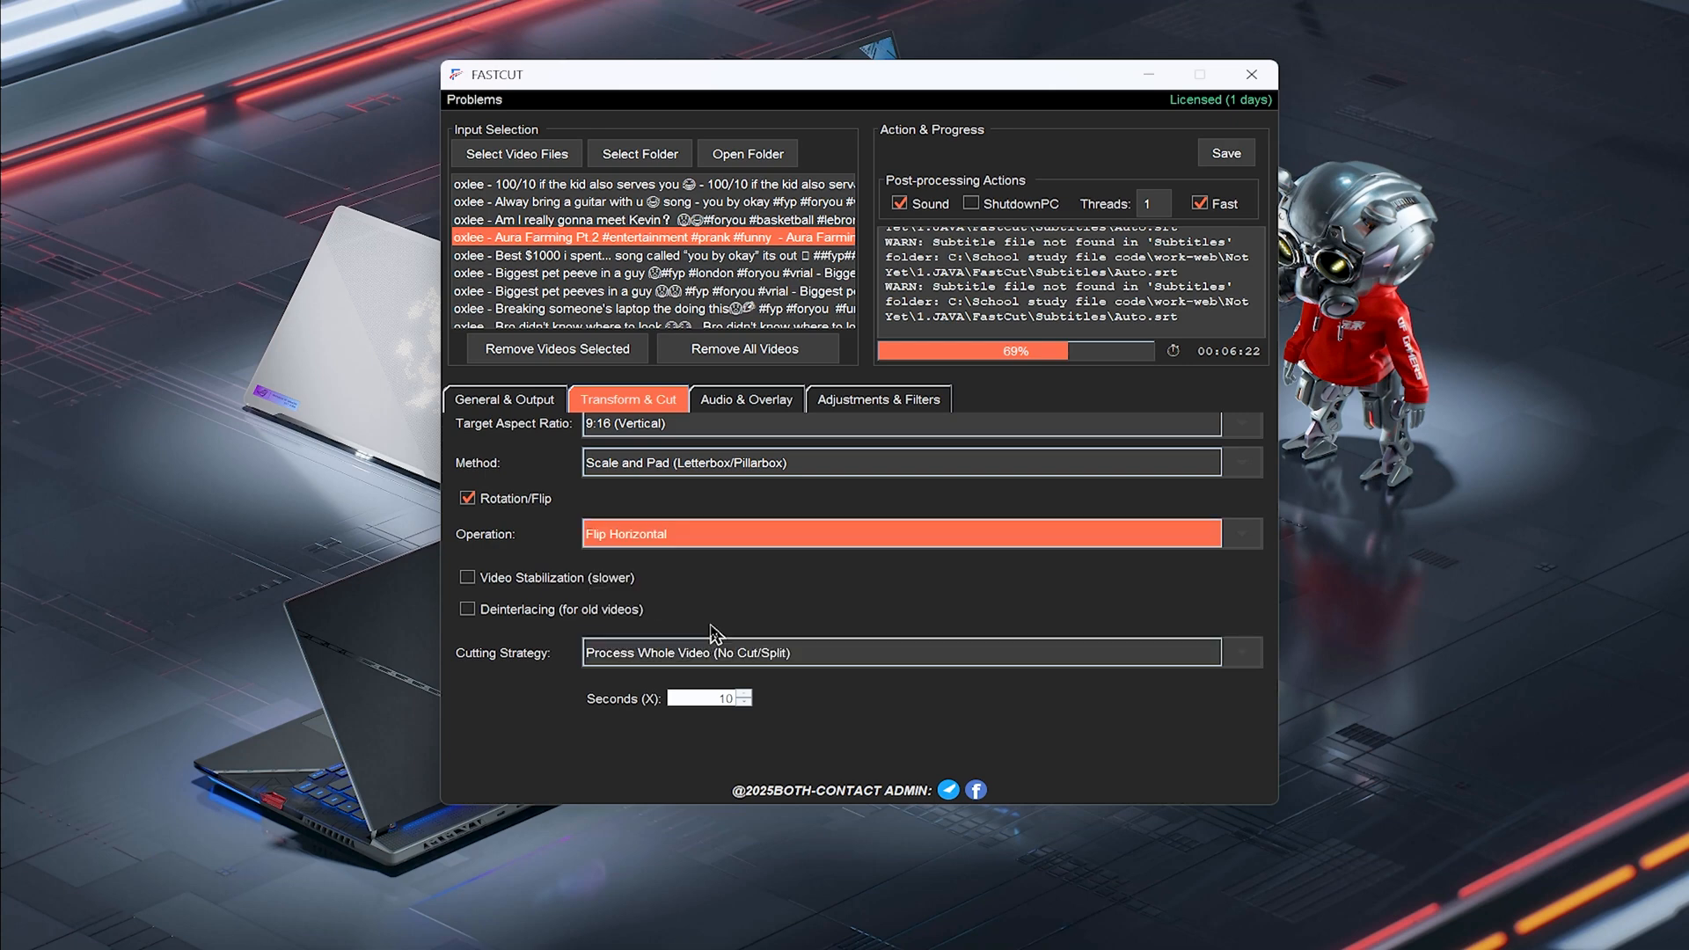
{"action": "scroll", "coordinate": [730, 589], "scroll_direction": "down", "scroll_amount": 1}
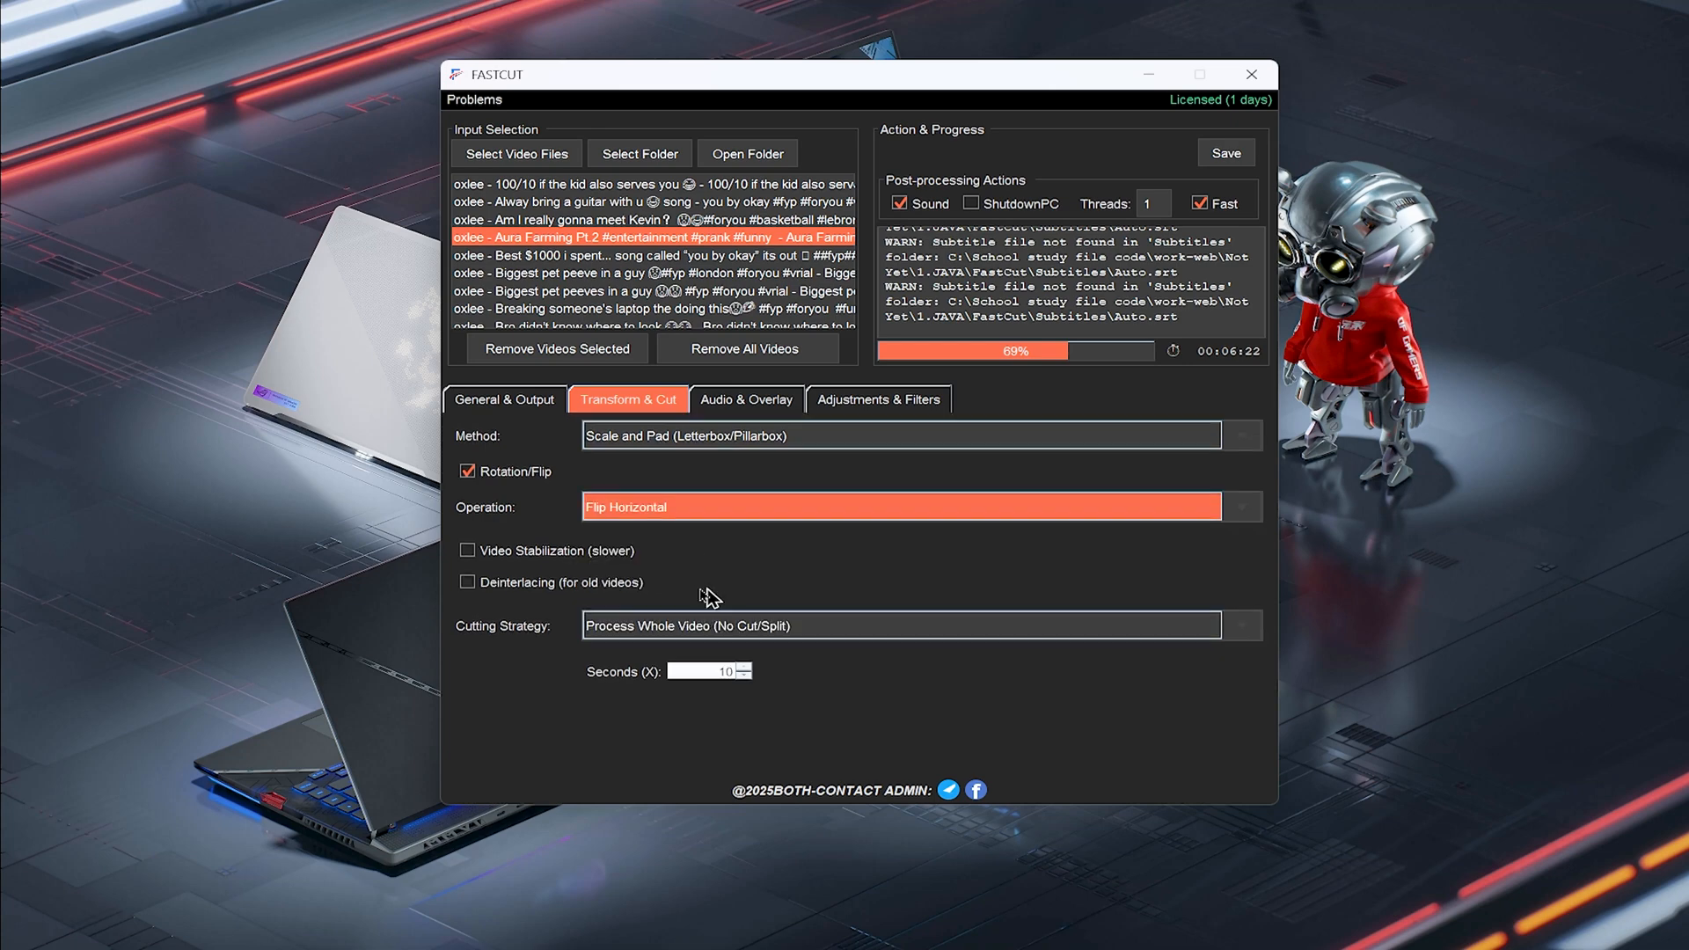
{"action": "left_click", "coordinate": [519, 555]}
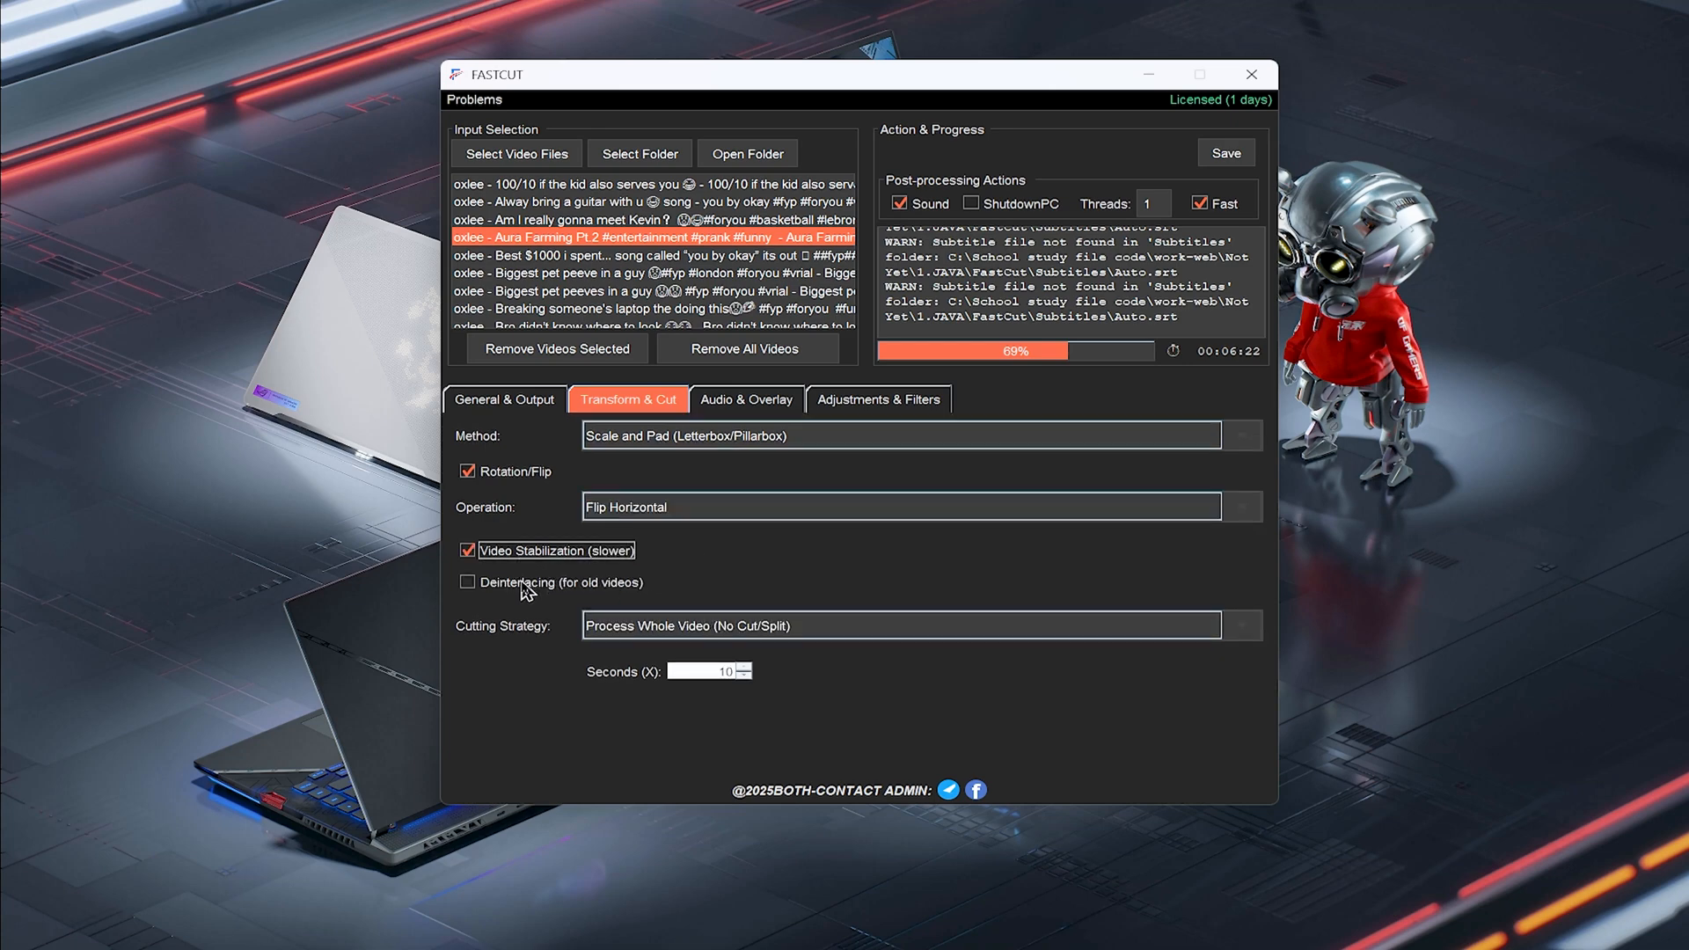
Turn off both Video Stabilization and Deinterlacing in the Transform & Cut settings
{"action": "left_click", "coordinate": [521, 584]}
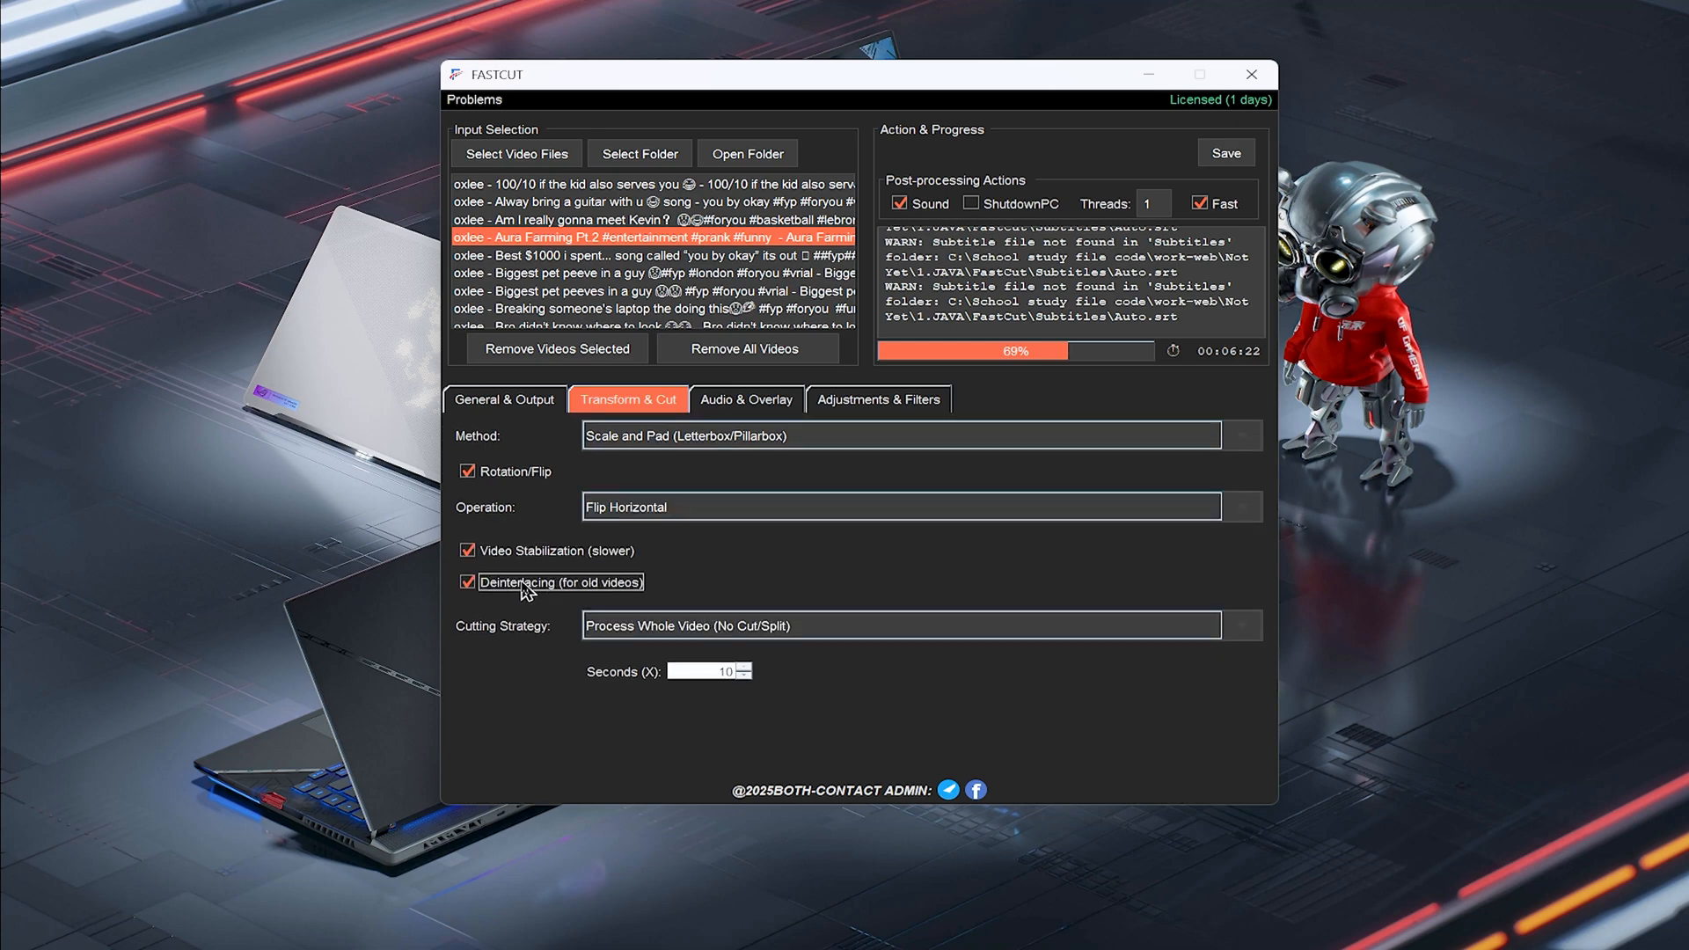
{"action": "left_click", "coordinate": [593, 559]}
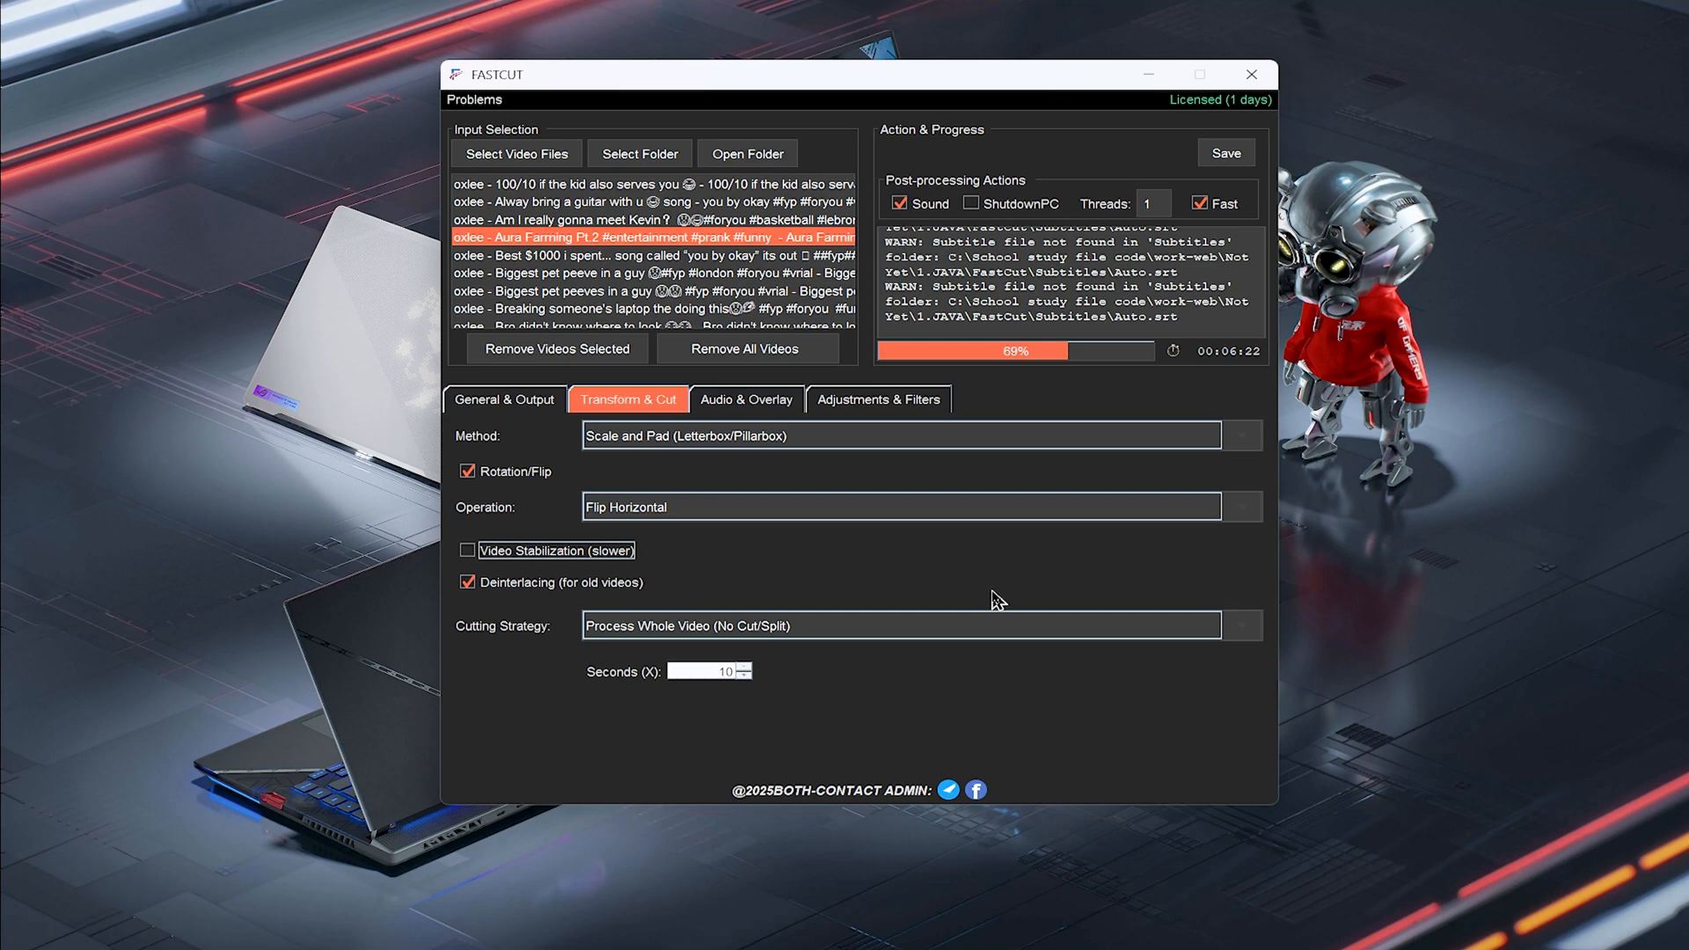
{"action": "left_click", "coordinate": [500, 554]}
{"action": "left_click", "coordinate": [534, 552]}
{"action": "left_click", "coordinate": [526, 586]}
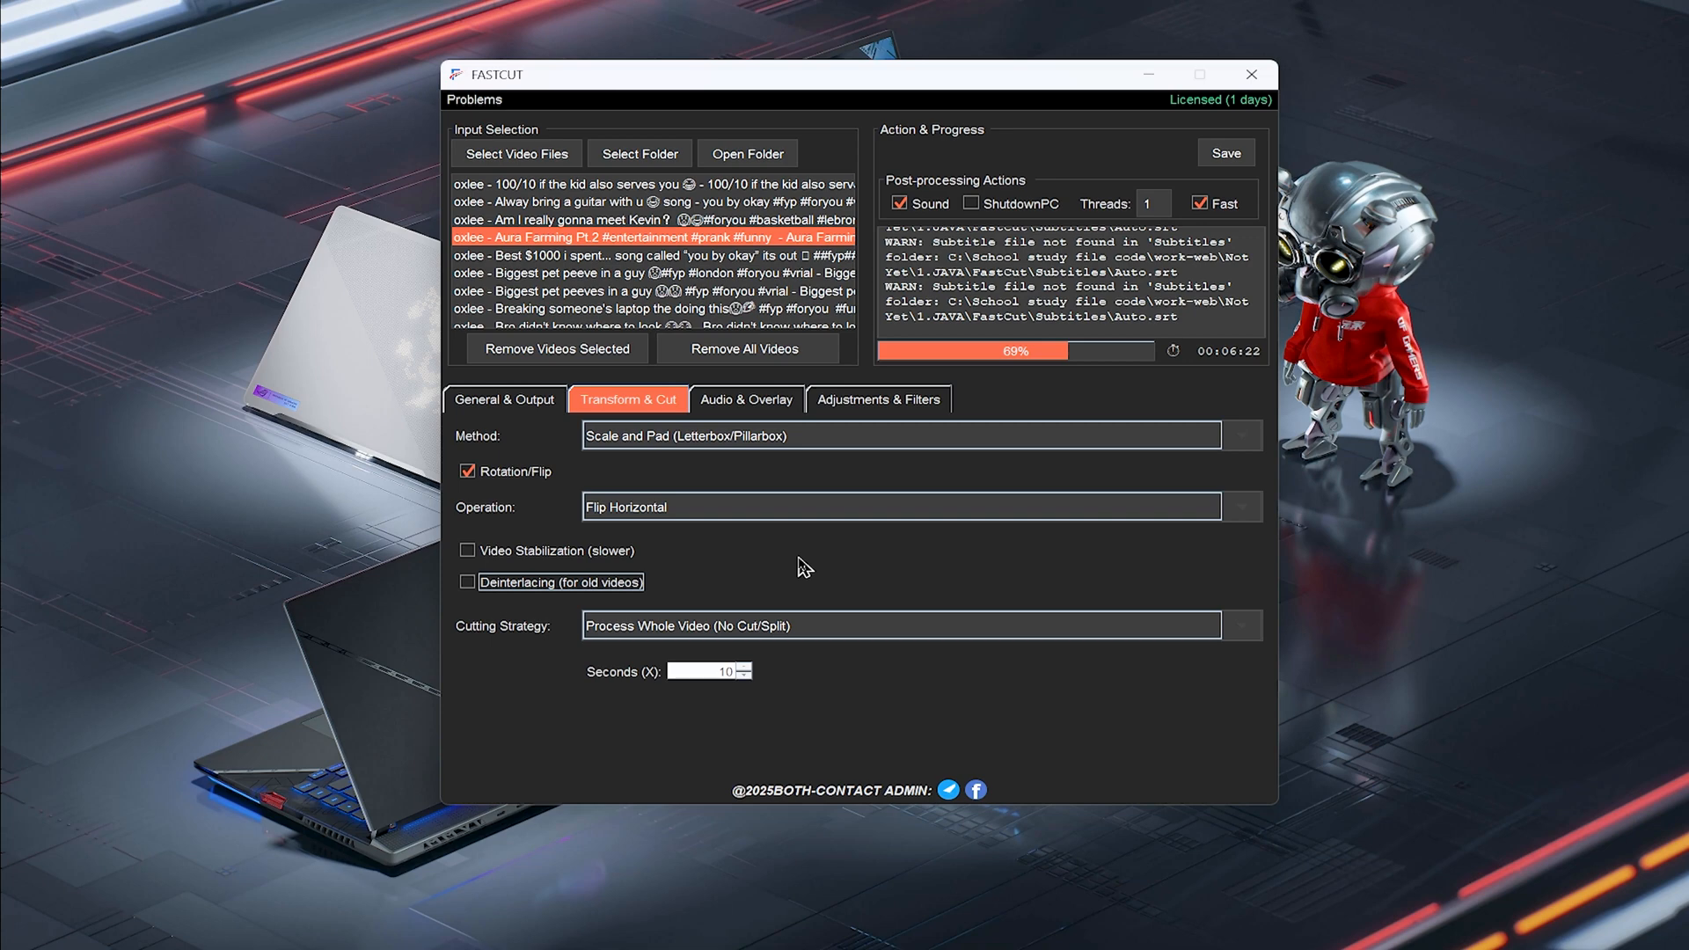
Review the cutting strategy options without changing the selection
{"action": "left_click", "coordinate": [842, 630]}
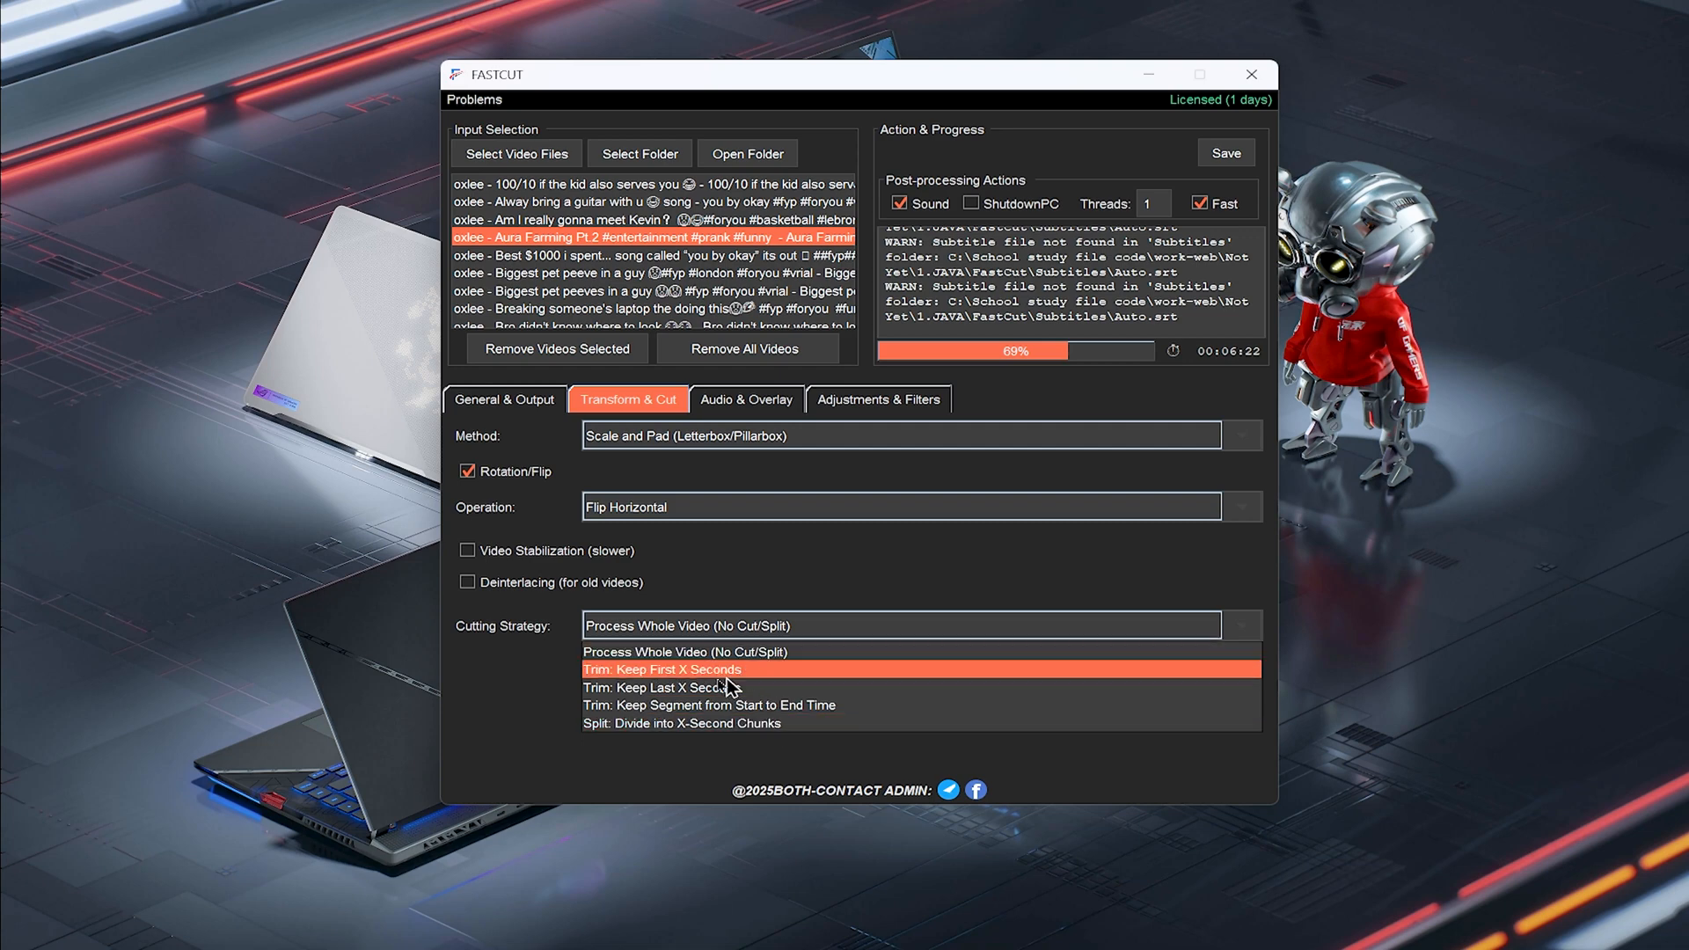
{"action": "left_click", "coordinate": [778, 577]}
{"action": "scroll", "coordinate": [808, 585], "scroll_direction": "up", "scroll_amount": 2}
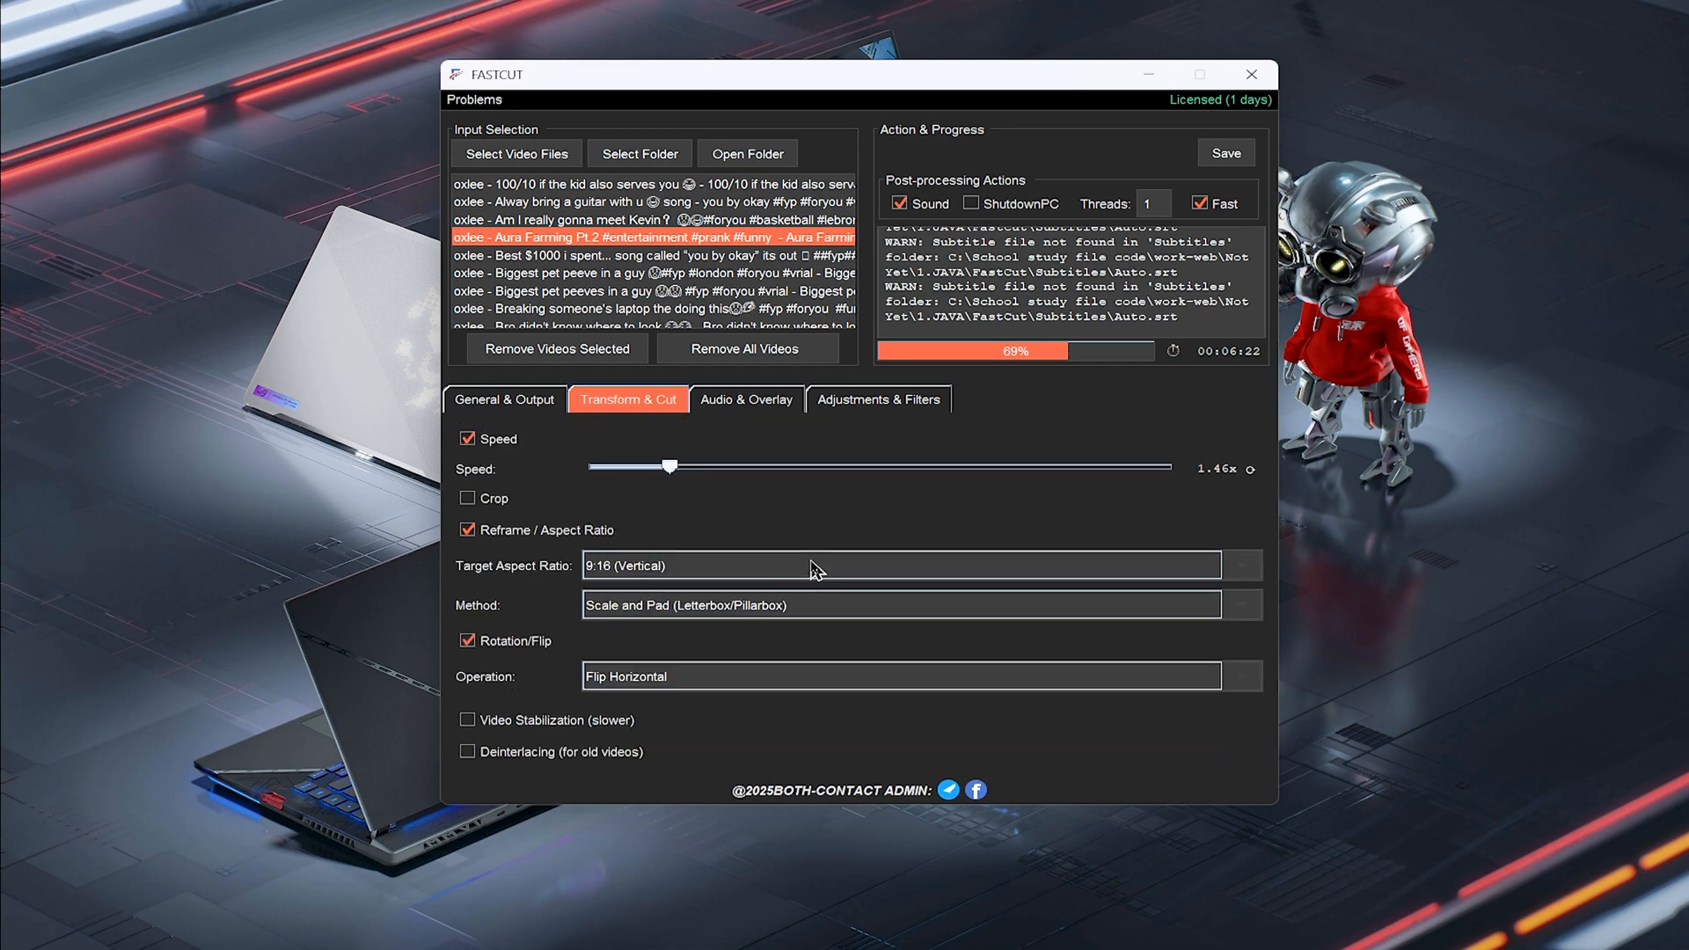
Set the audio volume adjustment to about 144% in the Audio & Overlay settings
{"action": "left_click", "coordinate": [722, 404]}
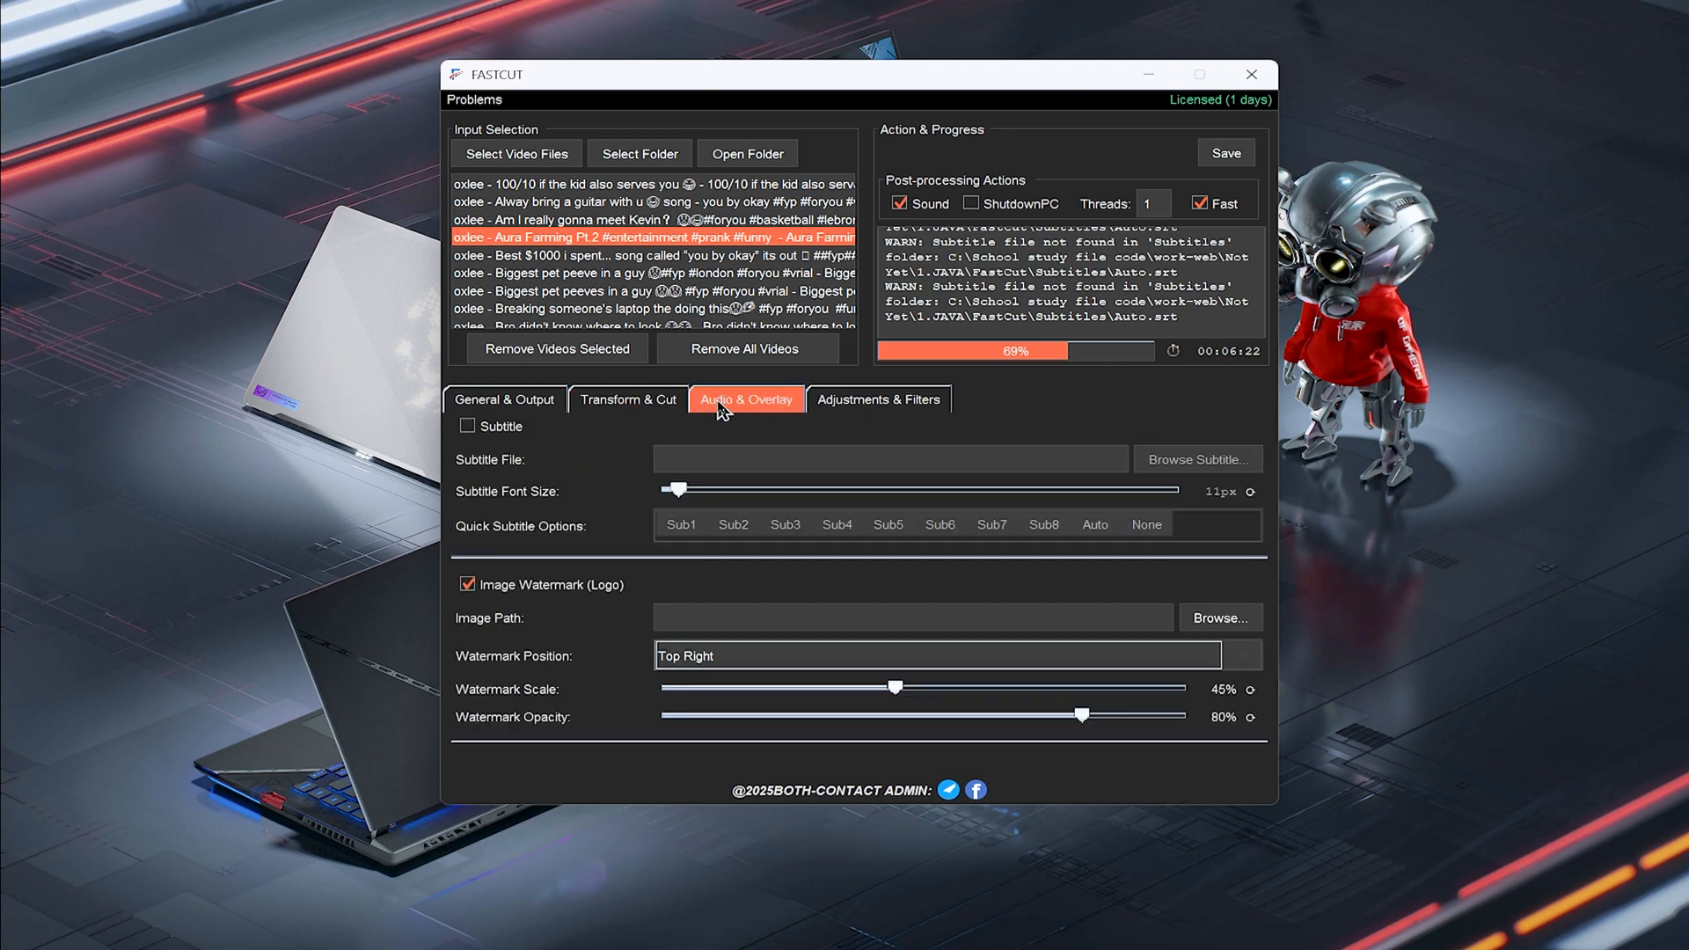
{"action": "scroll", "coordinate": [845, 462], "scroll_direction": "up", "scroll_amount": 5}
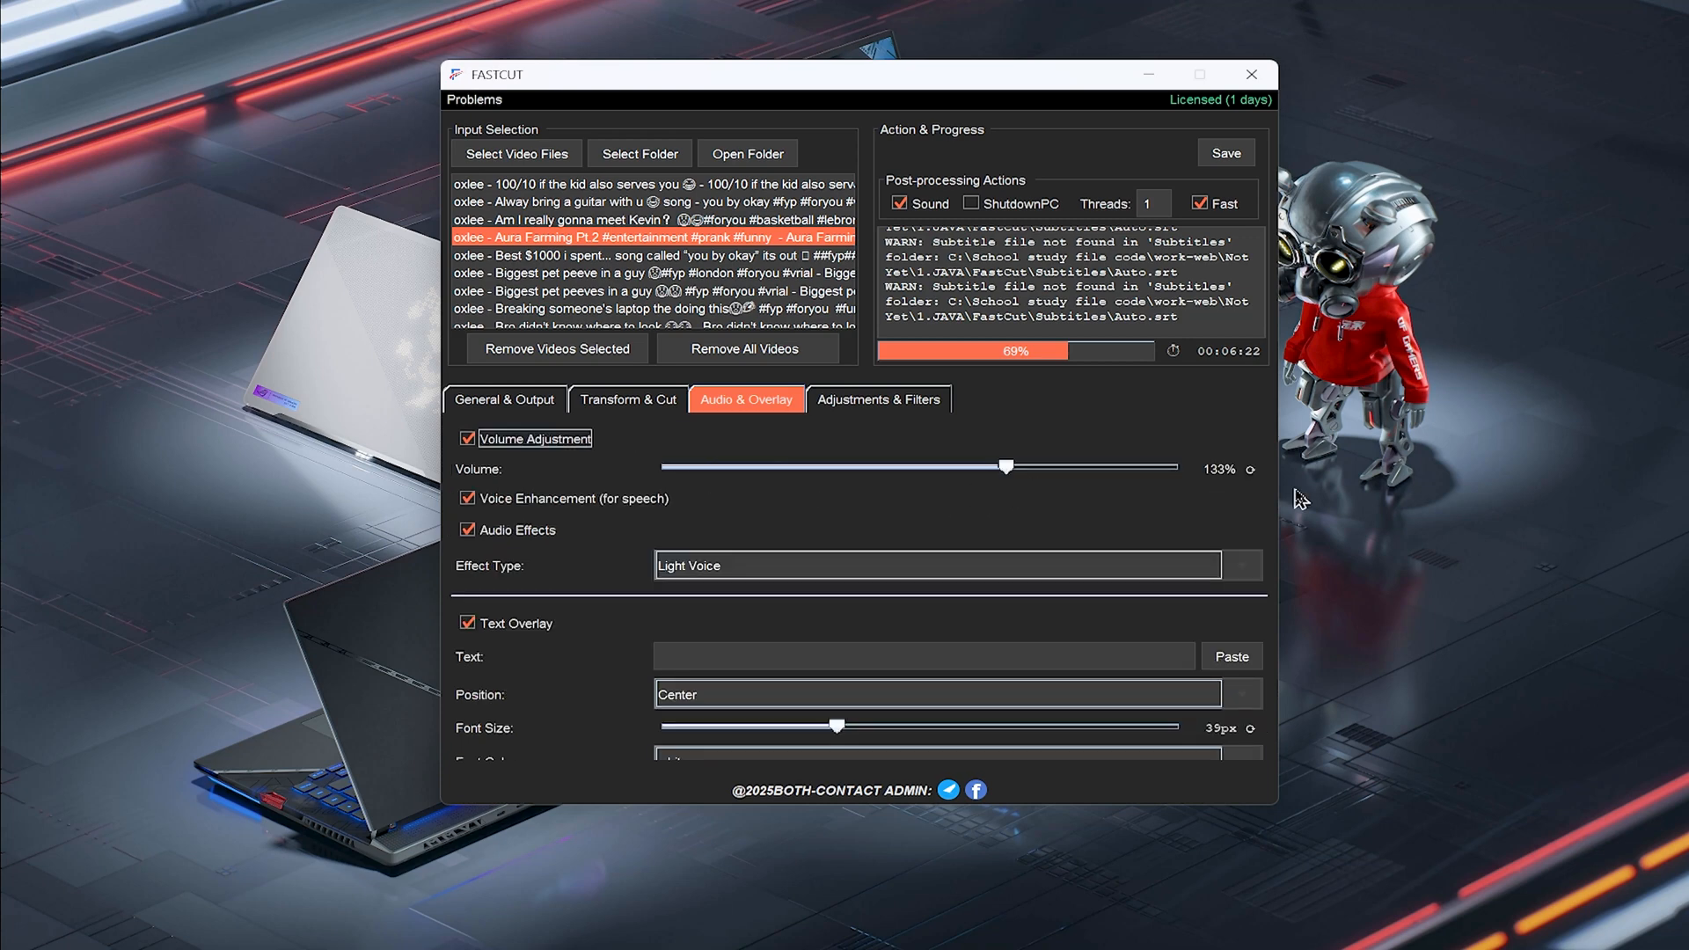
{"action": "left_click", "coordinate": [1252, 470]}
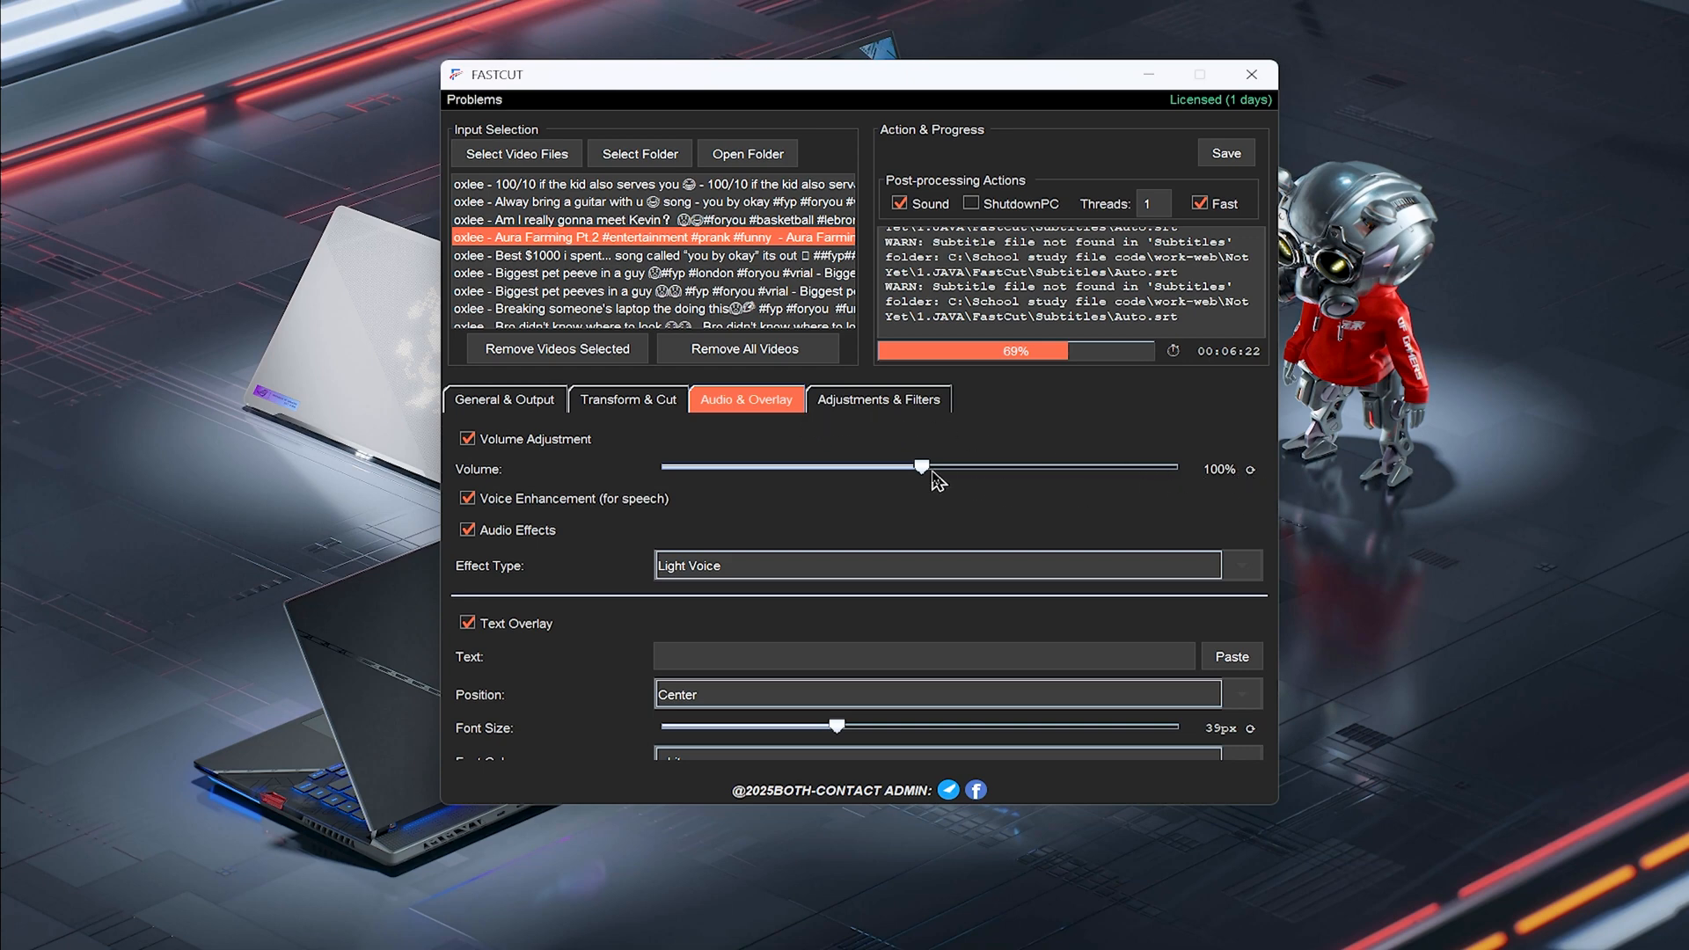
{"action": "left_click_drag", "start_coordinate": [926, 471], "coordinate": [1029, 471]}
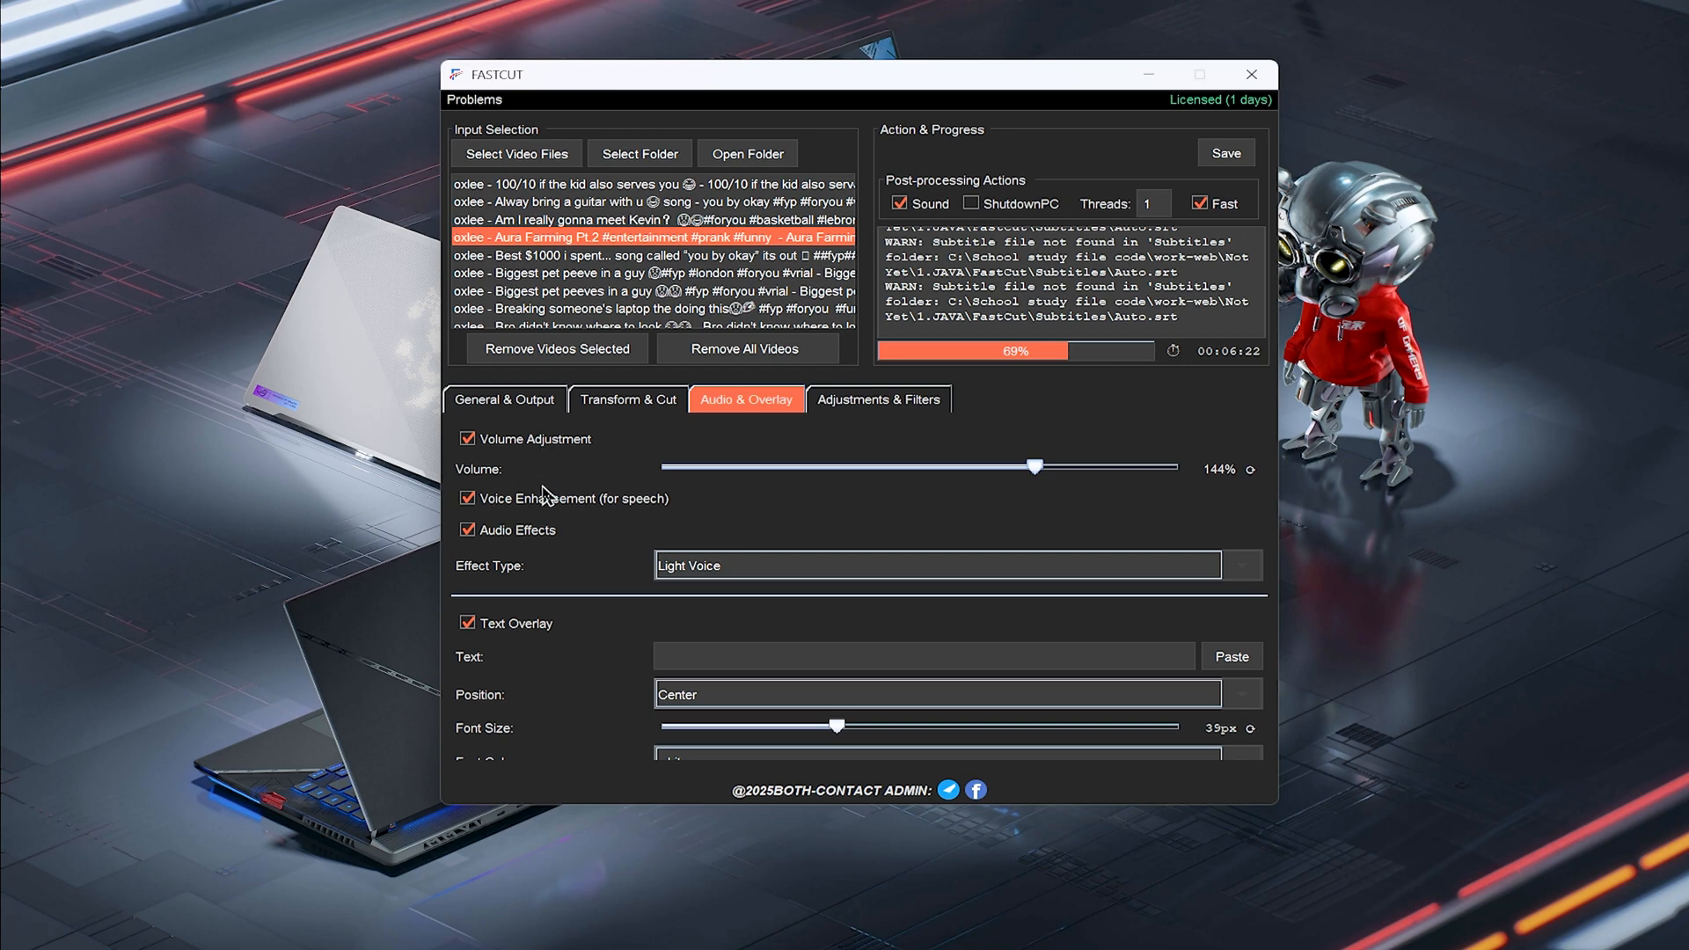
Try the Original Voice audio effect and switch the effect type back to Light Voice
{"action": "left_click", "coordinate": [468, 499]}
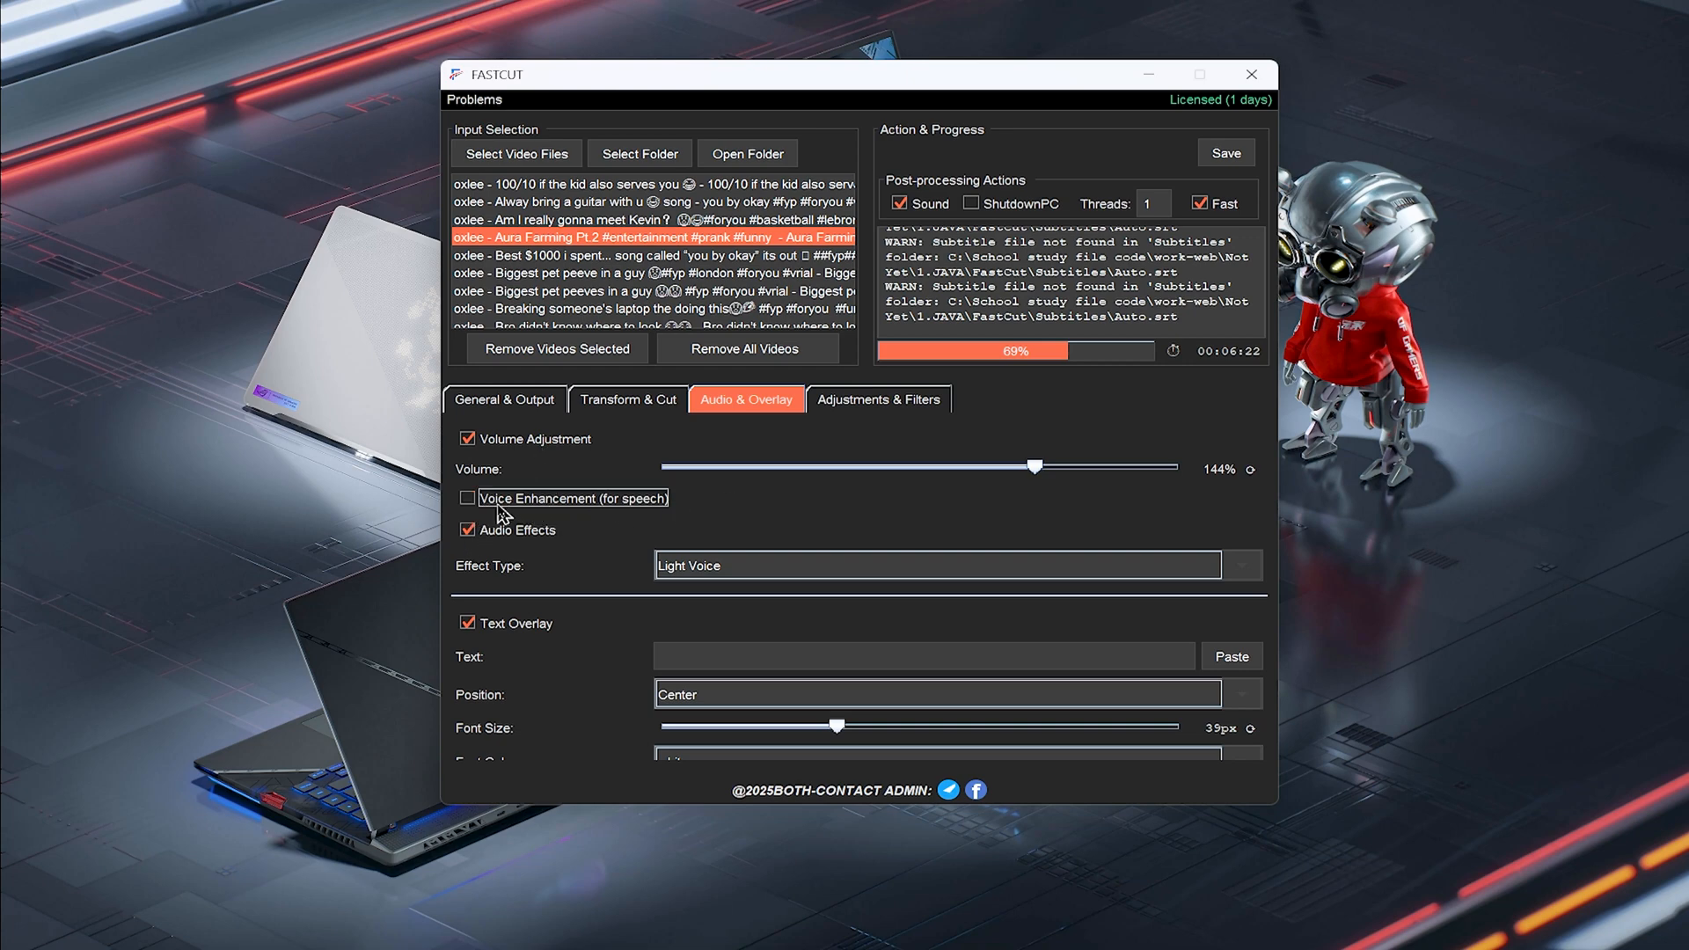
{"action": "scroll", "coordinate": [744, 486], "scroll_direction": "down", "scroll_amount": 1}
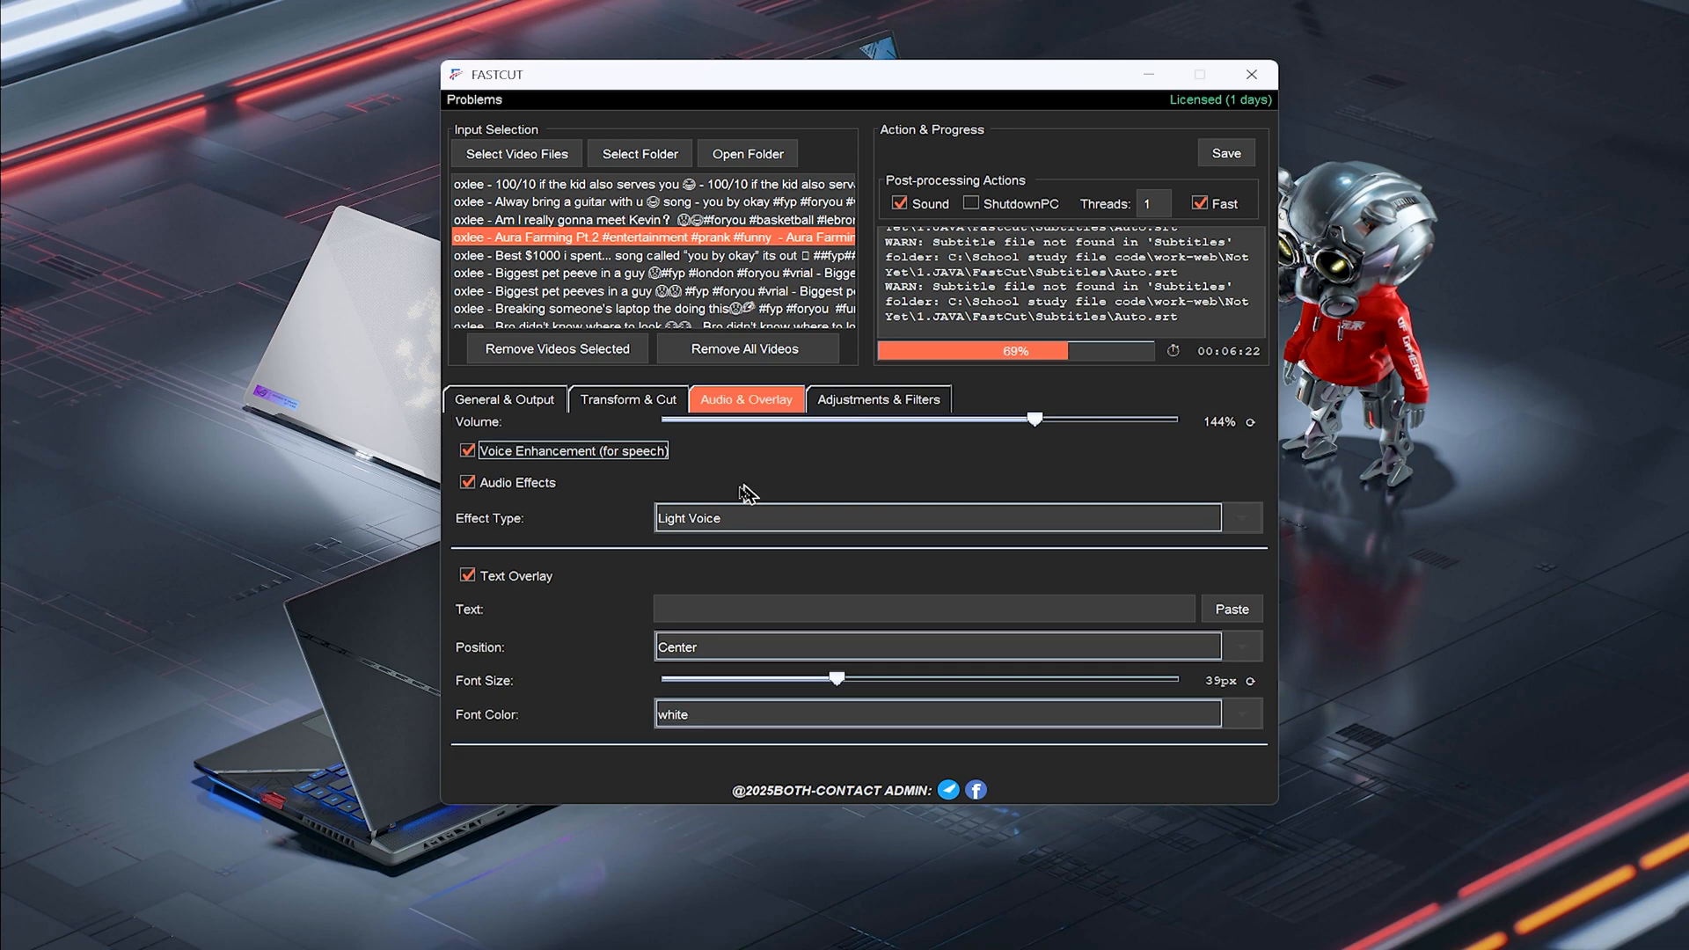
{"action": "left_click", "coordinate": [713, 519]}
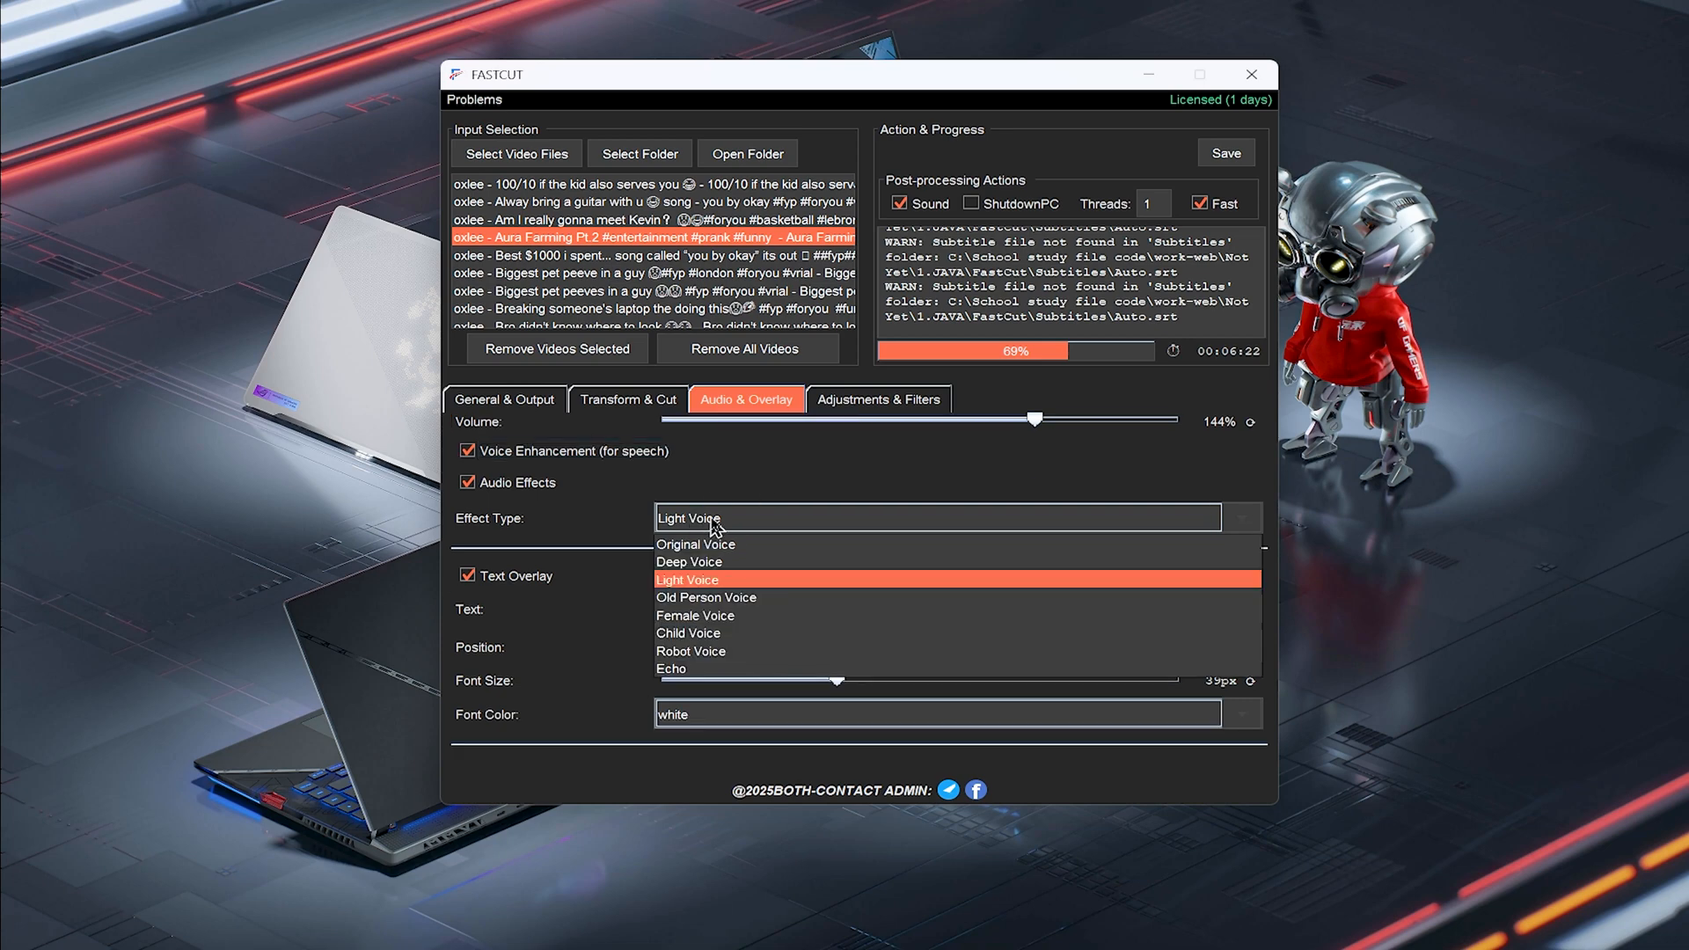
{"action": "left_click", "coordinate": [753, 552]}
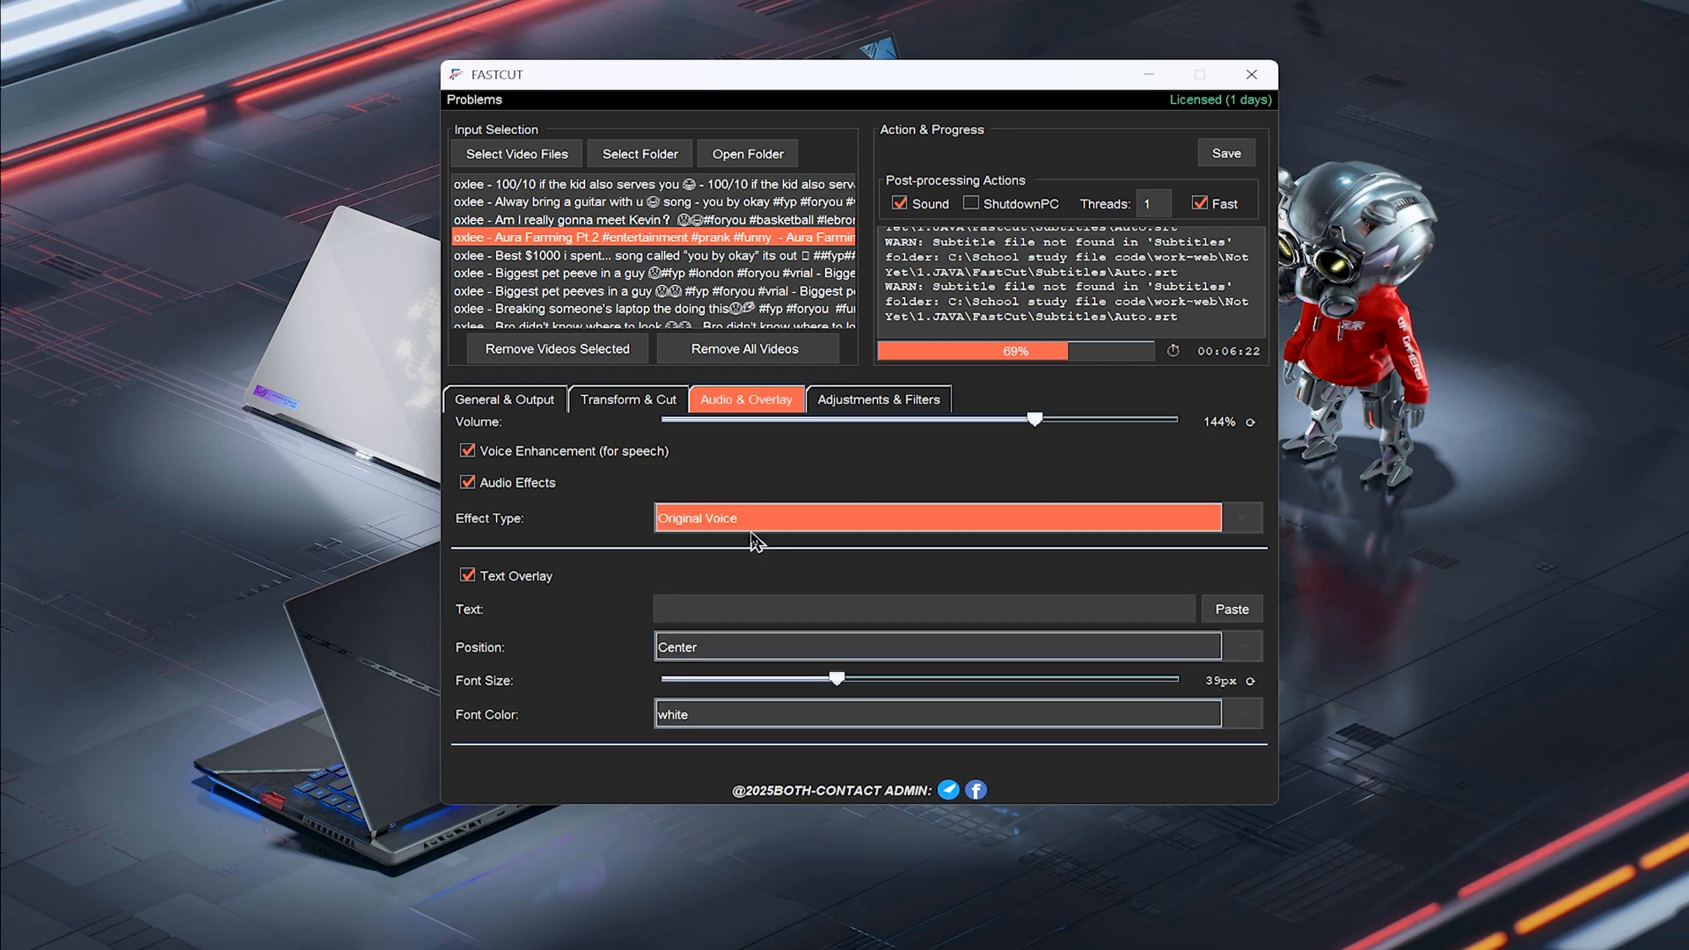
{"action": "left_click", "coordinate": [768, 526]}
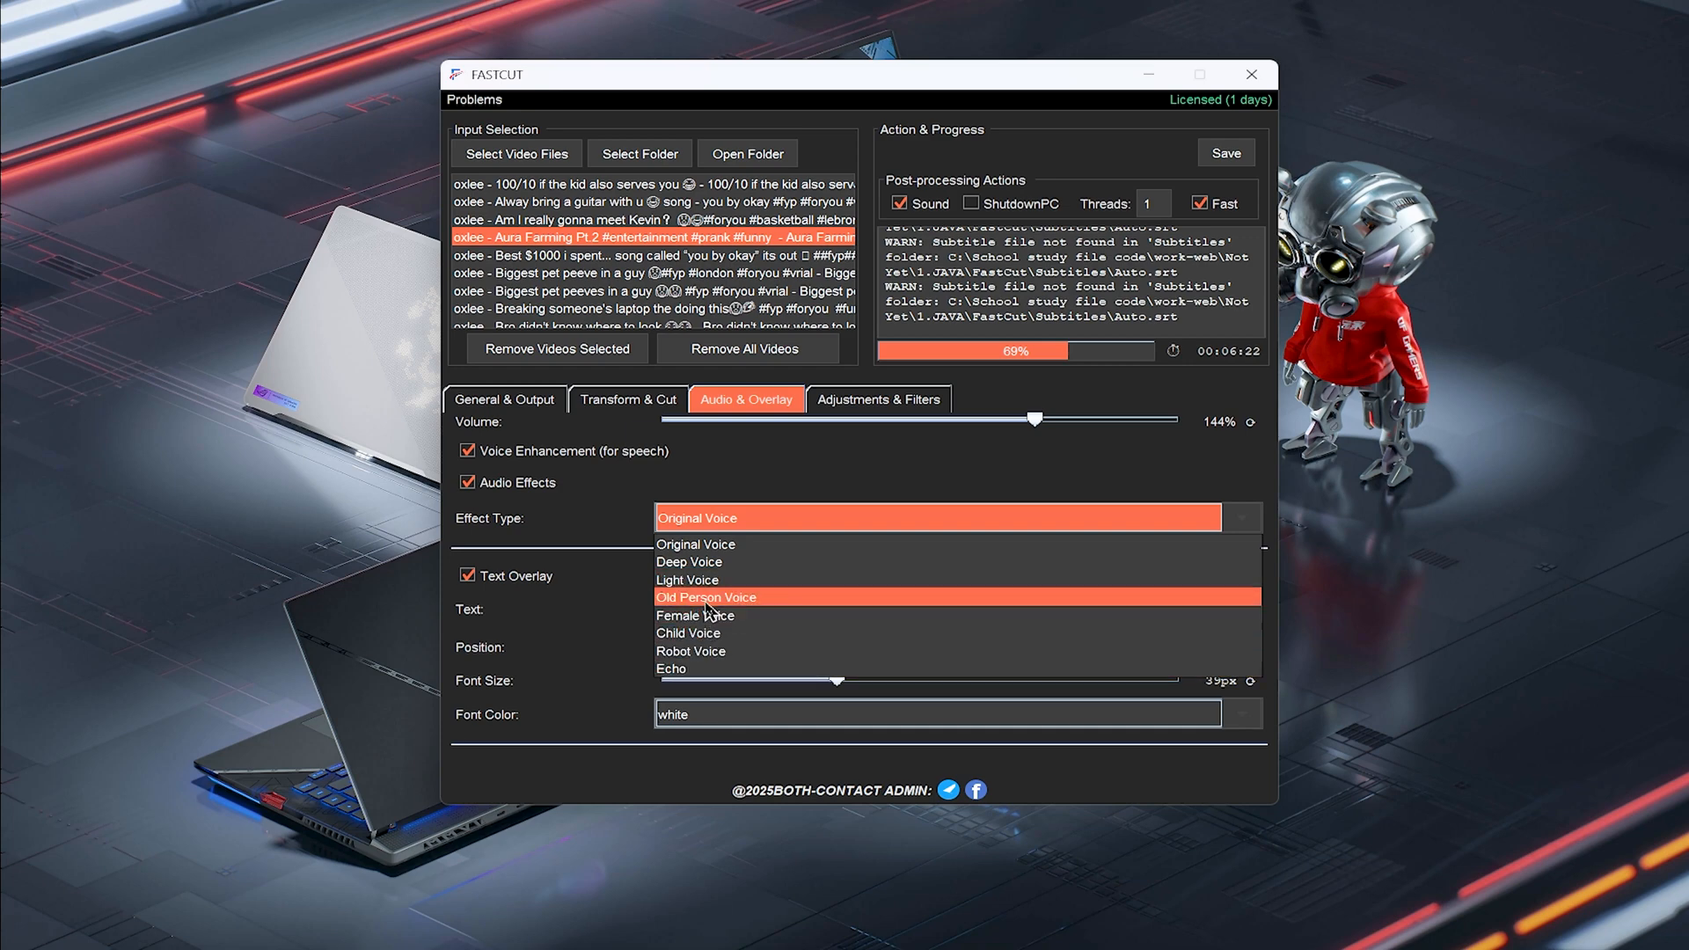
{"action": "left_click", "coordinate": [620, 527]}
{"action": "left_click", "coordinate": [707, 527]}
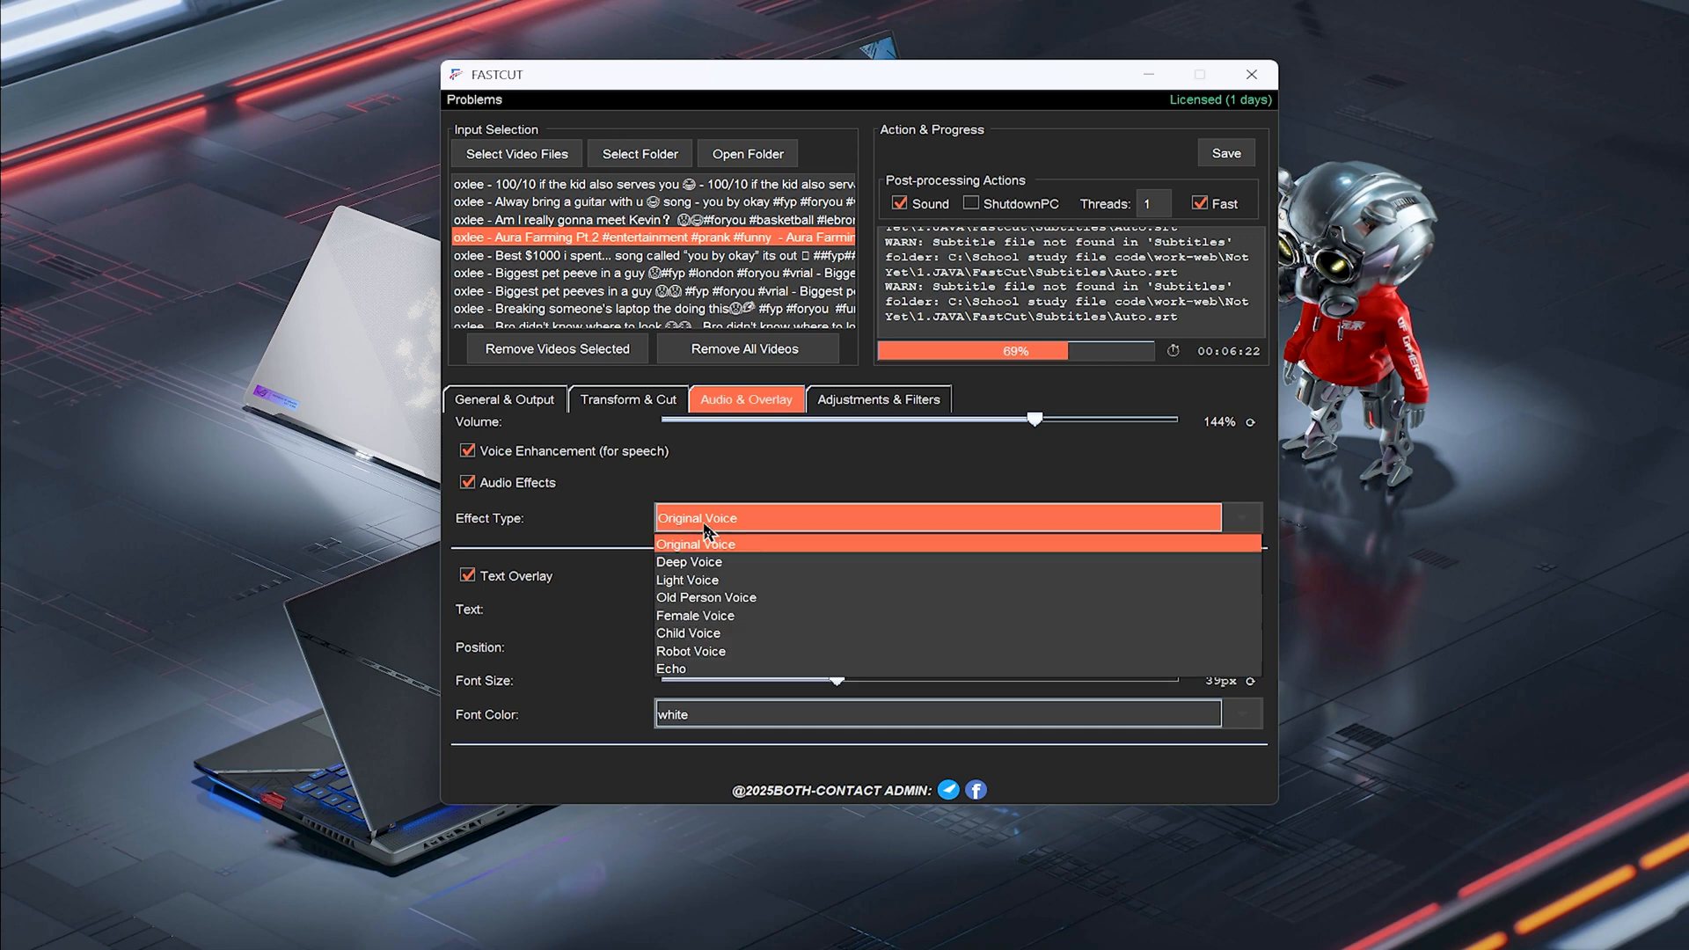
{"action": "left_click", "coordinate": [708, 581]}
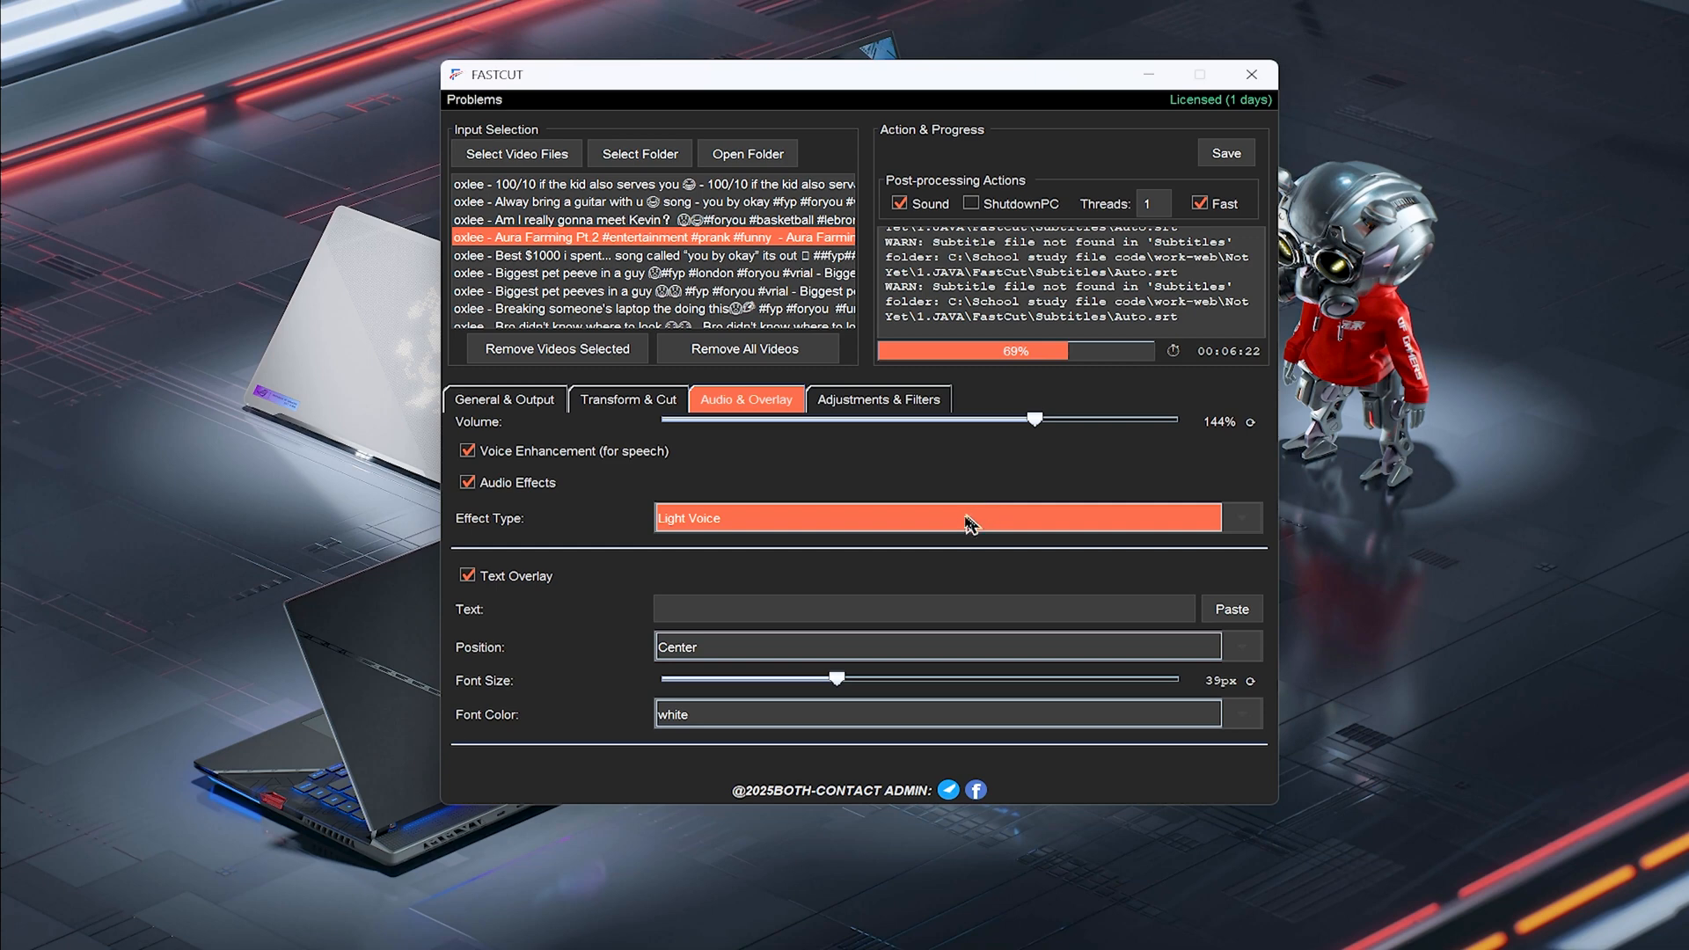
Keep the text overlay position at Center and set its font size to about 36 px
{"action": "scroll", "coordinate": [946, 541], "scroll_direction": "down", "scroll_amount": 1}
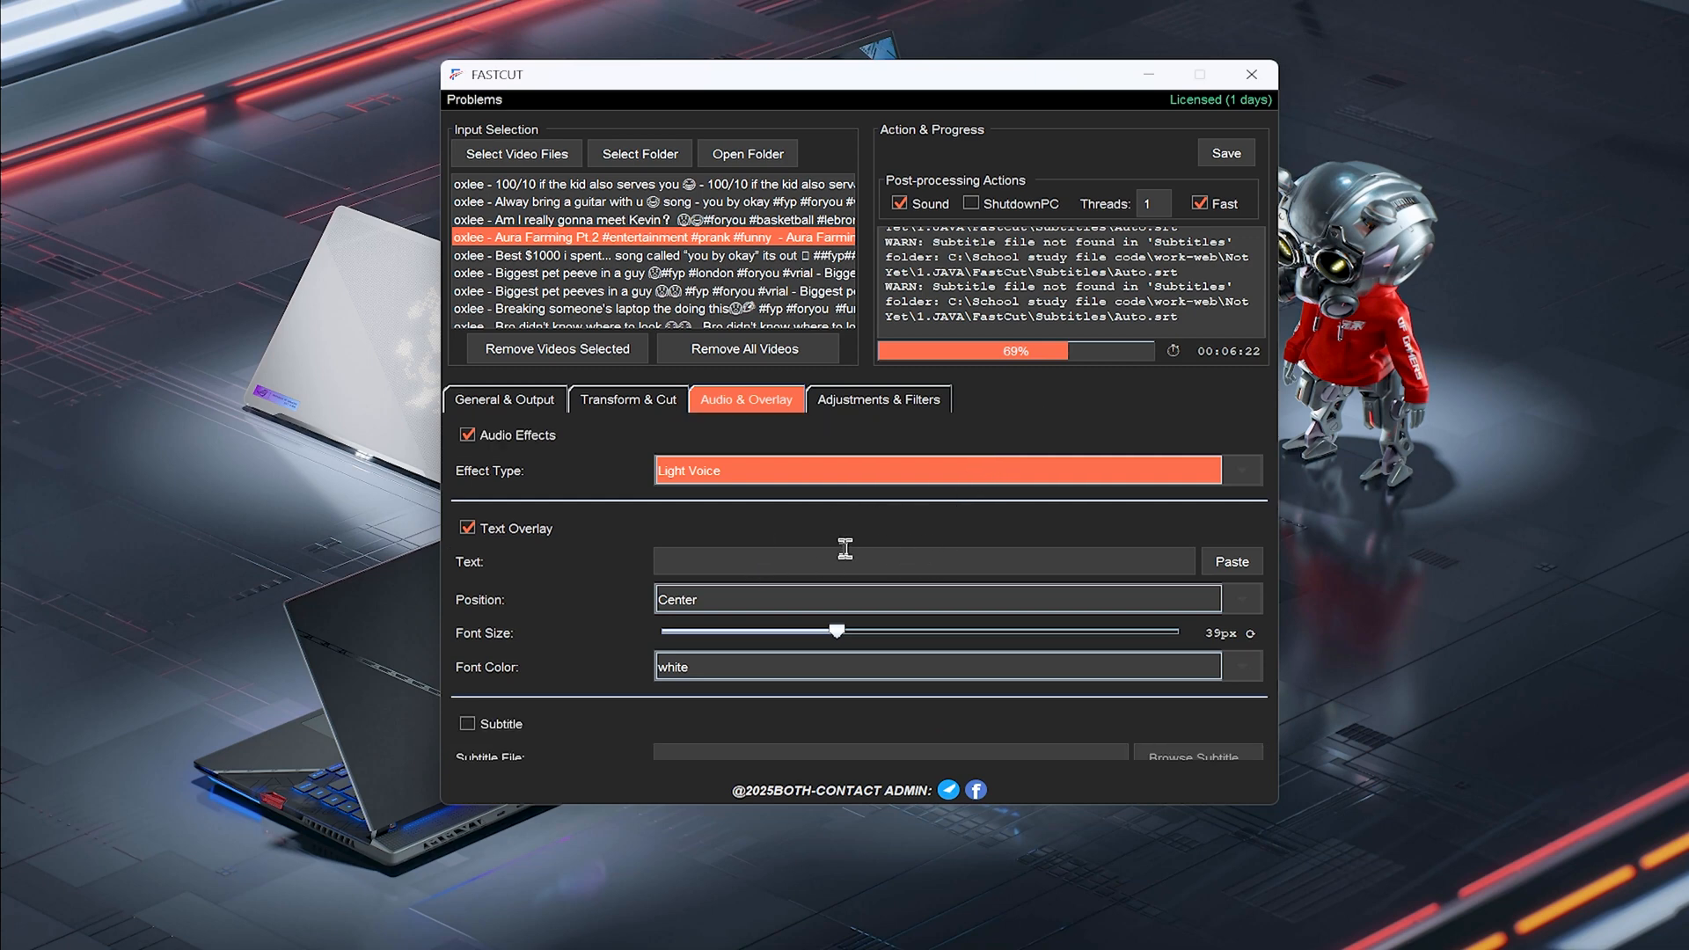
{"action": "left_click", "coordinate": [804, 559]}
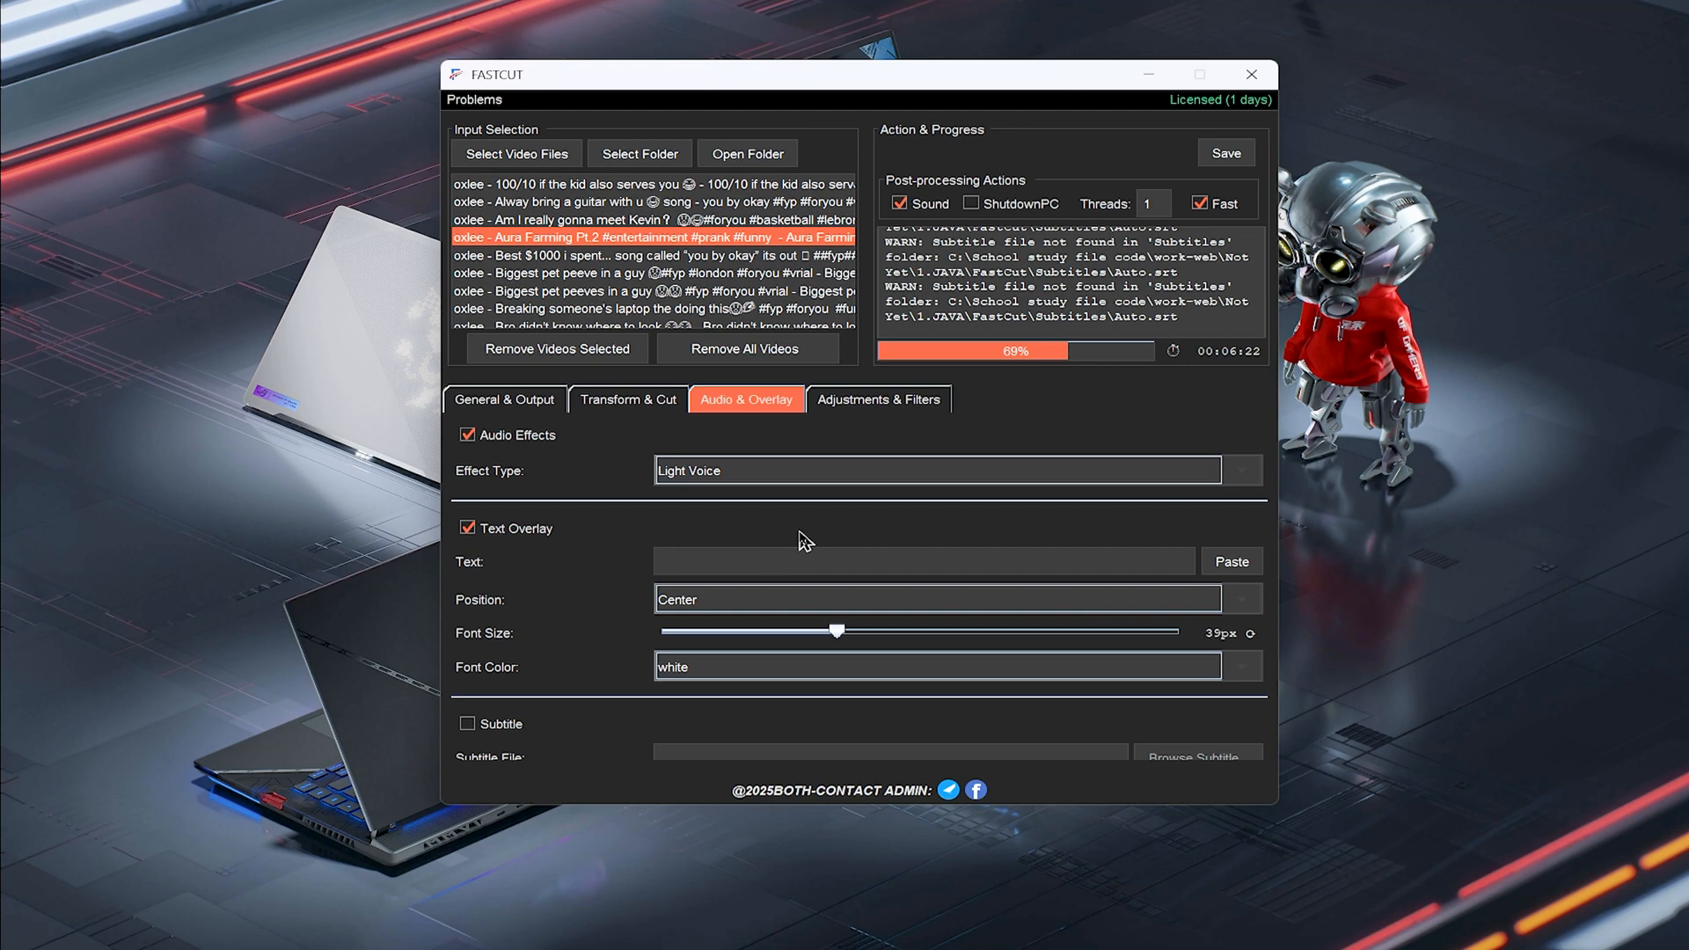
{"action": "scroll", "coordinate": [805, 541], "scroll_direction": "down", "scroll_amount": 1}
{"action": "left_click", "coordinate": [763, 554]}
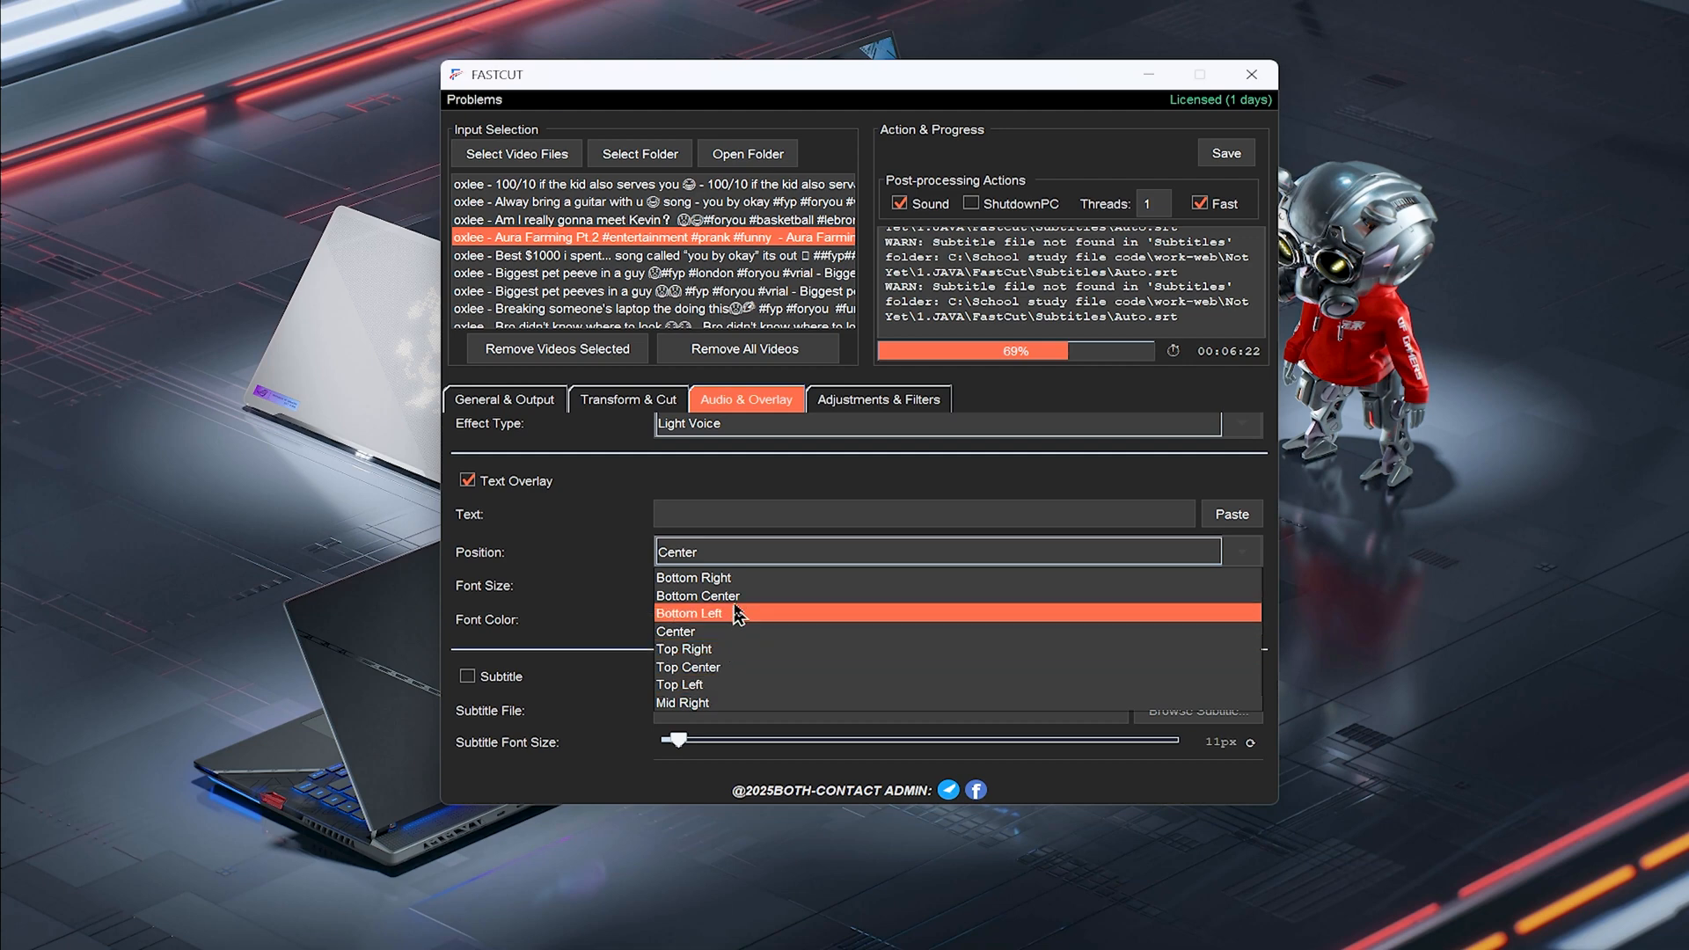
{"action": "scroll", "coordinate": [775, 643], "scroll_direction": "down", "scroll_amount": 1}
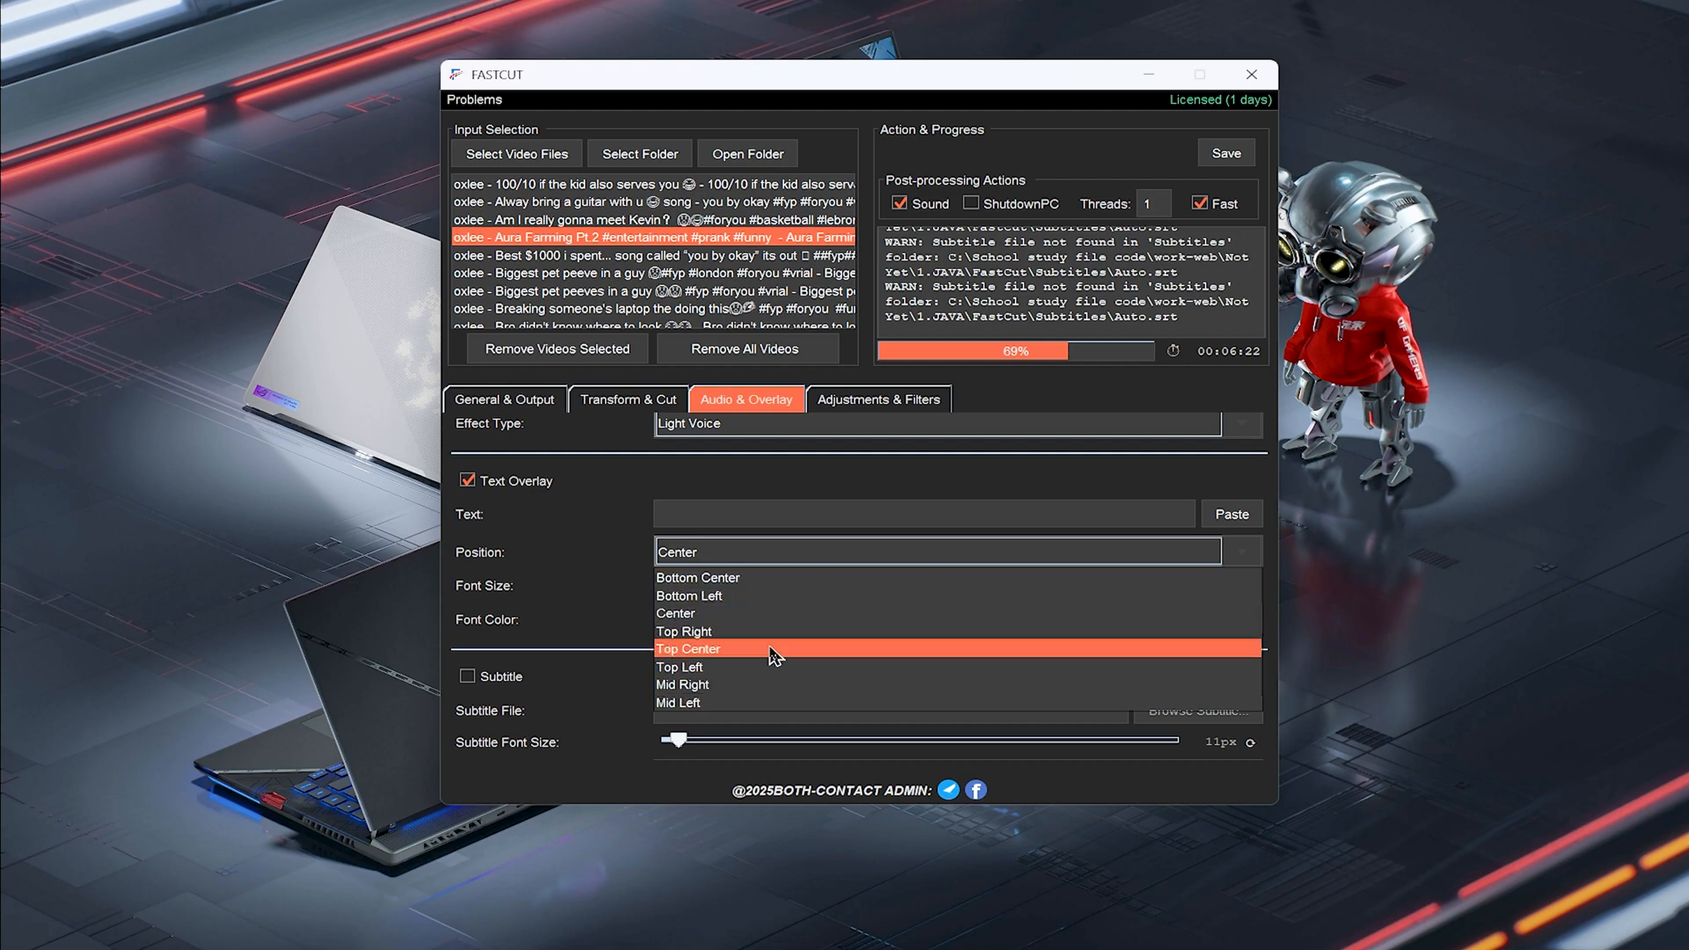
{"action": "left_click", "coordinate": [722, 616]}
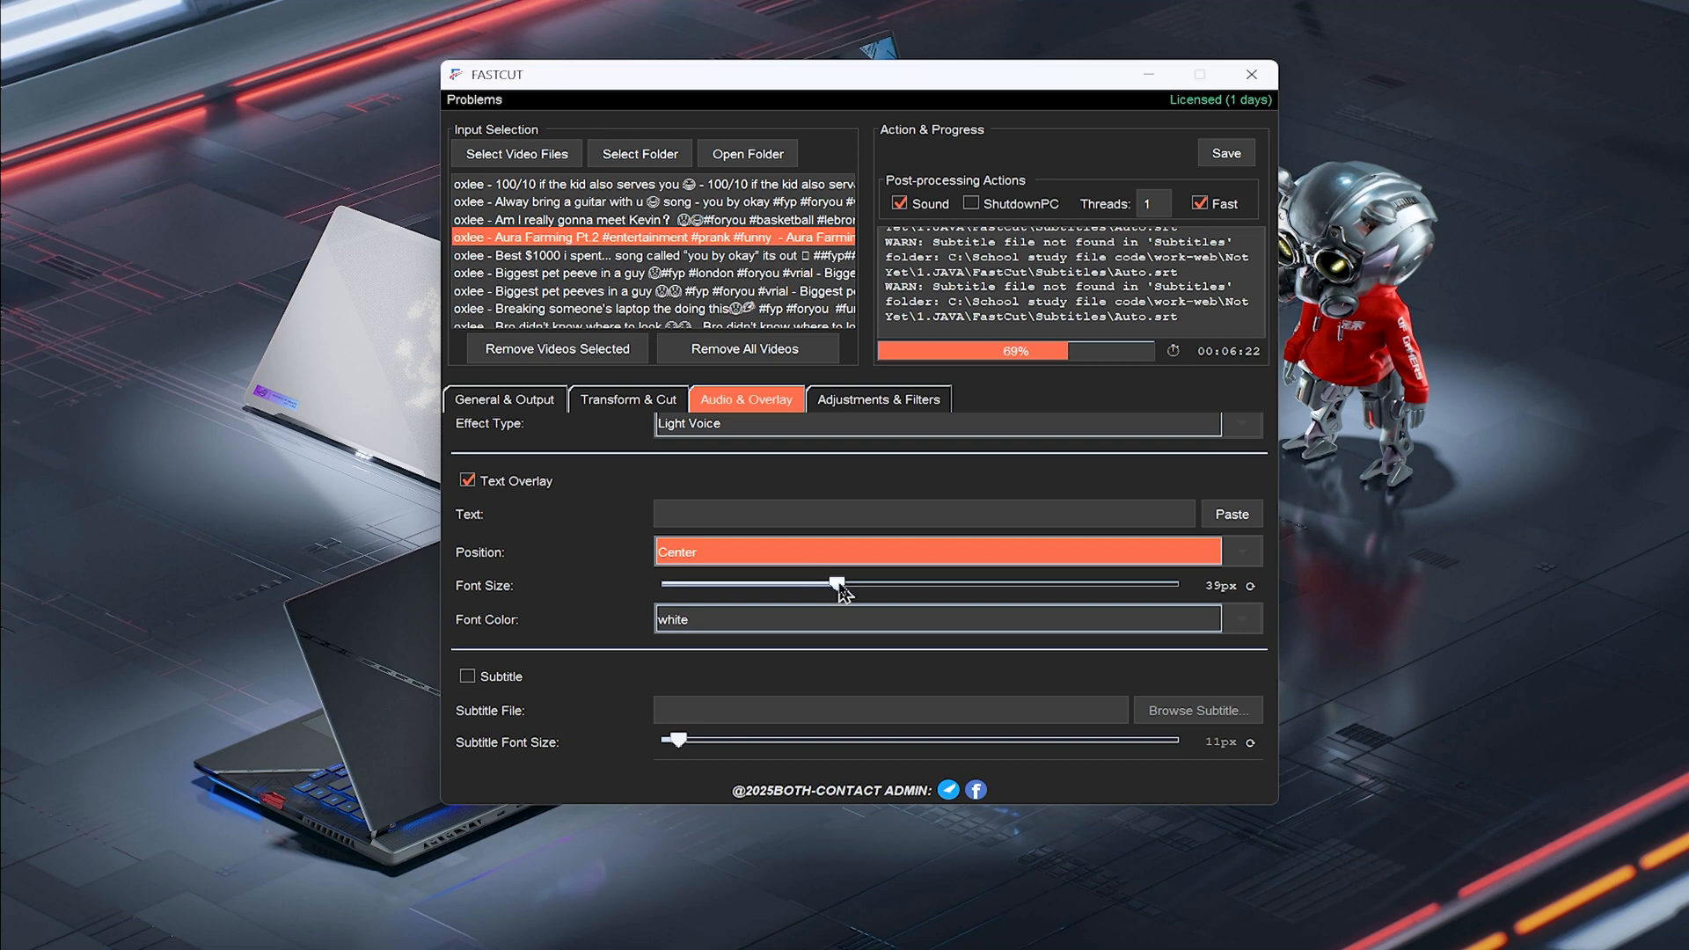
{"action": "left_click_drag", "start_coordinate": [839, 585], "coordinate": [820, 588]}
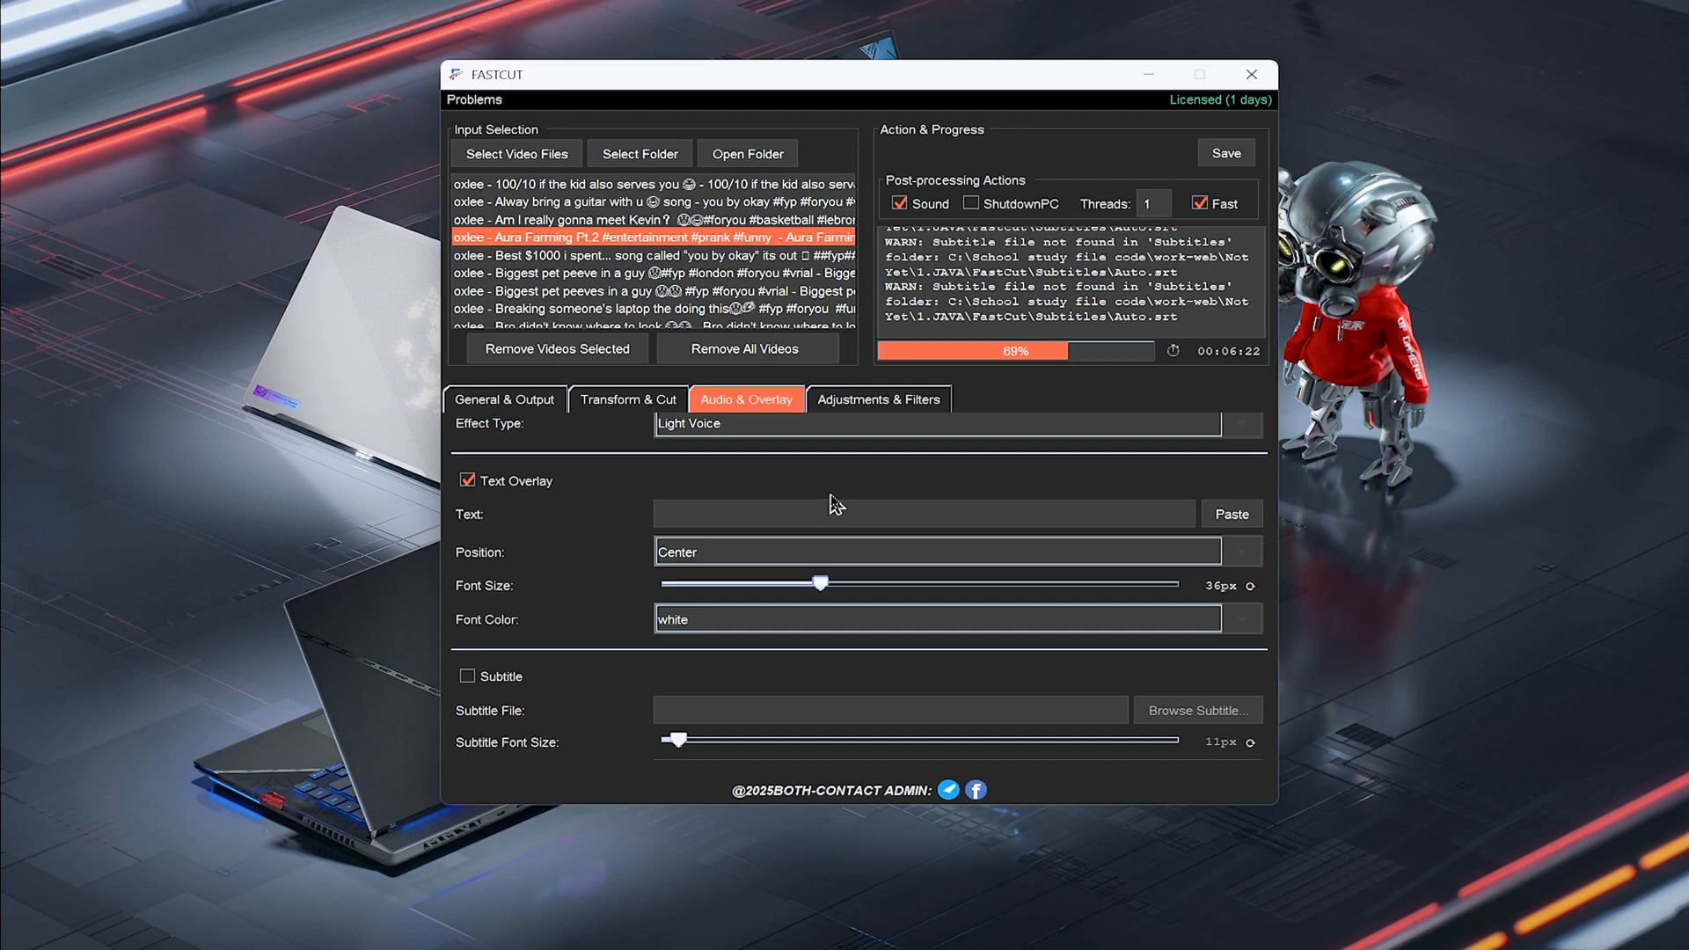
Set the text overlay font color to white and enable the Subtitle option
{"action": "scroll", "coordinate": [827, 506], "scroll_direction": "down", "scroll_amount": 1}
{"action": "left_click", "coordinate": [822, 574]}
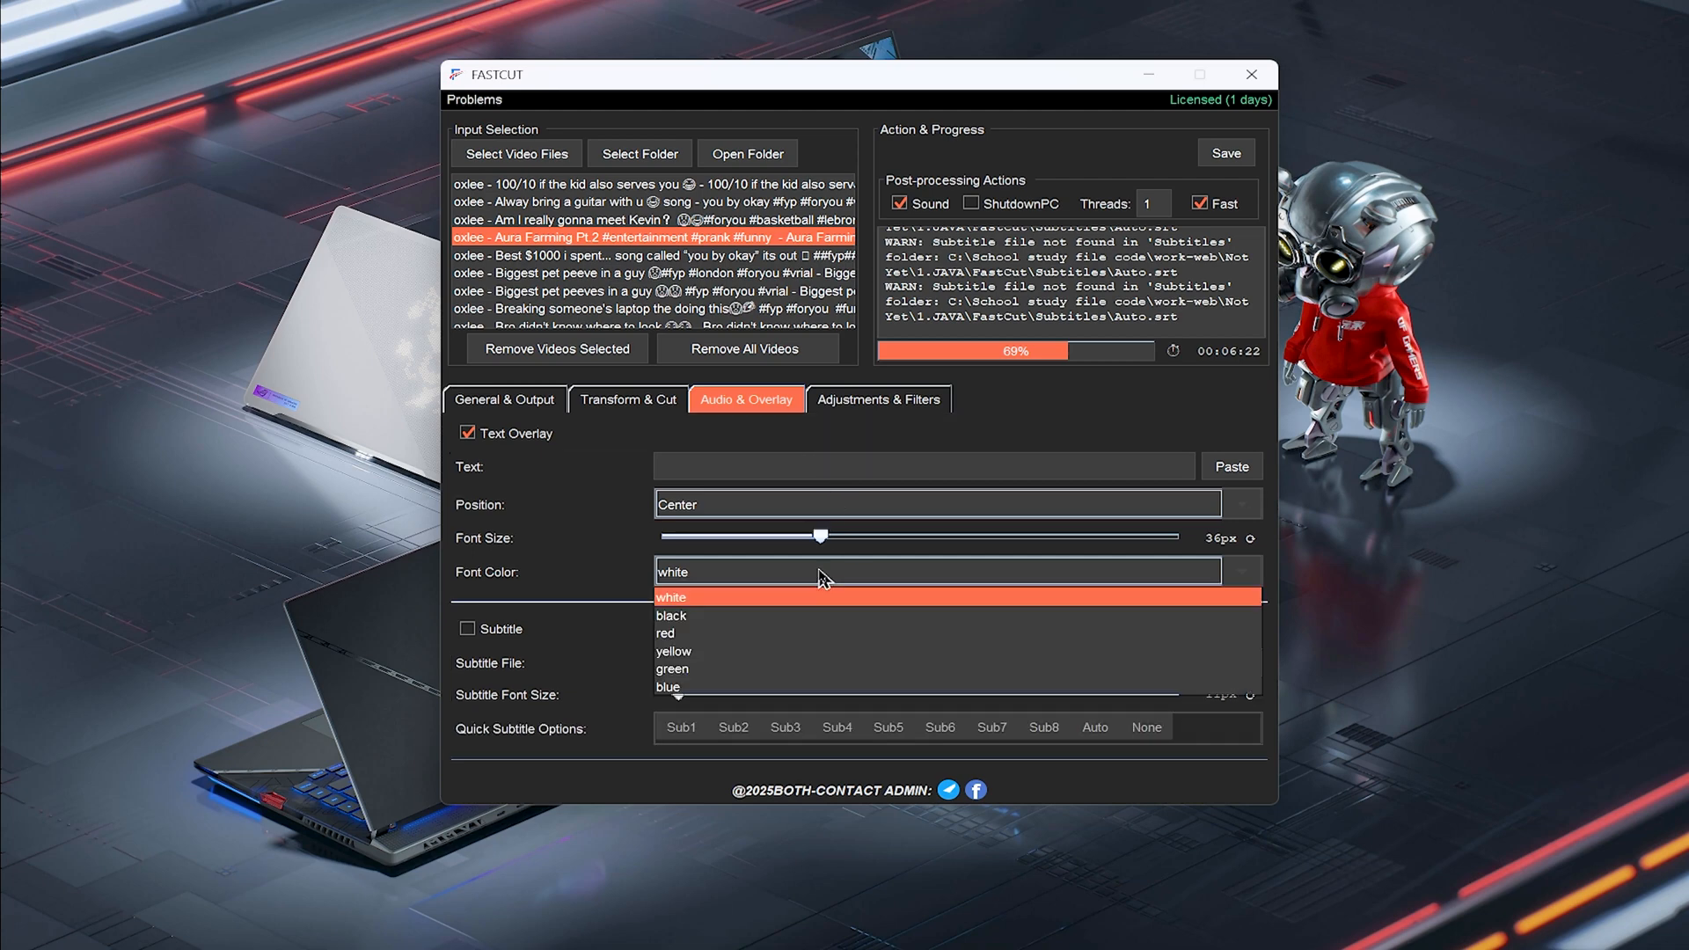
{"action": "left_click", "coordinate": [679, 596]}
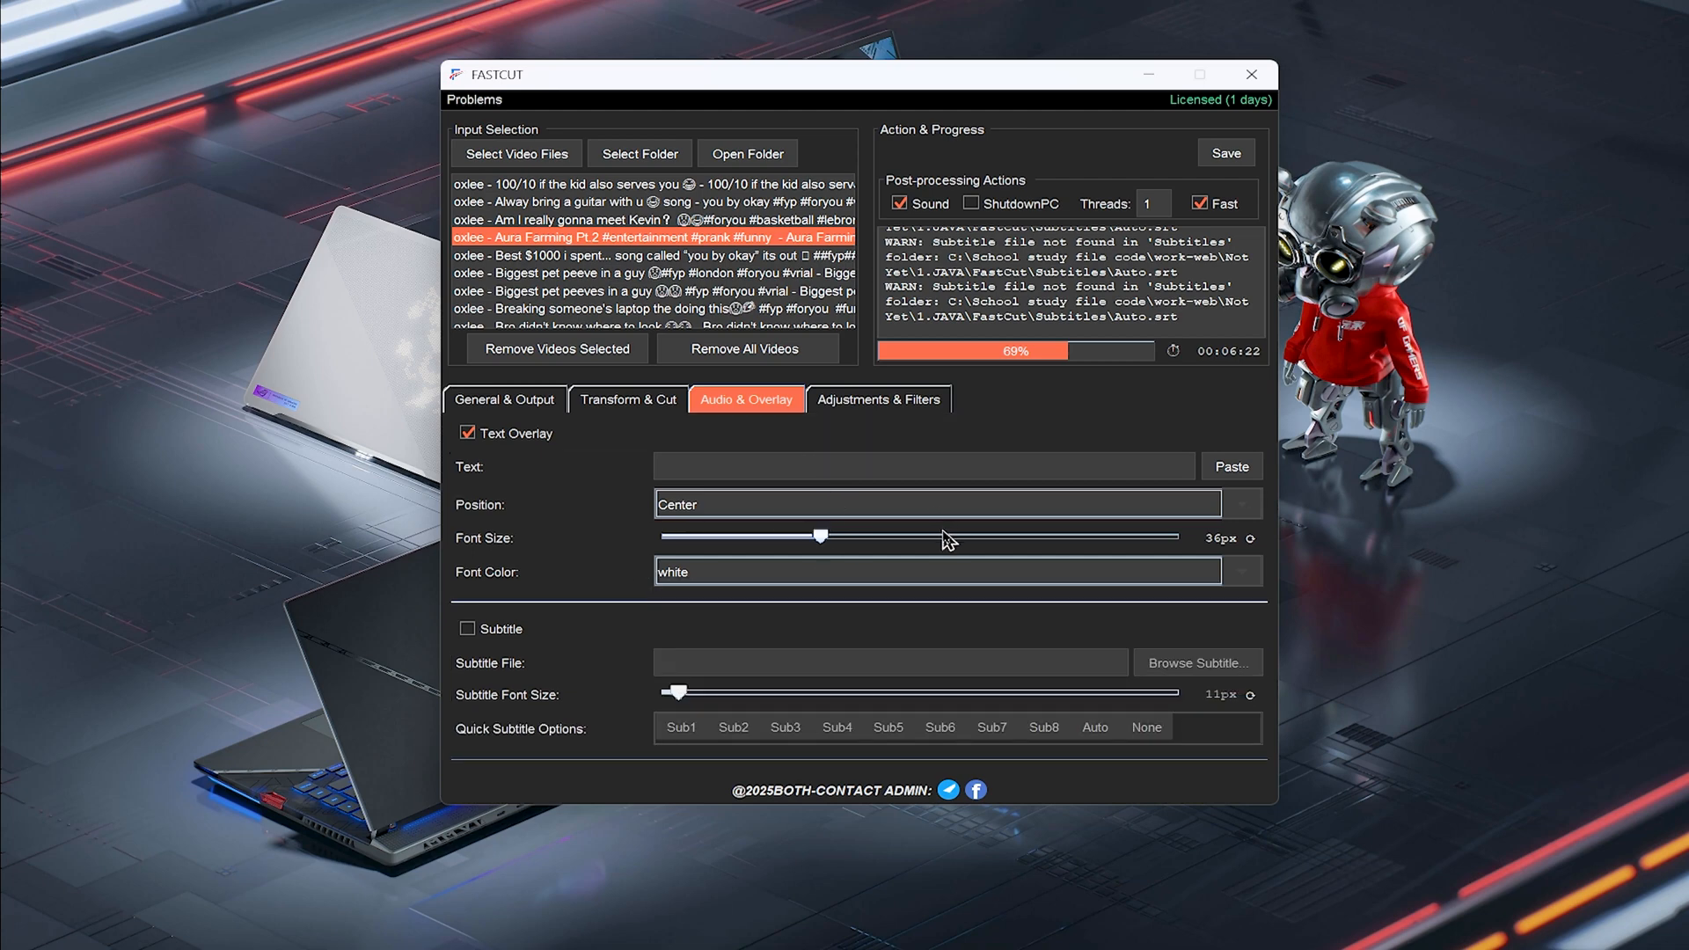
{"action": "scroll", "coordinate": [928, 545], "scroll_direction": "down", "scroll_amount": 1}
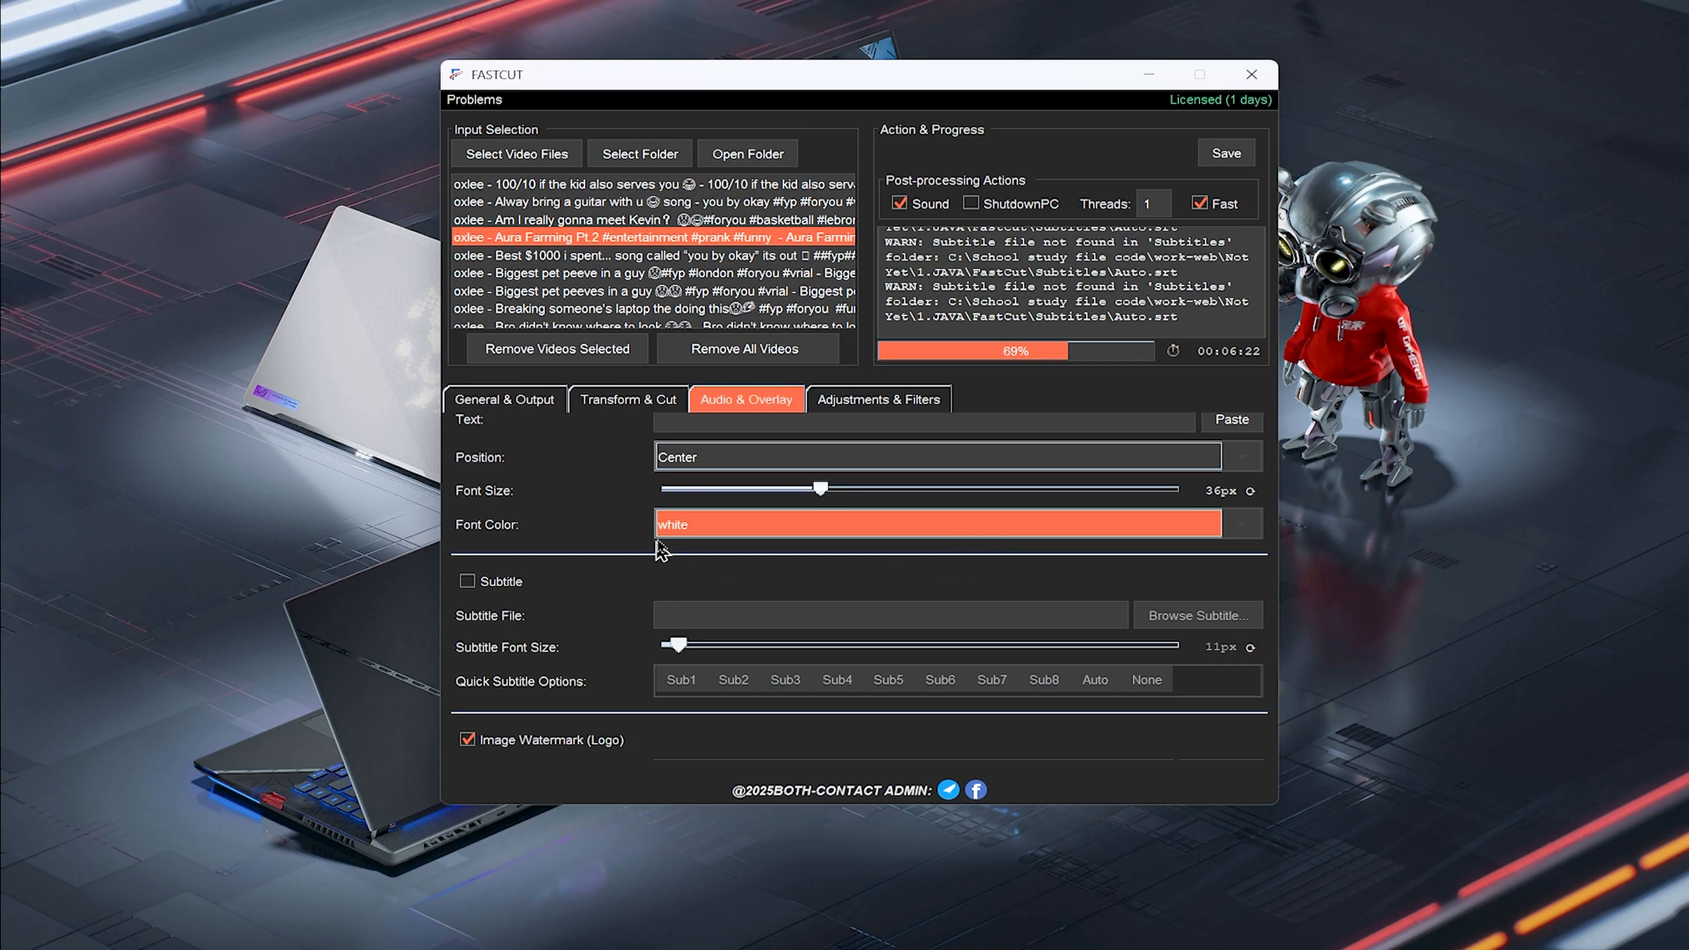
{"action": "left_click", "coordinate": [498, 593]}
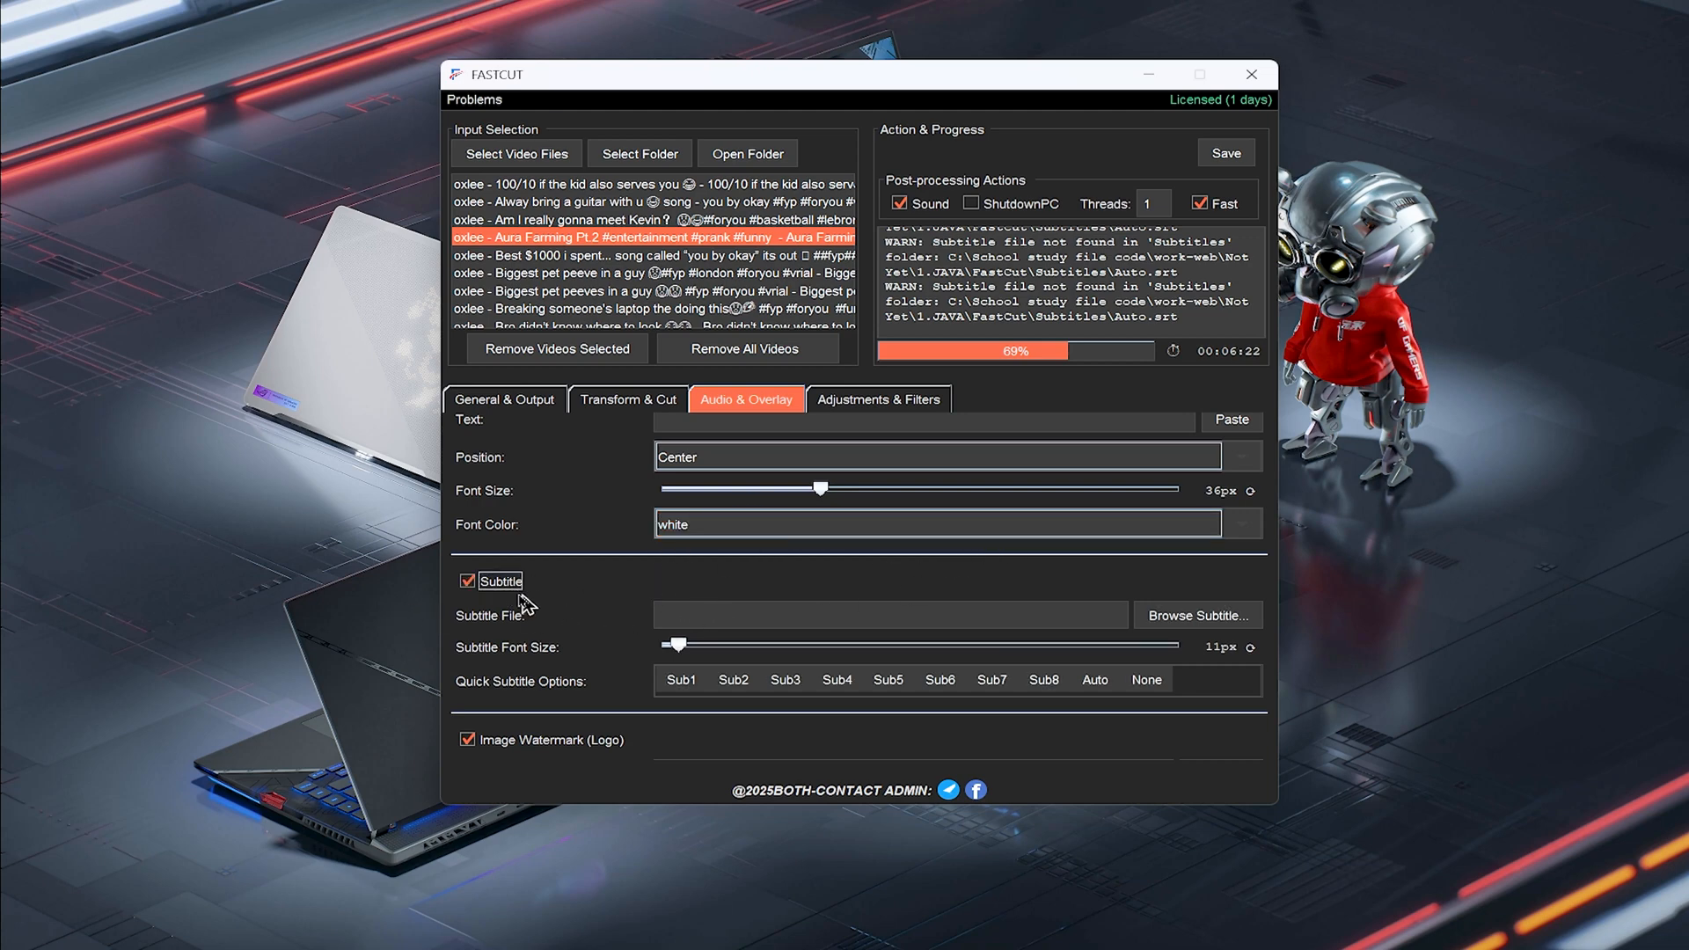
Choose the Auto quick subtitle option and dismiss the system notification
{"action": "scroll", "coordinate": [594, 576], "scroll_direction": "down", "scroll_amount": 1}
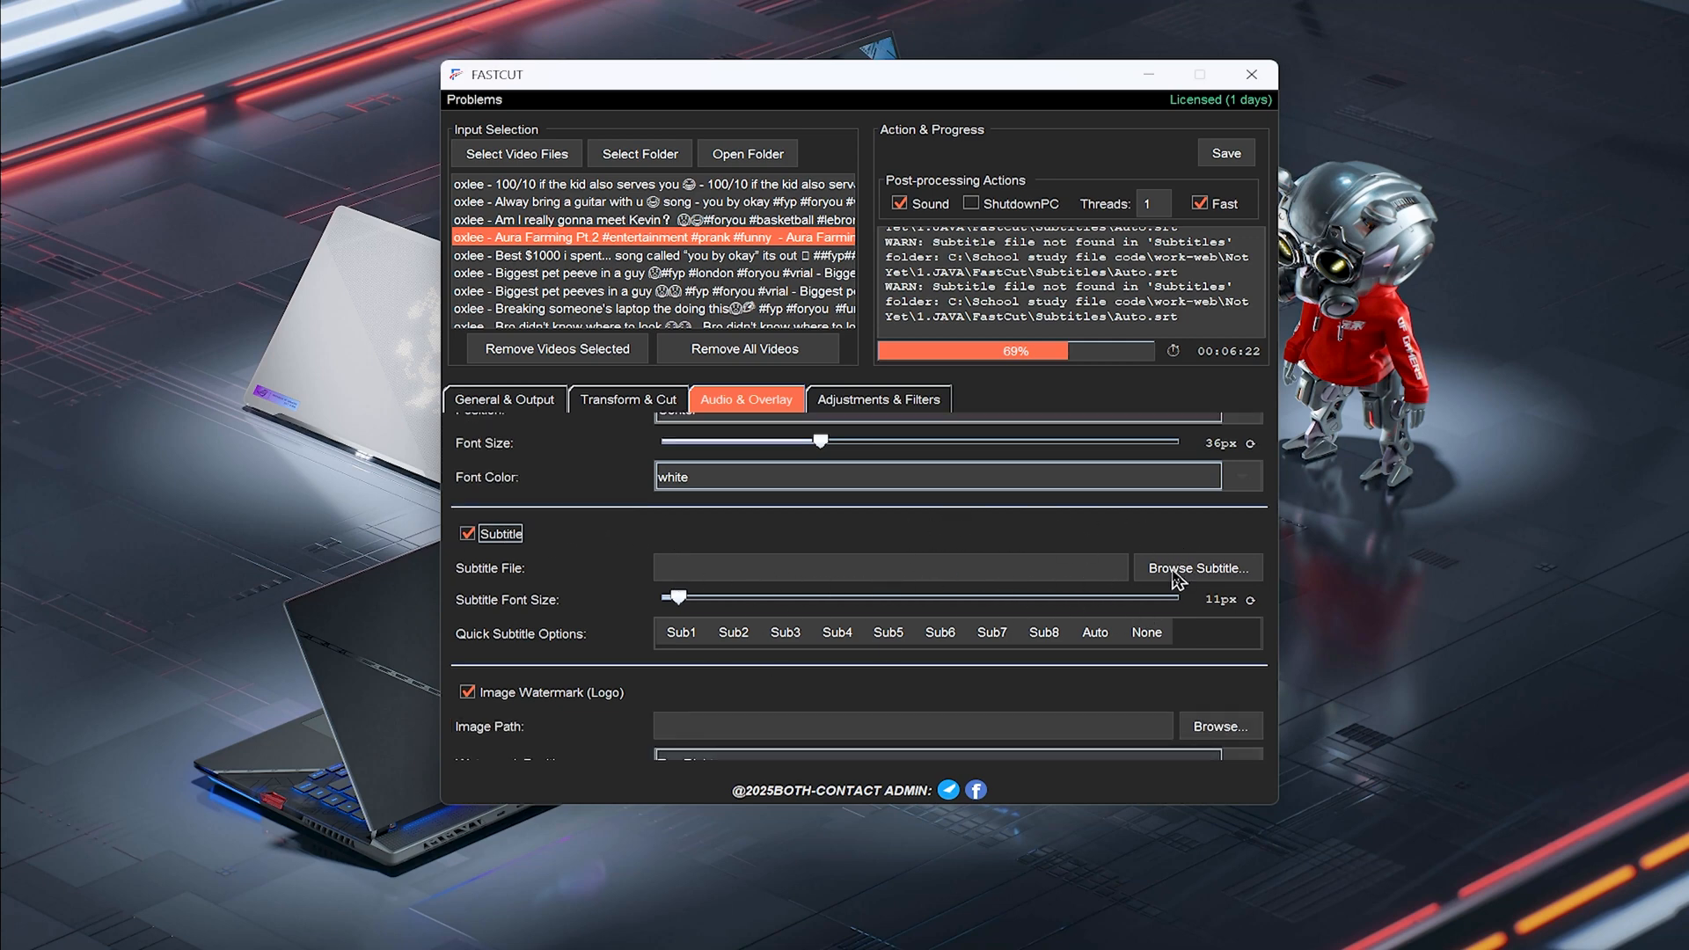
{"action": "scroll", "coordinate": [958, 517], "scroll_direction": "down", "scroll_amount": 1}
{"action": "left_click", "coordinate": [1096, 585]}
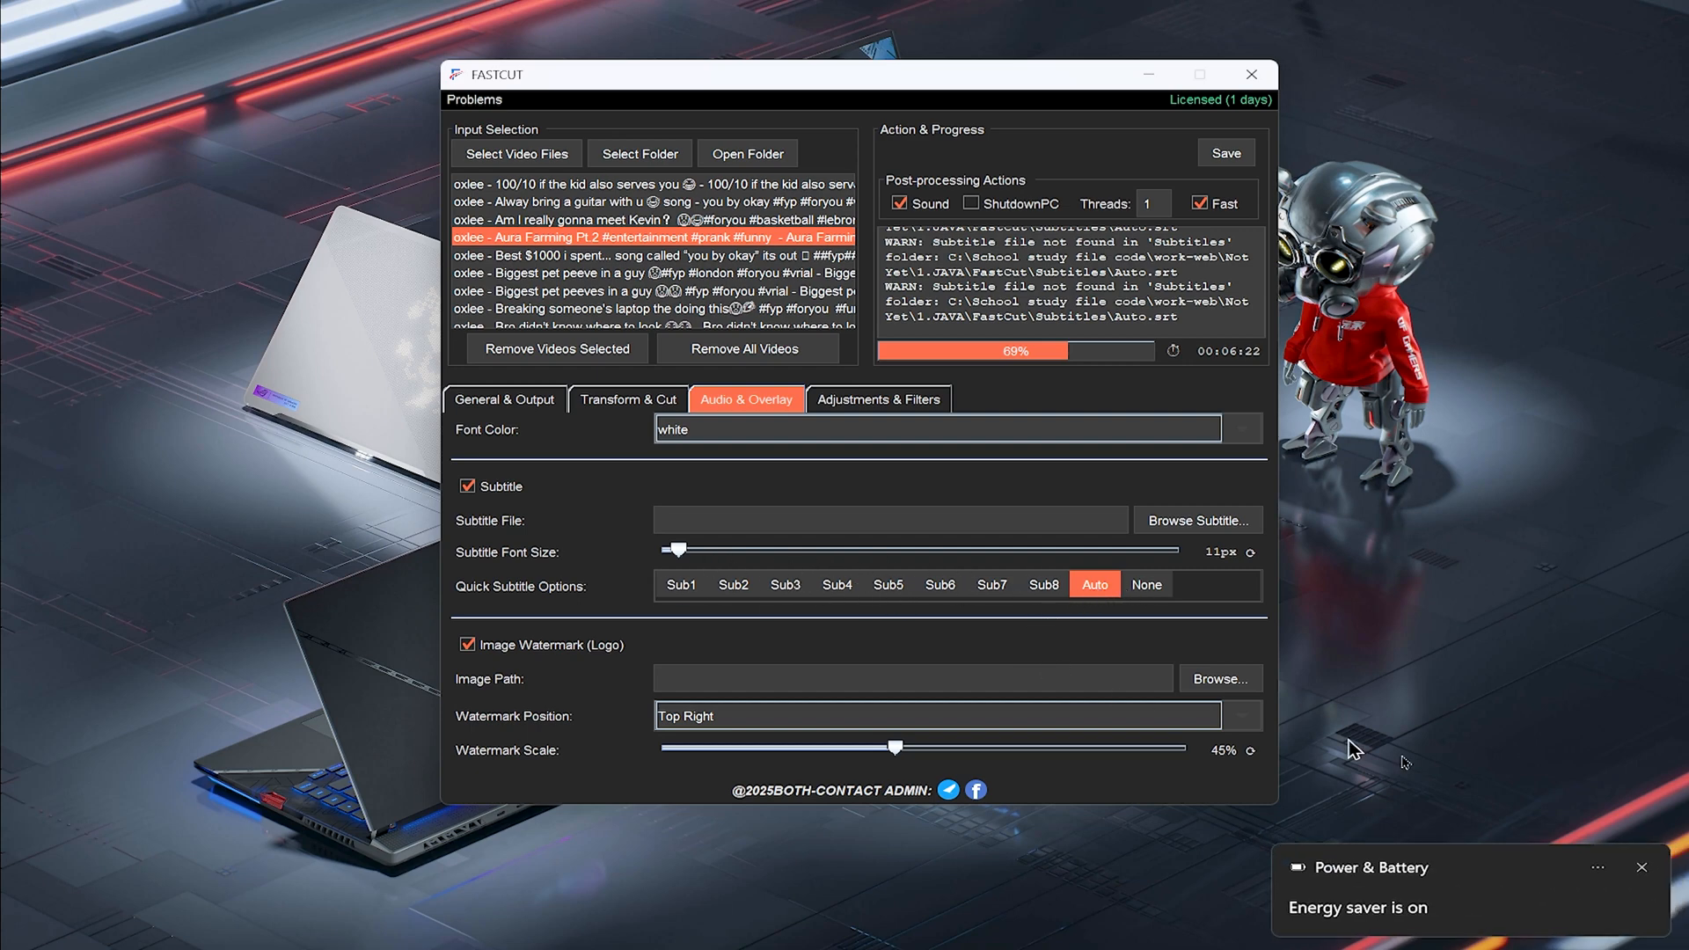
{"action": "left_click", "coordinate": [1639, 870]}
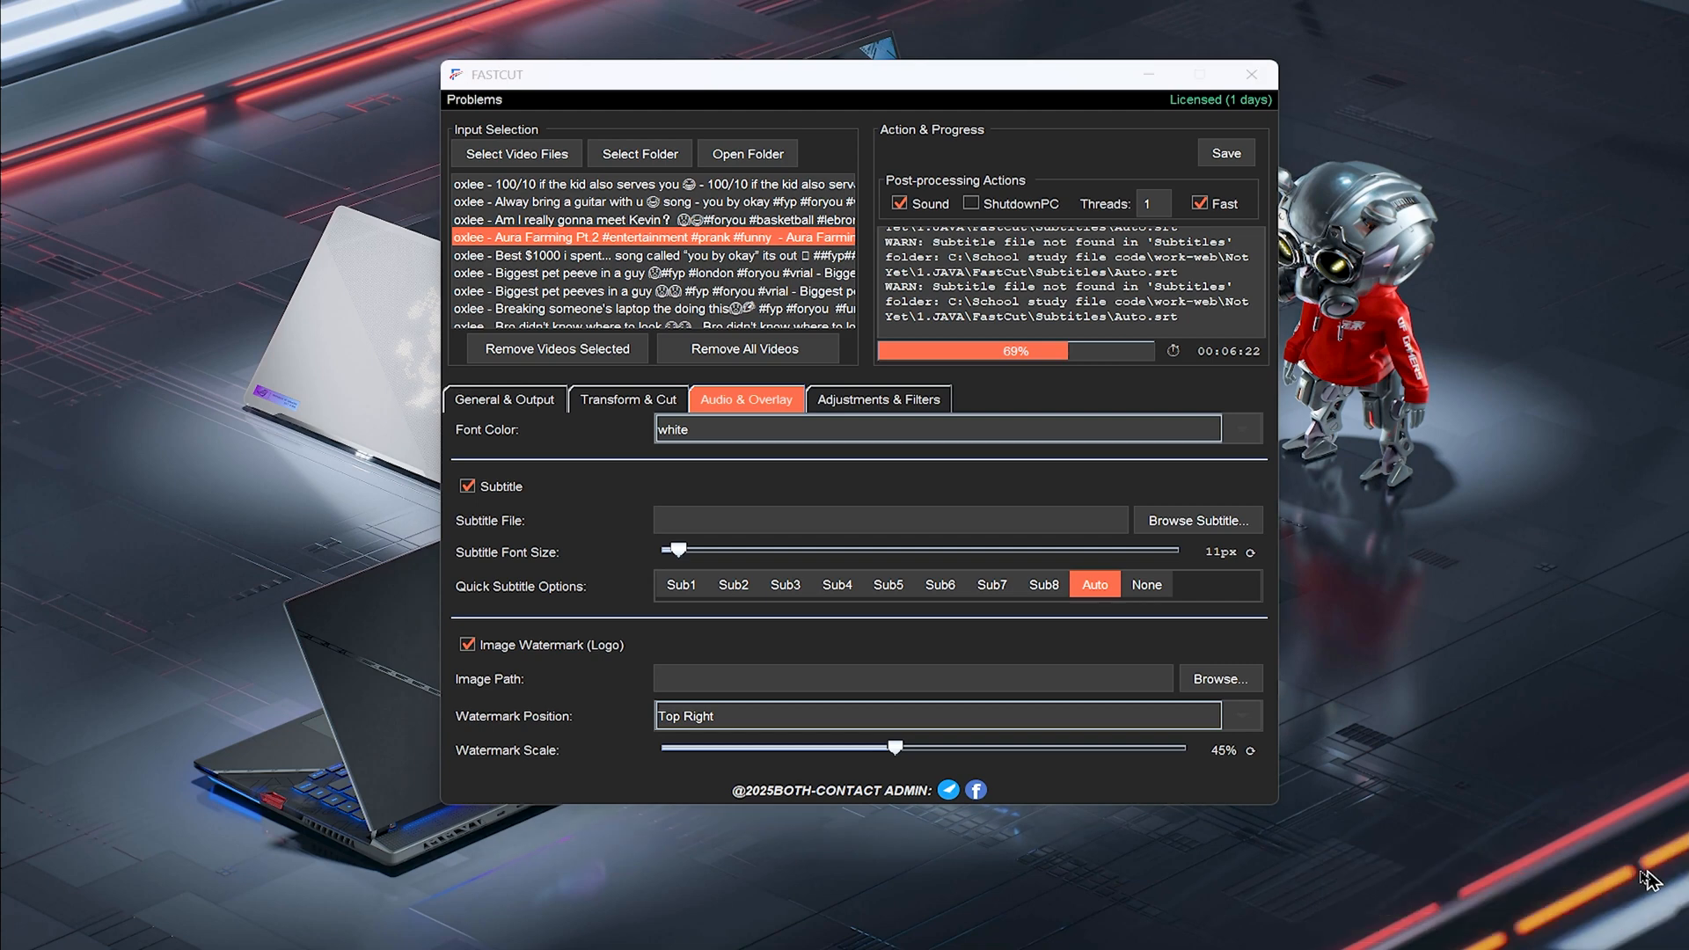
{"action": "scroll", "coordinate": [896, 635], "scroll_direction": "down", "scroll_amount": 2}
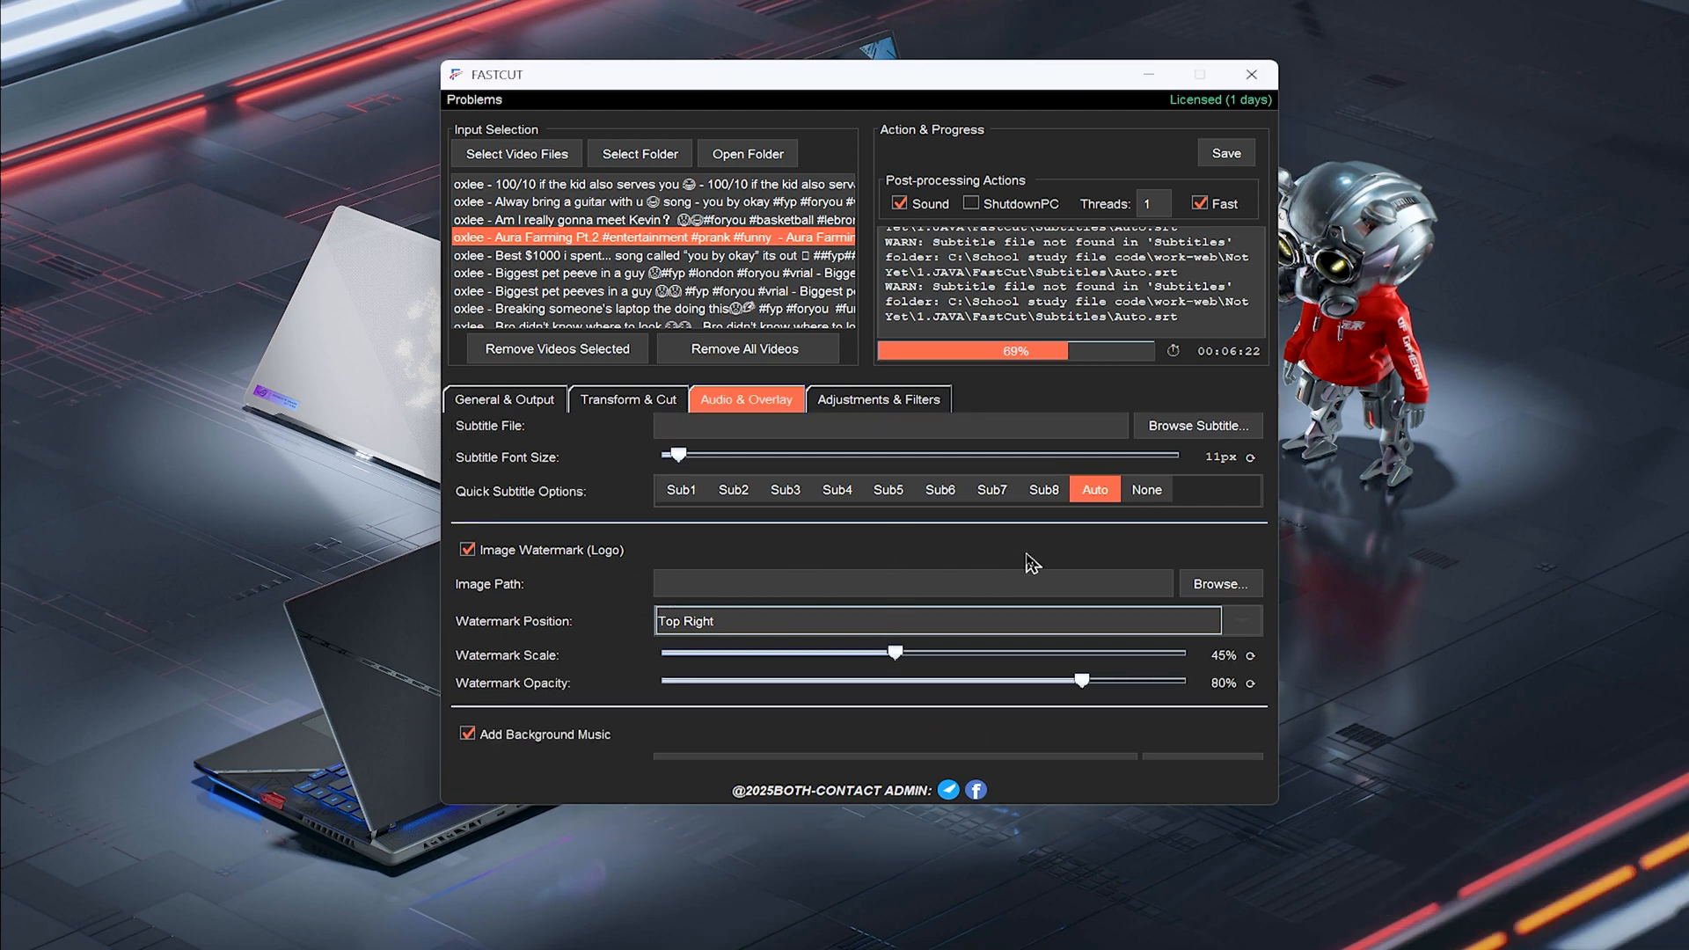
{"action": "left_click", "coordinate": [1208, 589]}
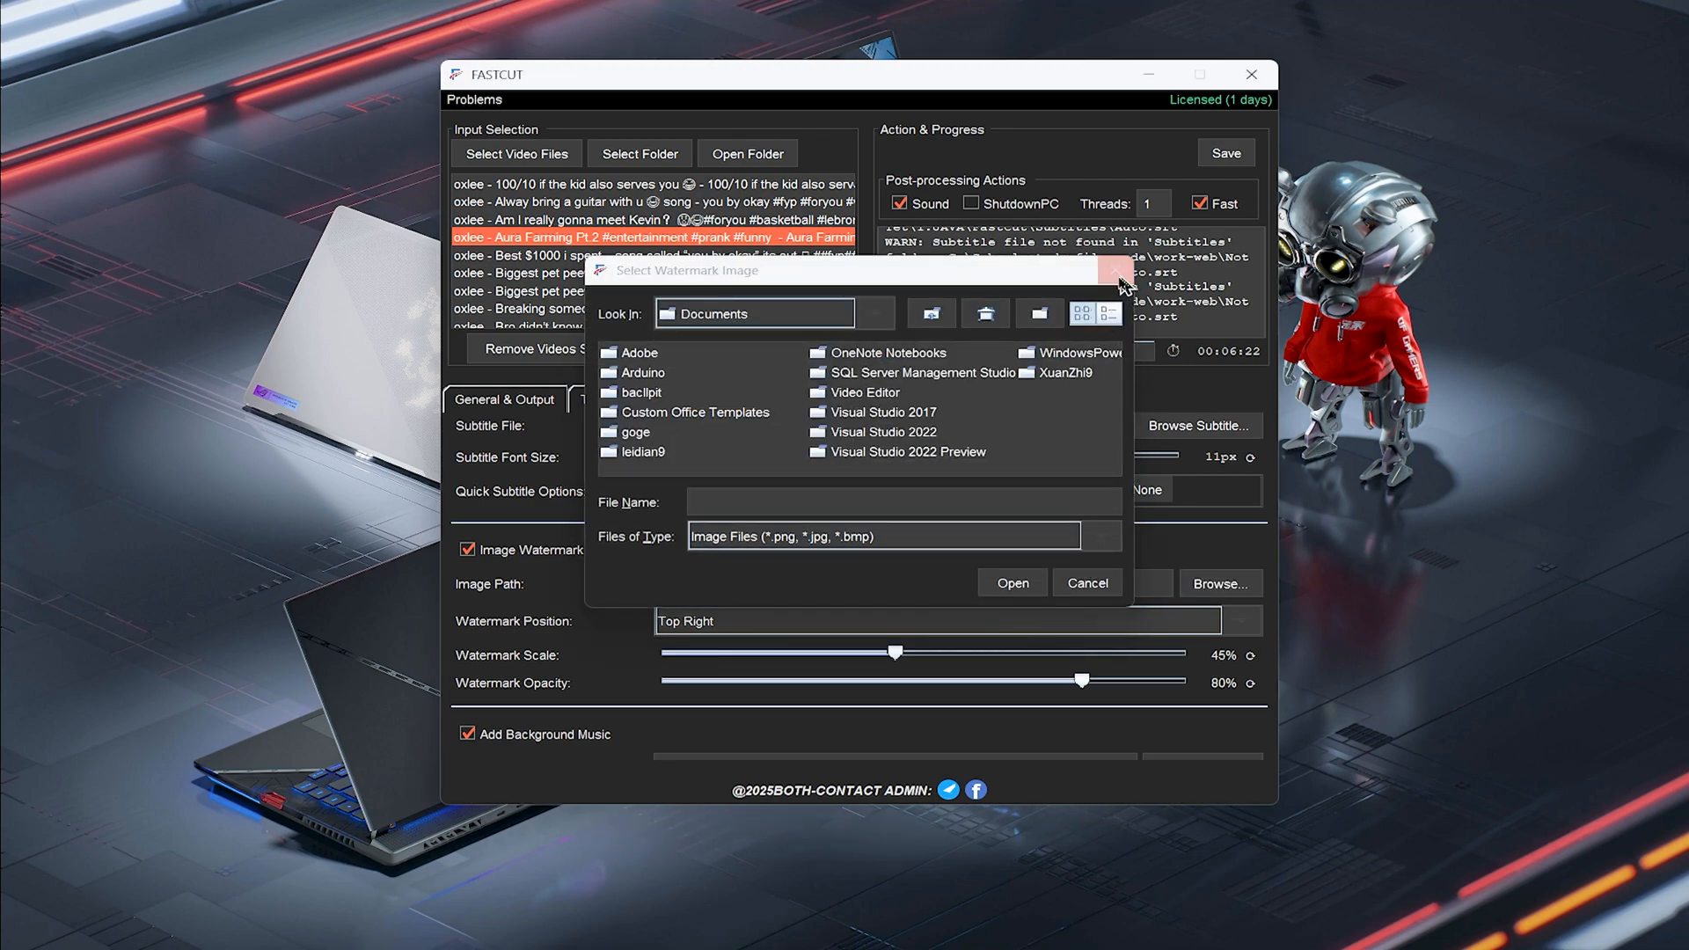
{"action": "left_click", "coordinate": [1116, 272]}
Review the watermark position options and the background music file browser without selecting anything
{"action": "left_click", "coordinate": [748, 626]}
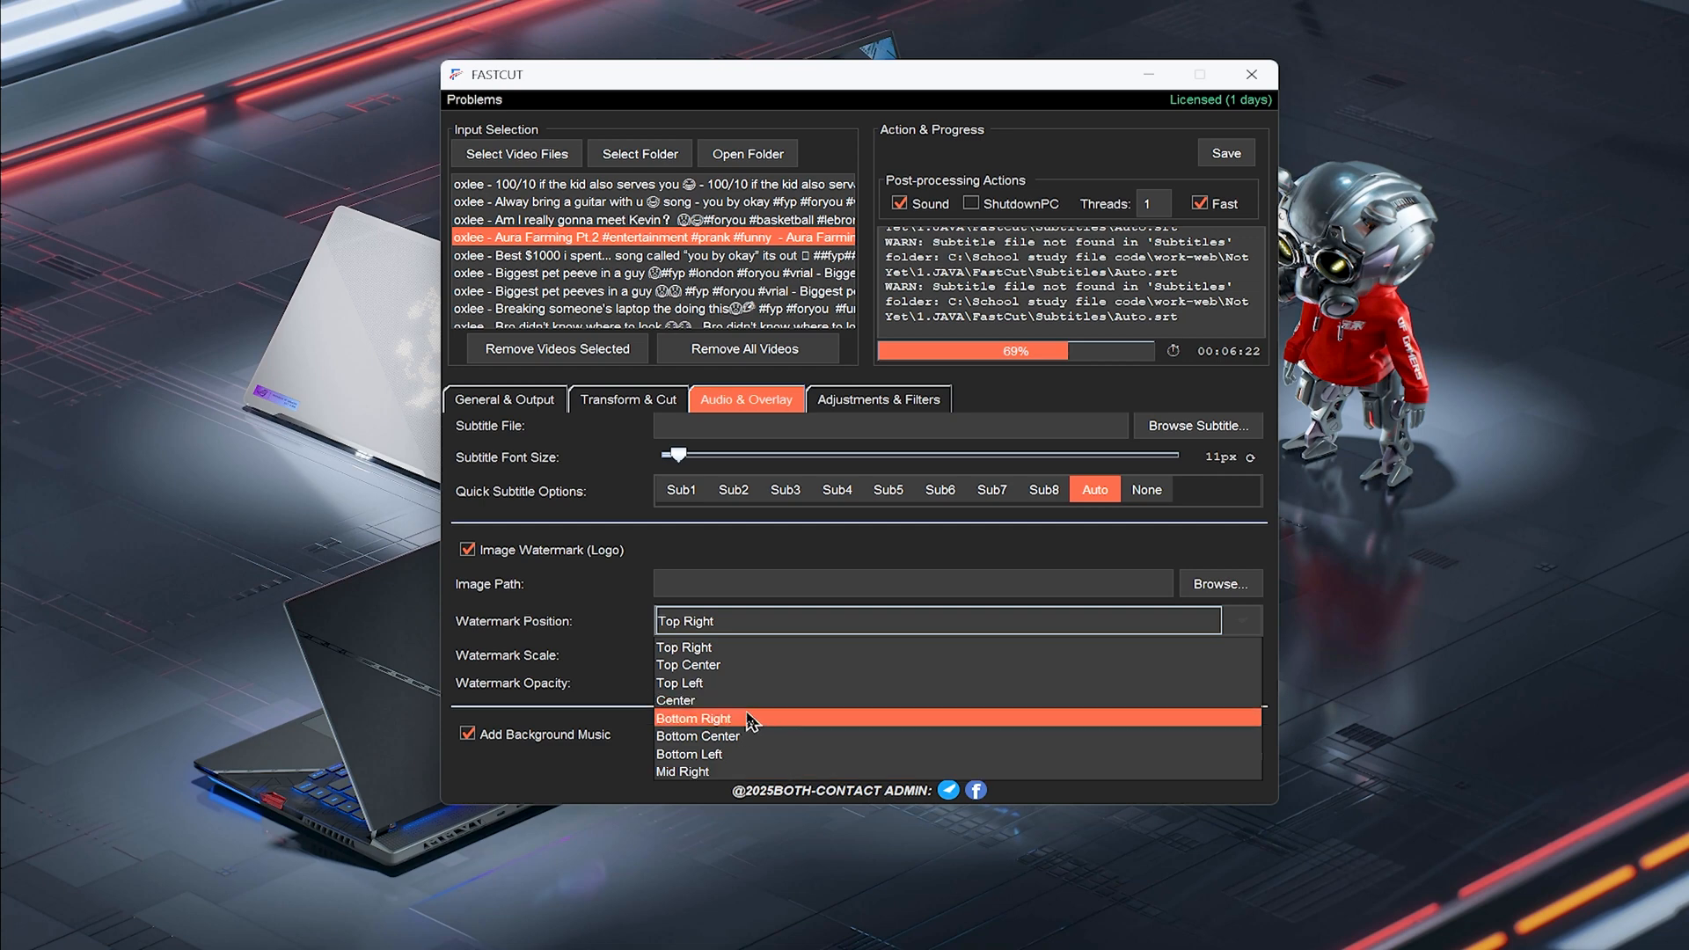
{"action": "left_click", "coordinate": [566, 602]}
{"action": "scroll", "coordinate": [737, 631], "scroll_direction": "down", "scroll_amount": 3}
{"action": "scroll", "coordinate": [590, 590], "scroll_direction": "down", "scroll_amount": 1}
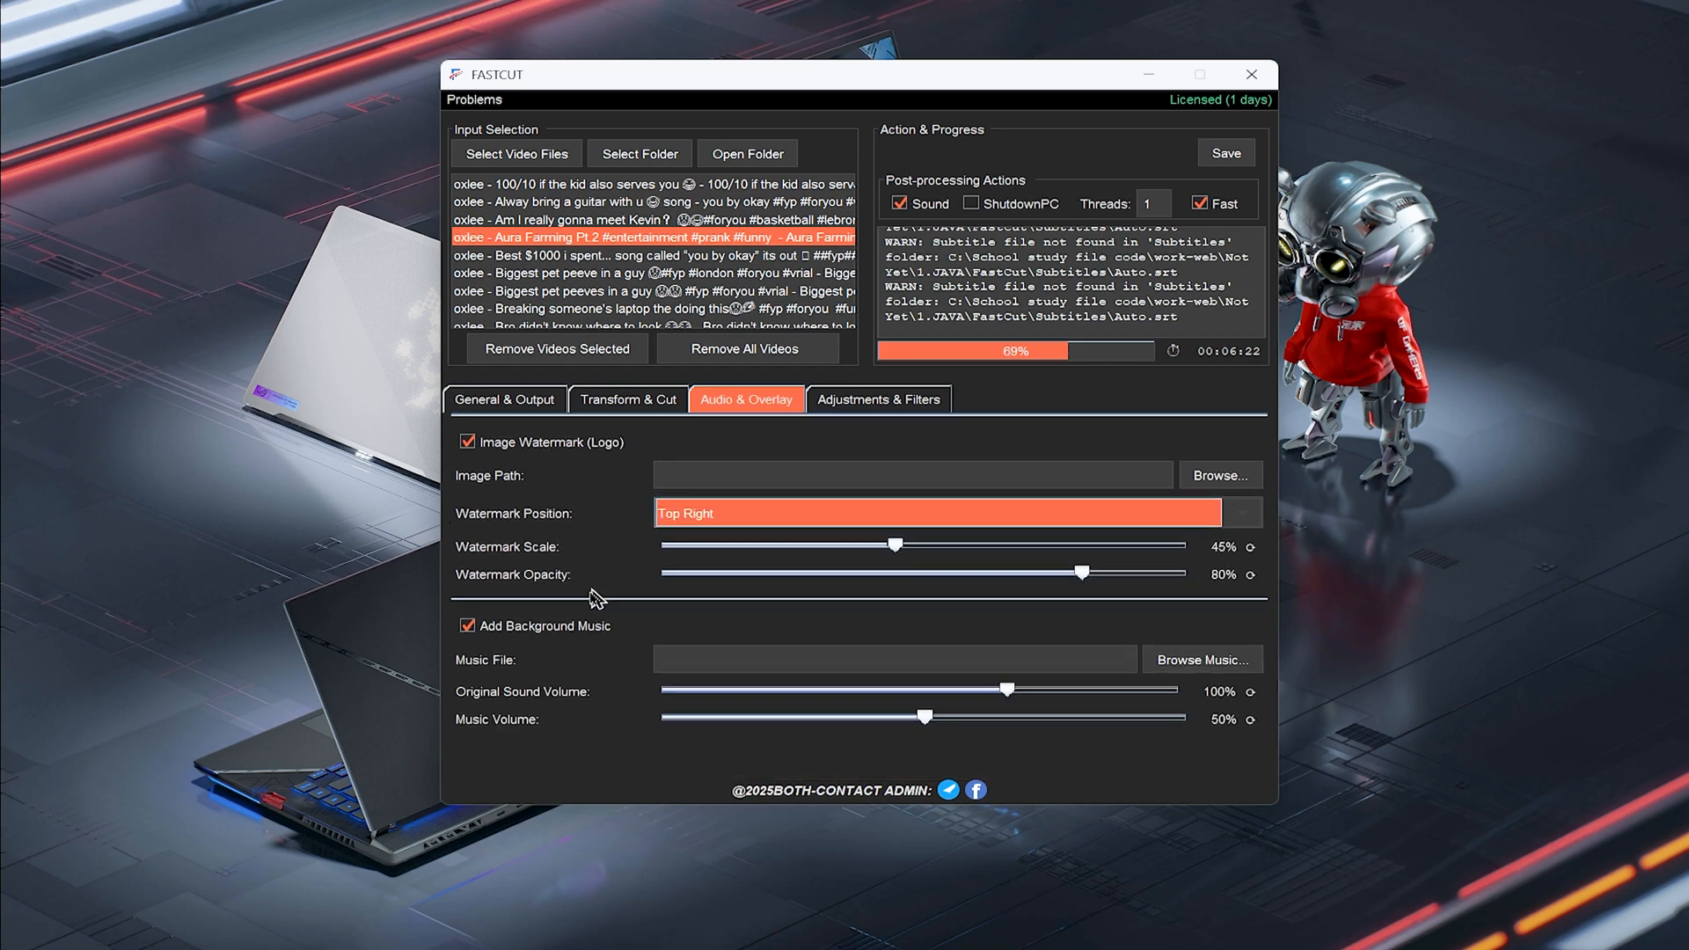
{"action": "left_click", "coordinate": [1184, 667]}
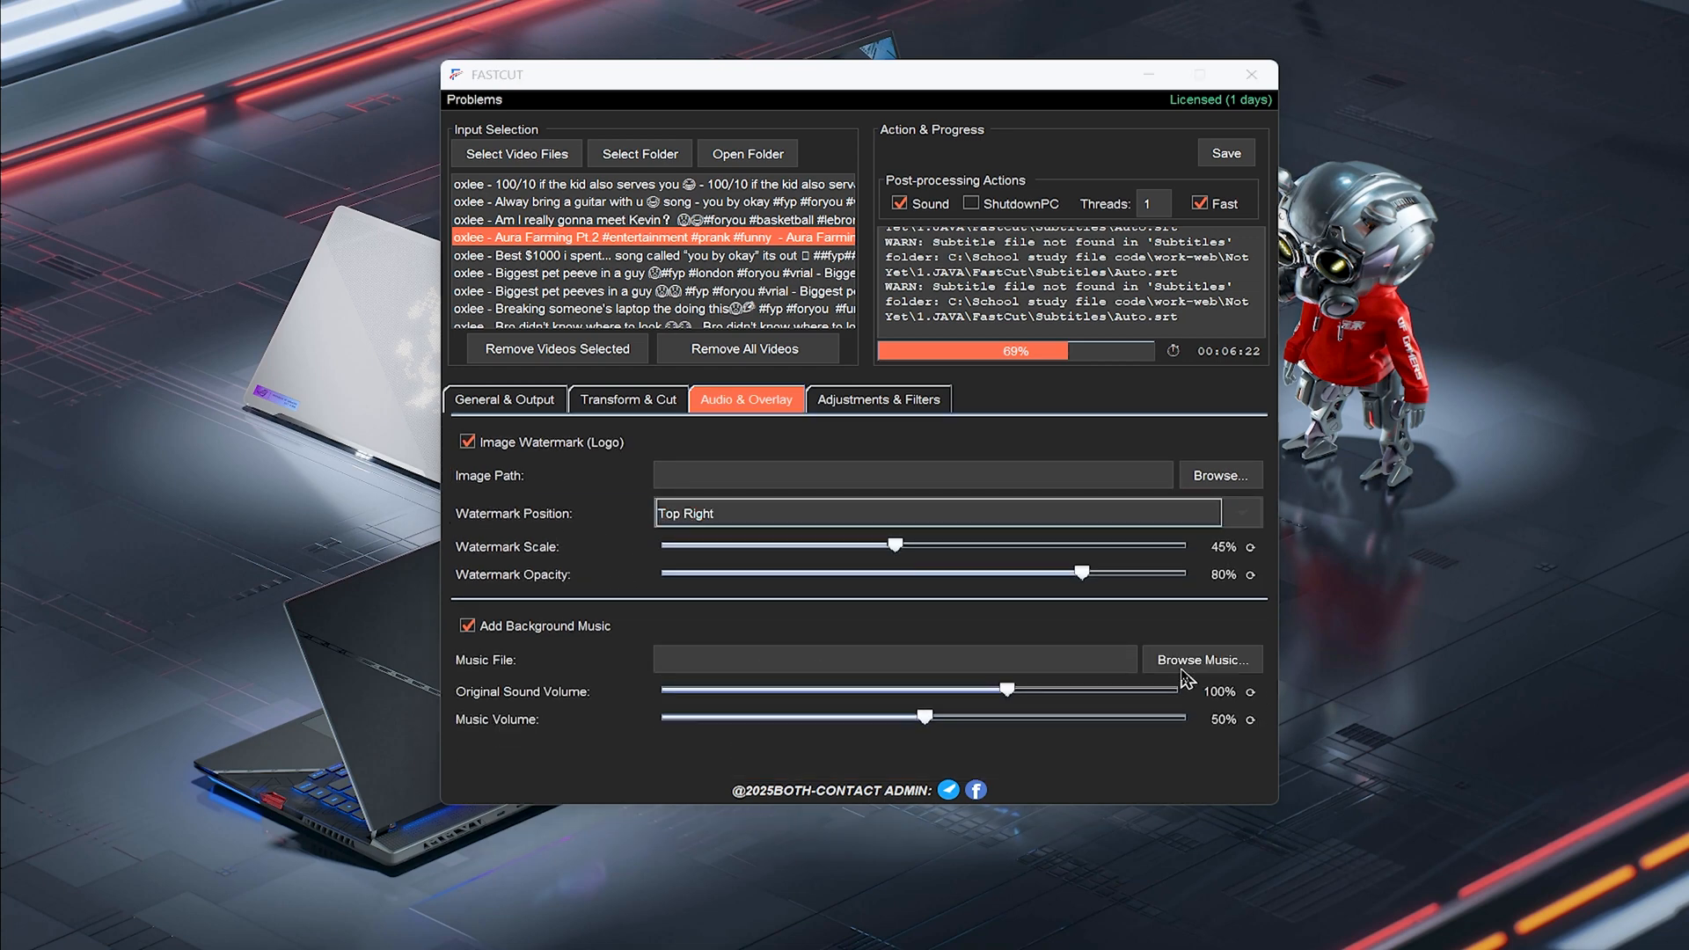
{"action": "left_click", "coordinate": [1115, 271]}
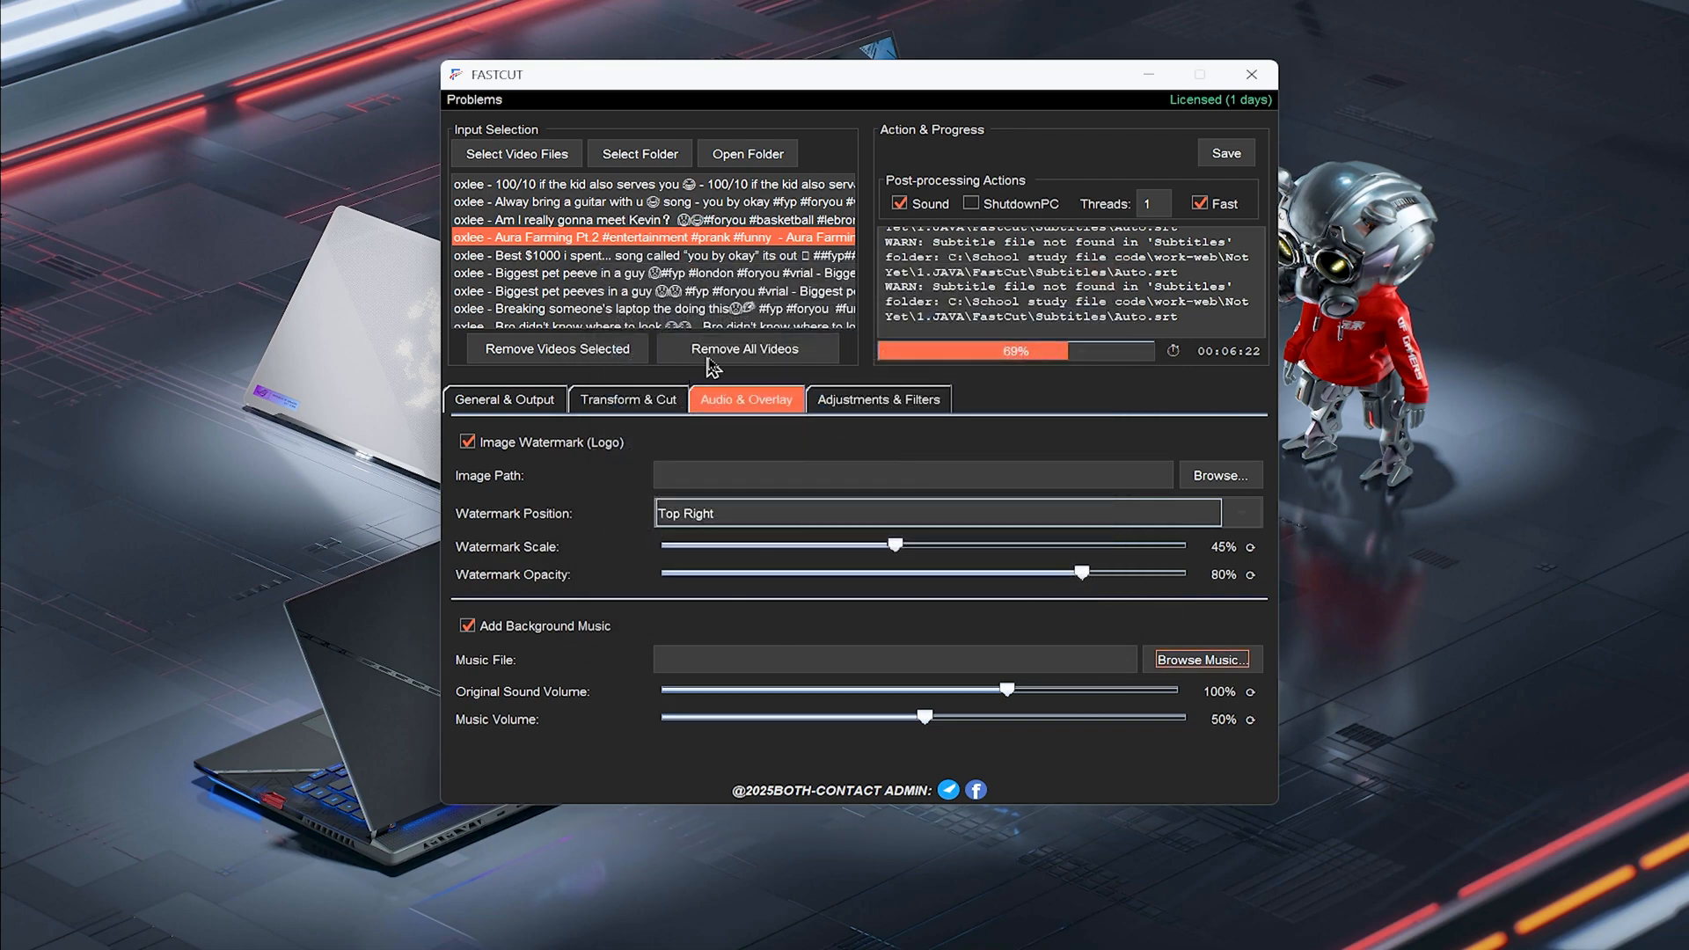
Open the Adjustments & Filters settings and lower the brightness to about -40%
{"action": "scroll", "coordinate": [893, 466], "scroll_direction": "up", "scroll_amount": 1}
{"action": "scroll", "coordinate": [915, 466], "scroll_direction": "down", "scroll_amount": 1}
{"action": "left_click", "coordinate": [849, 404]}
{"action": "scroll", "coordinate": [1053, 561], "scroll_direction": "up", "scroll_amount": 1}
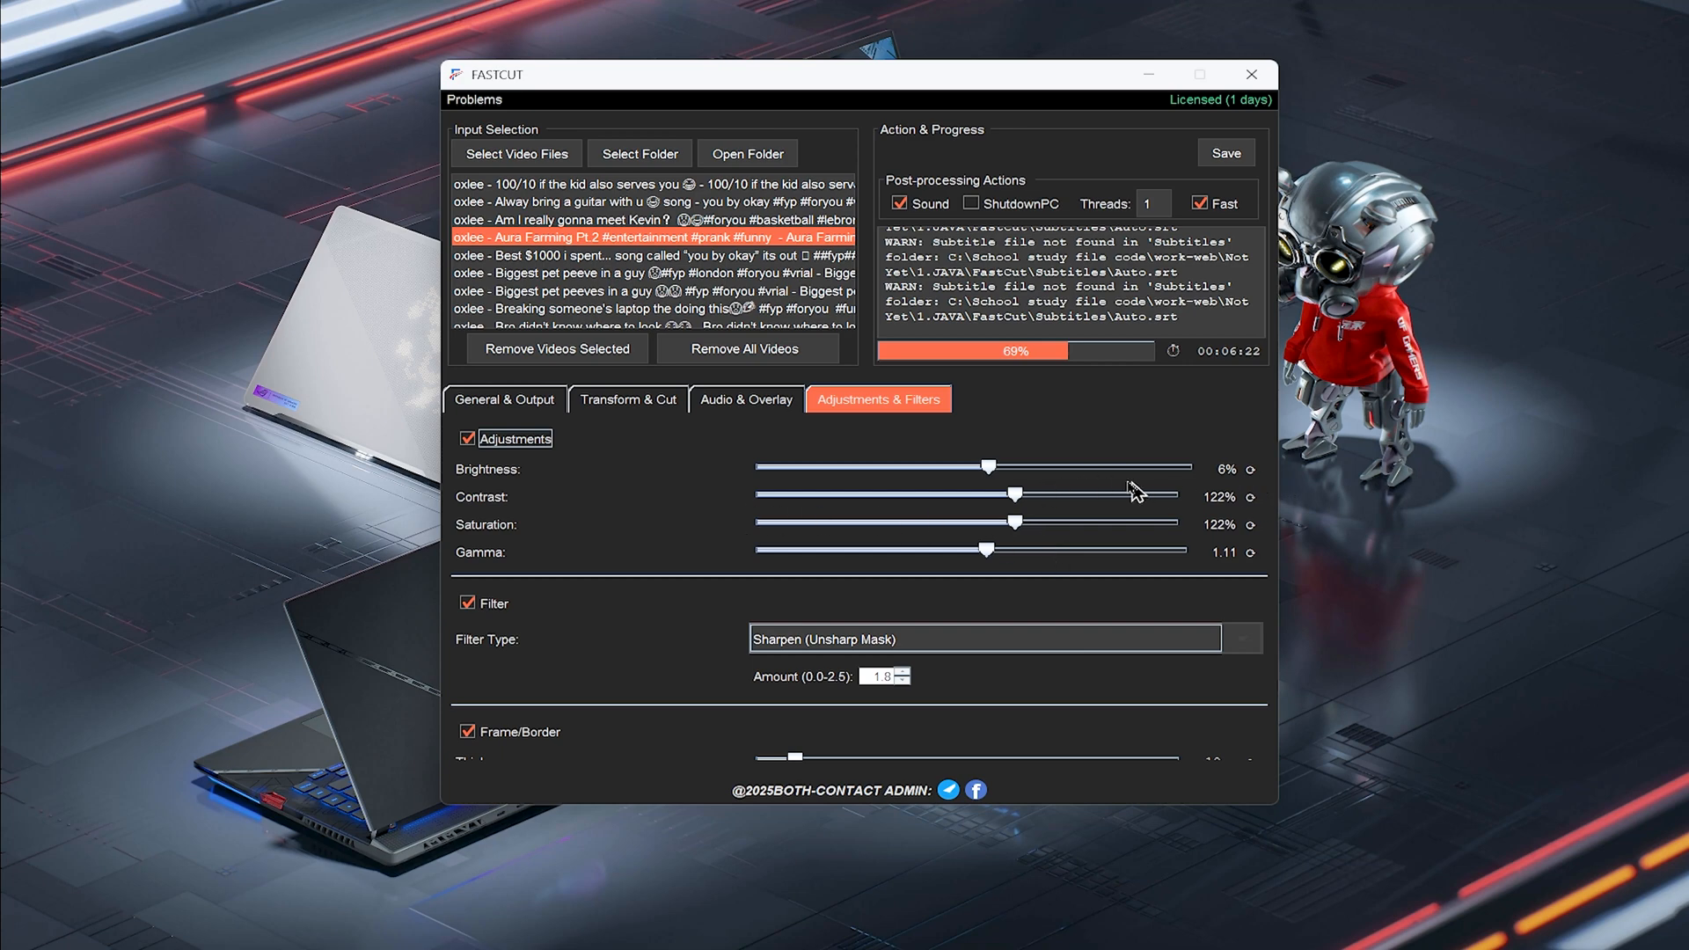
{"action": "left_click_drag", "start_coordinate": [999, 472], "coordinate": [883, 472]}
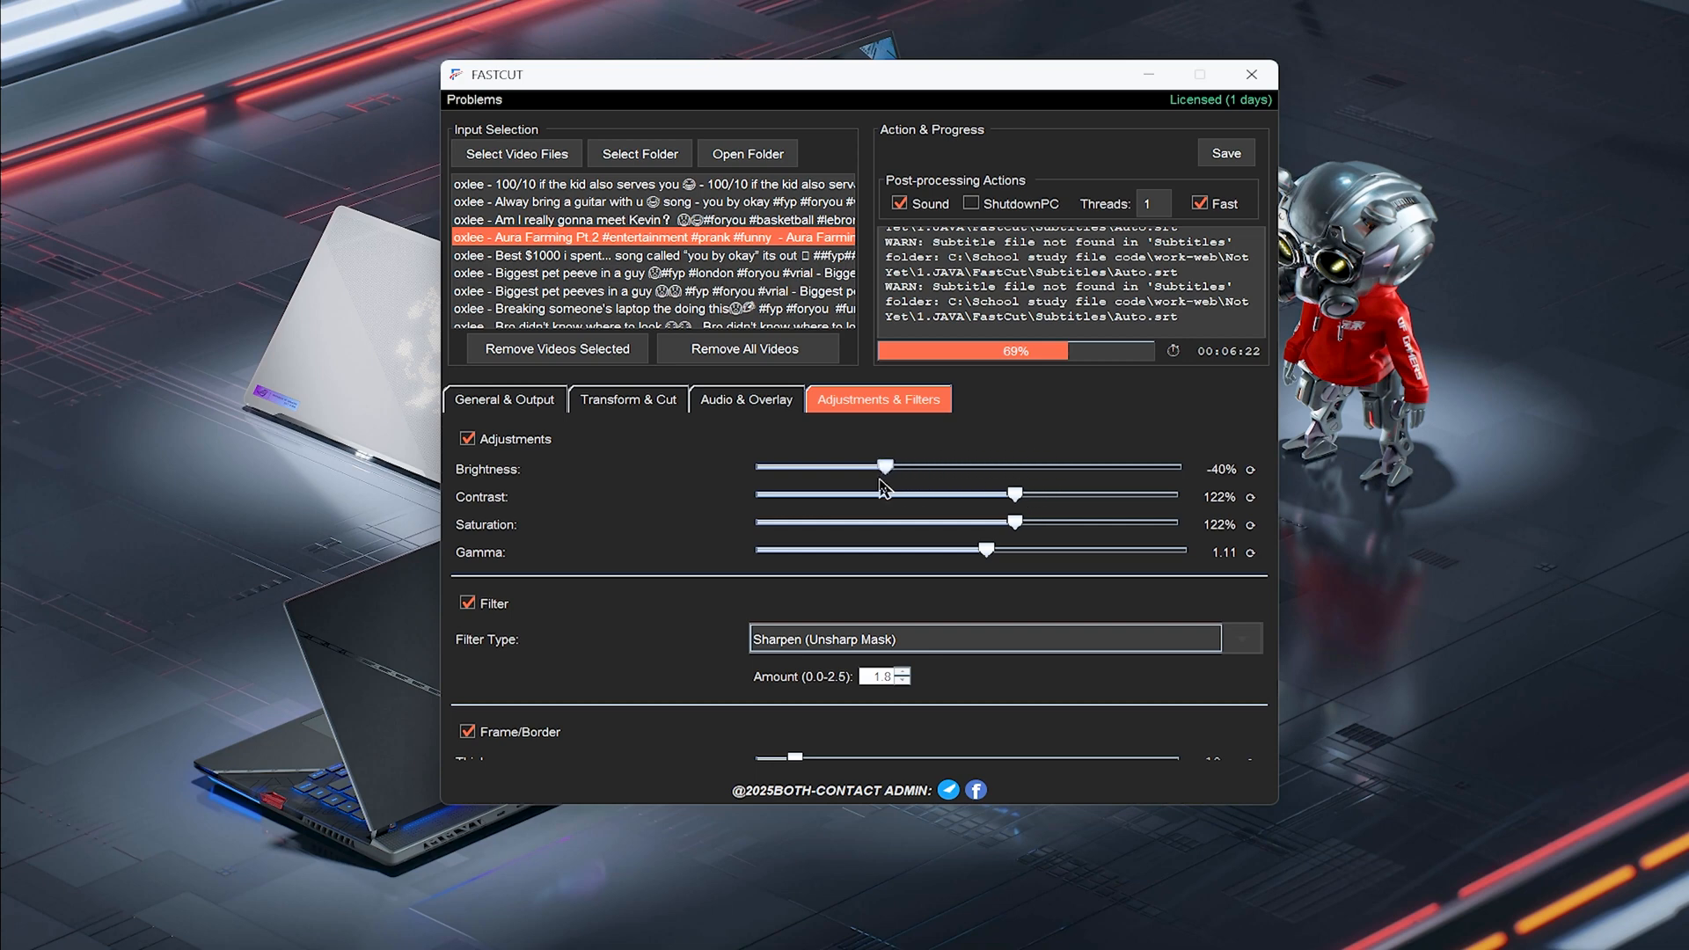
Lower the contrast to about 94% and the saturation to about 105%
{"action": "left_click_drag", "start_coordinate": [1019, 500], "coordinate": [978, 526]}
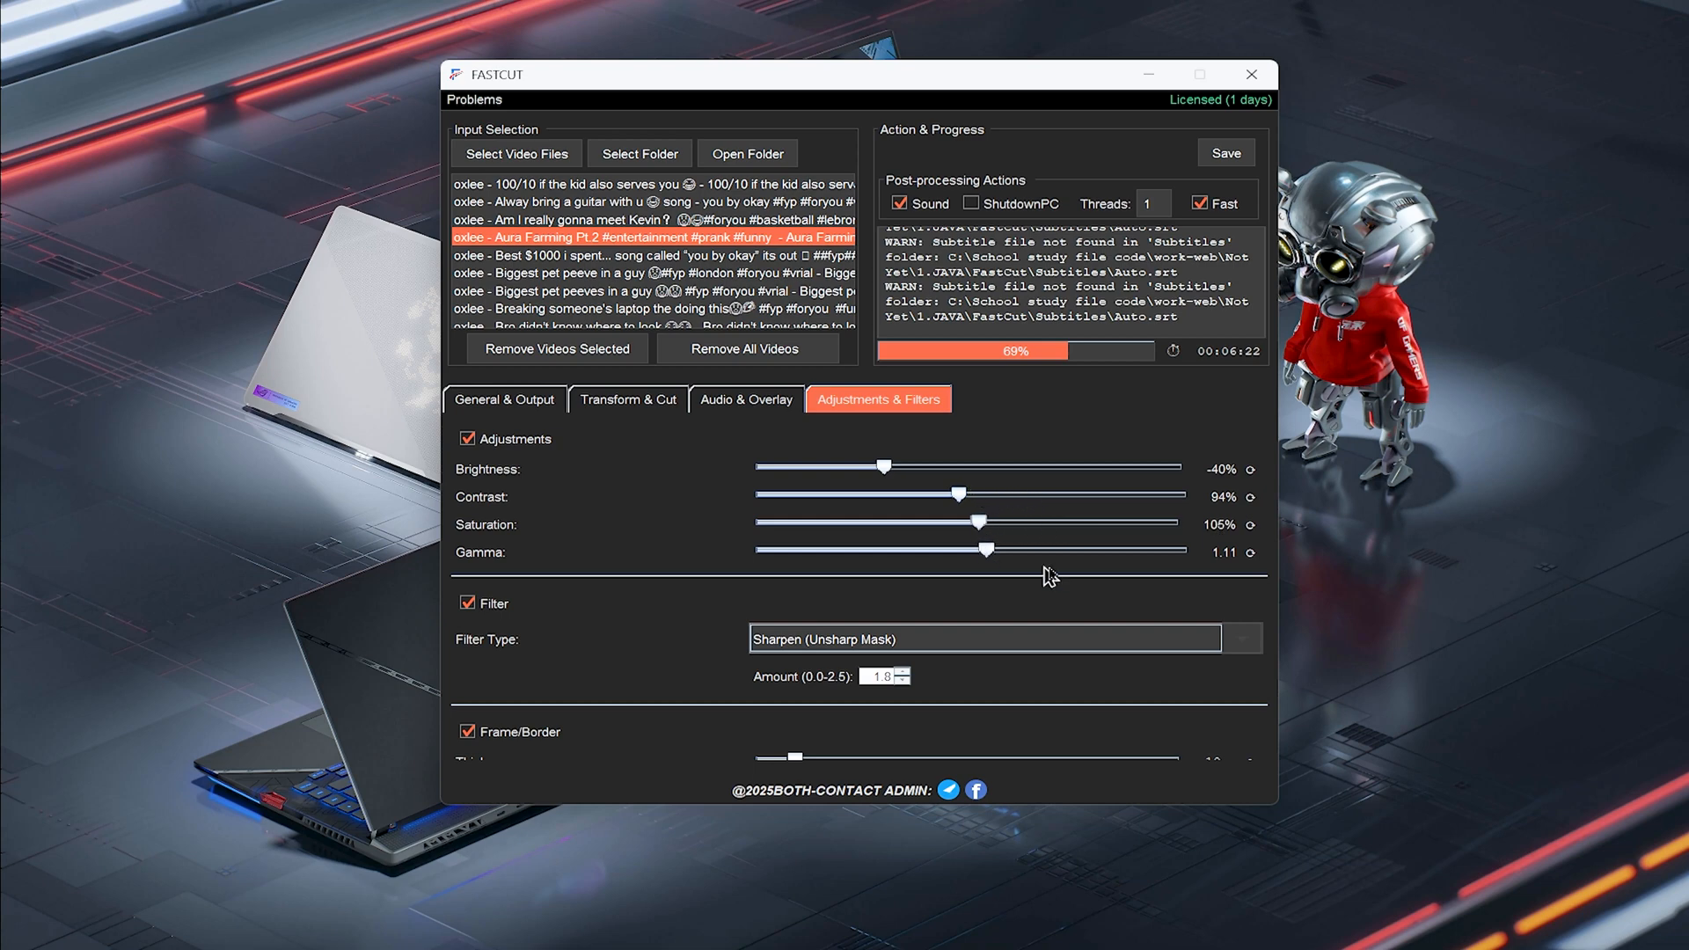
Browse the filter type list and keep Sharpen (Unsharp Mask) selected
{"action": "scroll", "coordinate": [1050, 578], "scroll_direction": "down", "scroll_amount": 1}
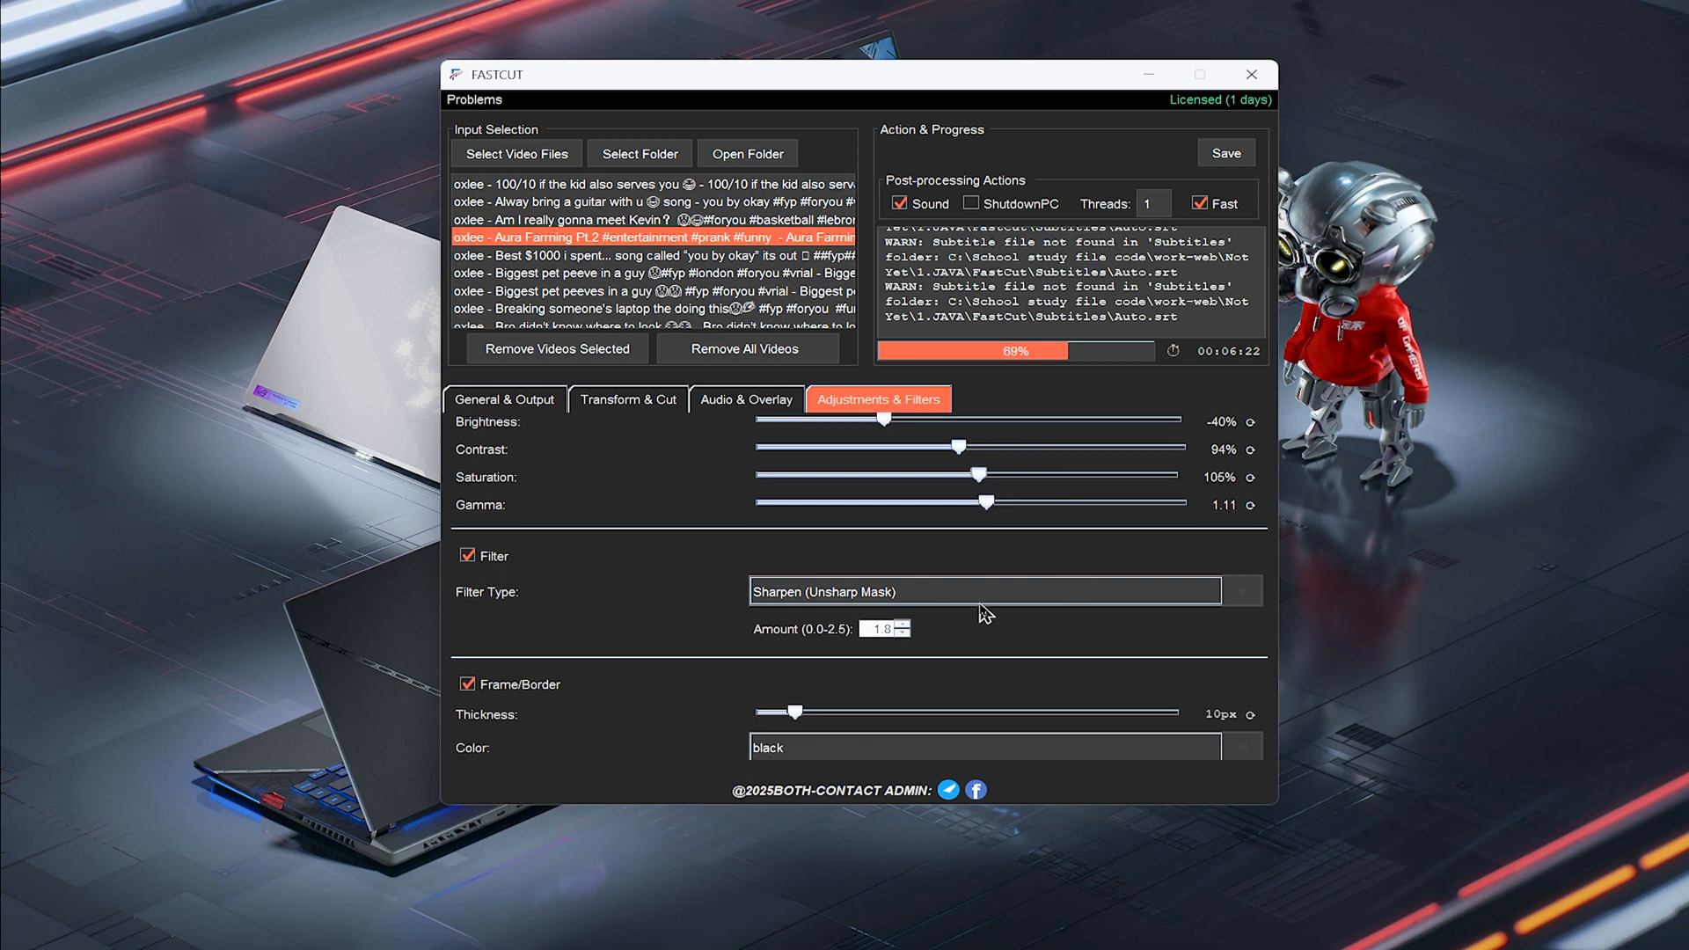
{"action": "left_click", "coordinate": [989, 597]}
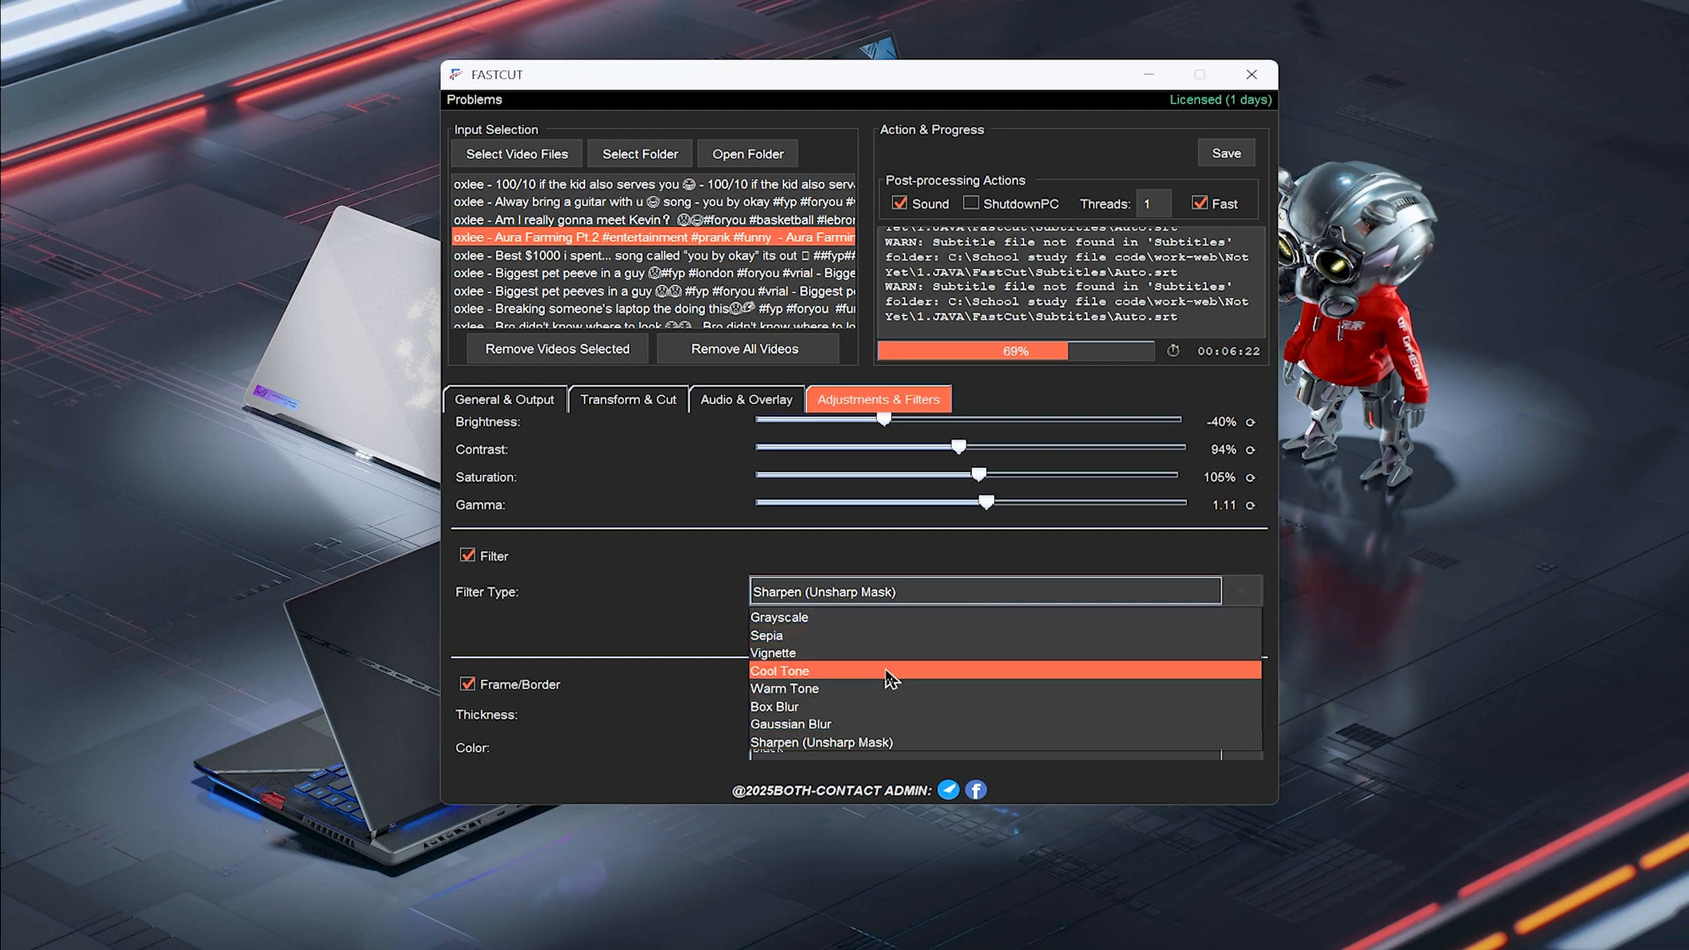
{"action": "scroll", "coordinate": [880, 660], "scroll_direction": "up", "scroll_amount": 2}
{"action": "scroll", "coordinate": [893, 669], "scroll_direction": "down", "scroll_amount": 2}
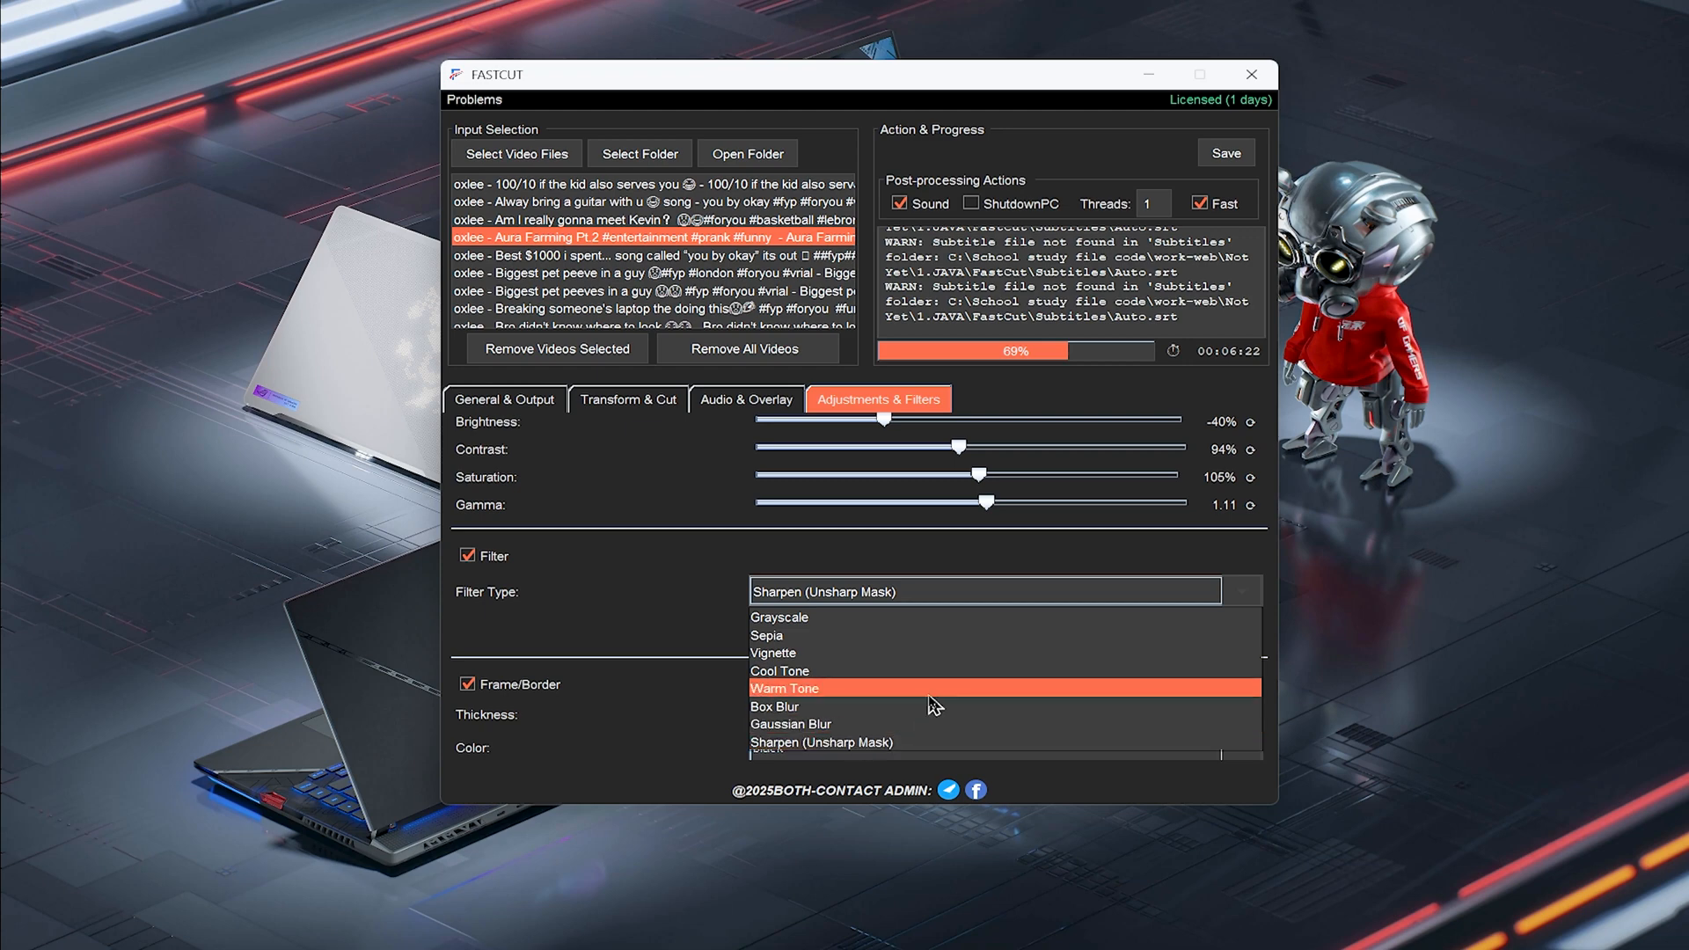
{"action": "scroll", "coordinate": [928, 708], "scroll_direction": "up", "scroll_amount": 2}
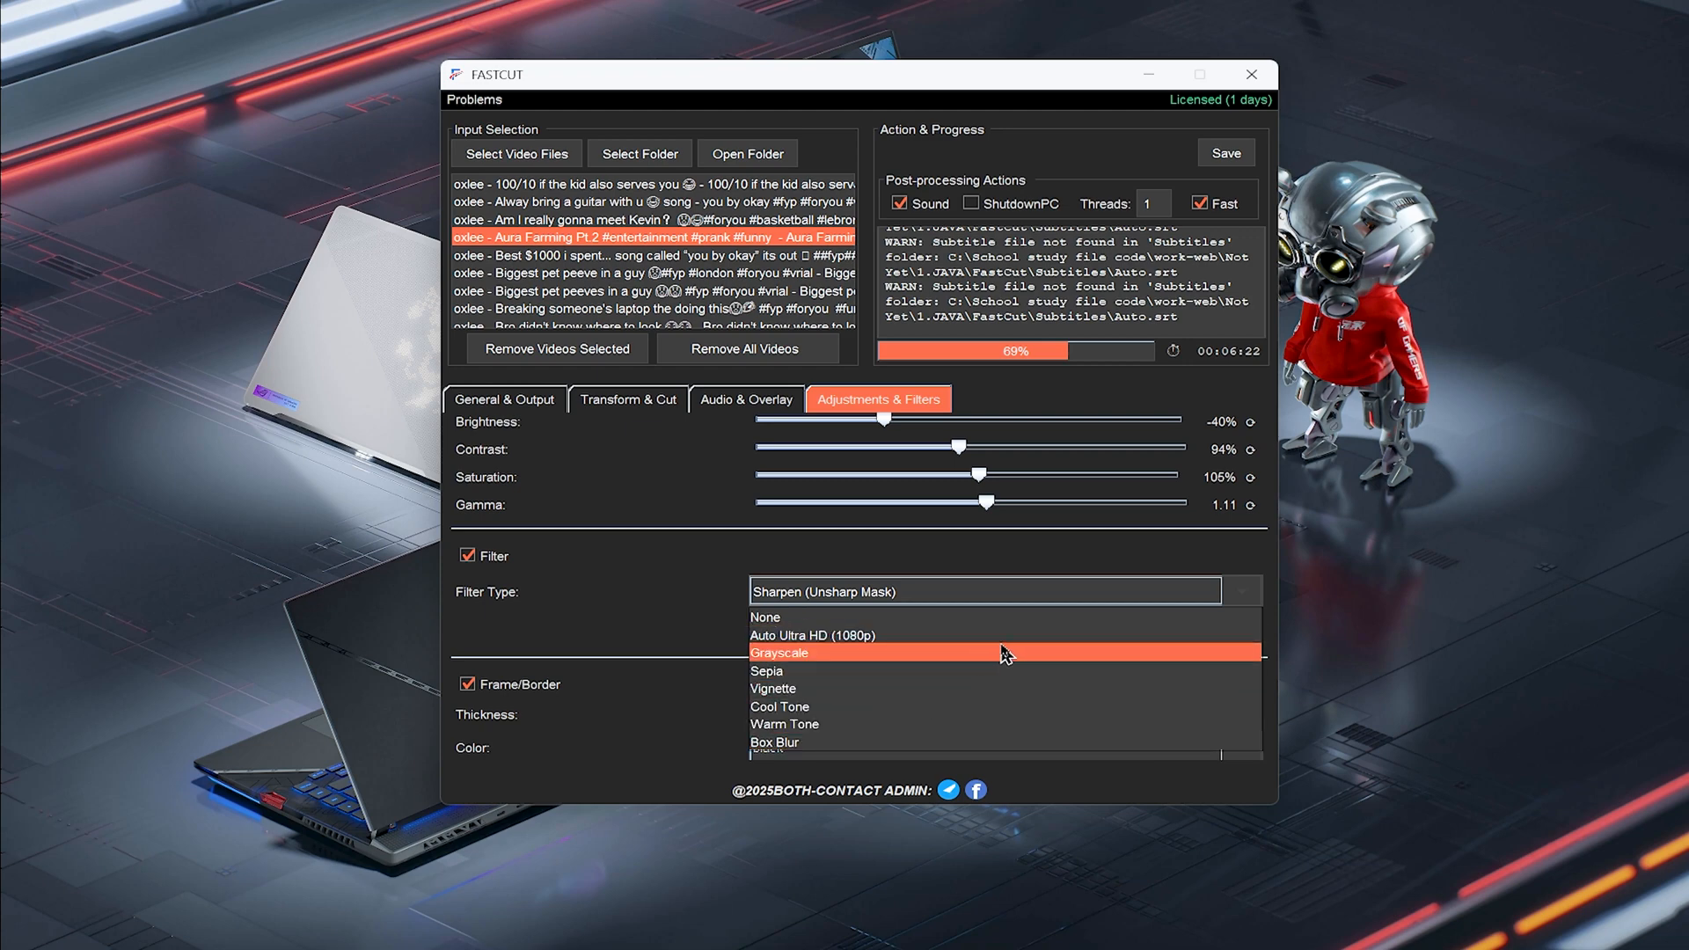
{"action": "scroll", "coordinate": [998, 651], "scroll_direction": "down", "scroll_amount": 2}
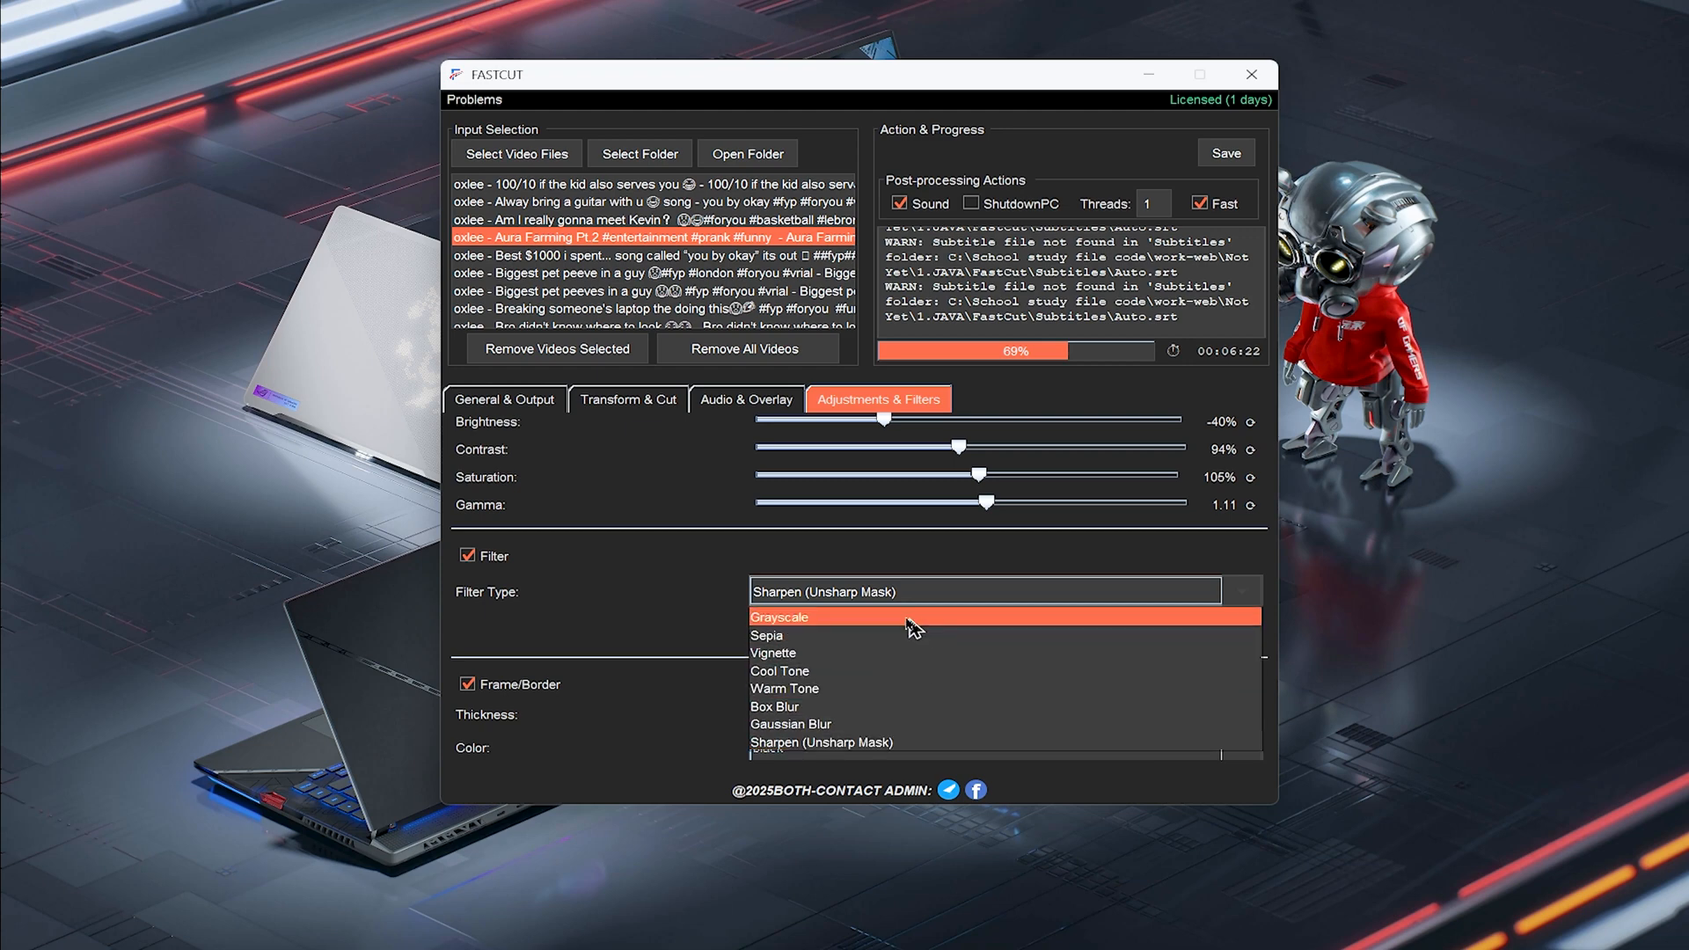
{"action": "left_click", "coordinate": [897, 743]}
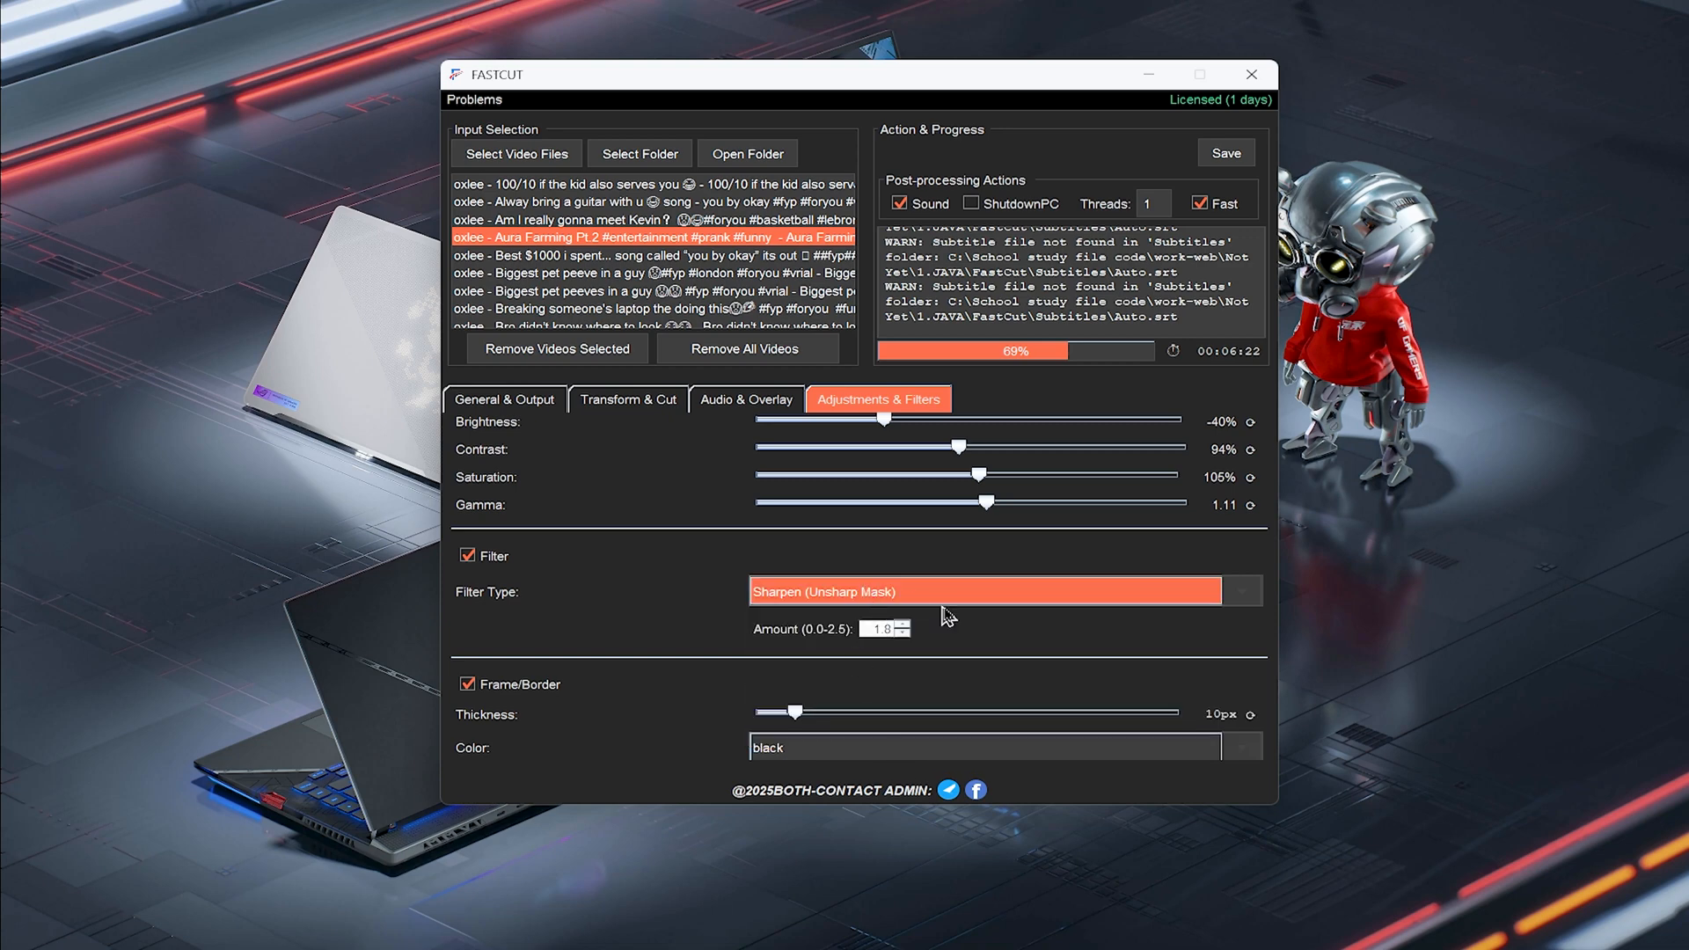
Set the frame border thickness to about 15 px and disable the Frame/Border option
{"action": "left_click", "coordinate": [873, 630]}
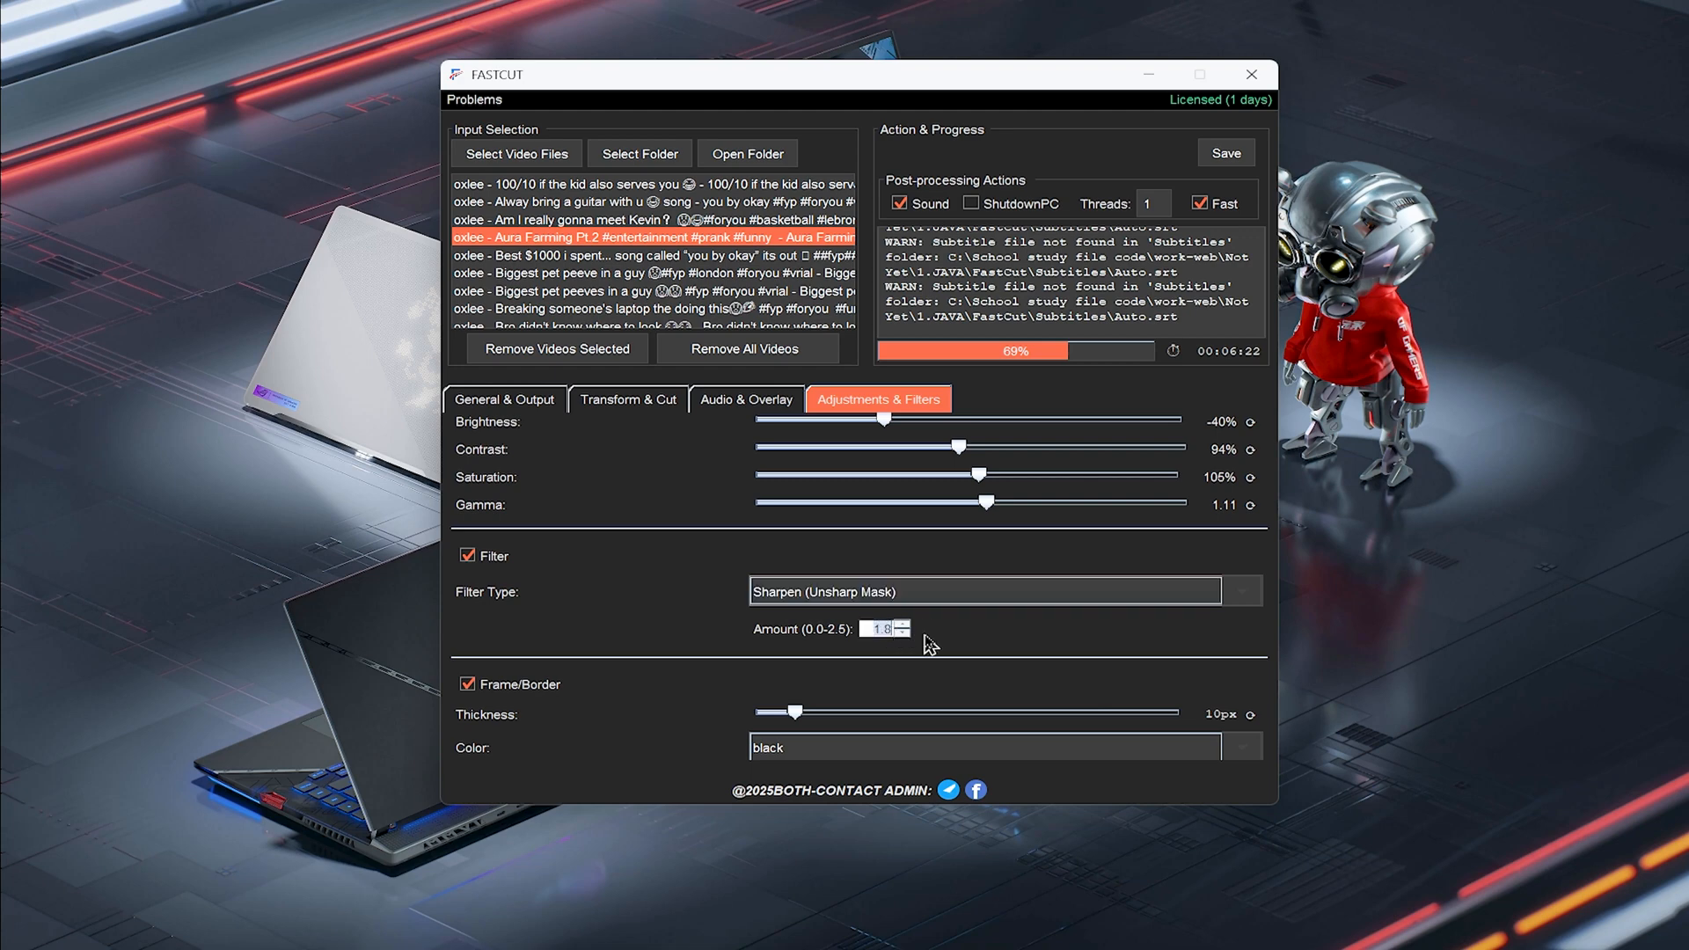
{"action": "scroll", "coordinate": [1001, 633], "scroll_direction": "down", "scroll_amount": 1}
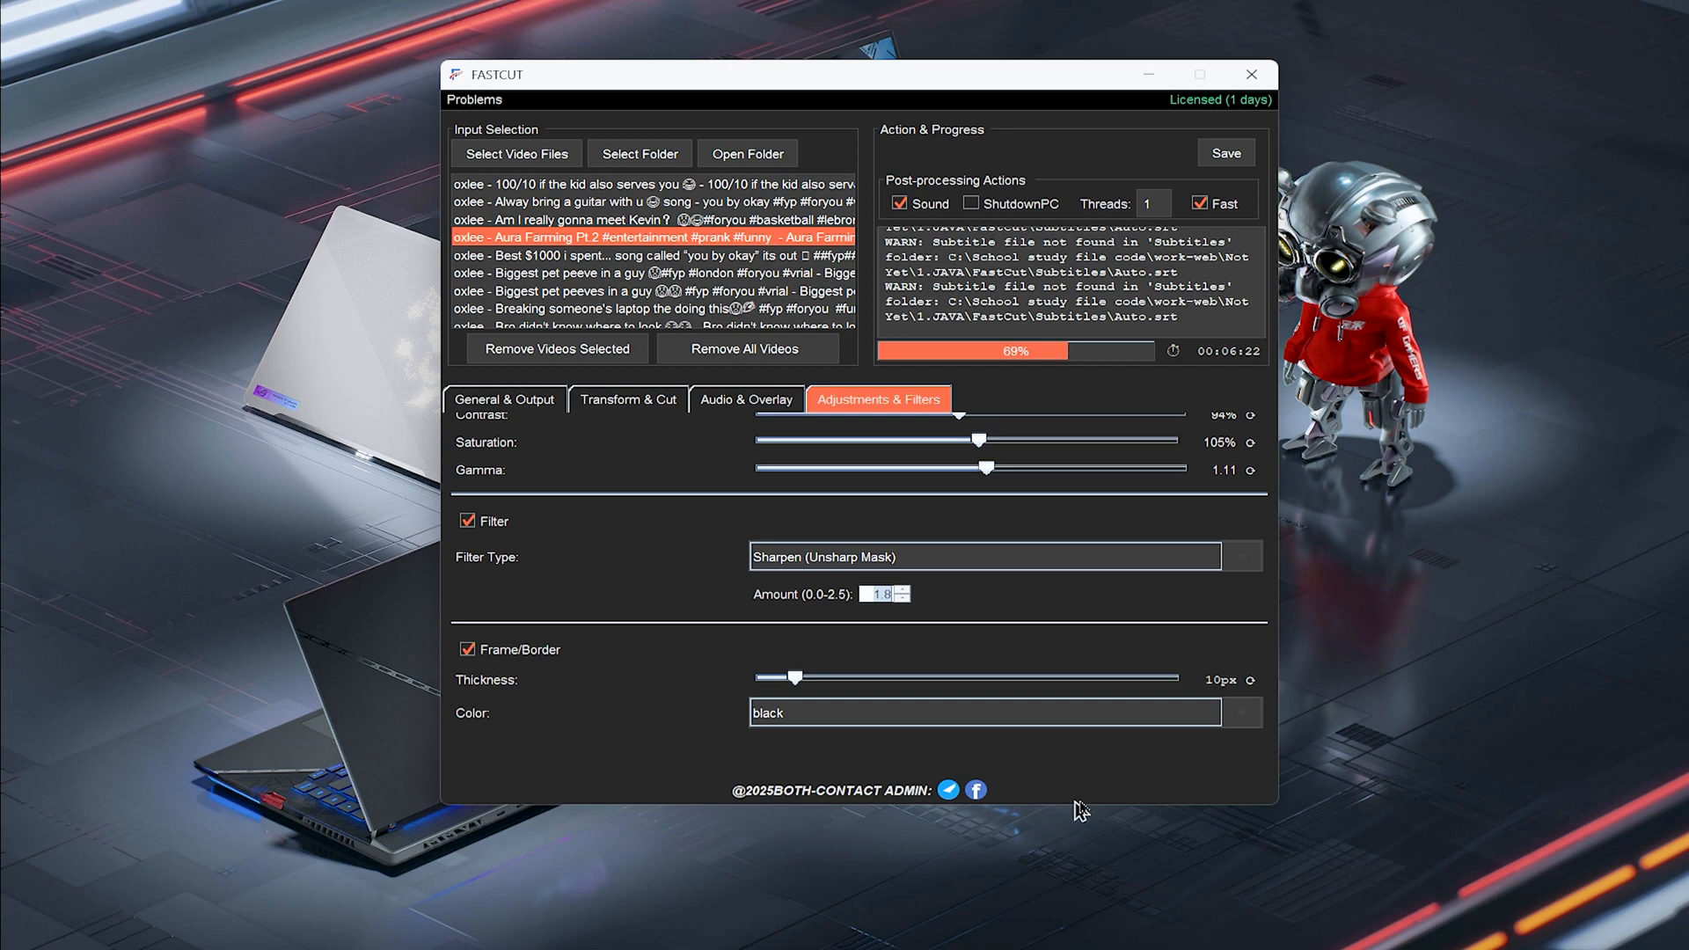
{"action": "left_click", "coordinate": [827, 715]}
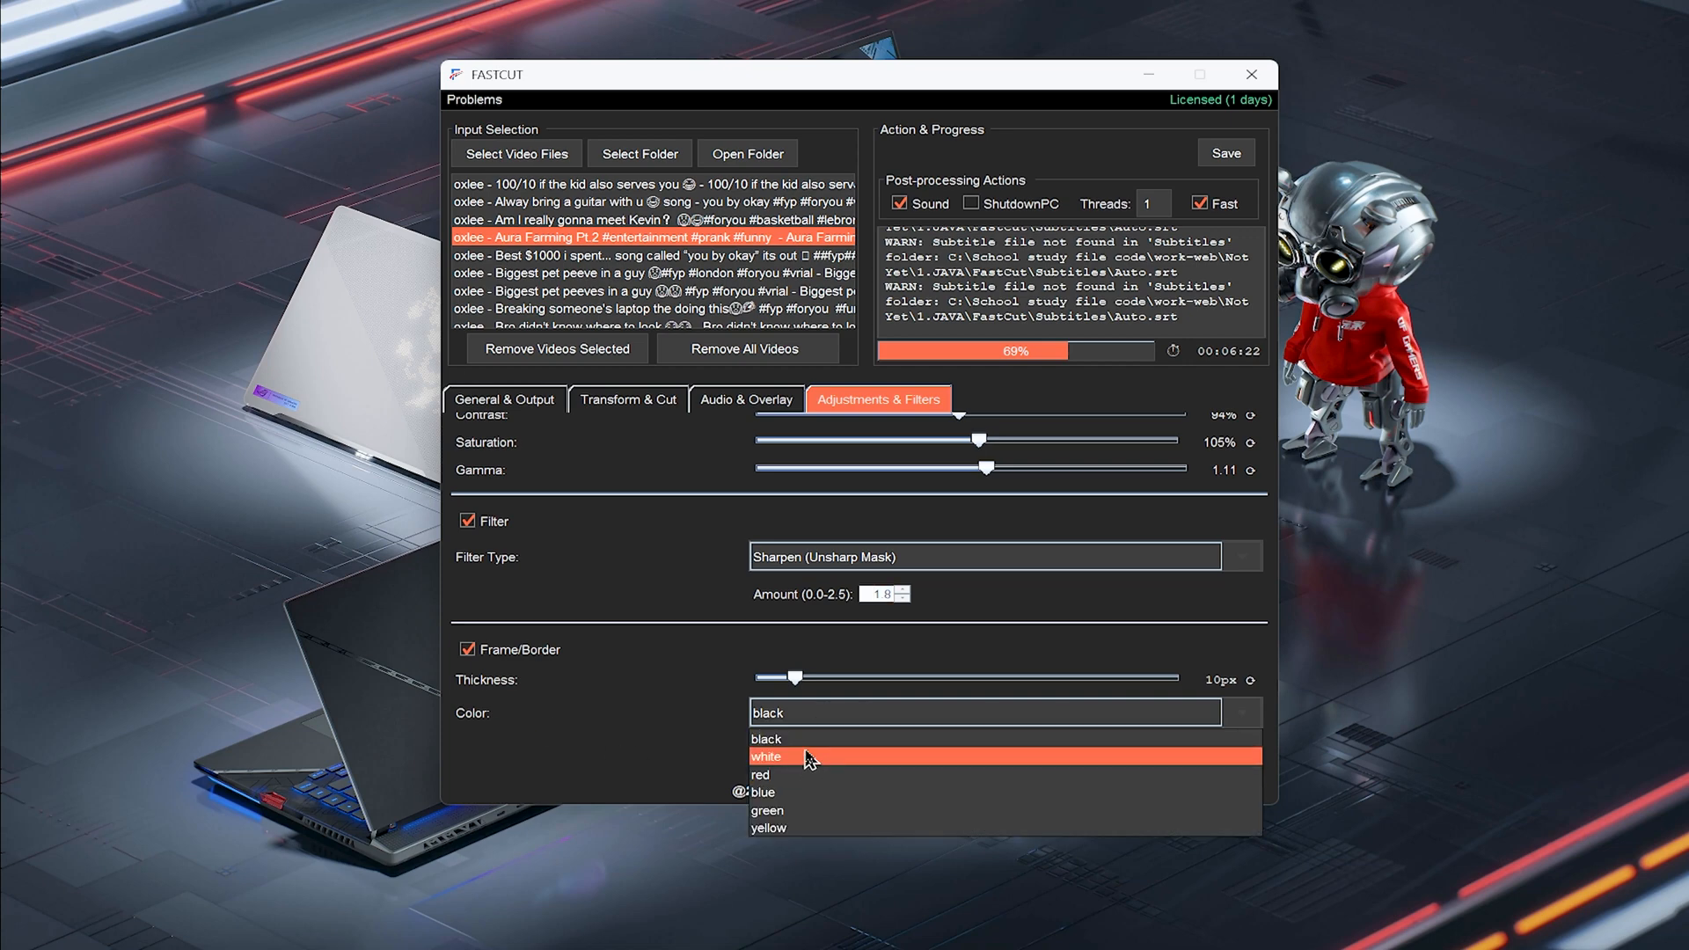
{"action": "left_click", "coordinate": [809, 701]}
{"action": "left_click_drag", "start_coordinate": [798, 679], "coordinate": [818, 678]}
{"action": "left_click", "coordinate": [727, 653]}
{"action": "scroll", "coordinate": [827, 642], "scroll_direction": "up", "scroll_amount": 2}
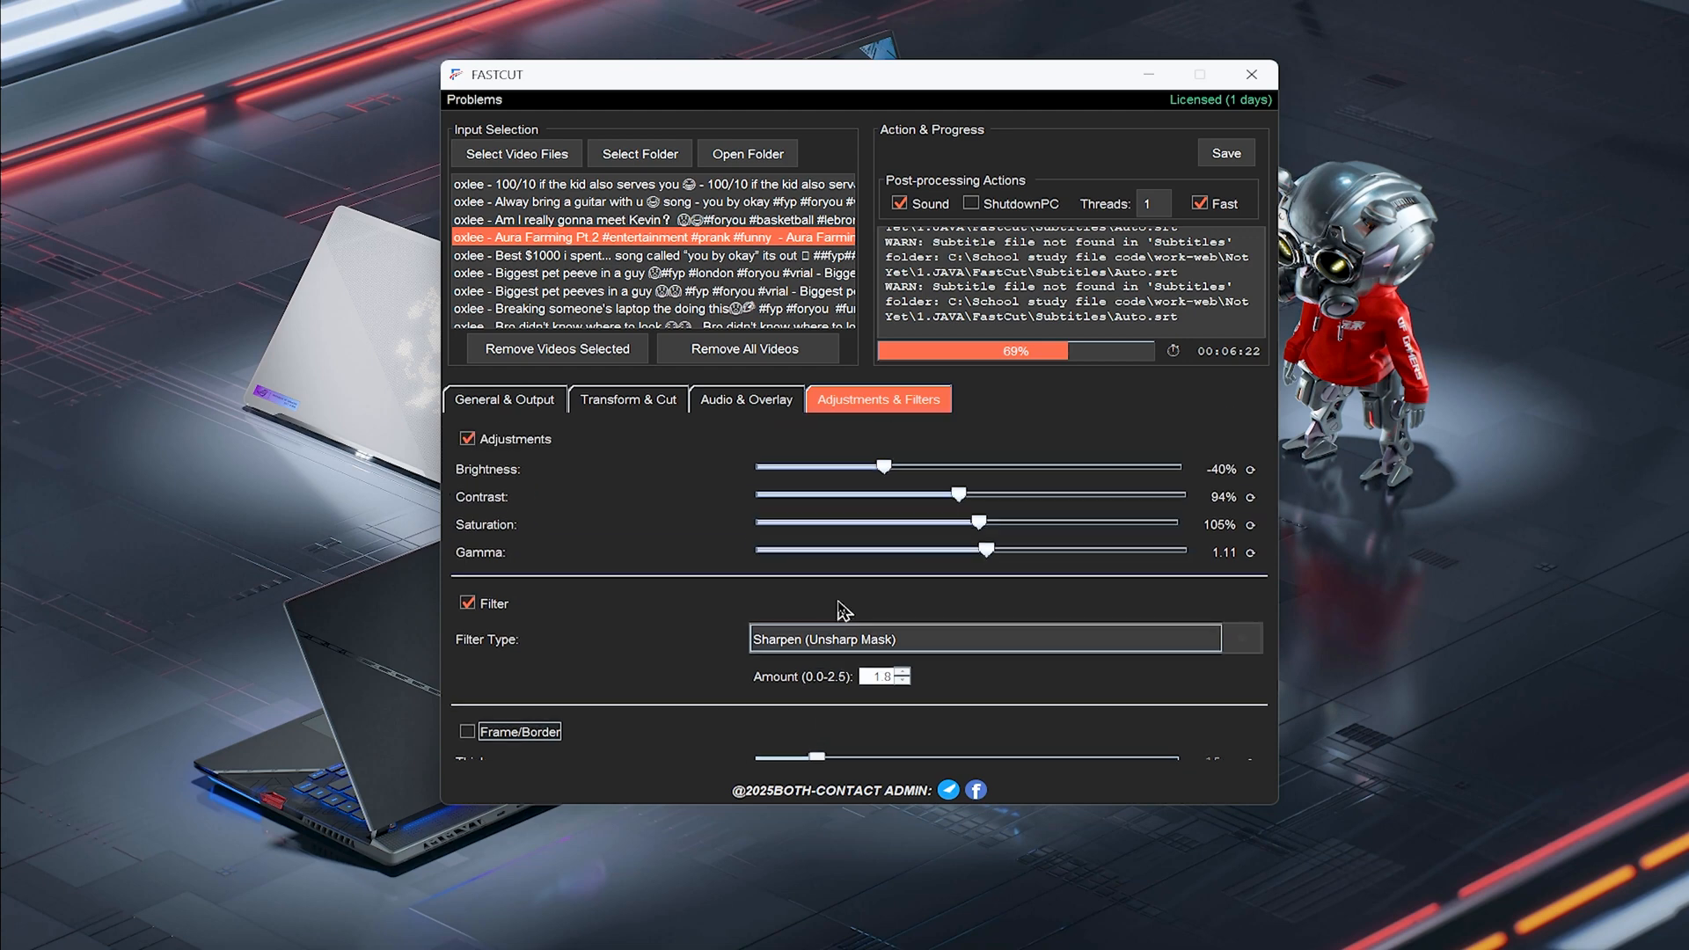
Switch between the General & Output, Transform & Cut, Audio & Overlay and Adjustments & Filters tabs to review settings
{"action": "scroll", "coordinate": [730, 475], "scroll_direction": "down", "scroll_amount": 2}
{"action": "scroll", "coordinate": [739, 514], "scroll_direction": "up", "scroll_amount": 2}
{"action": "left_click", "coordinate": [762, 400]}
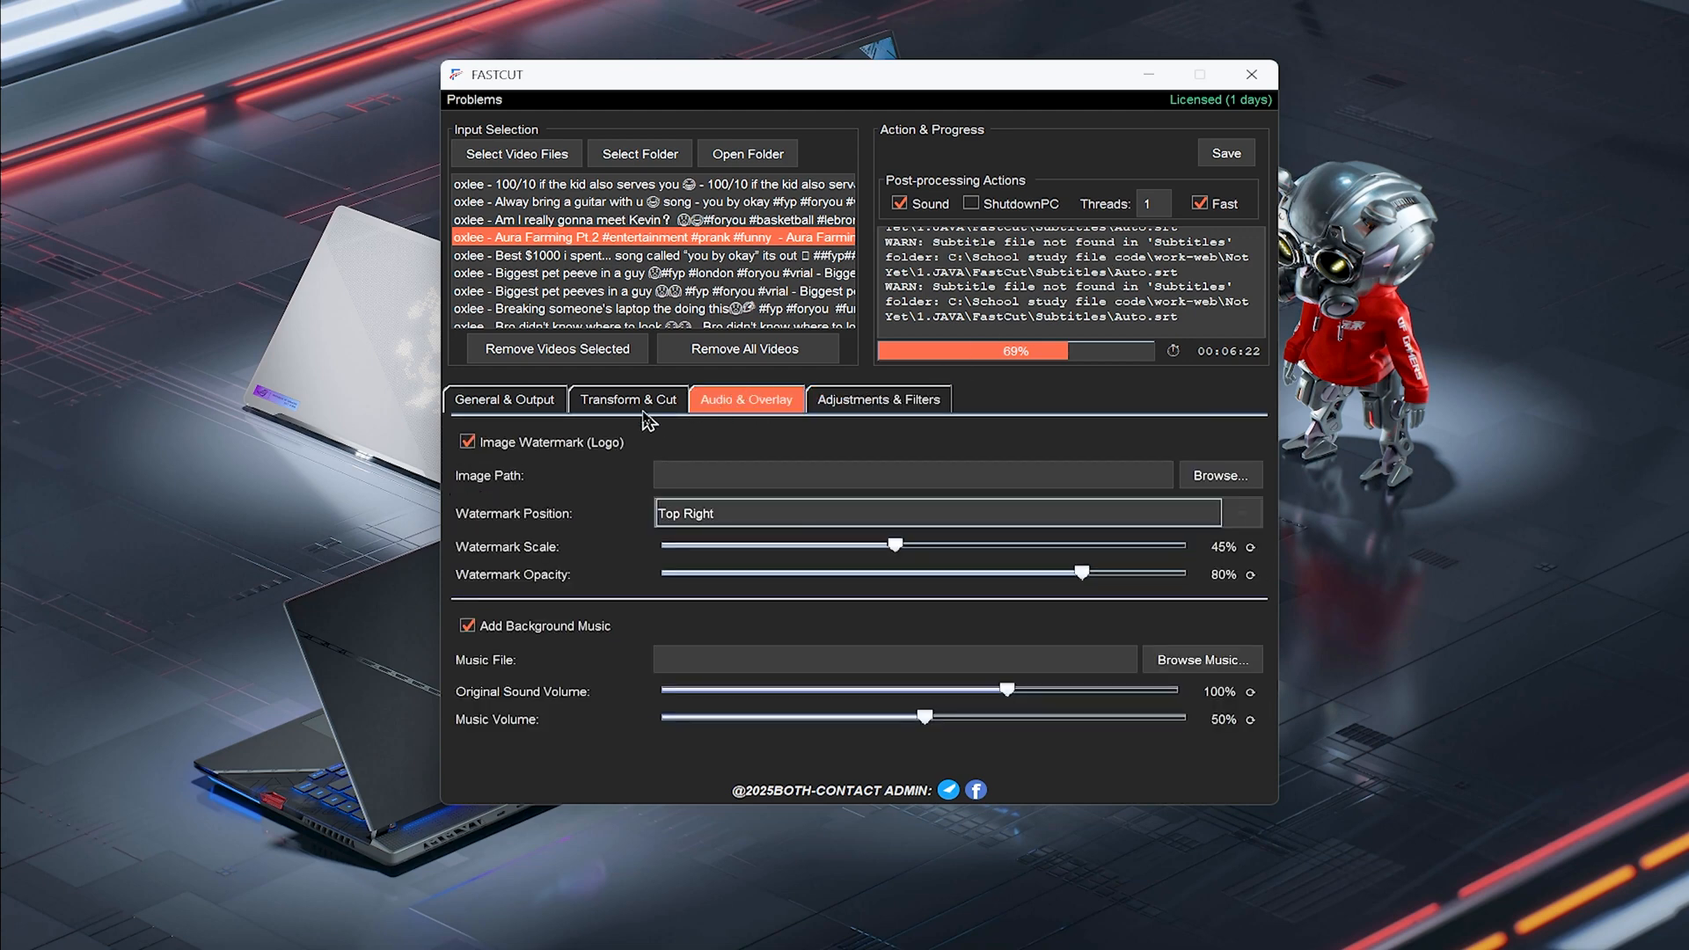
{"action": "left_click", "coordinate": [643, 409]}
{"action": "left_click", "coordinate": [915, 402]}
{"action": "left_click", "coordinate": [715, 405]}
{"action": "left_click", "coordinate": [586, 405]}
{"action": "left_click", "coordinate": [512, 405]}
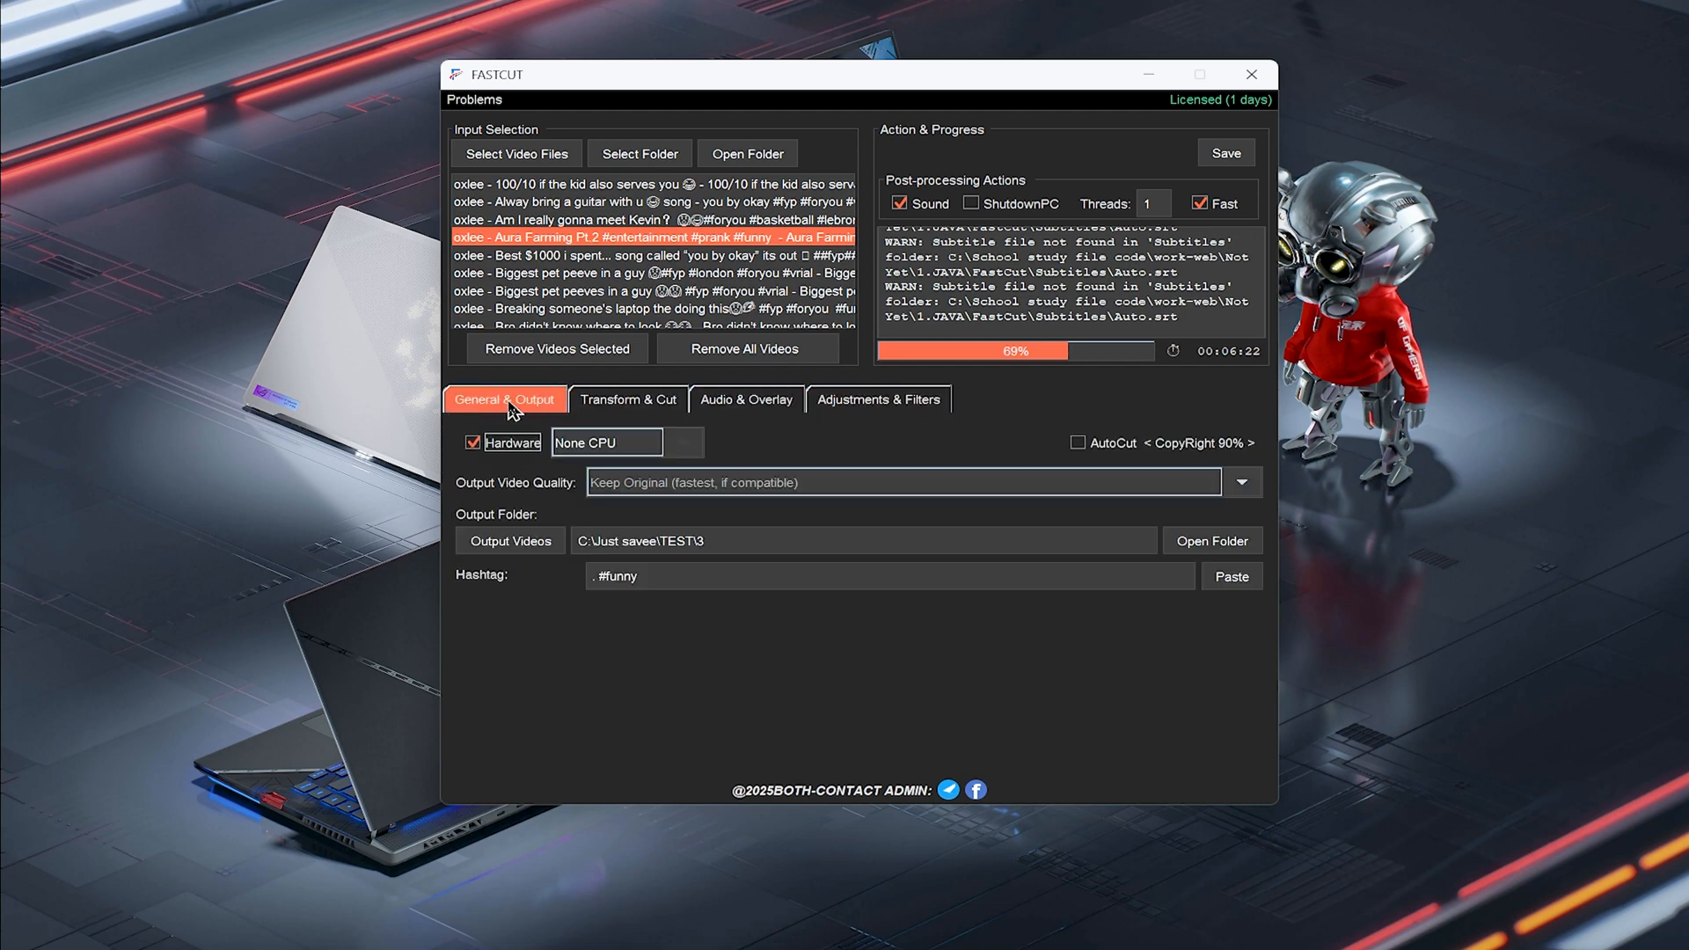
{"action": "left_click", "coordinate": [880, 409]}
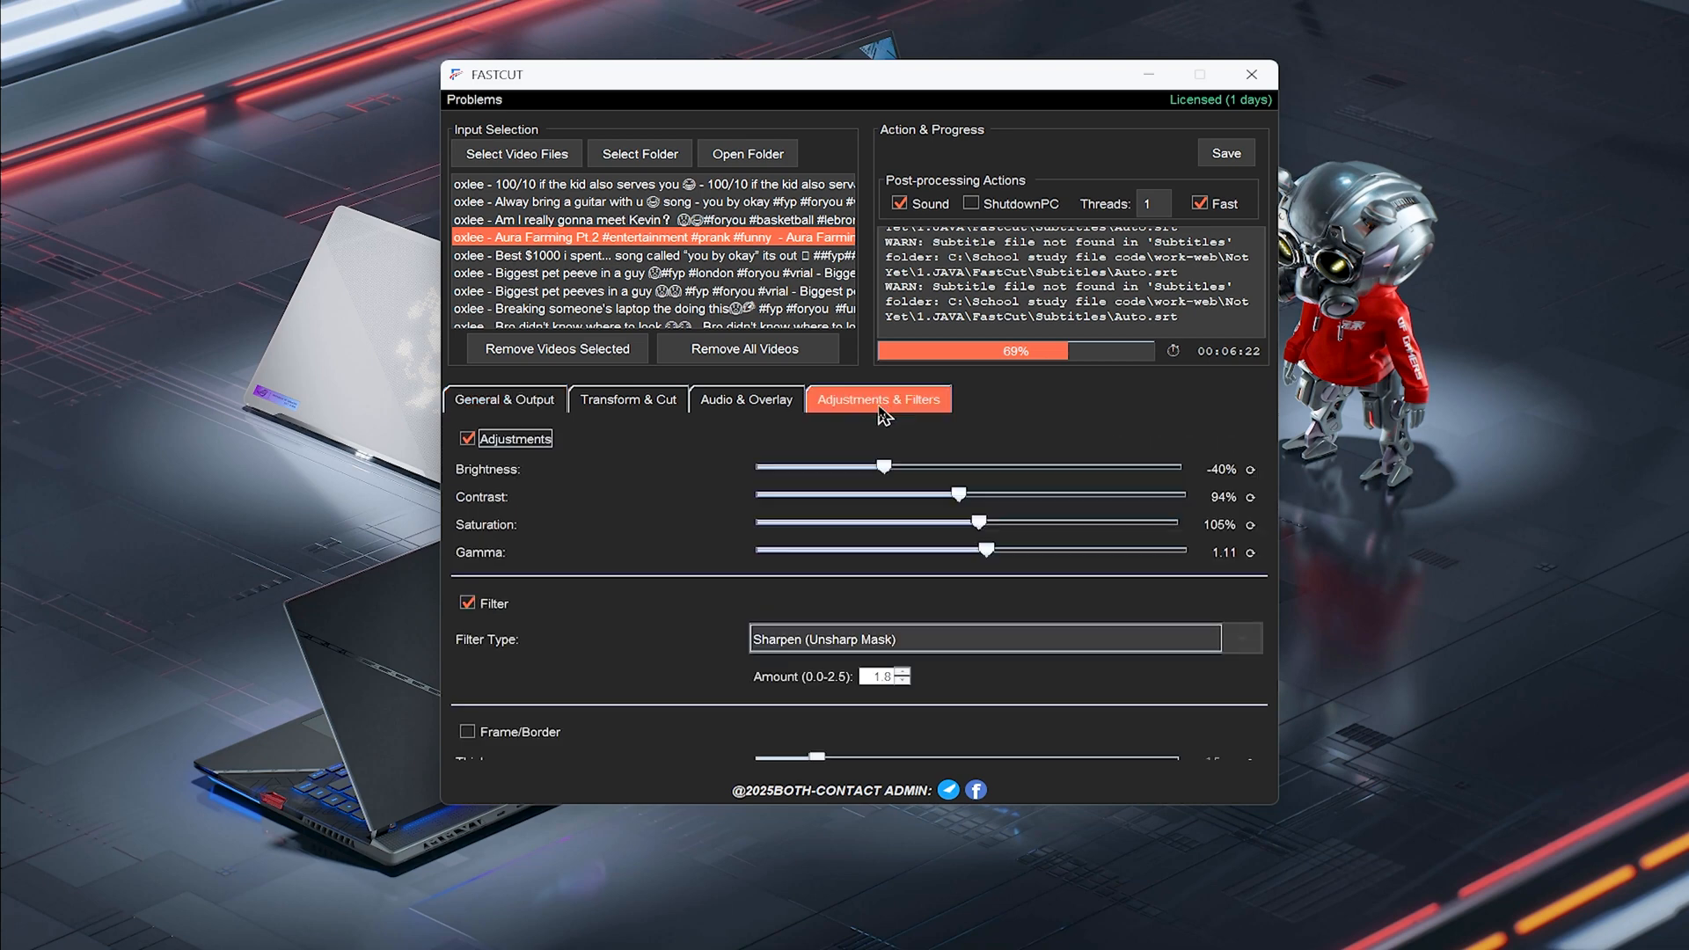
{"action": "scroll", "coordinate": [1214, 547], "scroll_direction": "down", "scroll_amount": 2}
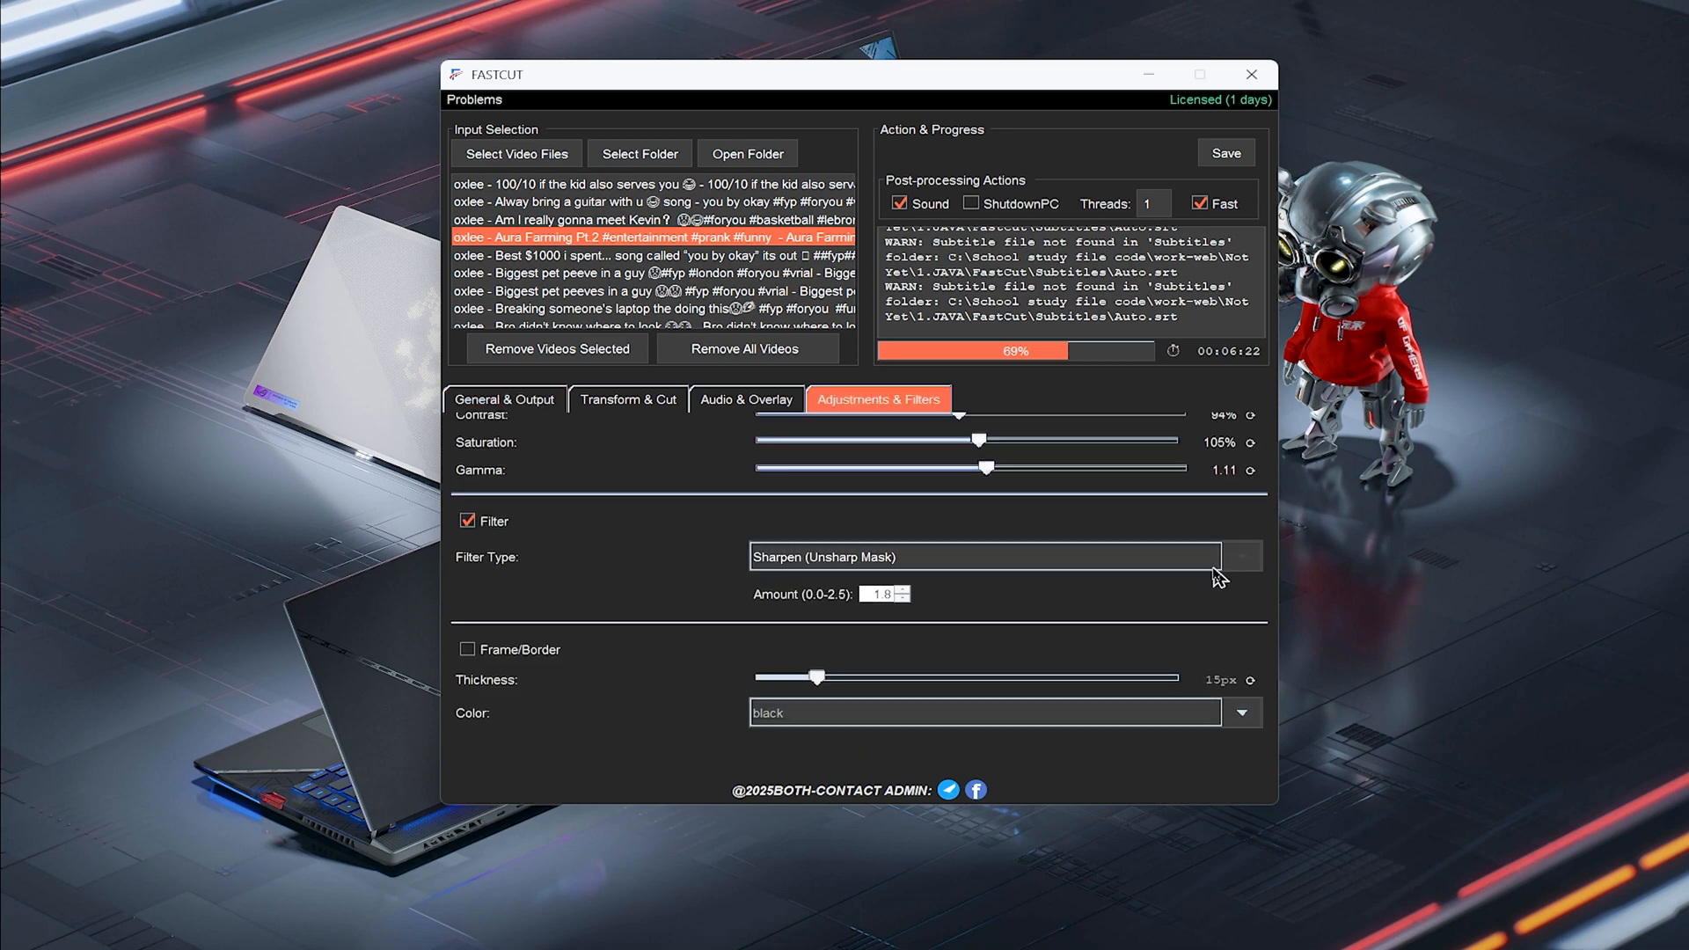
{"action": "scroll", "coordinate": [1100, 558], "scroll_direction": "up", "scroll_amount": 2}
{"action": "left_click", "coordinate": [655, 407]}
{"action": "left_click", "coordinate": [531, 406]}
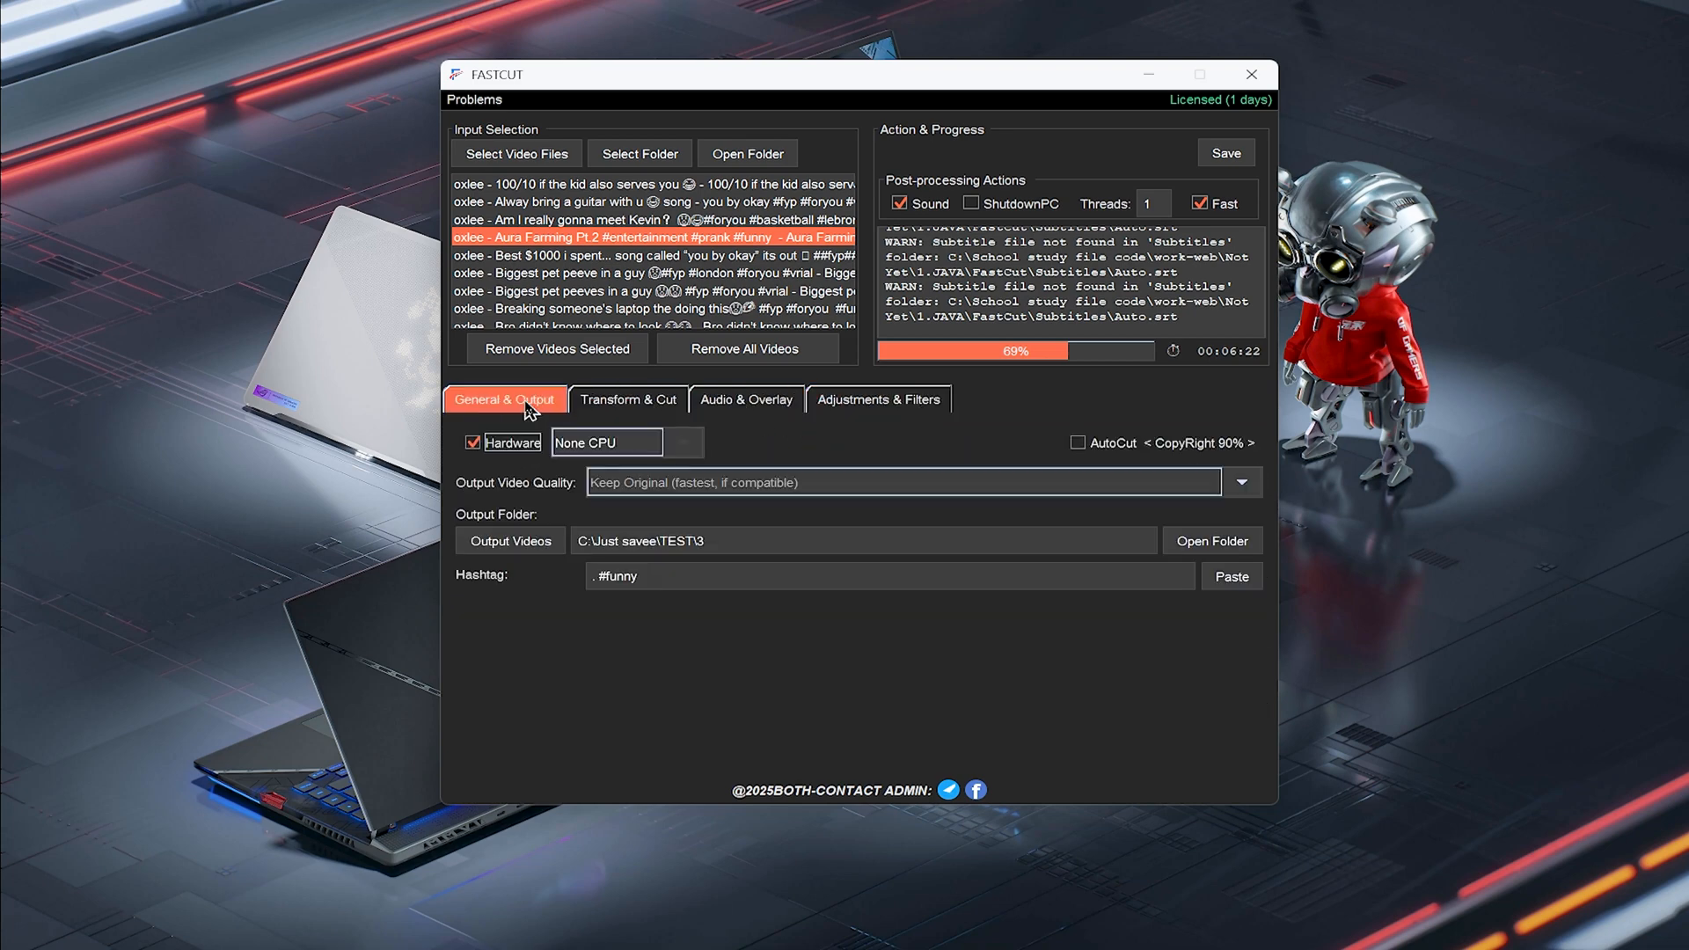
Scroll through the Audio & Overlay tab to review volume, effects, text overlay, subtitle and watermark settings
{"action": "left_click", "coordinate": [1096, 446]}
{"action": "left_click", "coordinate": [823, 407]}
{"action": "left_click", "coordinate": [754, 407]}
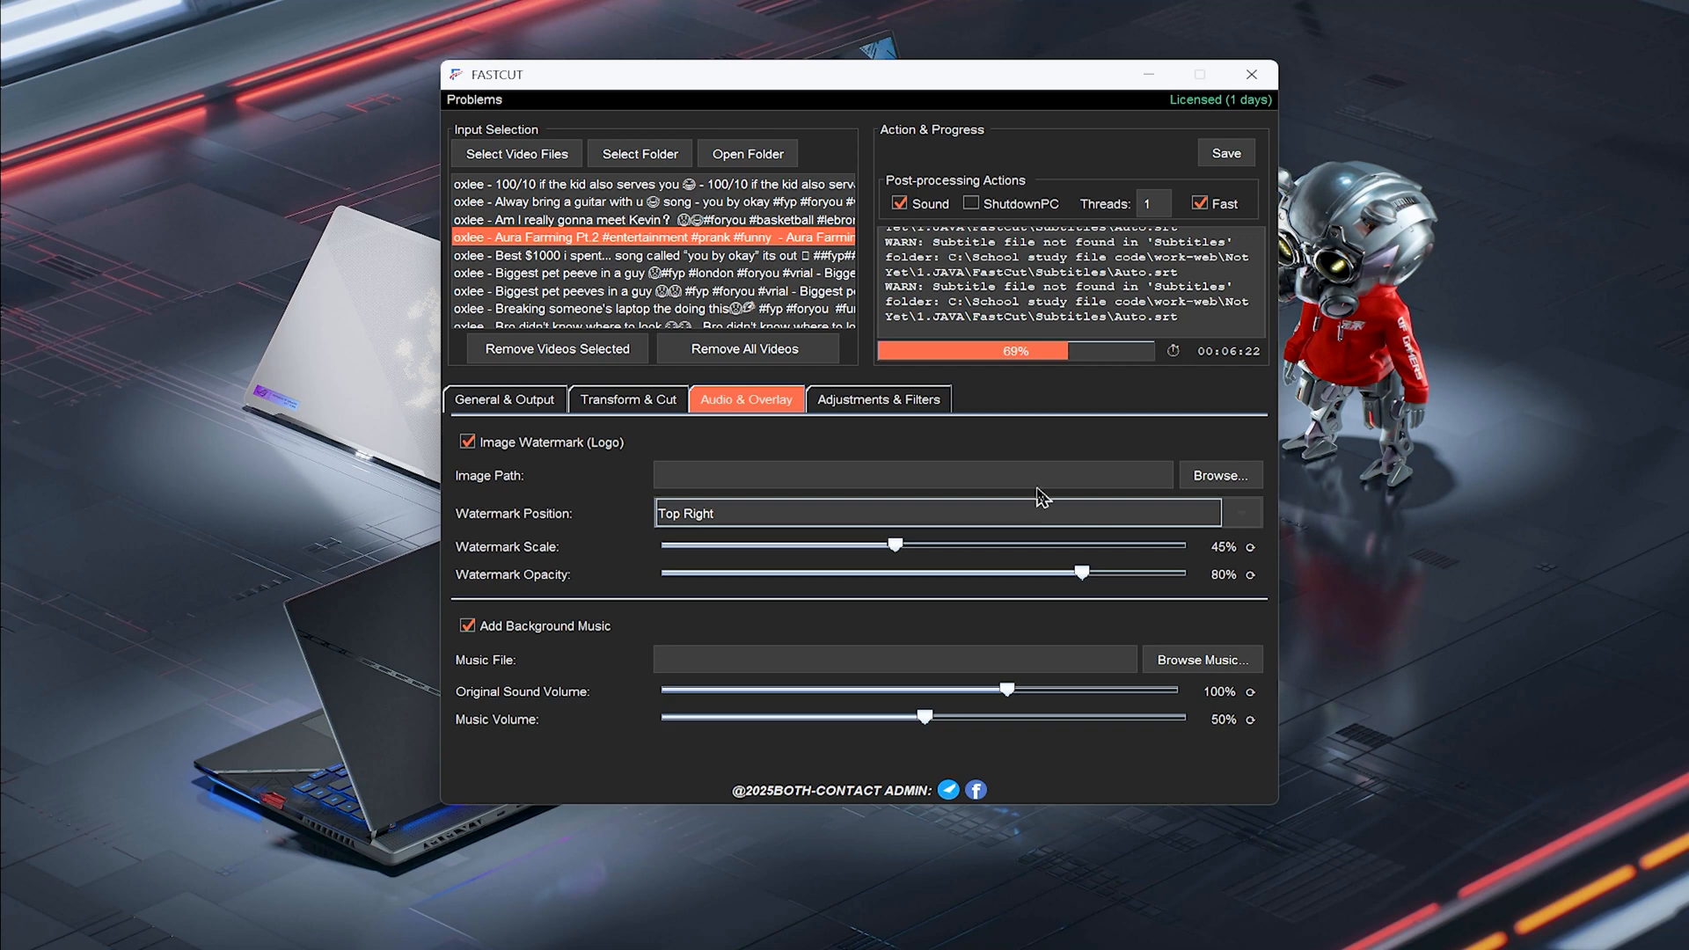
{"action": "scroll", "coordinate": [882, 449], "scroll_direction": "up", "scroll_amount": 1}
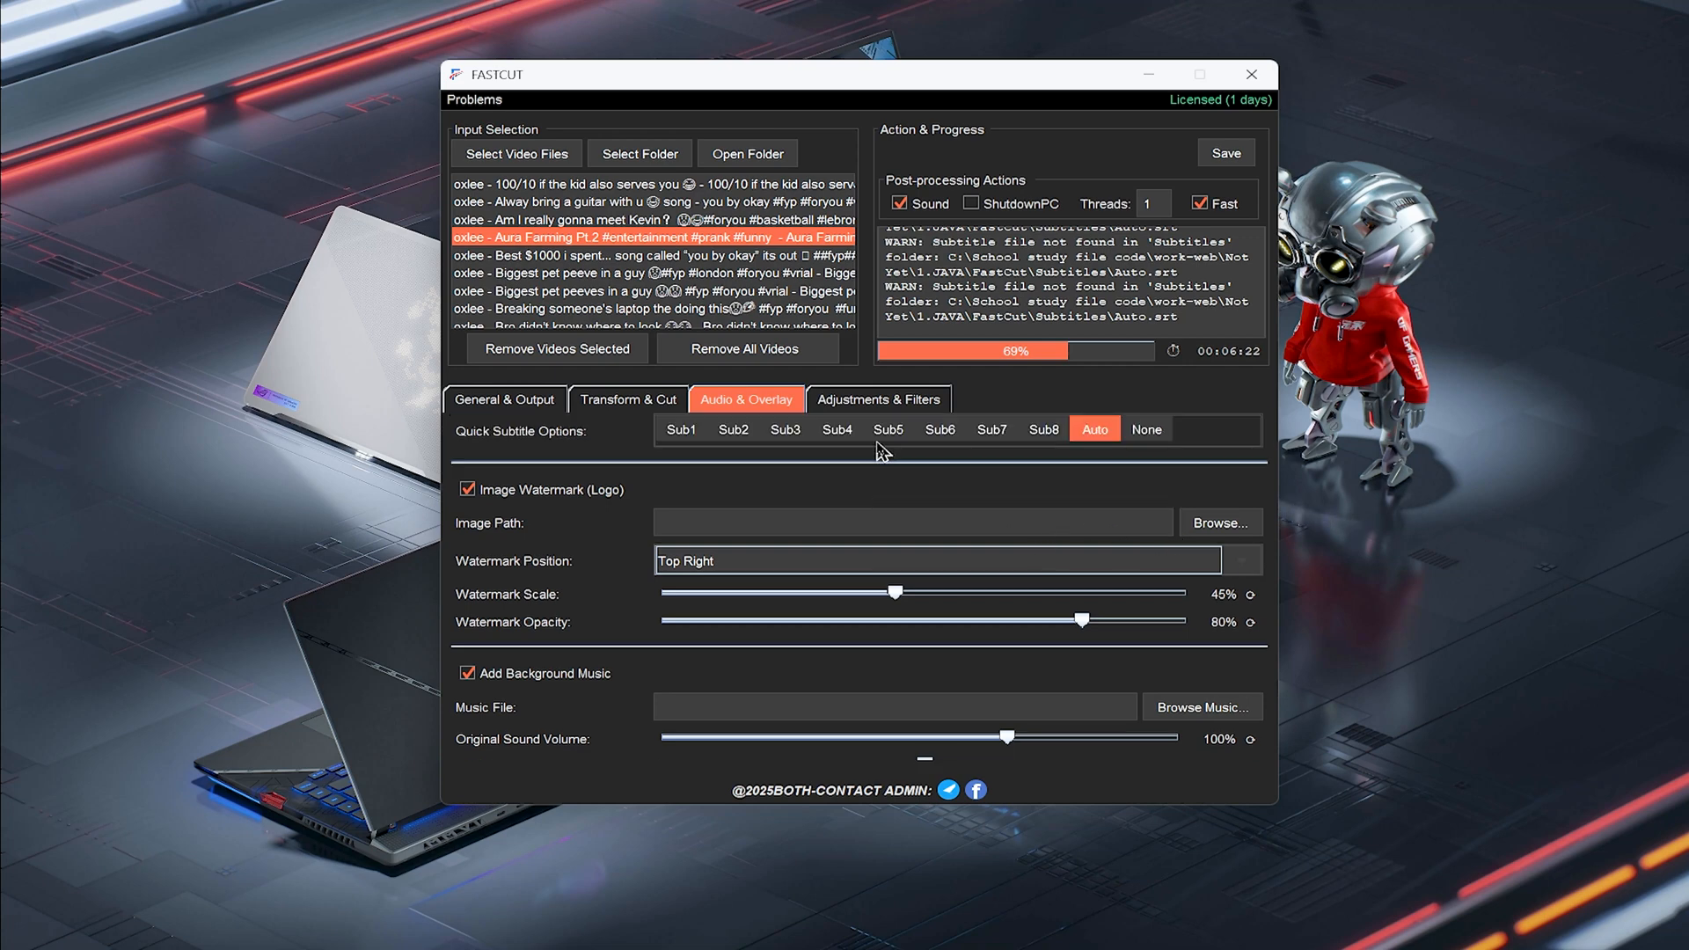
{"action": "scroll", "coordinate": [1114, 508], "scroll_direction": "up", "scroll_amount": 8}
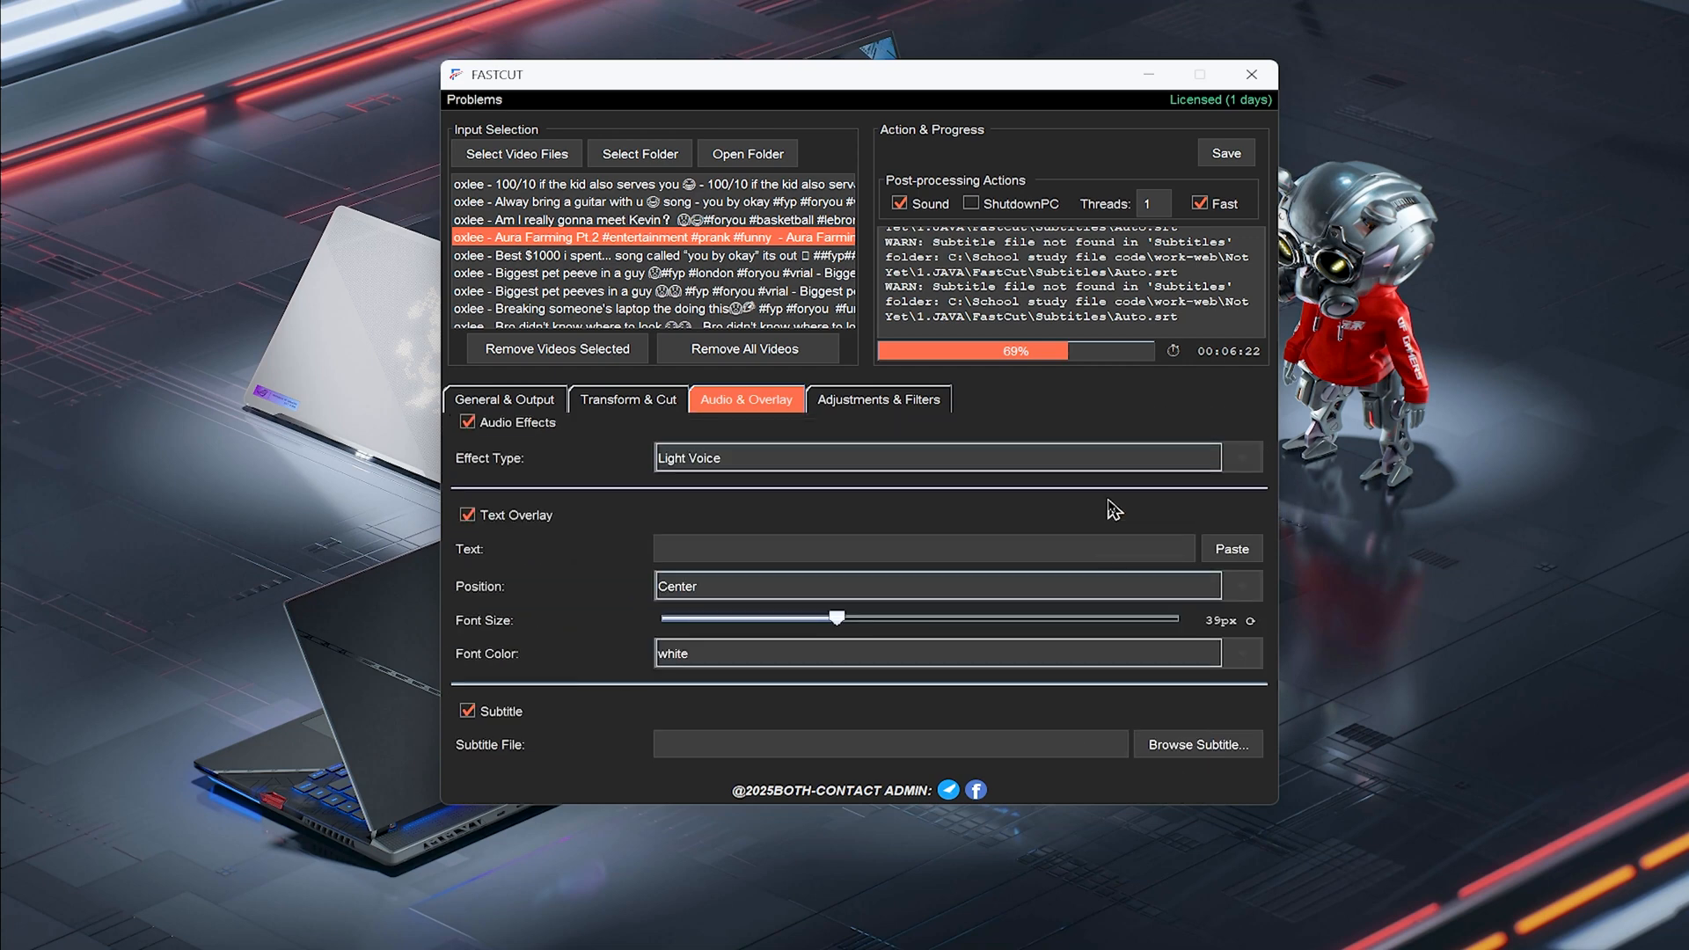
{"action": "scroll", "coordinate": [1114, 509], "scroll_direction": "up", "scroll_amount": 2}
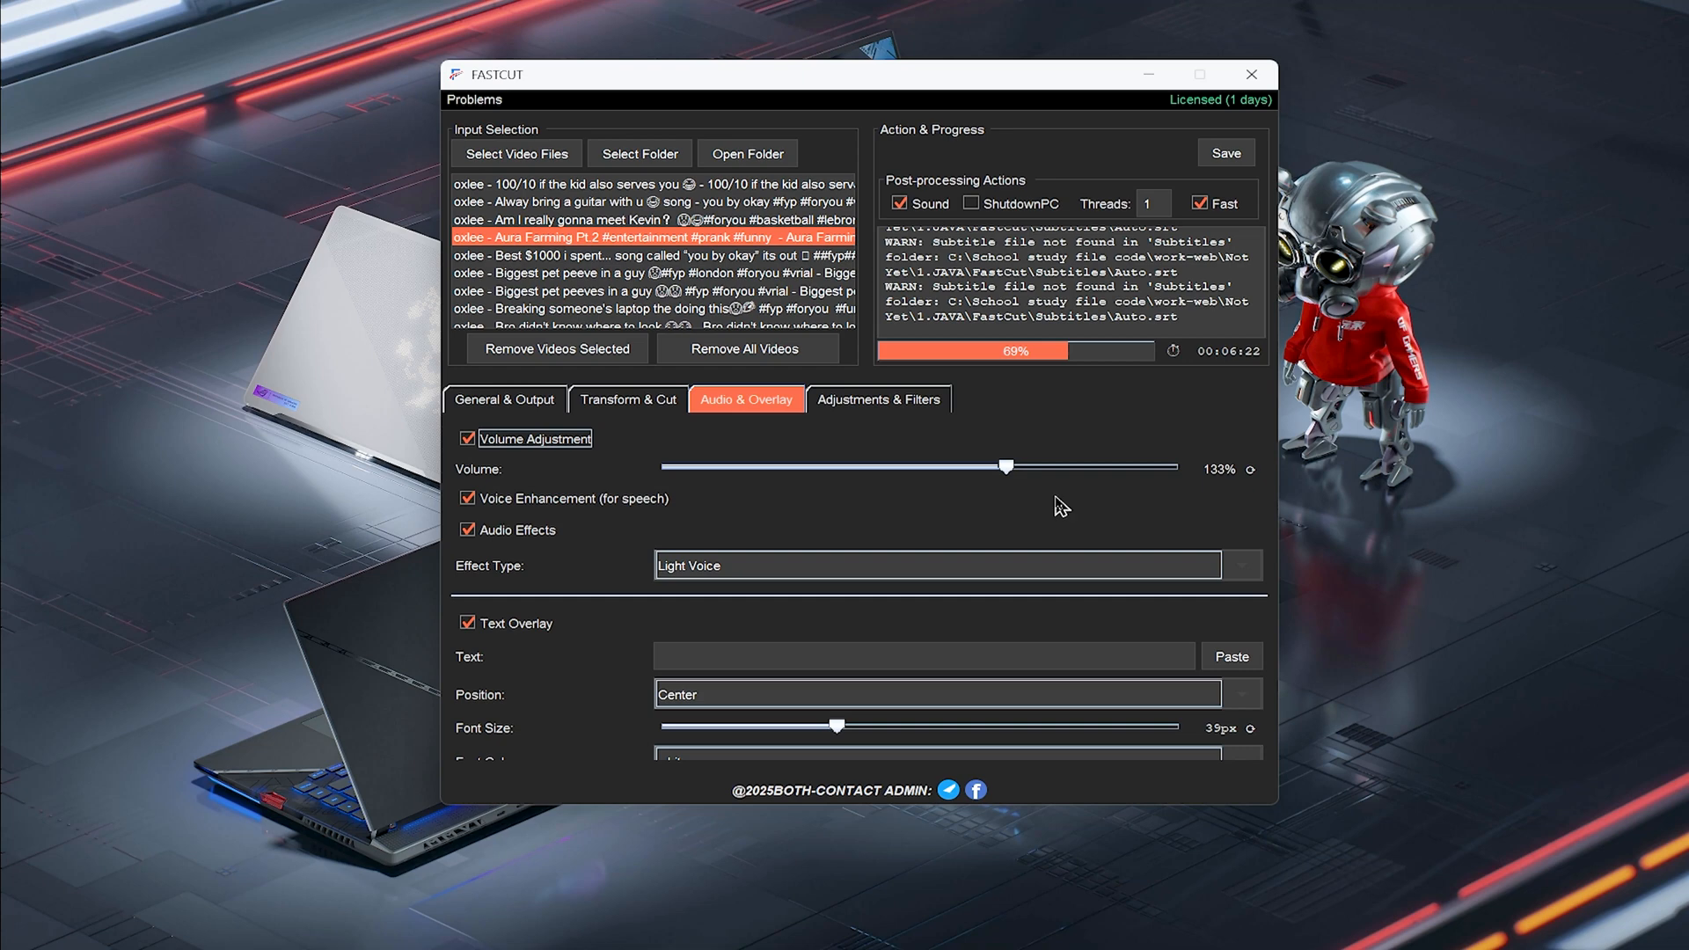
{"action": "scroll", "coordinate": [1062, 508], "scroll_direction": "down", "scroll_amount": 4}
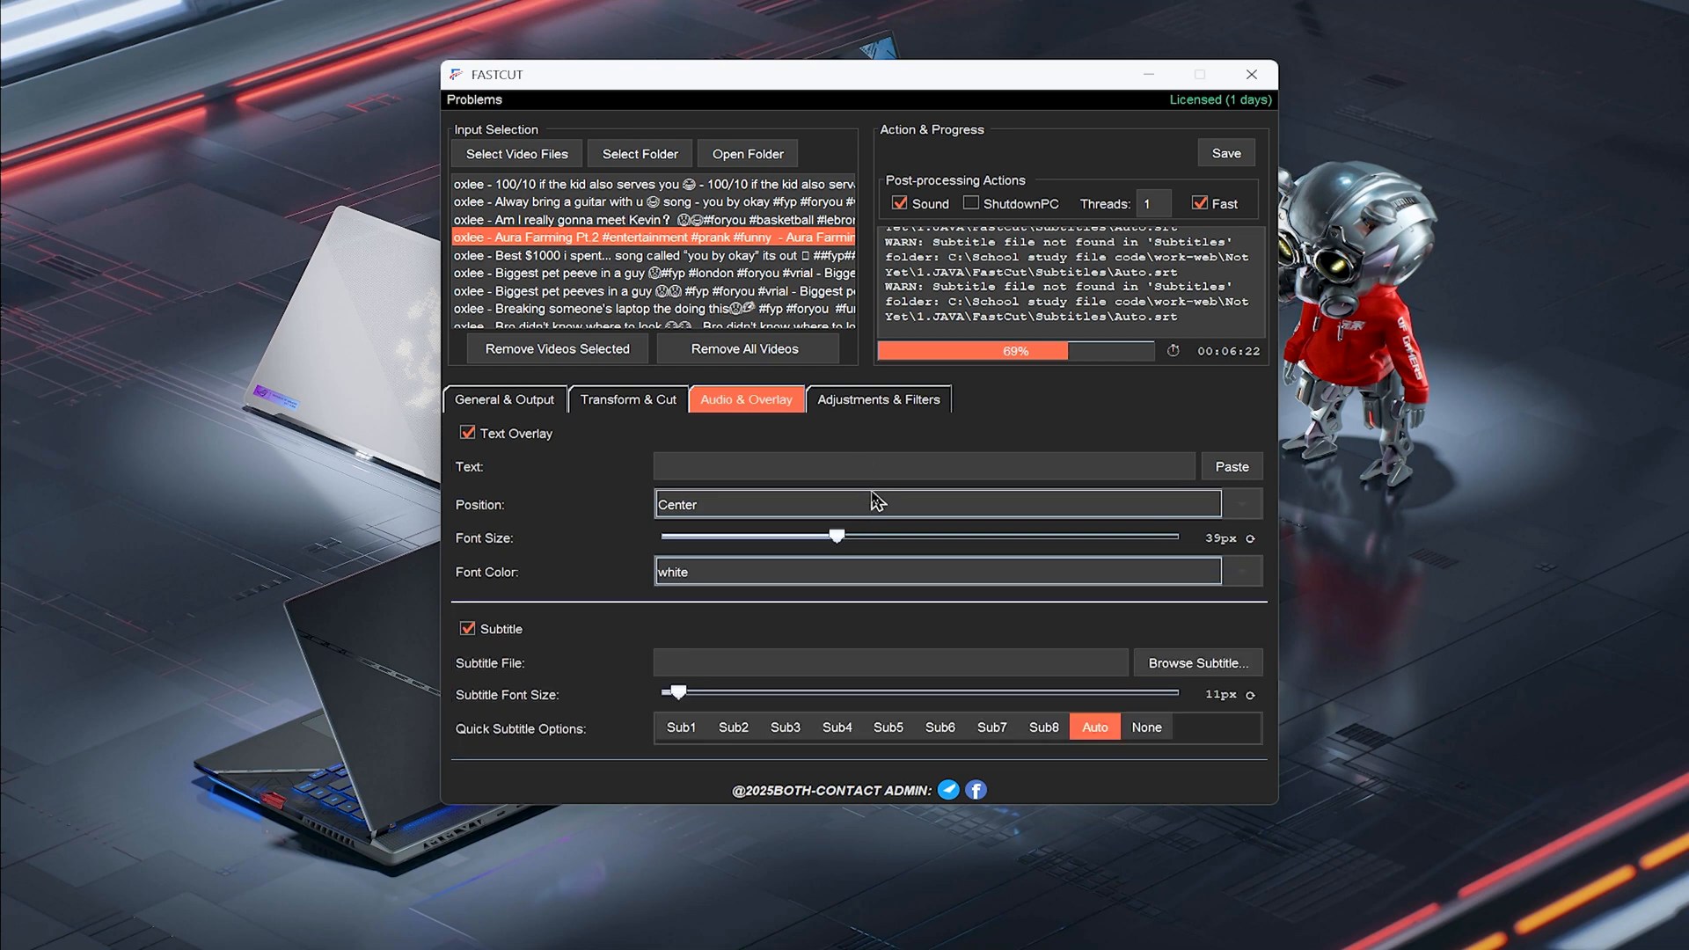
{"action": "scroll", "coordinate": [878, 502], "scroll_direction": "down", "scroll_amount": 5}
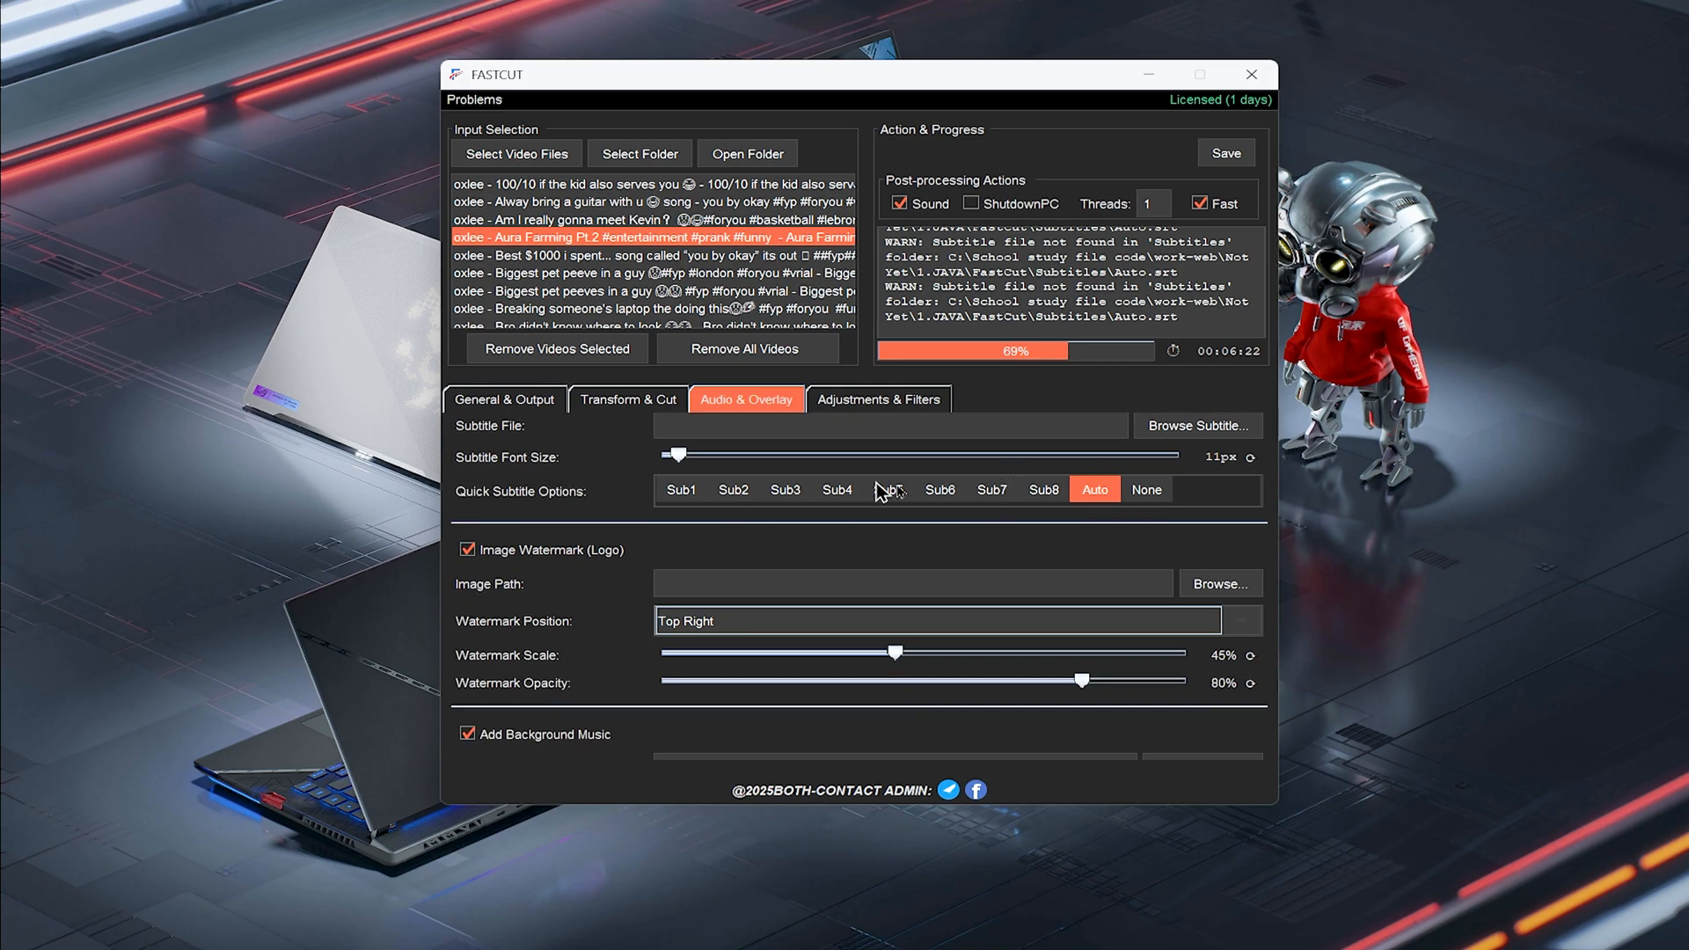
{"action": "left_click", "coordinate": [879, 410]}
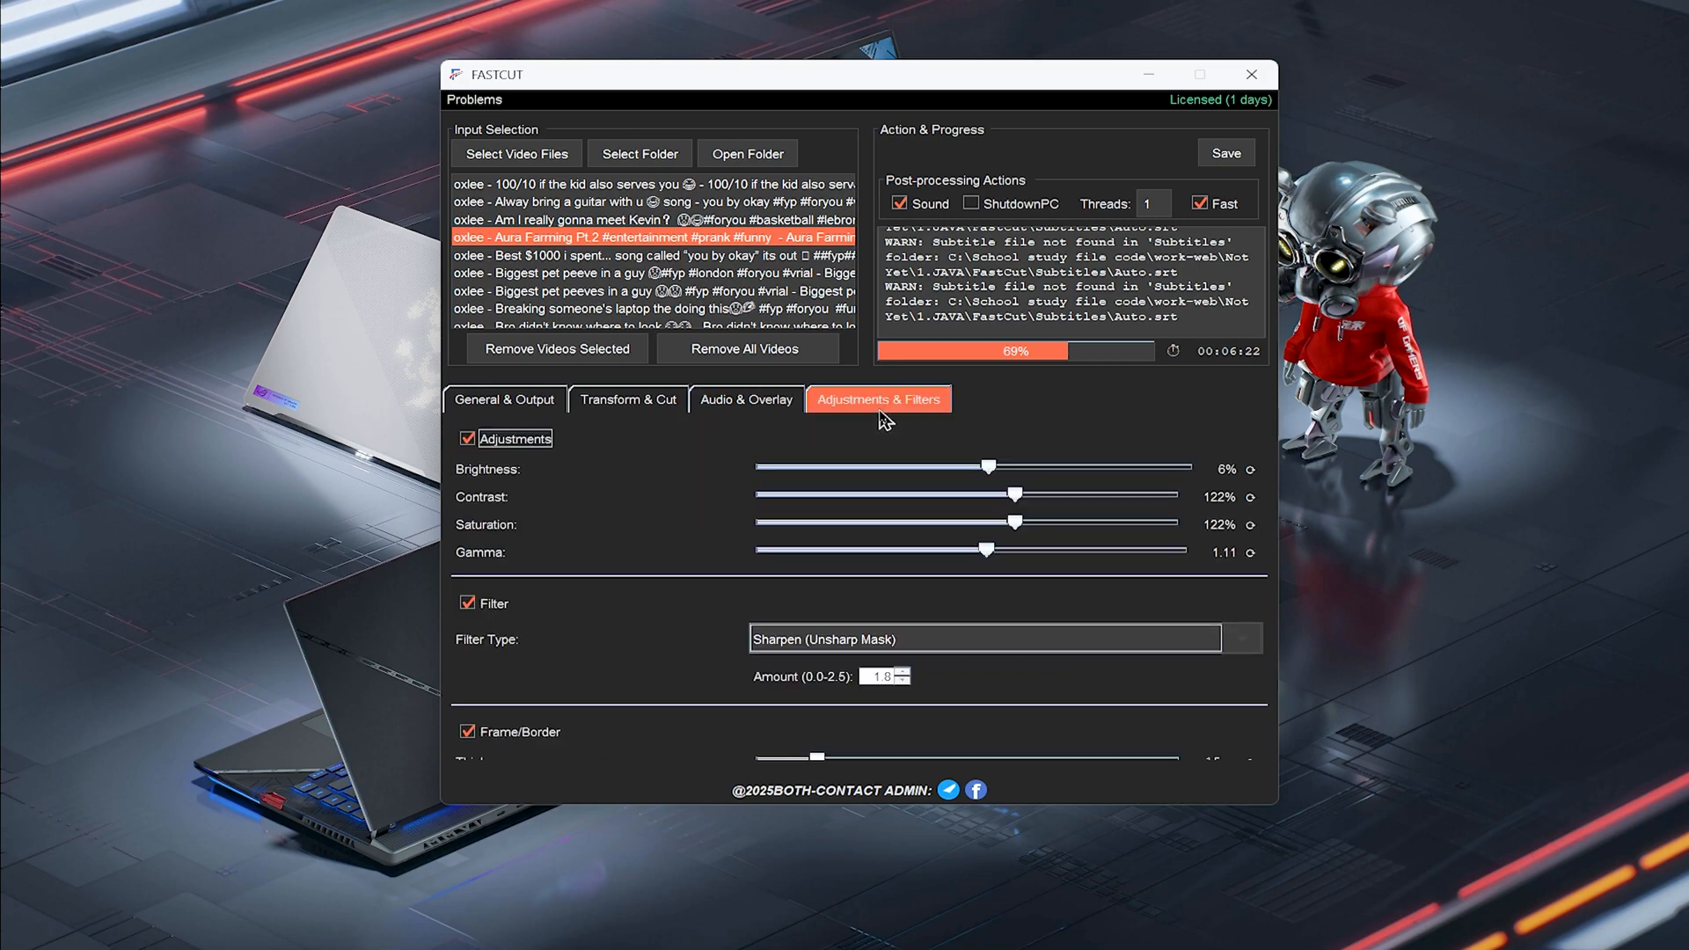
Switch to Notepad and highlight the one-month pricing line of the Fast Cut Tool Pro note
{"action": "mouse_move", "coordinate": [1219, 940]}
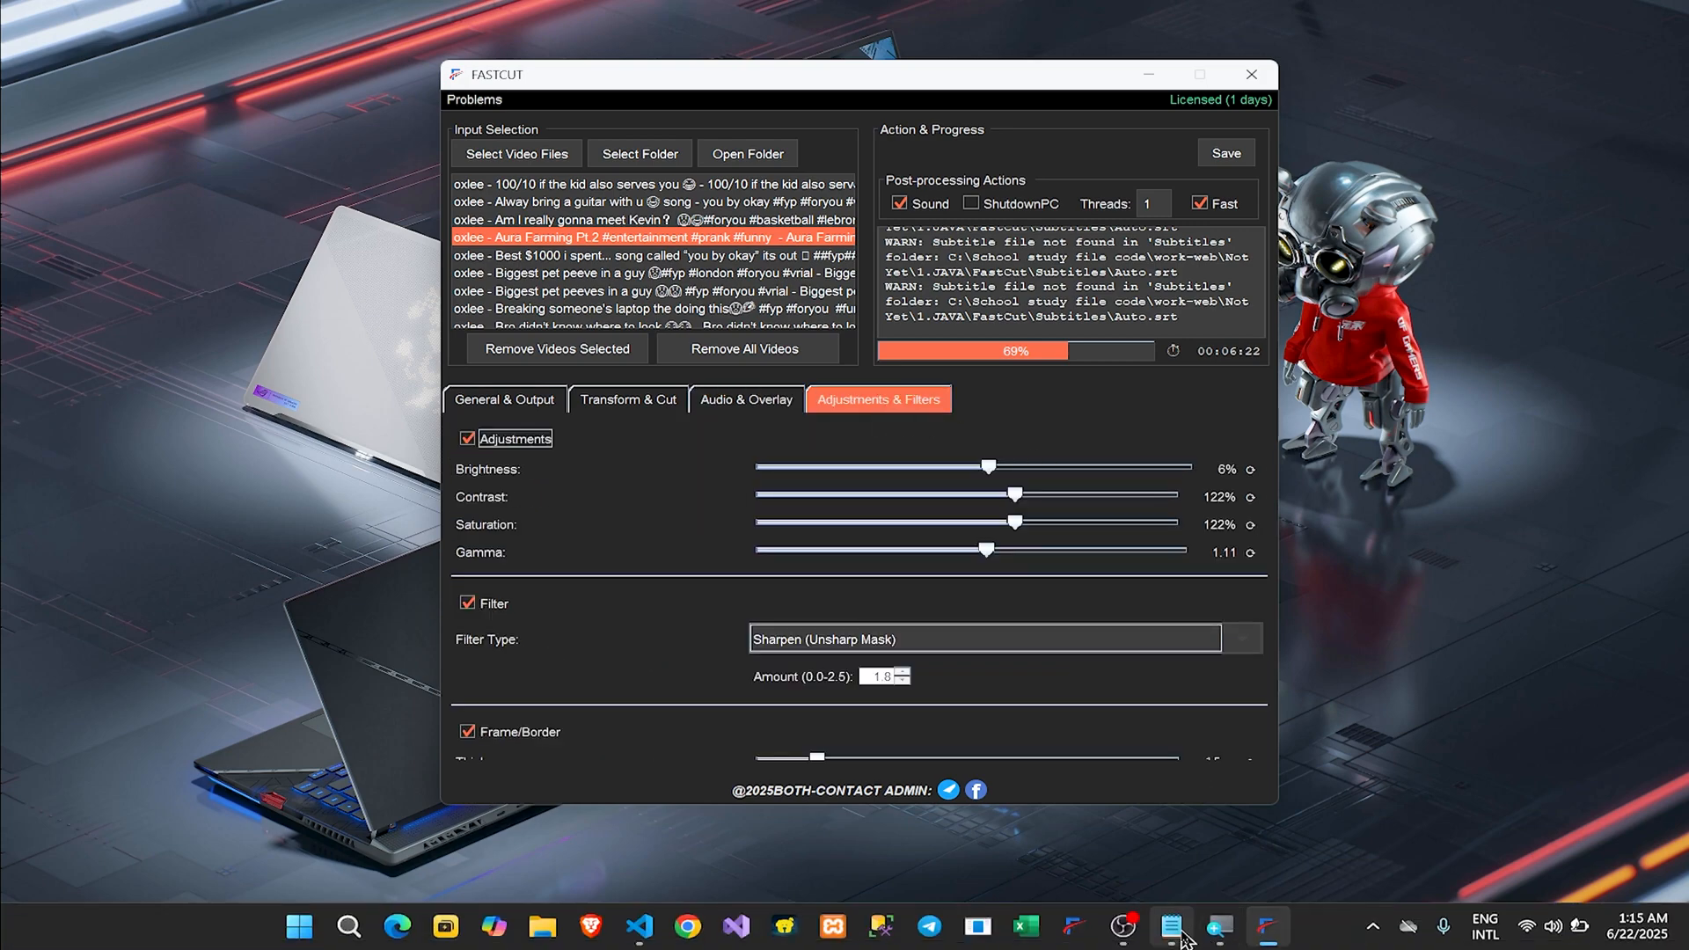
{"action": "left_click", "coordinate": [1172, 925]}
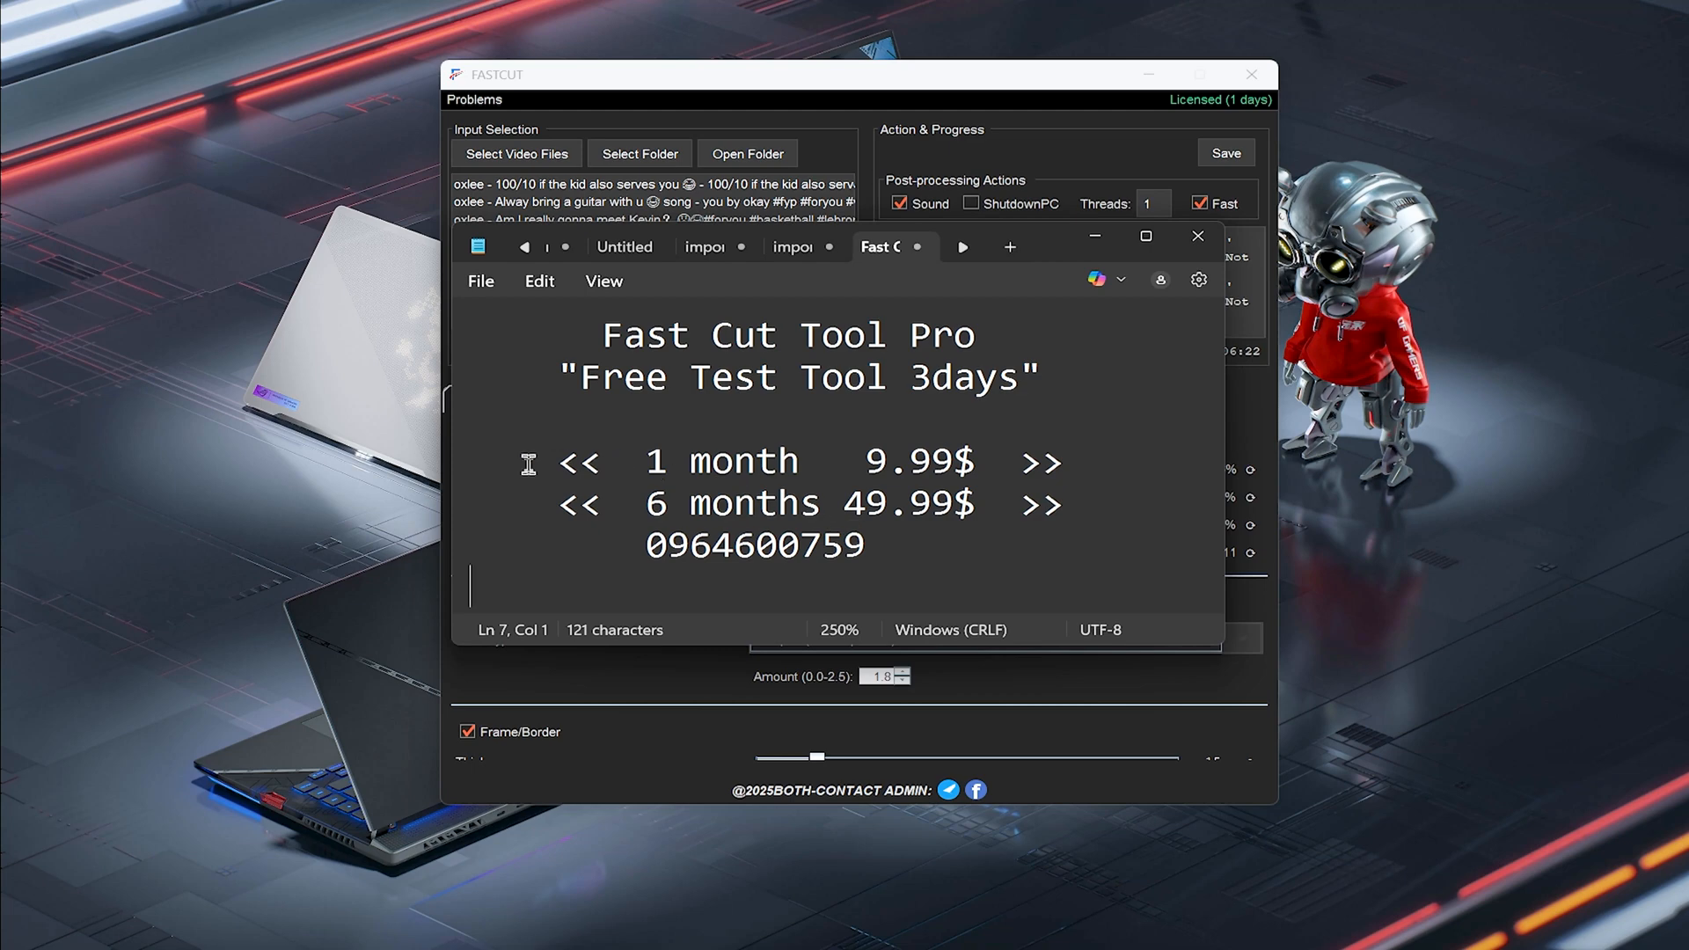
{"action": "left_click_drag", "start_coordinate": [528, 462], "coordinate": [1063, 459]}
{"action": "left_click", "coordinate": [1113, 455]}
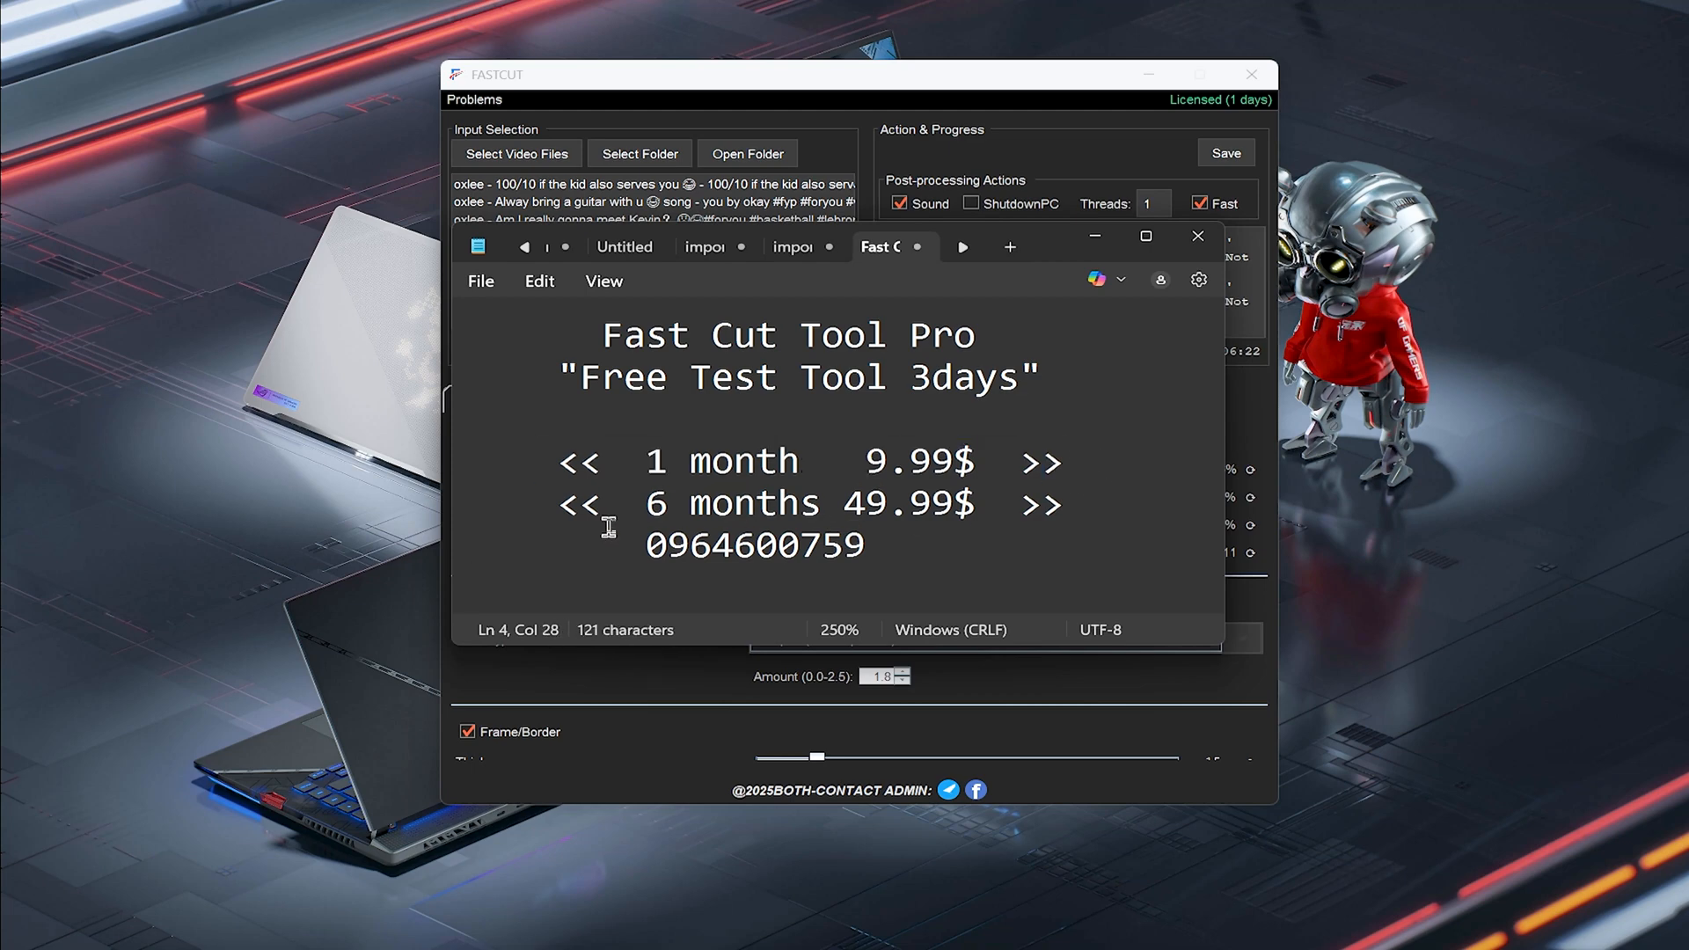
Highlight the six-month pricing, contact number and free-test lines, then minimize Notepad
{"action": "left_click_drag", "start_coordinate": [549, 509], "coordinate": [577, 508]}
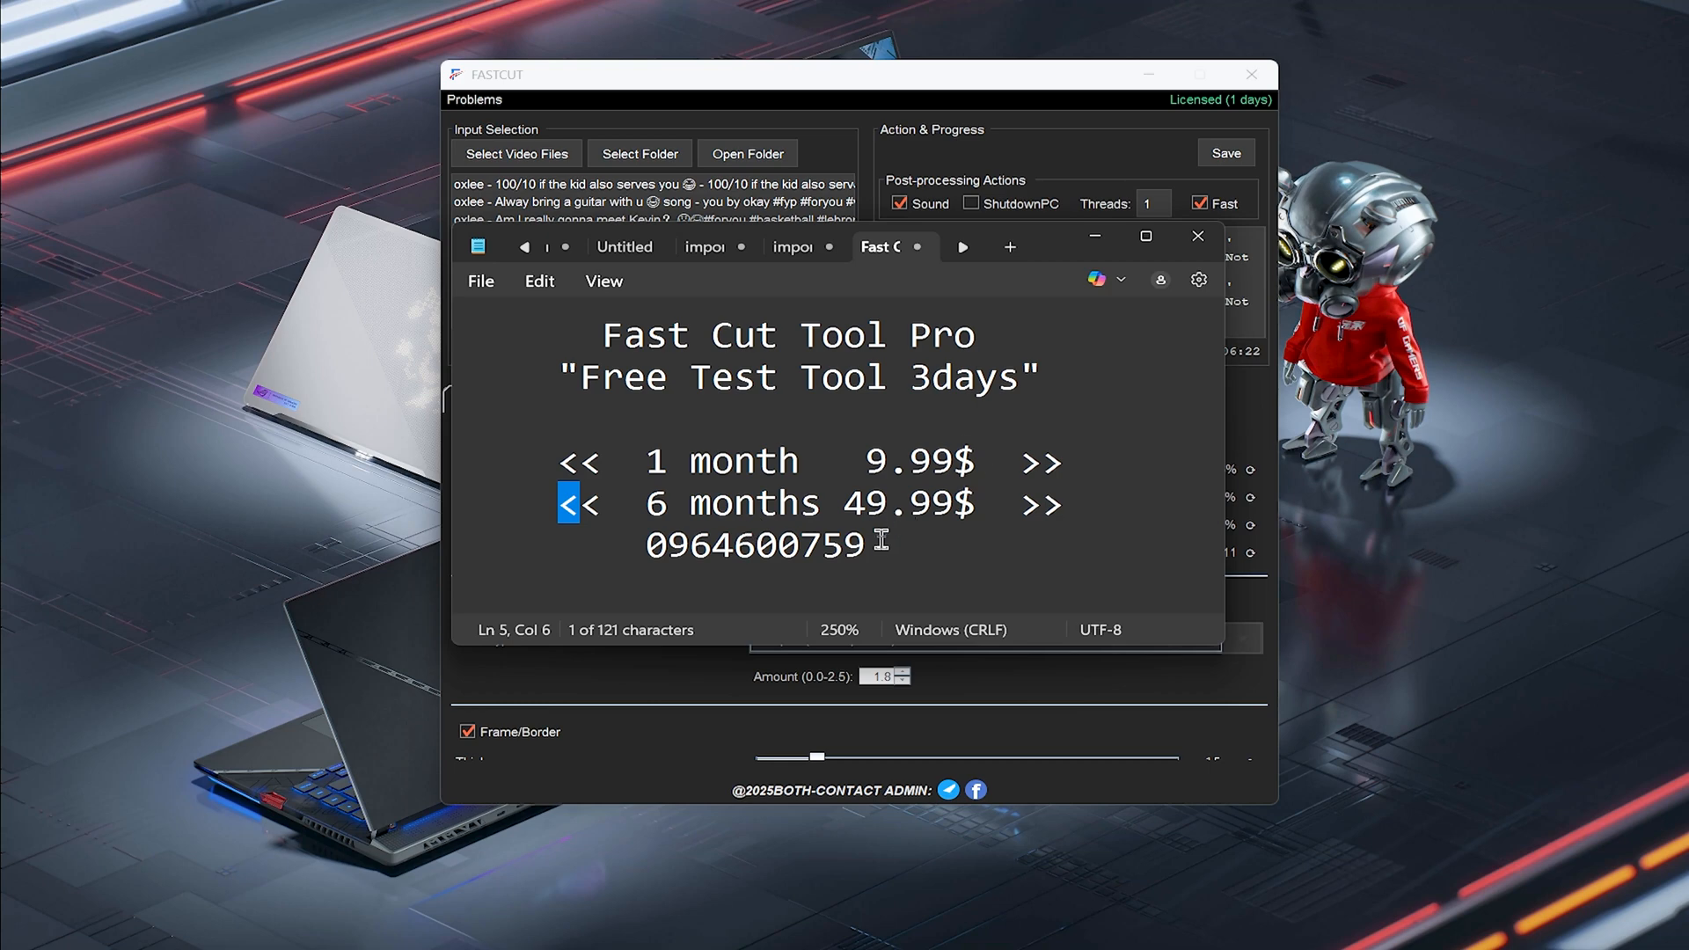
{"action": "left_click_drag", "start_coordinate": [875, 544], "coordinate": [666, 556]}
{"action": "left_click", "coordinate": [792, 572]}
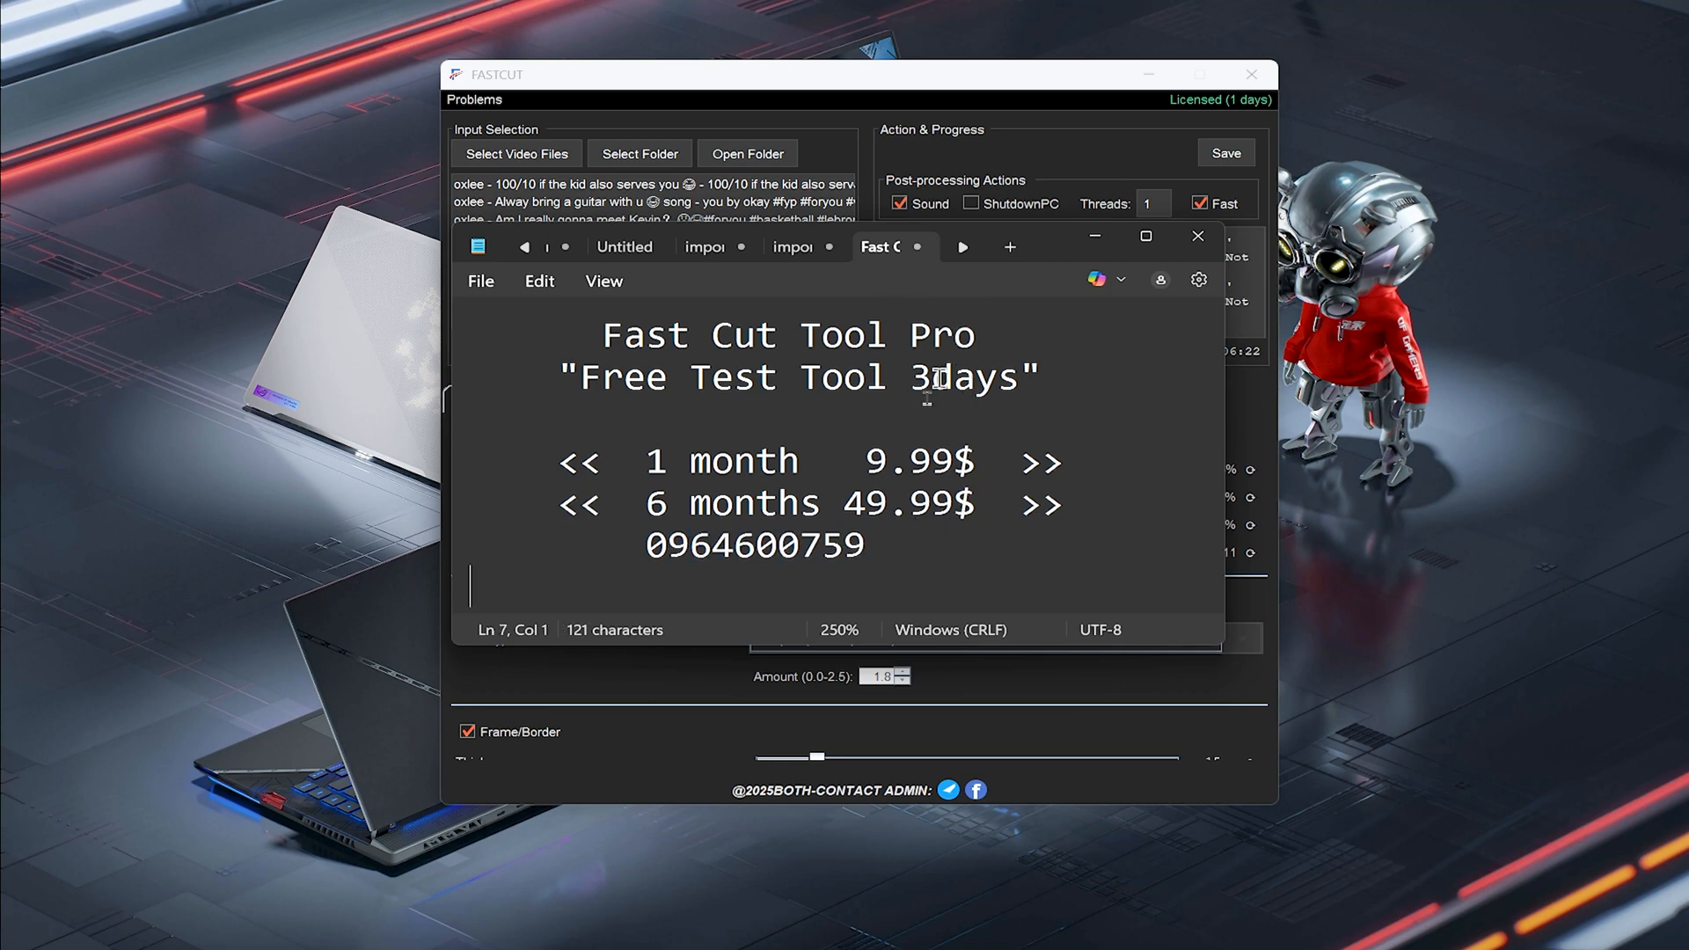
{"action": "left_click_drag", "start_coordinate": [882, 545], "coordinate": [774, 549]}
{"action": "left_click_drag", "start_coordinate": [566, 377], "coordinate": [1075, 366]}
{"action": "left_click", "coordinate": [1075, 366]}
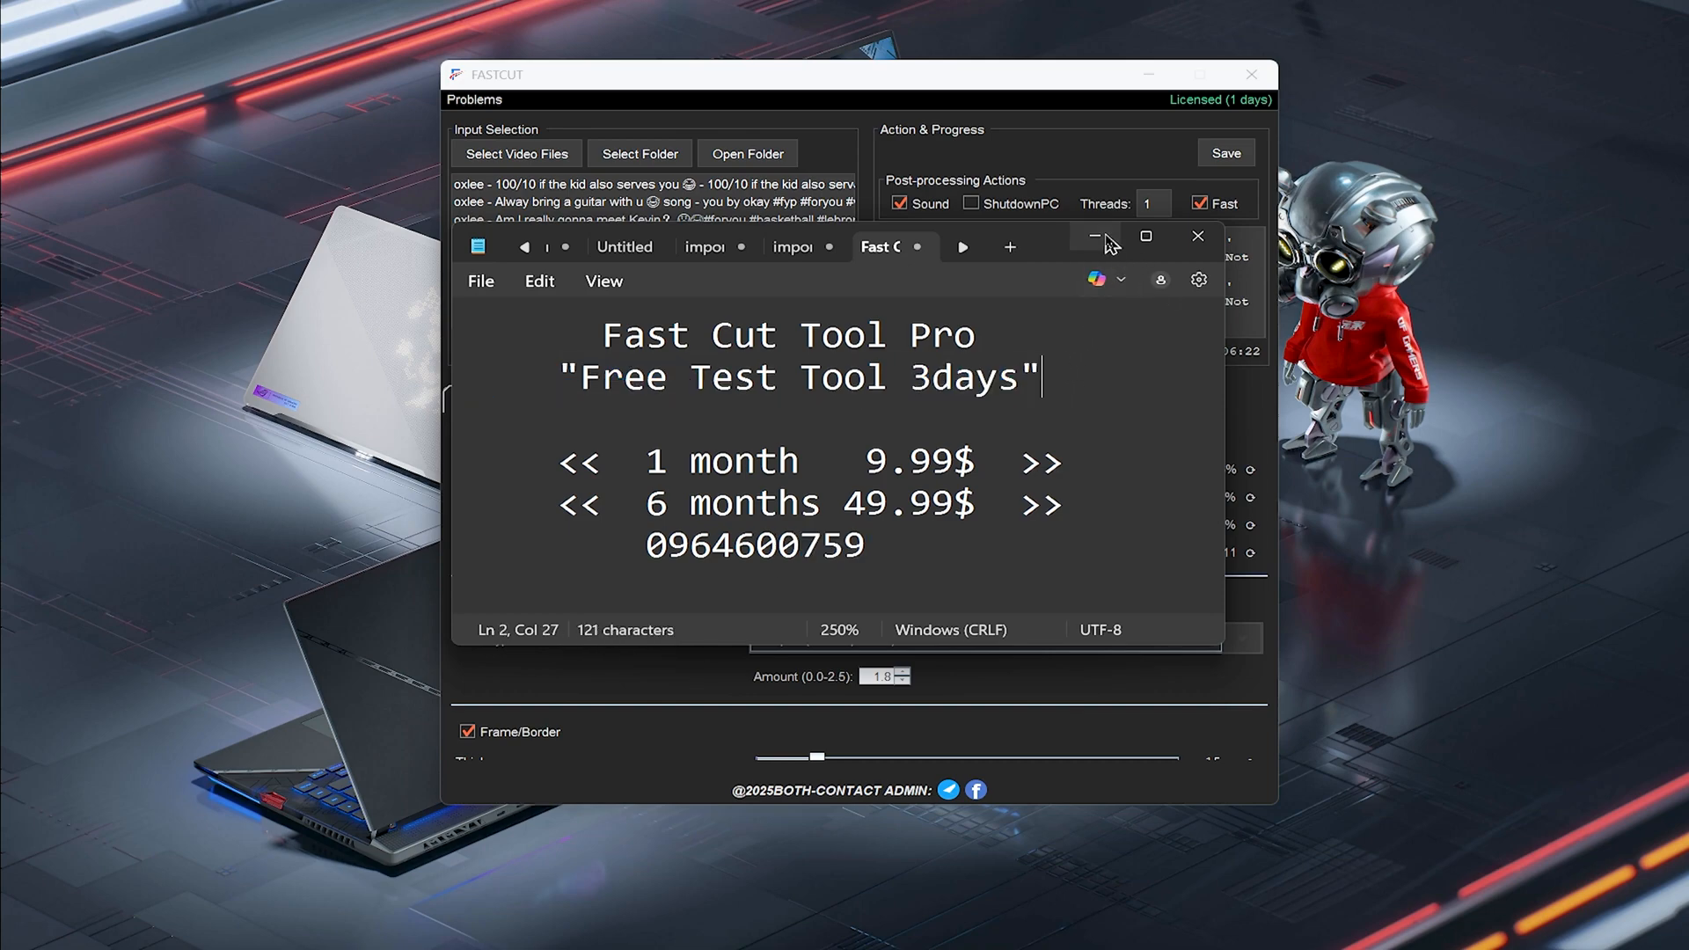
{"action": "left_click", "coordinate": [1095, 236]}
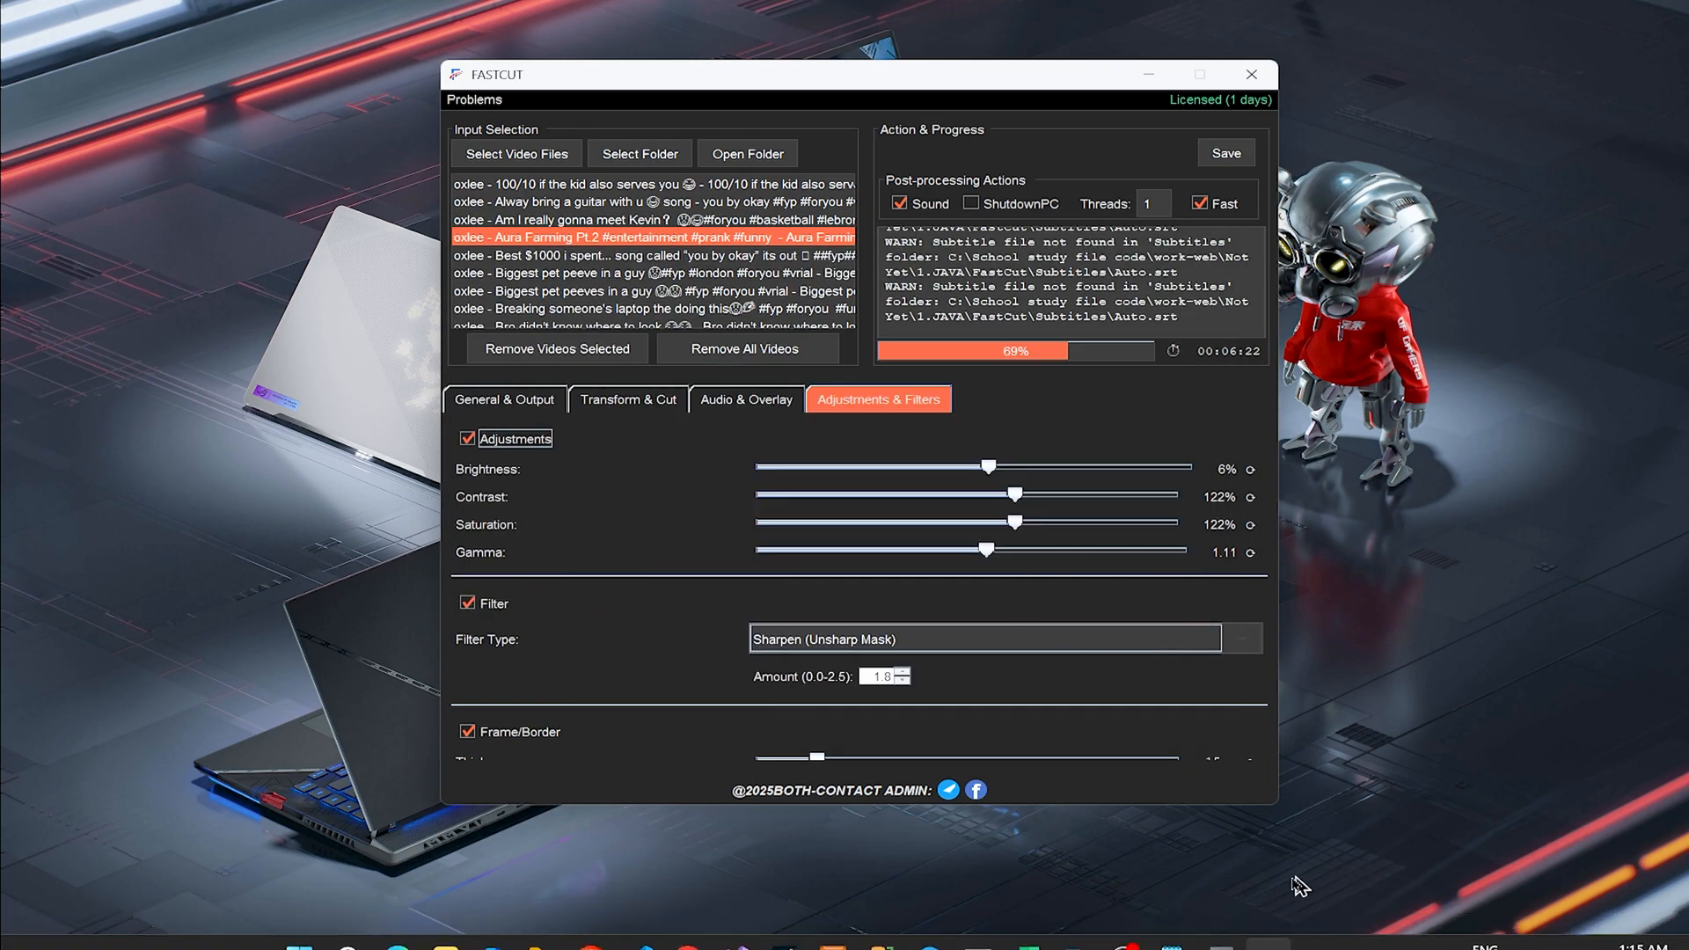